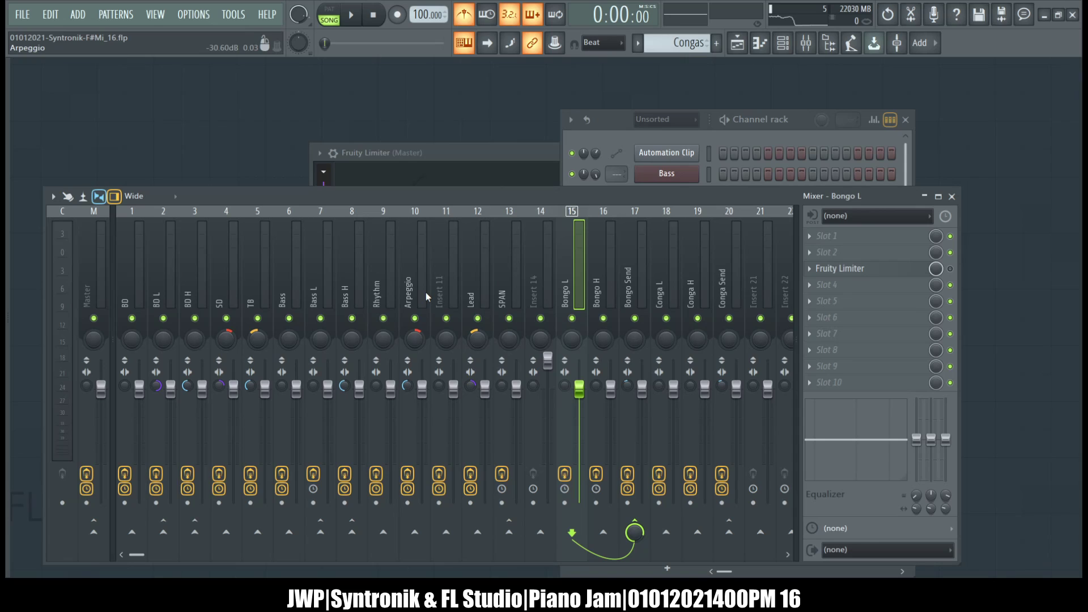
- Move Tonal Balance Control 2, SPAN Plus, TB_Morphit_v1 and Insight 2 up one slot each in the Master track's effects chain
{"action": "left_click", "coordinate": [99, 275]}
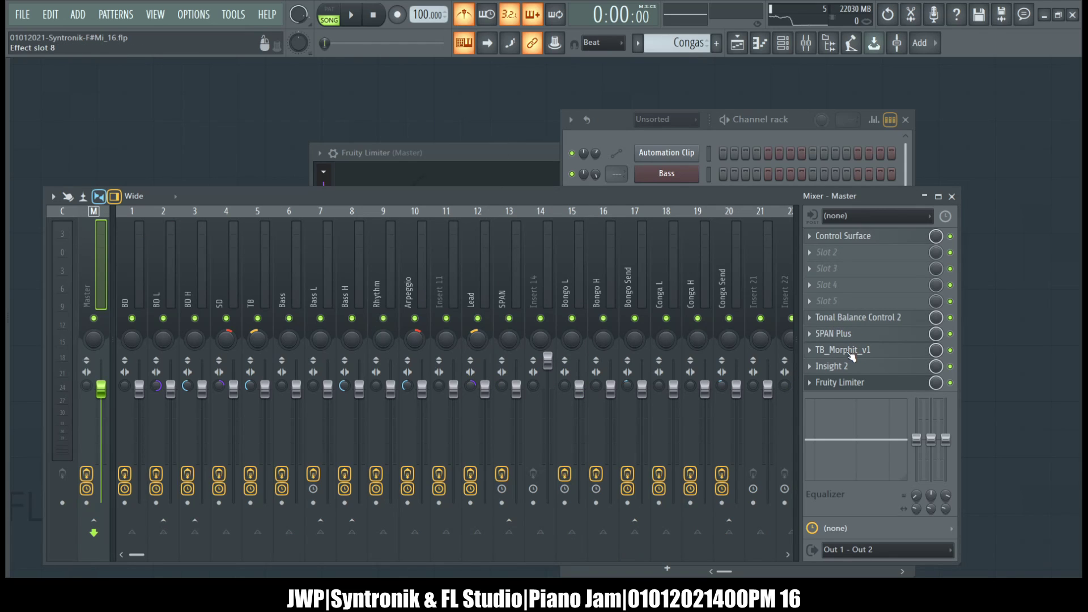
{"action": "mouse_move", "coordinate": [859, 325]}
{"action": "left_mouse_down"}
{"action": "mouse_move", "coordinate": [860, 289]}
{"action": "mouse_move", "coordinate": [850, 340]}
{"action": "left_mouse_up"}
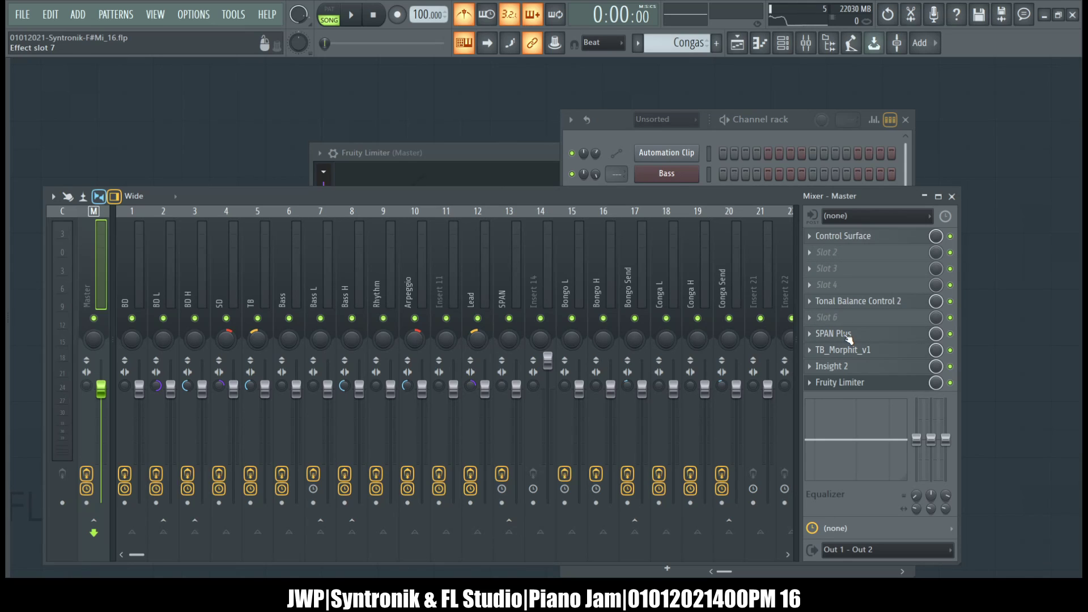
{"action": "left_click_drag", "start_coordinate": [848, 338], "coordinate": [810, 318]}
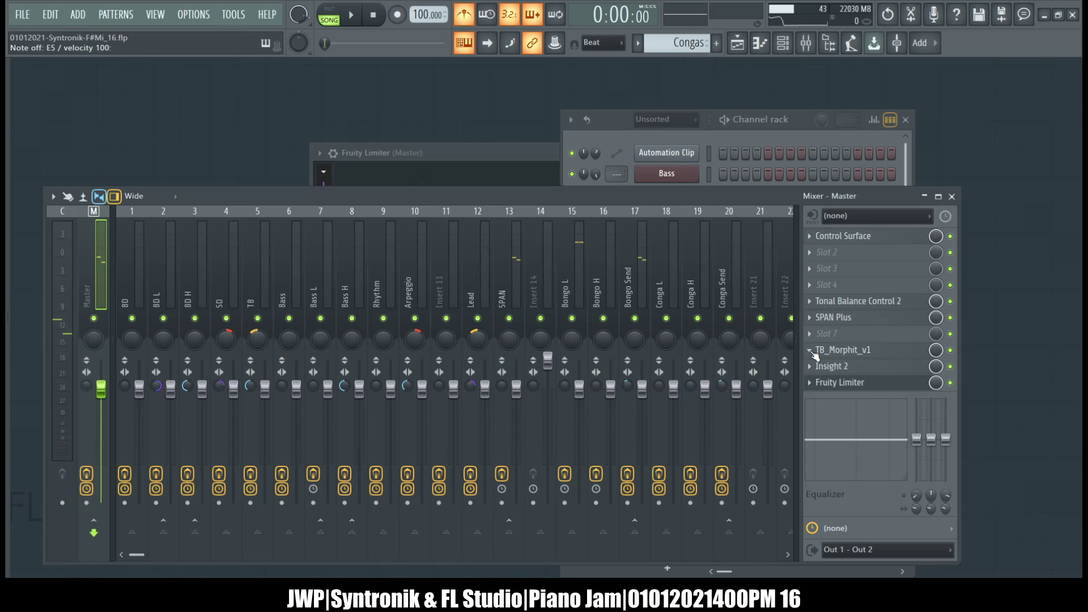
{"action": "scroll", "coordinate": [813, 352], "scroll_direction": "up", "scroll_amount": 1}
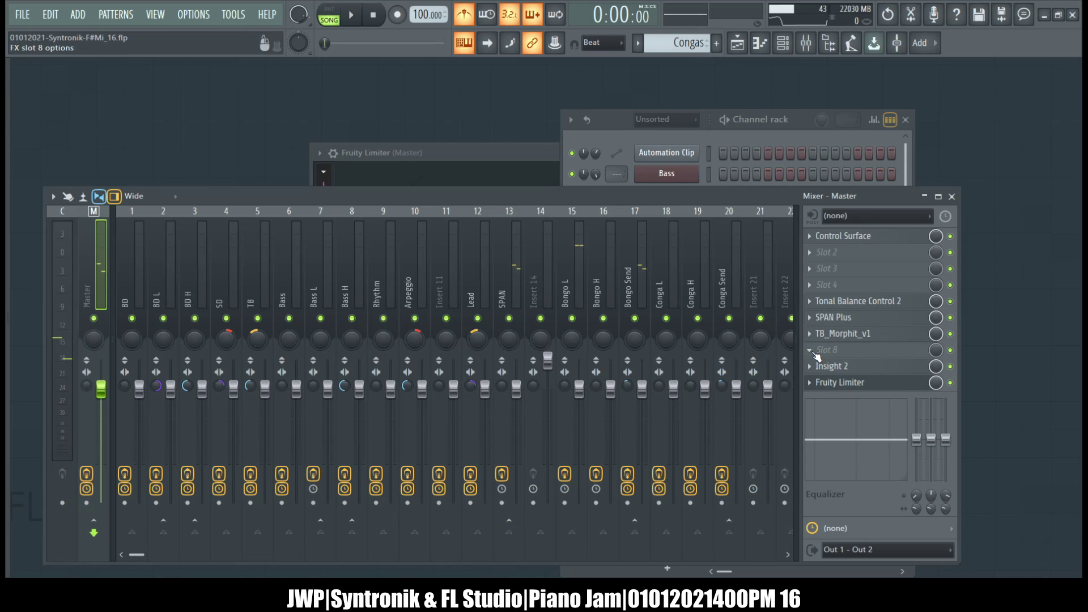
{"action": "scroll", "coordinate": [813, 366], "scroll_direction": "up", "scroll_amount": 1}
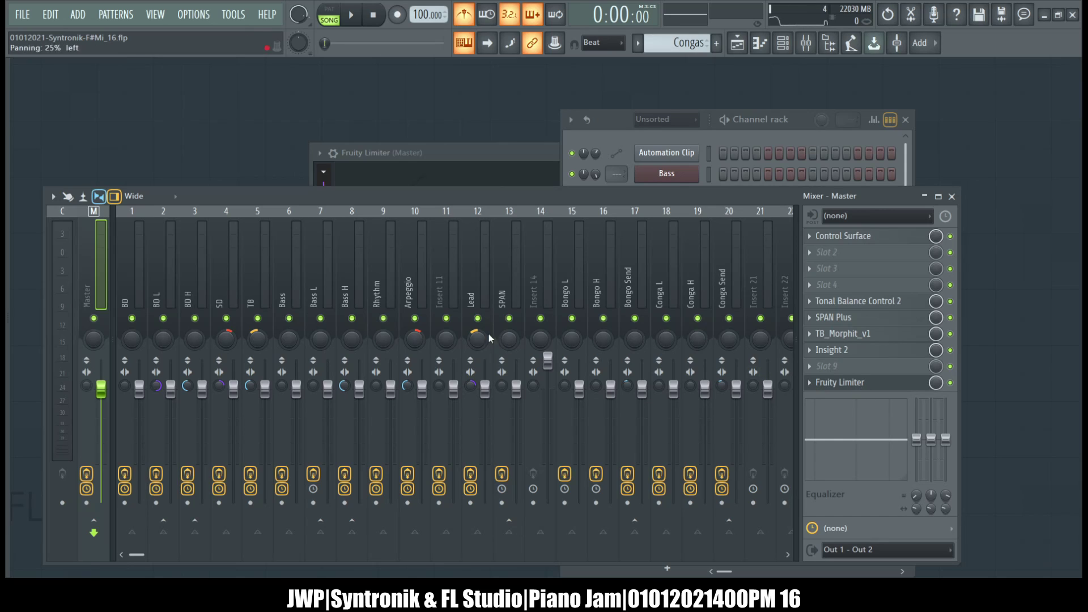
- Inspect the Frequency Splitter and JWP's Frequency Shifter on the BD track, and check the bass and SD tracks' effect slots
{"action": "left_click", "coordinate": [134, 270]}
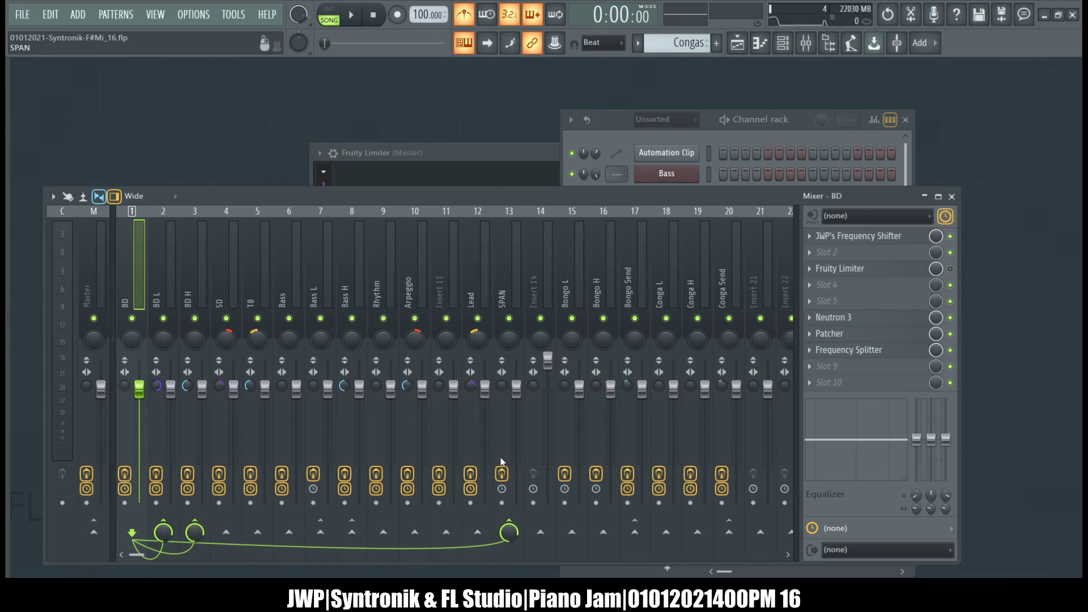
{"action": "left_click", "coordinate": [851, 350]}
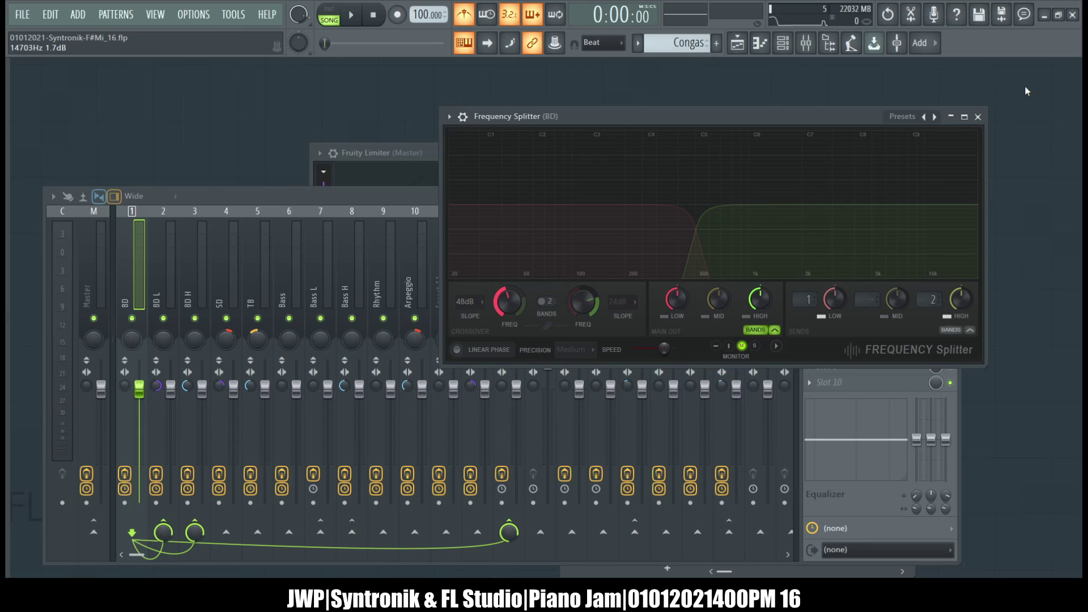
{"action": "left_click", "coordinate": [978, 117]}
{"action": "left_click", "coordinate": [859, 236]}
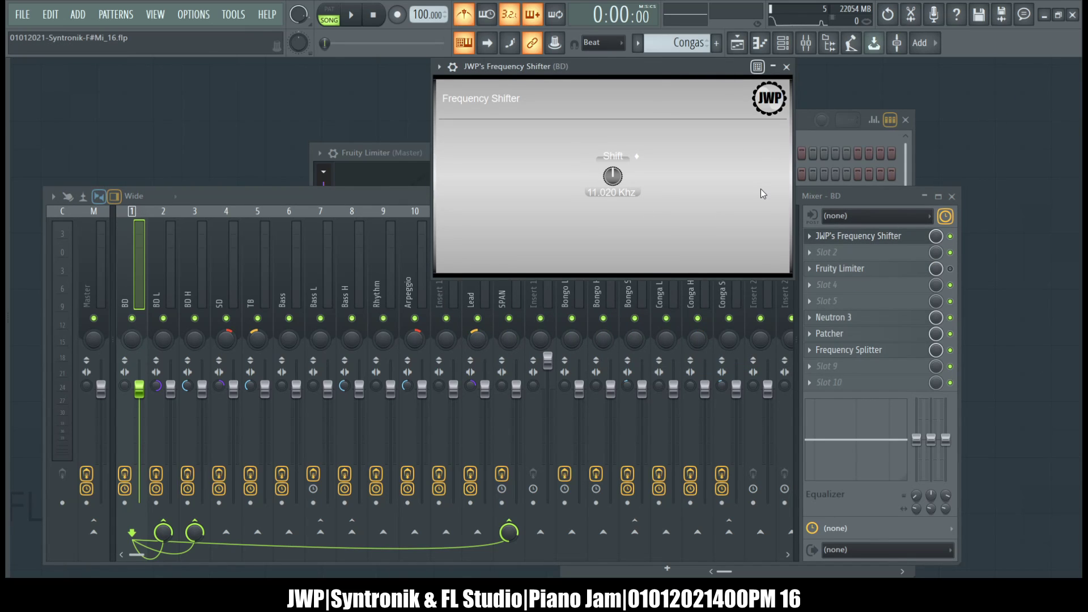
{"action": "left_click", "coordinate": [787, 66]}
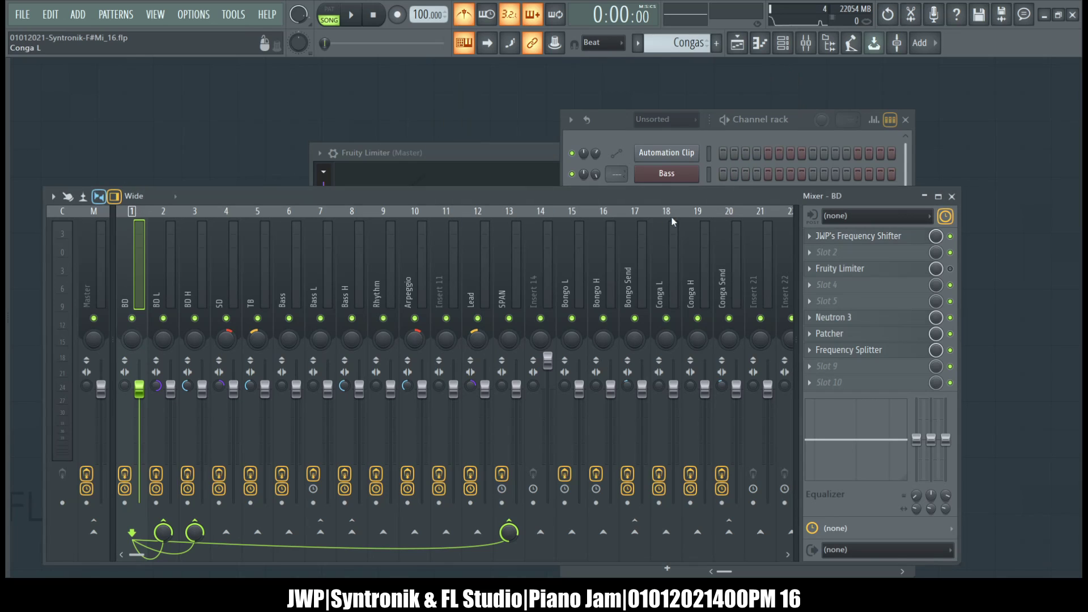
{"action": "left_click_drag", "start_coordinate": [412, 277], "coordinate": [334, 289]}
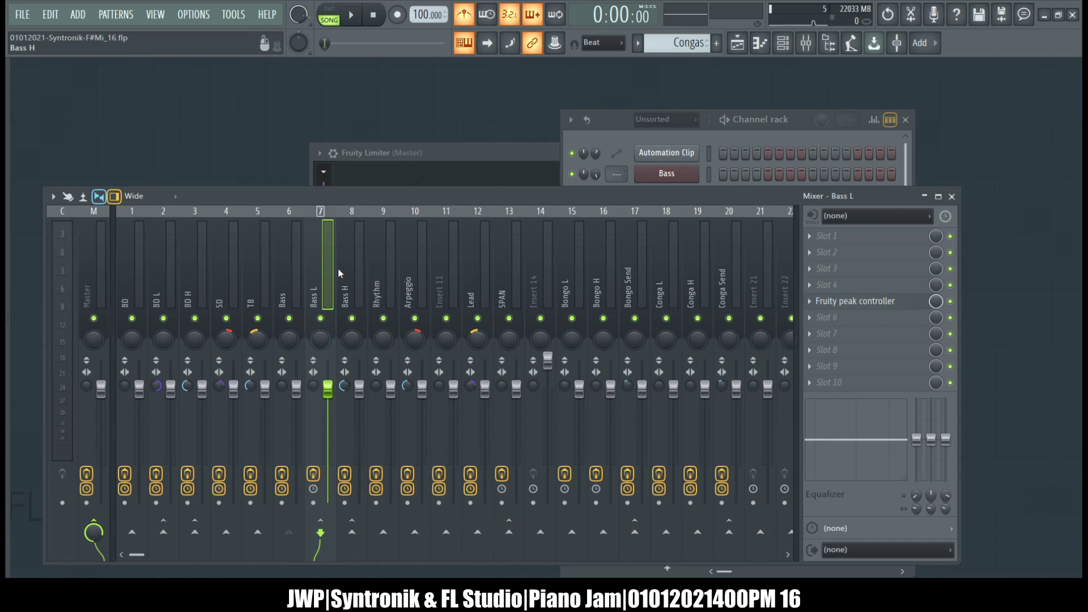
{"action": "left_click_drag", "start_coordinate": [338, 269], "coordinate": [227, 287]}
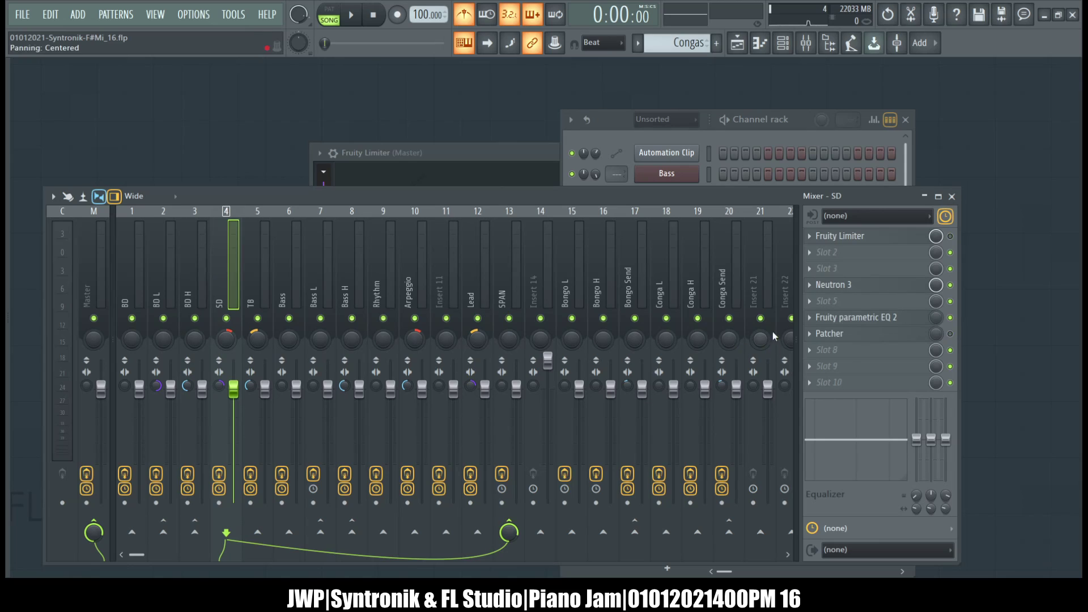
- Move two empty insert tracks to mixer positions 5 and 6, directly after the SD track
{"action": "left_click", "coordinate": [762, 281]}
{"action": "scroll", "coordinate": [761, 281], "scroll_direction": "up", "scroll_amount": 14}
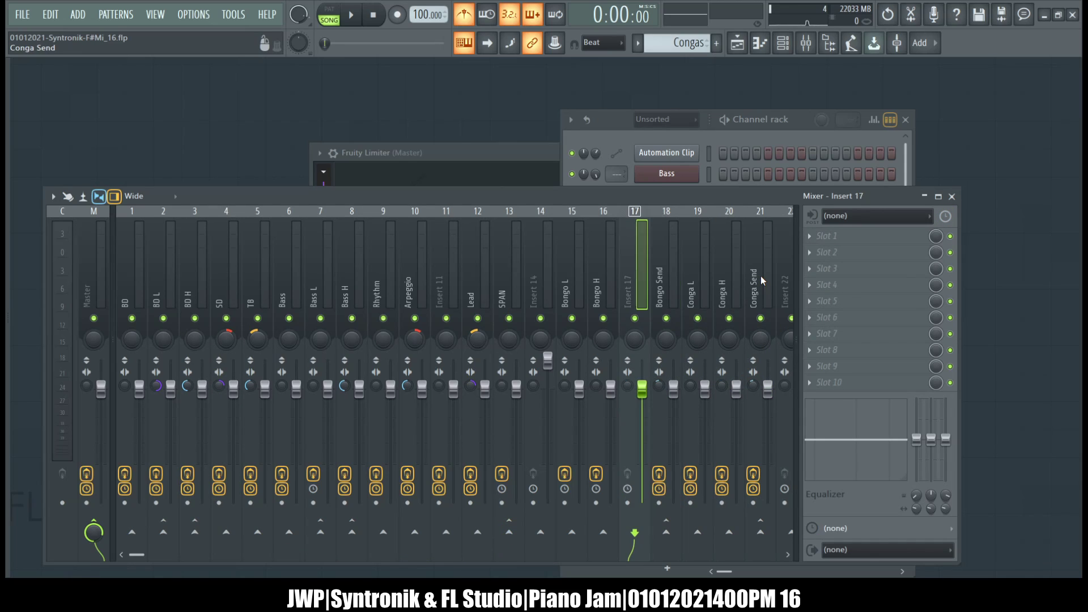
{"action": "scroll", "coordinate": [761, 277], "scroll_direction": "up", "scroll_amount": 2}
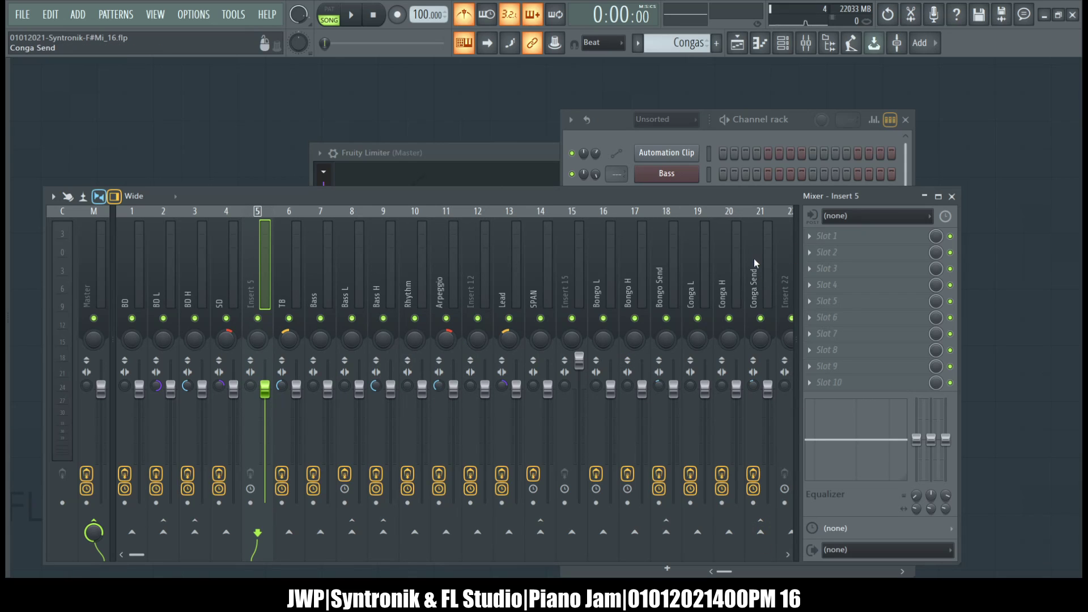
{"action": "left_click", "coordinate": [778, 274]}
{"action": "scroll", "coordinate": [779, 274], "scroll_direction": "up", "scroll_amount": 1}
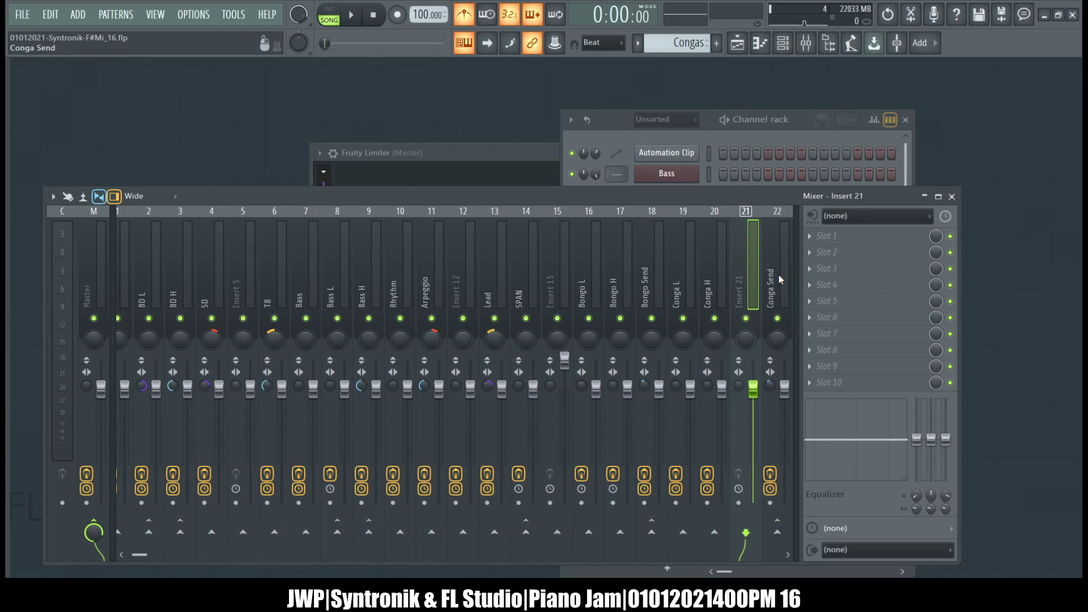
{"action": "scroll", "coordinate": [779, 274], "scroll_direction": "up", "scroll_amount": 17}
{"action": "scroll", "coordinate": [778, 274], "scroll_direction": "down", "scroll_amount": 2}
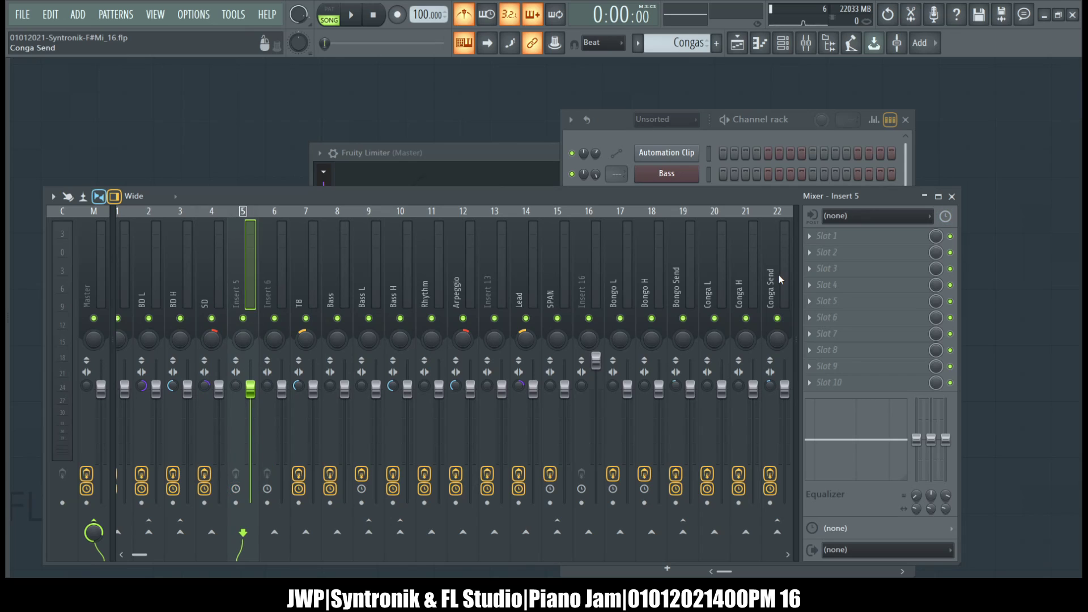
- Remove the SD track's route to the Master and enable sends from SD to Insert 5 and Insert 6
{"action": "left_click", "coordinate": [193, 277]}
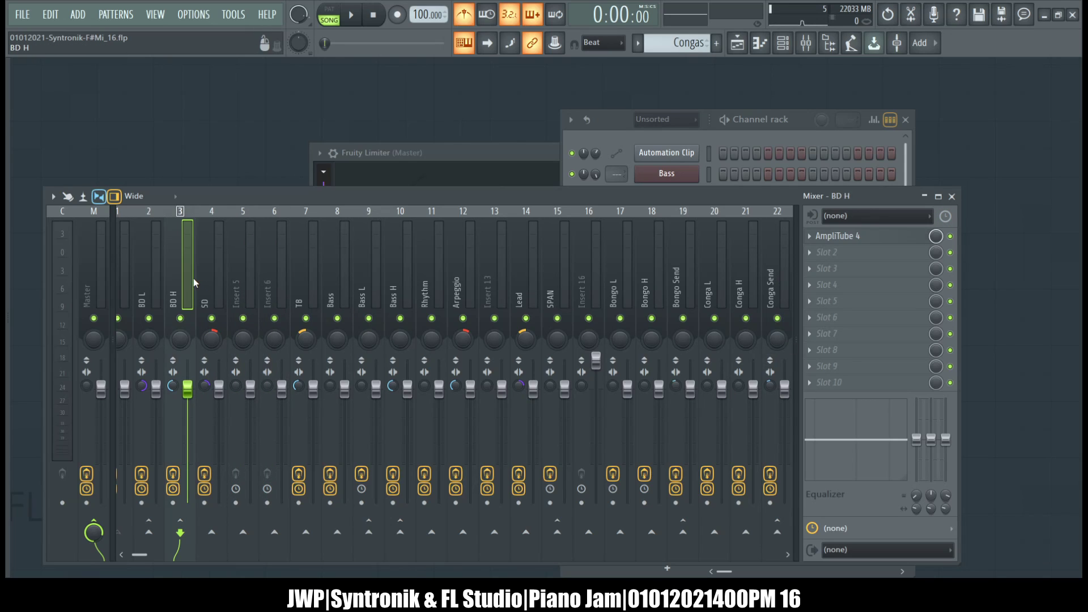
{"action": "left_click", "coordinate": [216, 278]}
{"action": "left_click", "coordinate": [93, 531]}
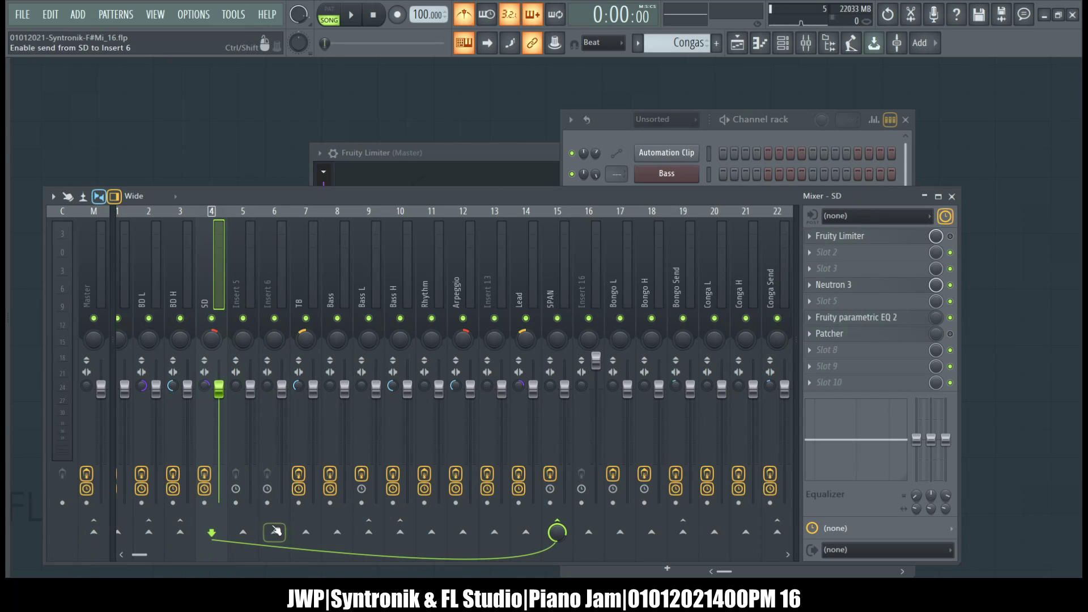
{"action": "left_click", "coordinate": [244, 532]}
{"action": "left_click", "coordinate": [274, 533]}
- Rename mixer track 5 as SD L and mixer track 6 as SD H
{"action": "left_click", "coordinate": [245, 289]}
{"action": "key", "text": "F2"}
{"action": "type", "text": "SD L"}
{"action": "key", "text": "Return"}
{"action": "left_click", "coordinate": [276, 289]}
{"action": "key", "text": "F2"}
{"action": "type", "text": "SD H"}
{"action": "key", "text": "Return"}
- Load a Frequency Splitter in slot 8 of the SD track and choose the Dual band 500Hz preset
{"action": "left_click", "coordinate": [213, 290]}
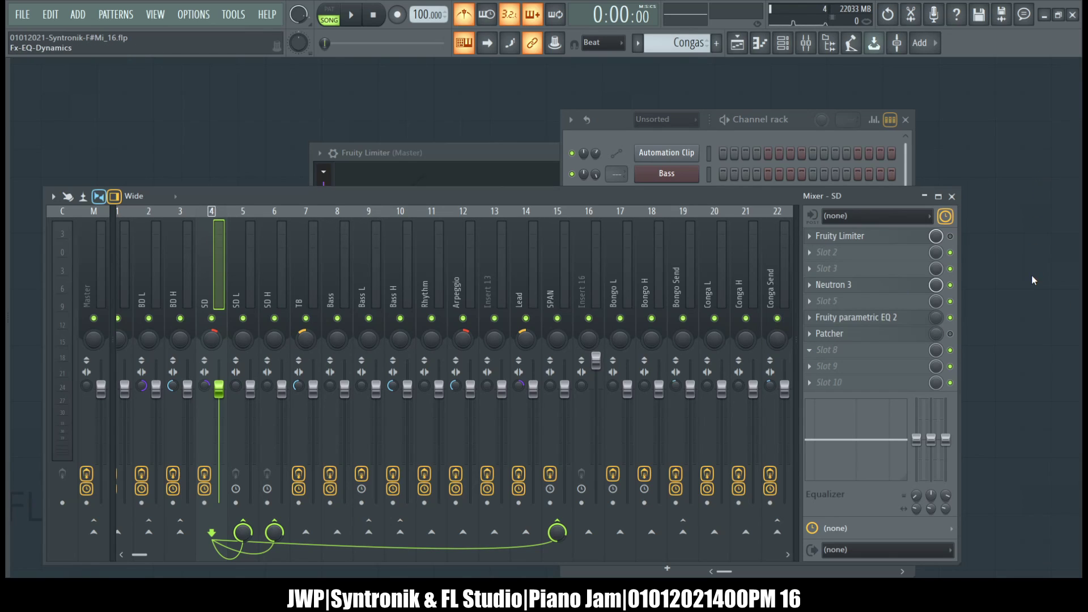
{"action": "left_click", "coordinate": [941, 386]}
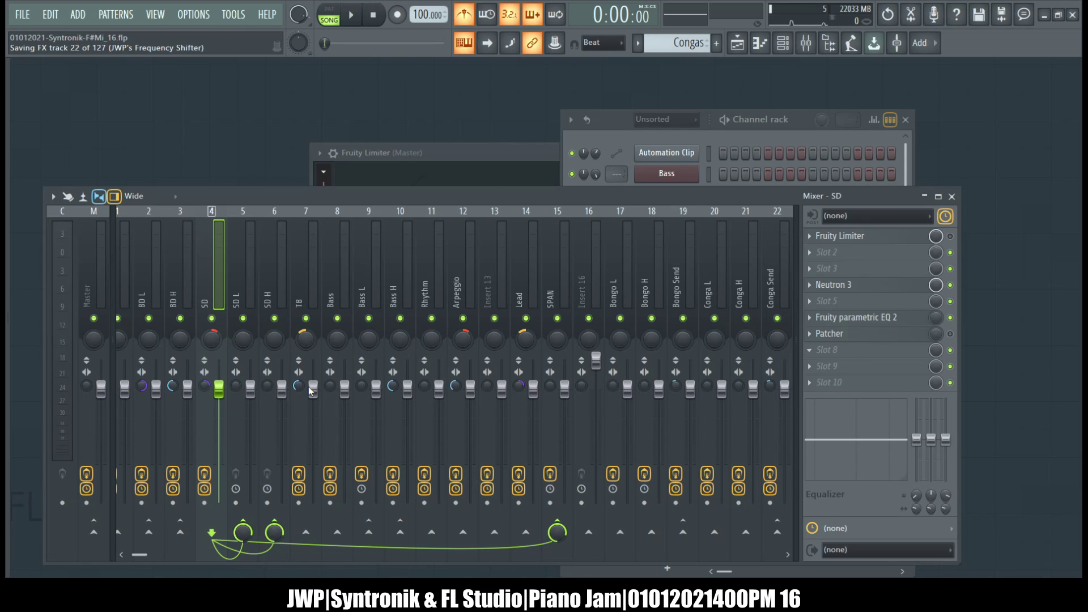
{"action": "left_click", "coordinate": [518, 136]}
- Assign the splitter's low band to send 1 and high band to send 2, and turn off both bands in the main output
{"action": "left_click_drag", "start_coordinate": [396, 320], "coordinate": [396, 314]}
{"action": "left_click_drag", "start_coordinate": [512, 318], "coordinate": [512, 317]}
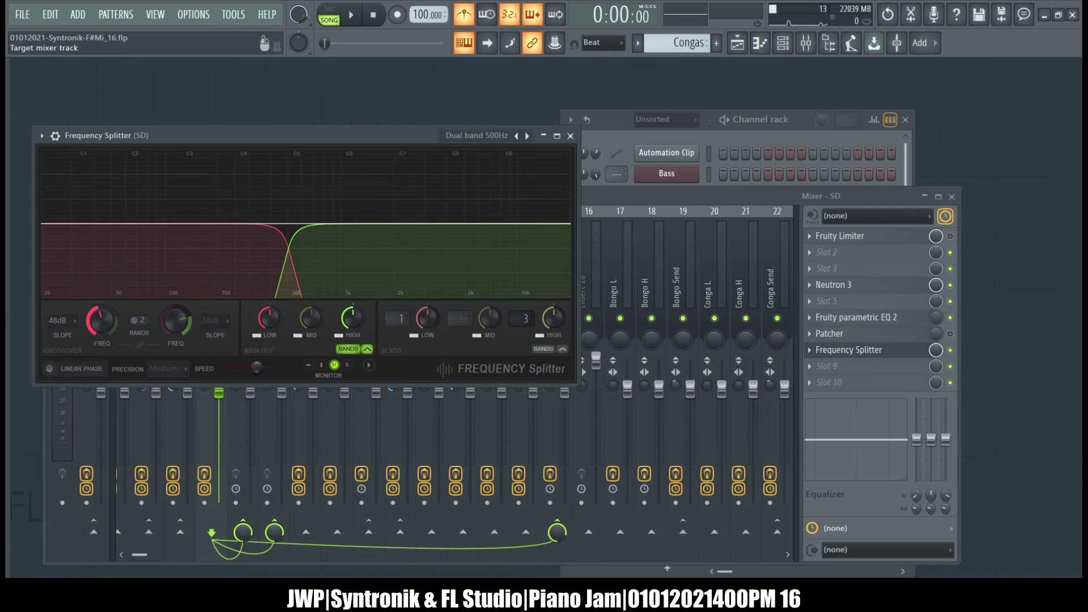
{"action": "left_click", "coordinate": [345, 337]}
{"action": "left_click", "coordinate": [257, 335]}
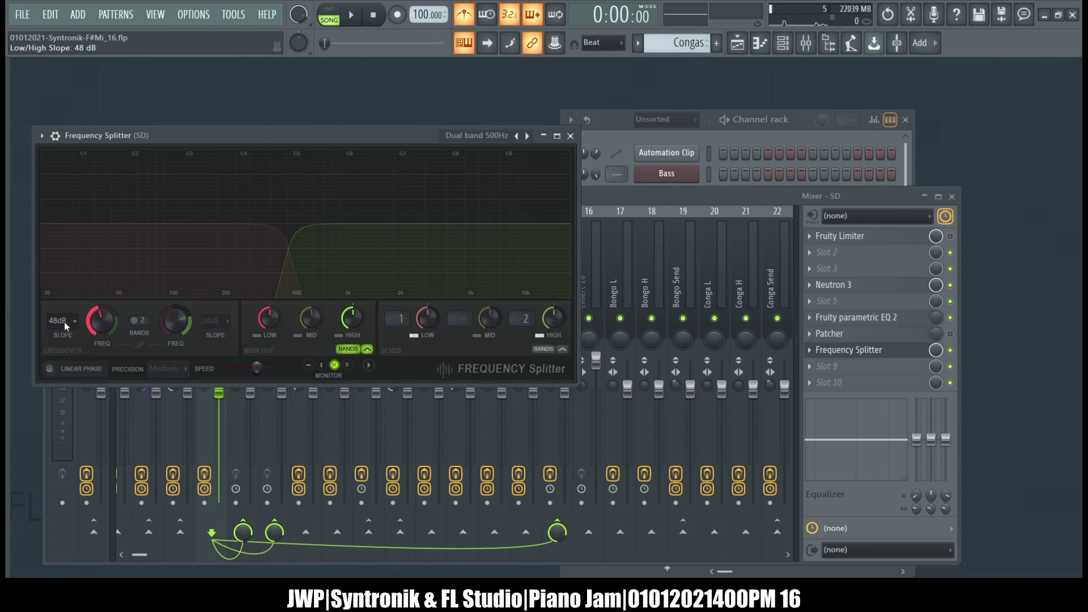
- Set the SD splitter's low crossover slope to 96 dB, enable linear phase, and return to the mixer
{"action": "left_click", "coordinate": [63, 422]}
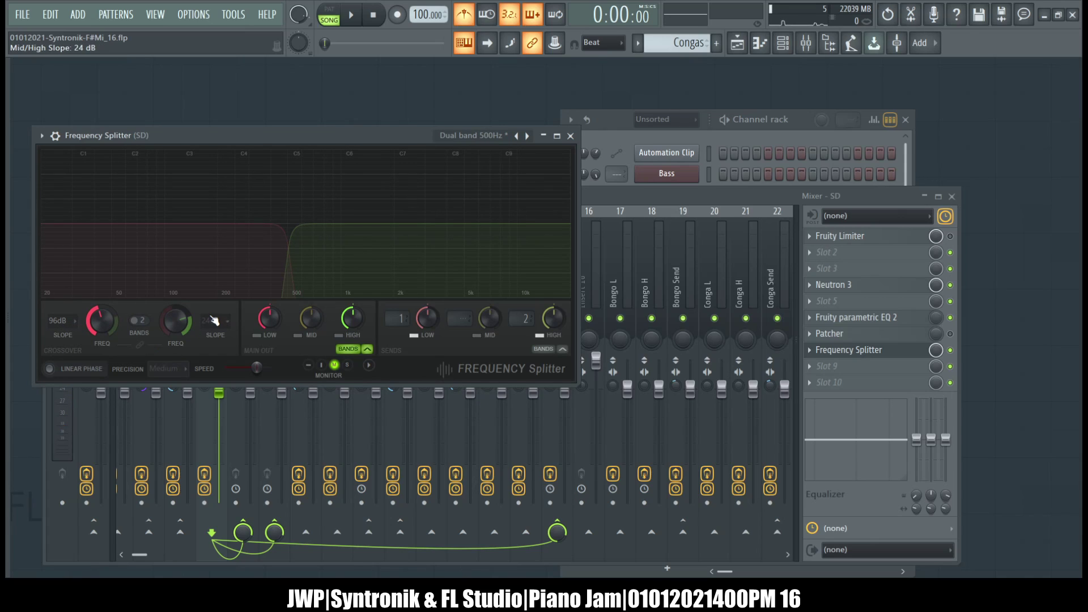
{"action": "left_click", "coordinate": [78, 372]}
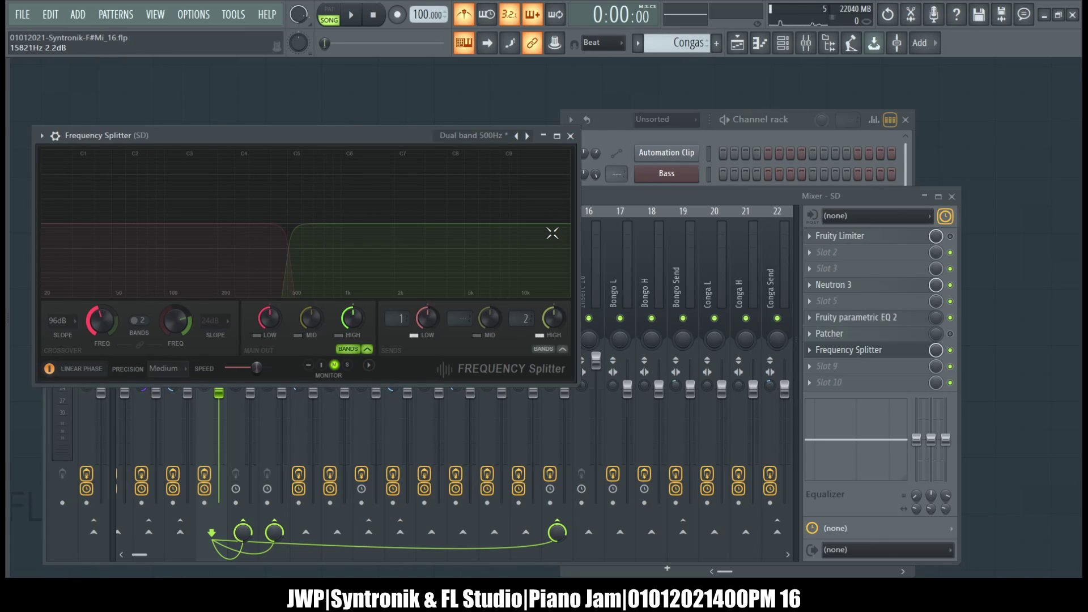
{"action": "left_click", "coordinate": [681, 199]}
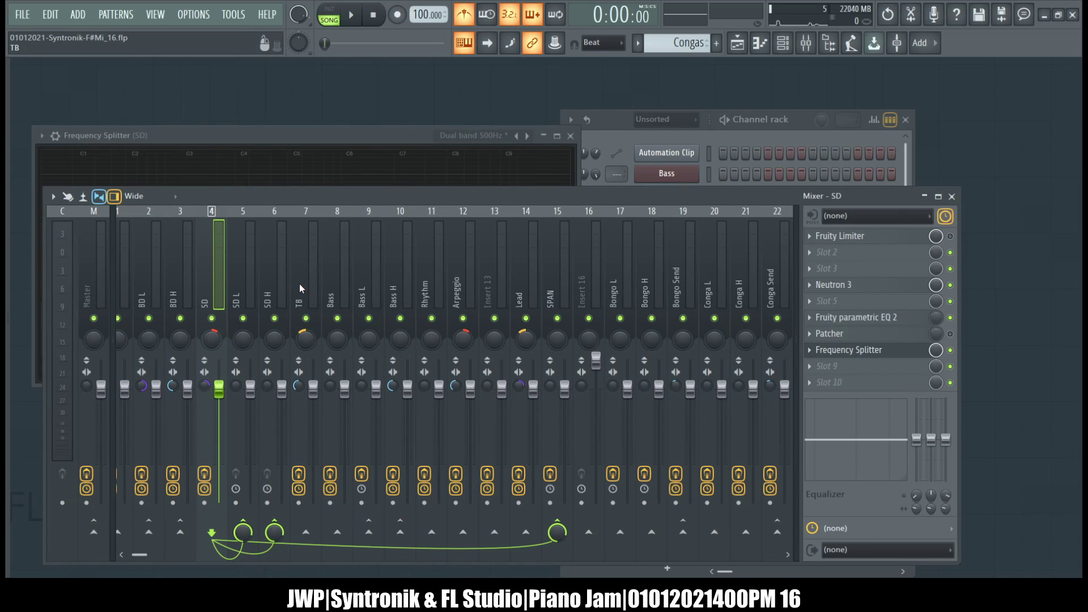
- Move the empty Insert 23 track to mixer position 8, directly after the TB track
{"action": "scroll", "coordinate": [552, 274], "scroll_direction": "left", "scroll_amount": 1}
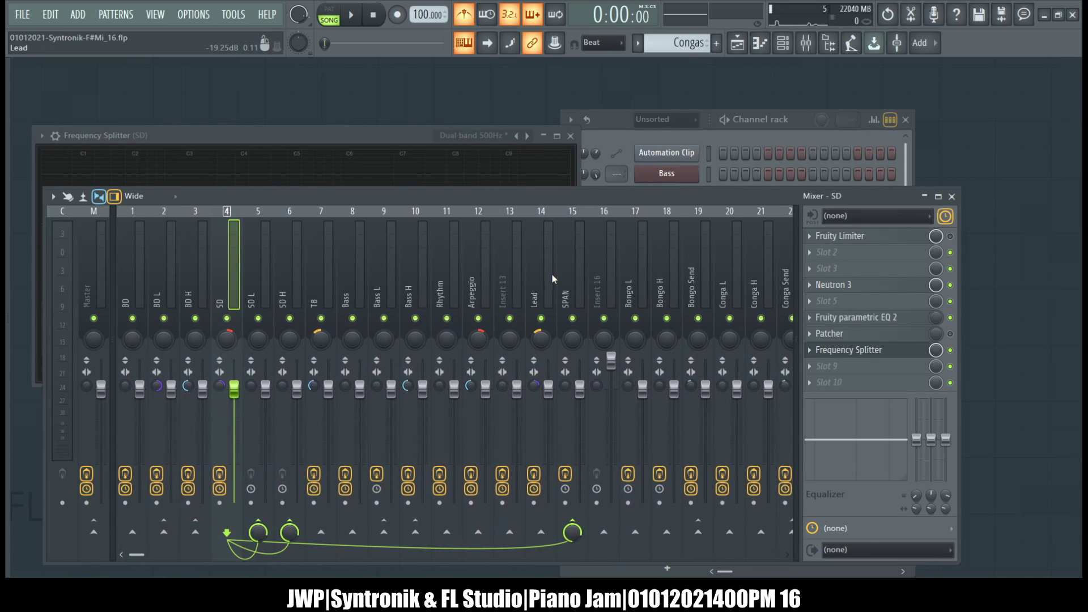
{"action": "scroll", "coordinate": [552, 274], "scroll_direction": "right", "scroll_amount": 8}
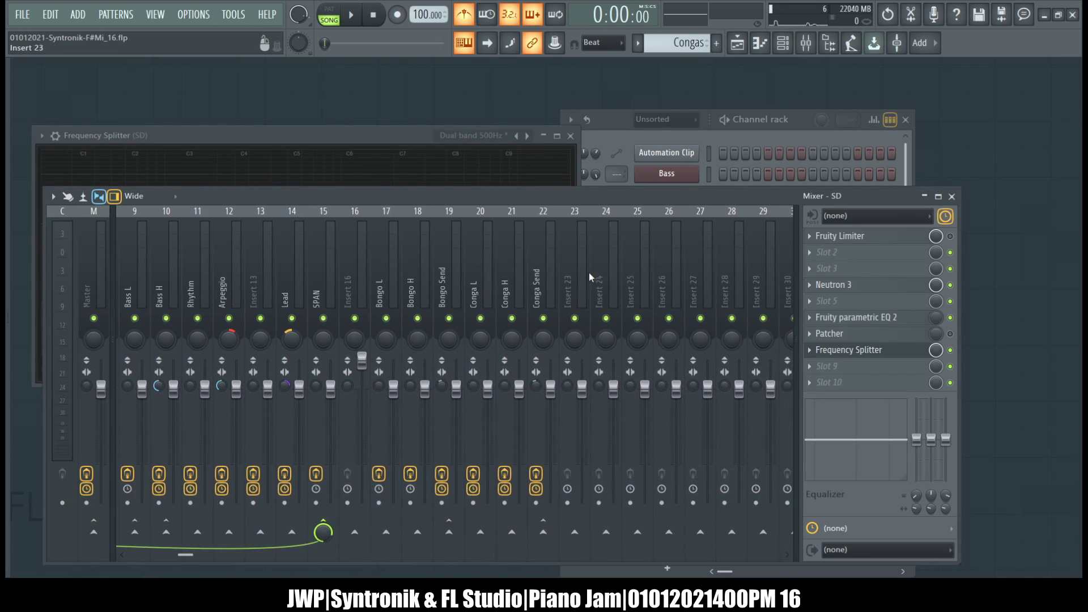
{"action": "left_click", "coordinate": [587, 284]}
{"action": "key", "text": "alt+Left"}
{"action": "key", "text": "alt+Left"}
{"action": "key", "text": "alt+Left"}
{"action": "key", "text": "alt+Left"}
{"action": "key", "text": "alt+Left"}
{"action": "key", "text": "alt+Left"}
{"action": "key", "text": "alt+Left"}
{"action": "key", "text": "alt+Left"}
{"action": "key", "text": "alt+Left"}
{"action": "key", "text": "alt+Left"}
{"action": "key", "text": "alt+Left"}
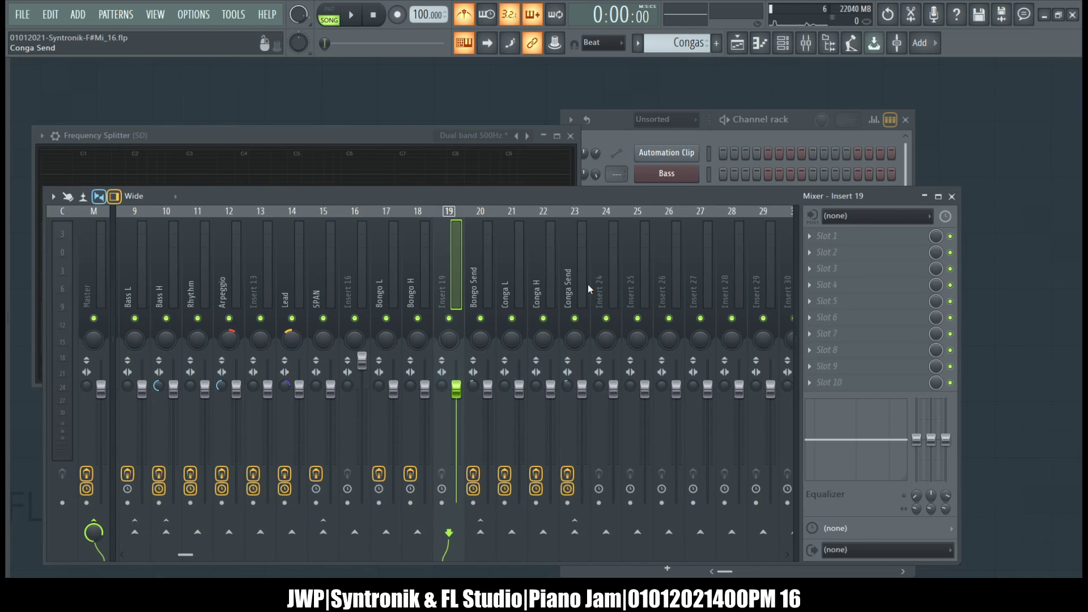
{"action": "key", "text": "alt+Left"}
{"action": "key", "text": "alt+Left"}
{"action": "key", "text": "alt+Left"}
{"action": "key", "text": "alt+Left"}
{"action": "key", "text": "alt+Left"}
{"action": "key", "text": "alt+Left"}
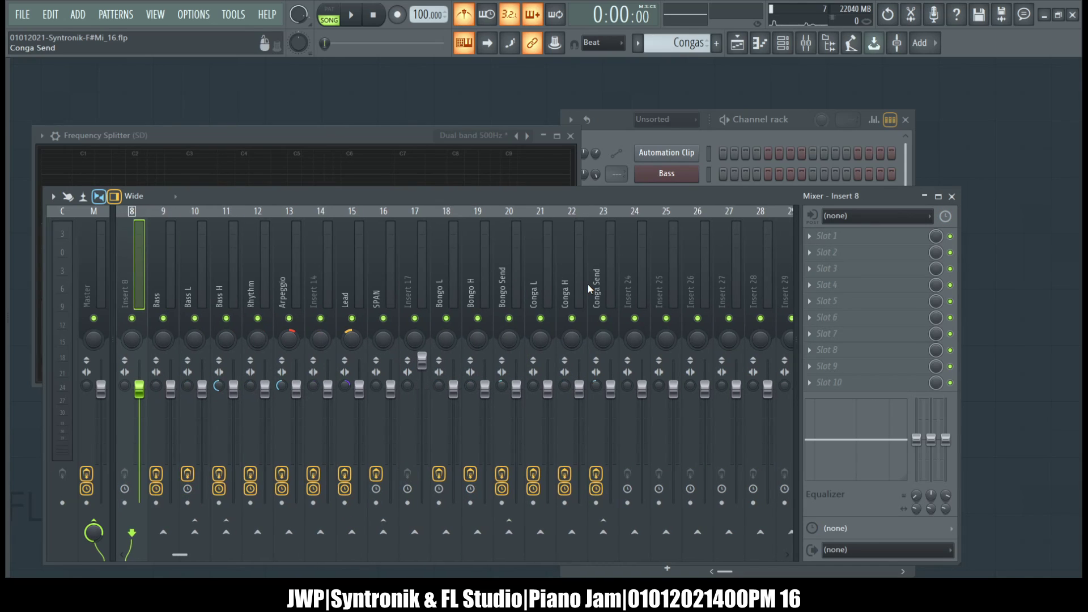
- Move the next empty track, Insert 24, to mixer position 9, between Insert 8 and the Bass track
{"action": "key", "text": "alt+Right"}
{"action": "key", "text": "alt+Right"}
{"action": "key", "text": "Right"}
{"action": "key", "text": "Right"}
{"action": "key", "text": "Right"}
{"action": "key", "text": "Right"}
{"action": "key", "text": "Right"}
{"action": "key", "text": "Right"}
{"action": "key", "text": "Right"}
{"action": "key", "text": "Right"}
{"action": "key", "text": "Right"}
{"action": "key", "text": "Right"}
{"action": "key", "text": "Right"}
{"action": "key", "text": "Right"}
{"action": "key", "text": "Right"}
{"action": "key", "text": "Right"}
{"action": "key", "text": "Right"}
{"action": "key", "text": "Right"}
{"action": "key", "text": "Right"}
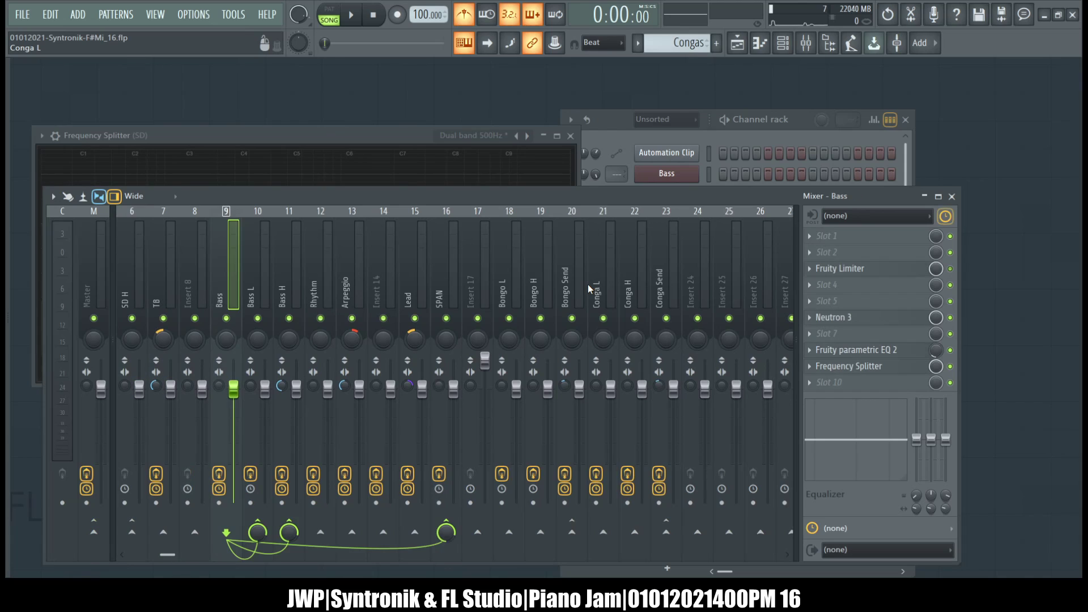
{"action": "key", "text": "alt+Left"}
{"action": "key", "text": "alt+Left"}
{"action": "key", "text": "alt+Left"}
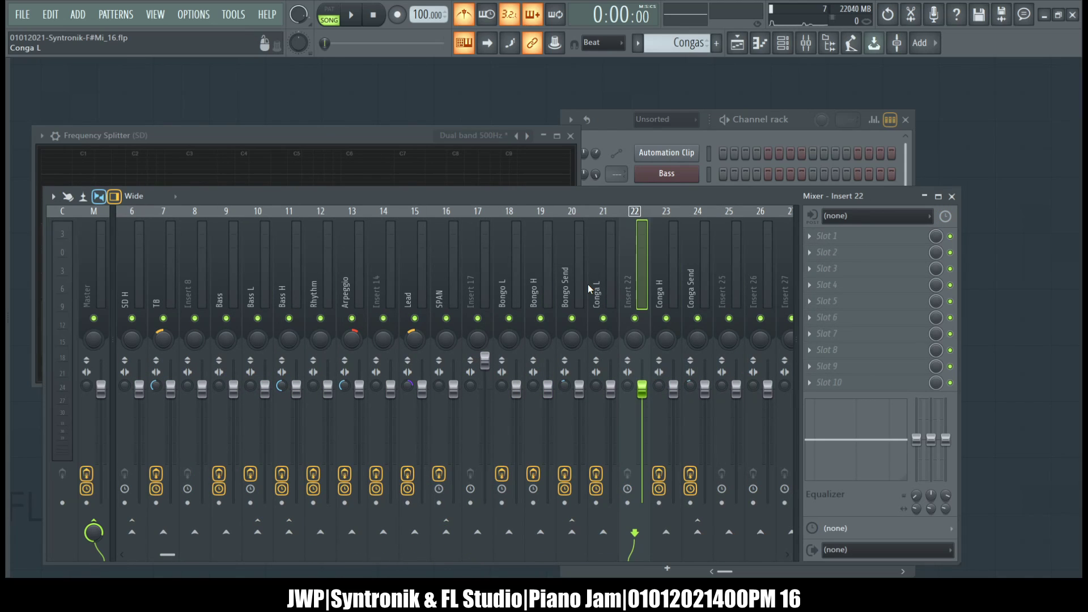
{"action": "key", "text": "alt+Left"}
{"action": "key", "text": "alt+Left"}
{"action": "key", "text": "alt+Left"}
{"action": "key", "text": "alt+Left"}
{"action": "key", "text": "alt+Left"}
{"action": "key", "text": "alt+Left"}
{"action": "key", "text": "alt+Left"}
{"action": "key", "text": "alt+Left"}
{"action": "key", "text": "alt+Left"}
{"action": "key", "text": "alt+Left"}
{"action": "key", "text": "alt+Left"}
{"action": "key", "text": "alt+Left"}
{"action": "key", "text": "alt+Left"}
{"action": "key", "text": "alt+Left"}
{"action": "key", "text": "Right"}
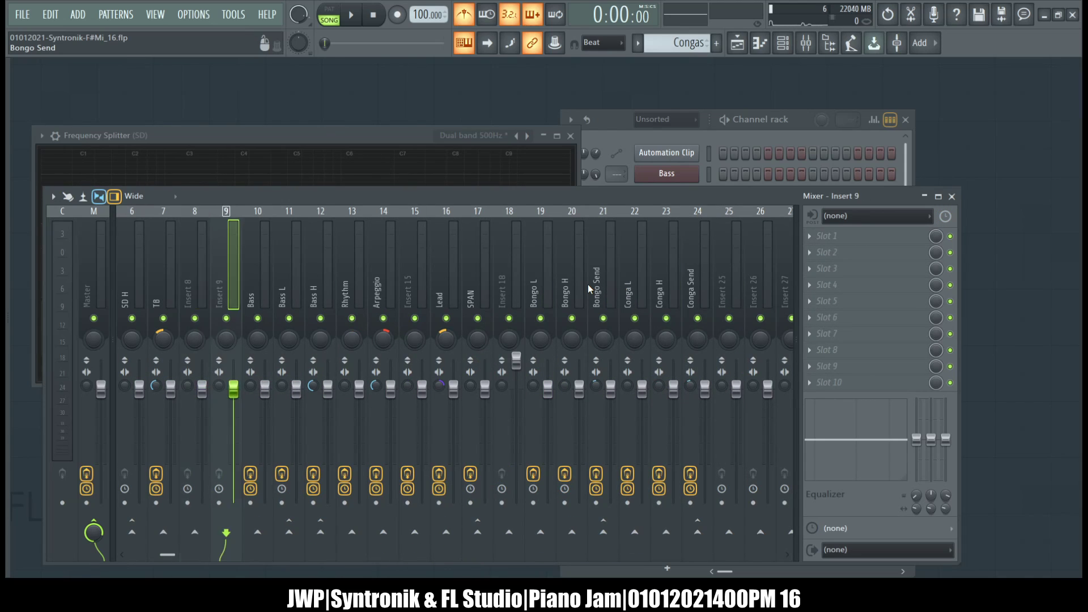
- Rename mixer track 8 as TB L and mixer track 9 as TB H
{"action": "left_click", "coordinate": [191, 254]}
{"action": "key", "text": "F2"}
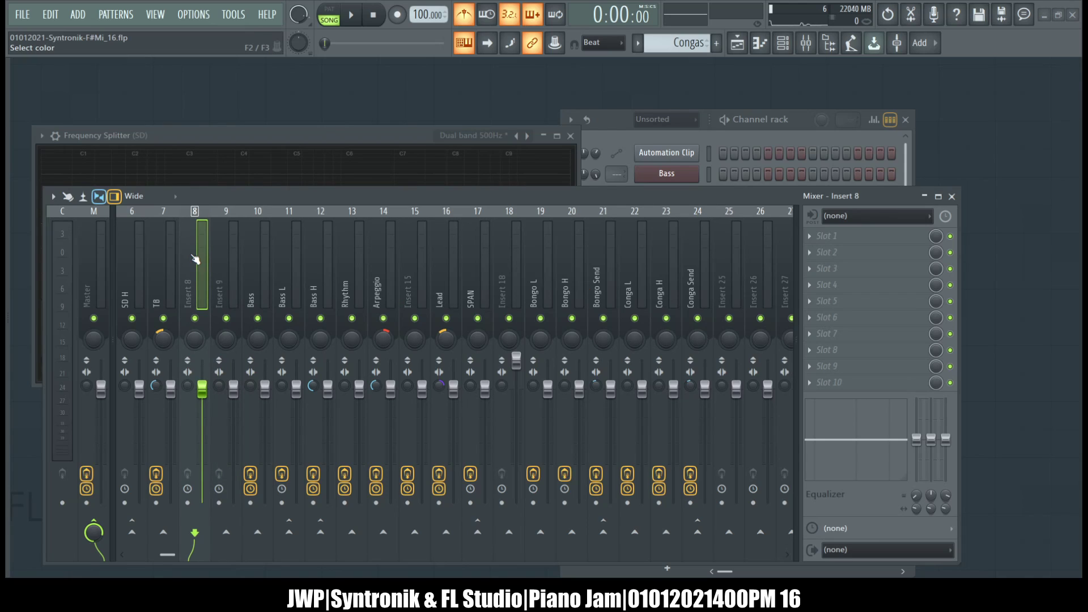
{"action": "type", "text": "TB L"}
{"action": "key", "text": "Return"}
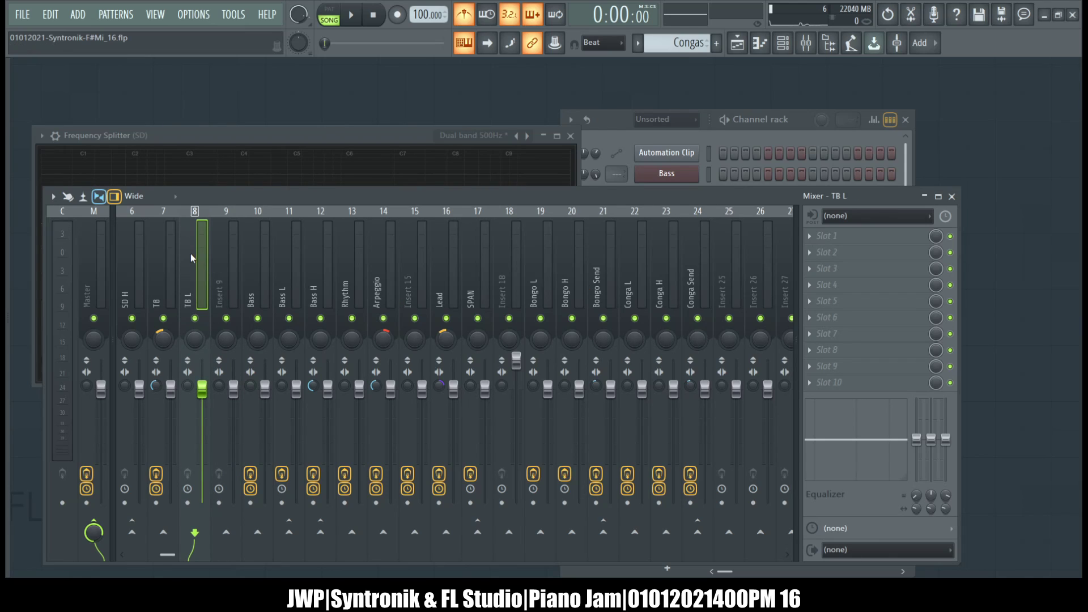
{"action": "key", "text": "Right"}
{"action": "key", "text": "F2"}
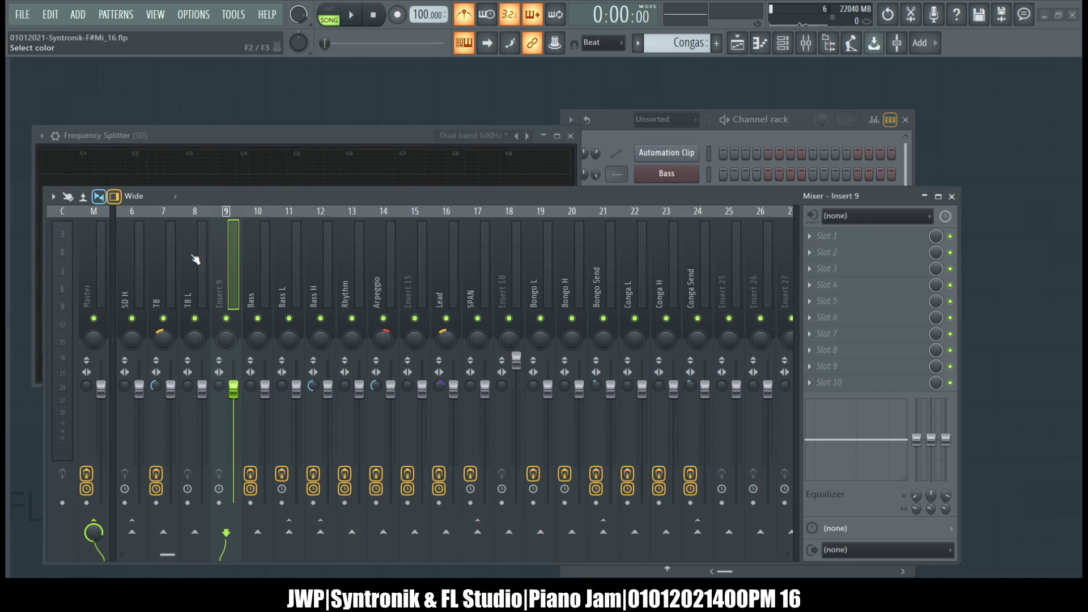
{"action": "type", "text": "TB H"}
{"action": "key", "text": "Return"}
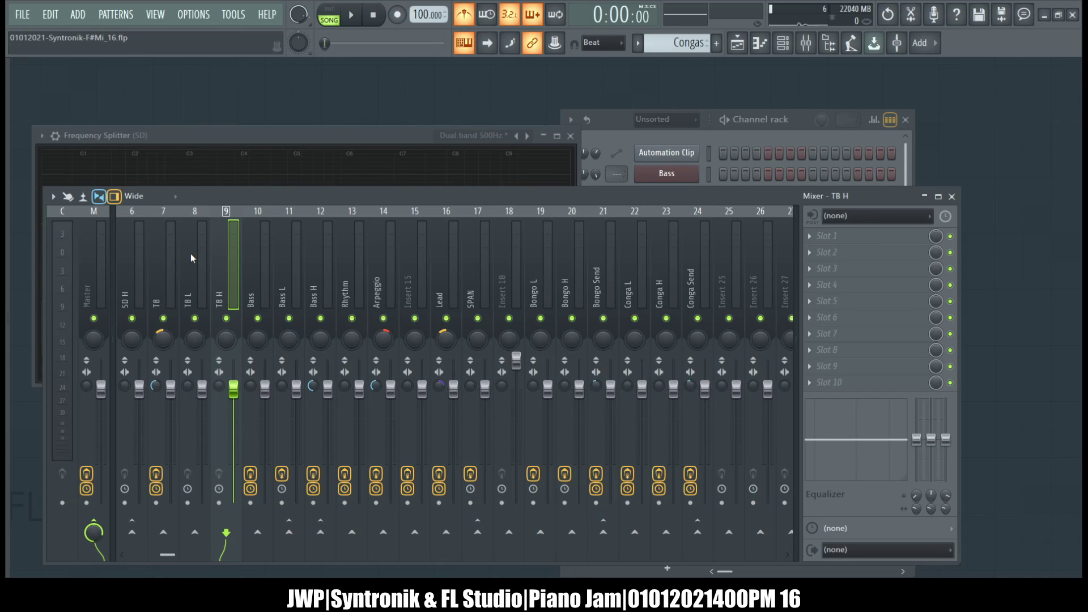
- Examine the SD track's send routing and its Frequency Splitter settings as the reference for the TB track
{"action": "left_click", "coordinate": [147, 258]}
{"action": "key", "text": "Left"}
{"action": "key", "text": "Left"}
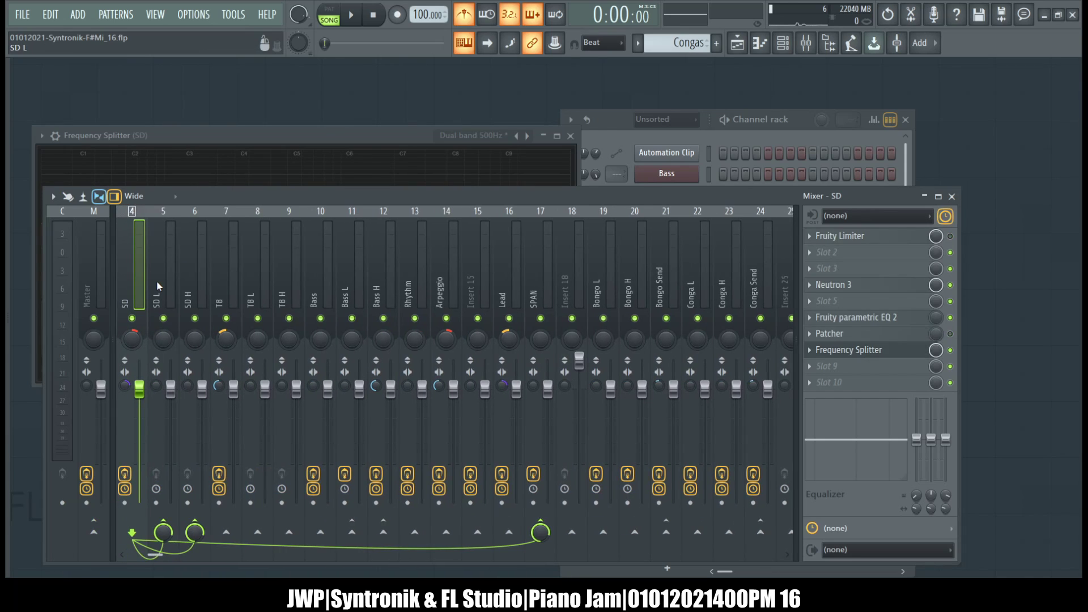
{"action": "left_click", "coordinate": [232, 282]}
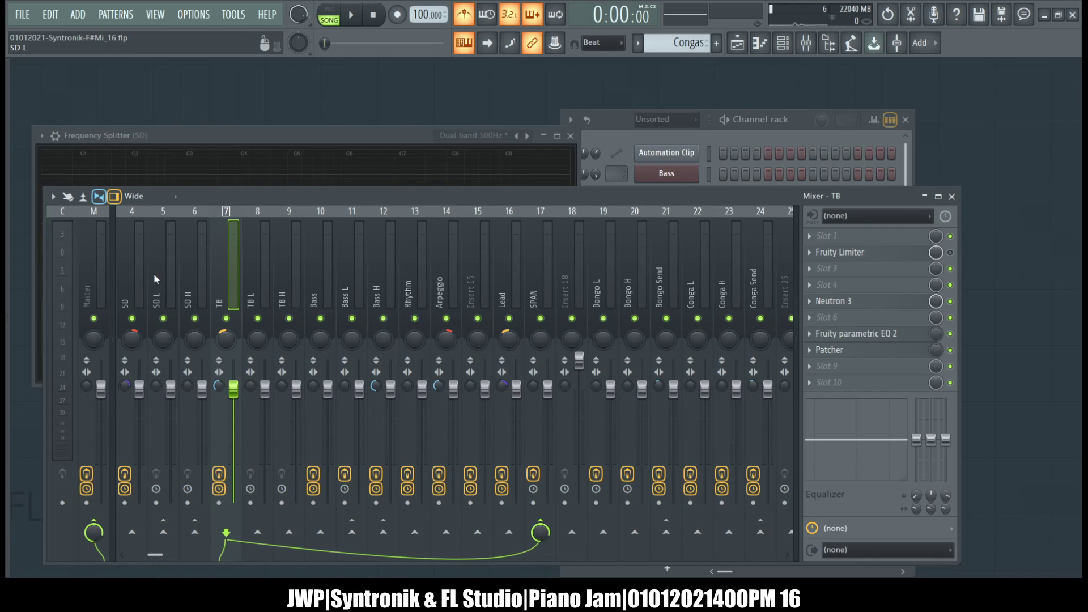
{"action": "left_click", "coordinate": [137, 272]}
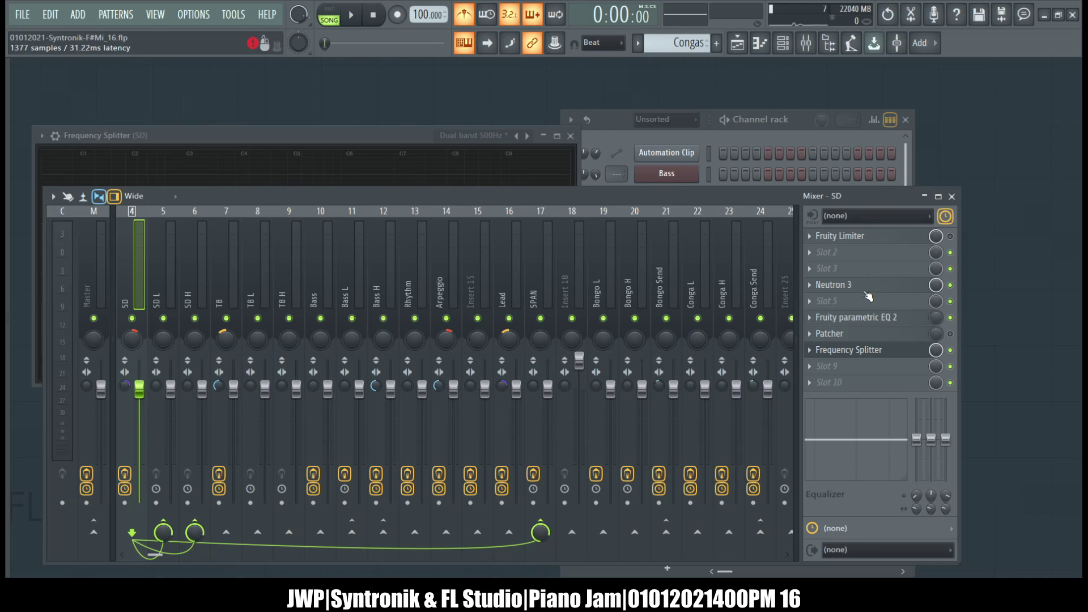
{"action": "left_click", "coordinate": [856, 352]}
{"action": "left_click", "coordinate": [885, 352]}
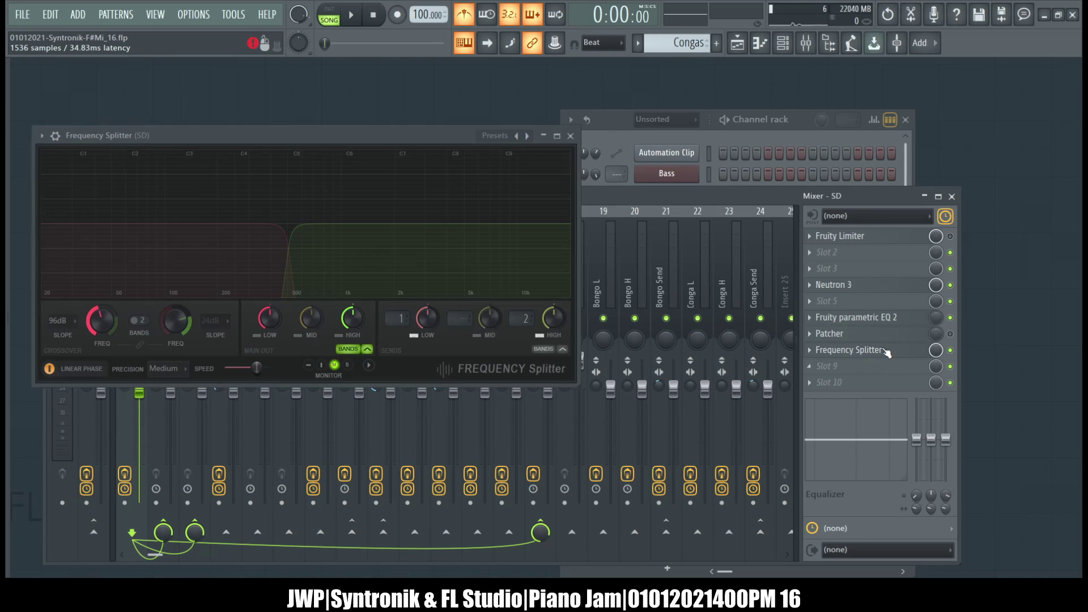
{"action": "left_click", "coordinate": [648, 203]}
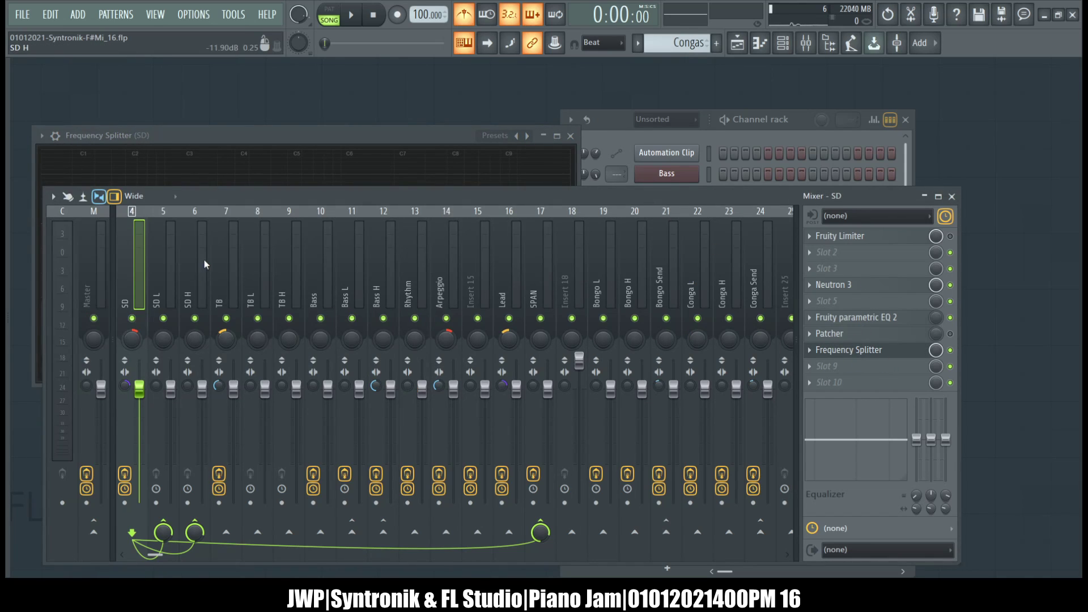
- Remove the TB track's send to the master and route TB to the TB L and TB H tracks
{"action": "left_click", "coordinate": [226, 264]}
{"action": "left_click", "coordinate": [94, 524]}
{"action": "left_click", "coordinate": [257, 532]}
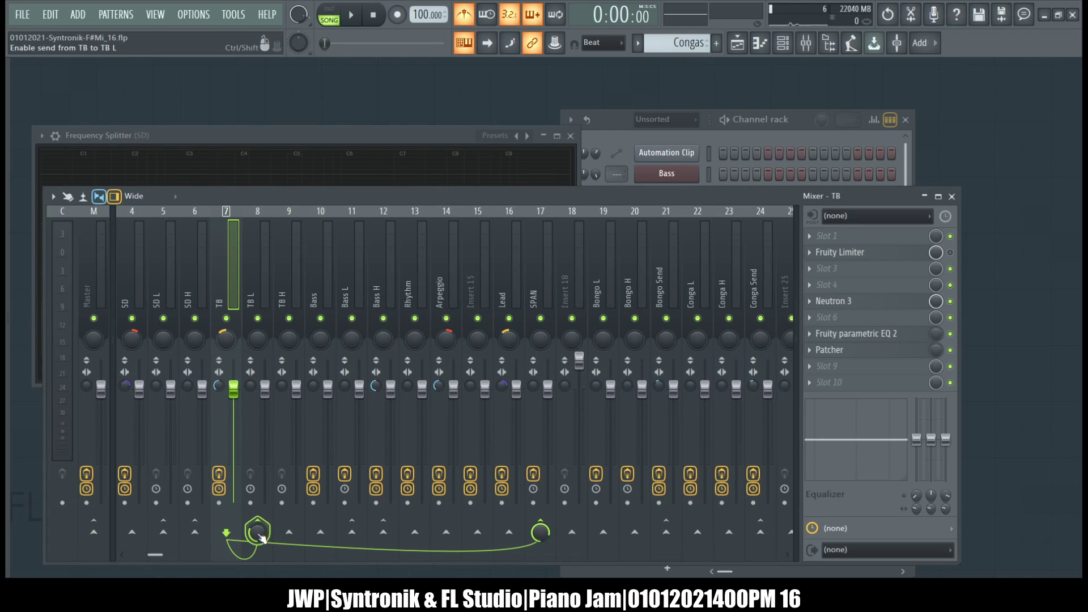
{"action": "left_click", "coordinate": [289, 531]}
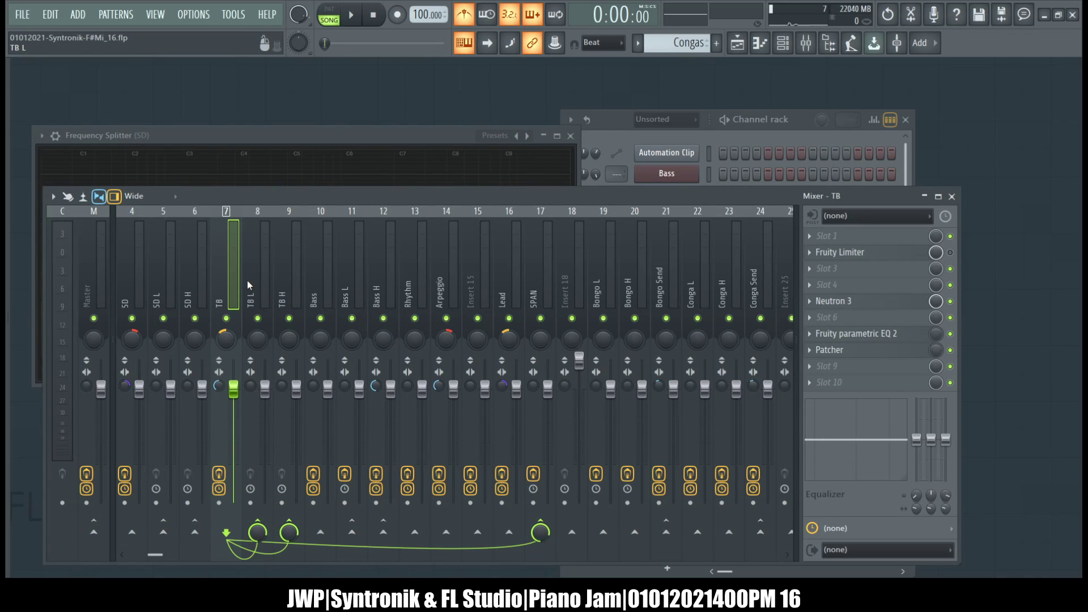
- Try to copy the SD track's Frequency Splitter to the TB track from the plugin's own window
{"action": "left_click", "coordinate": [134, 274]}
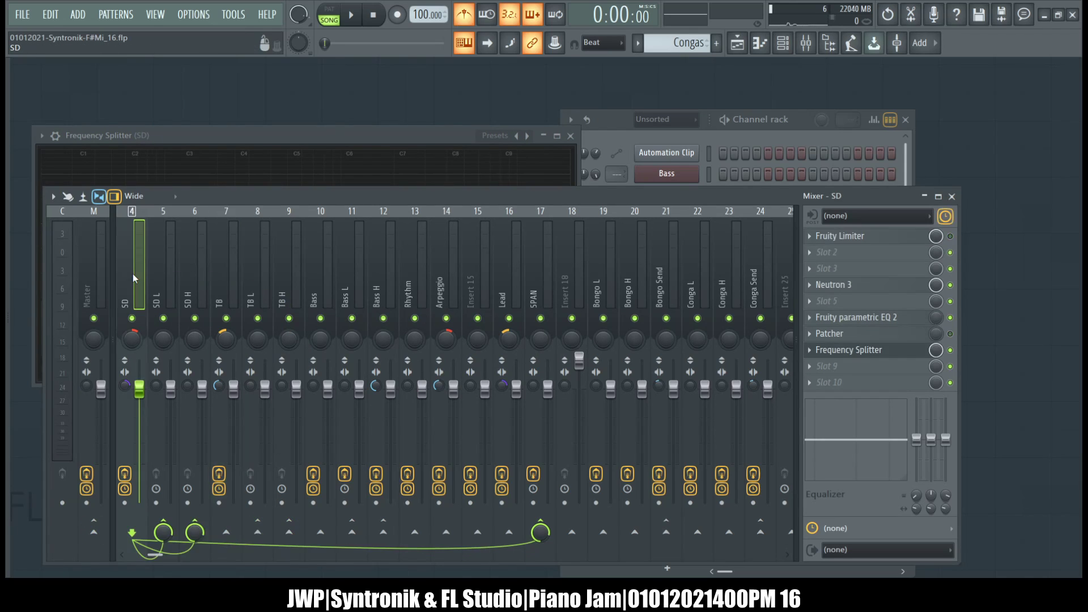
{"action": "left_click", "coordinate": [848, 350]}
{"action": "left_click", "coordinate": [848, 350]}
{"action": "left_click_drag", "start_coordinate": [440, 138], "coordinate": [419, 79]}
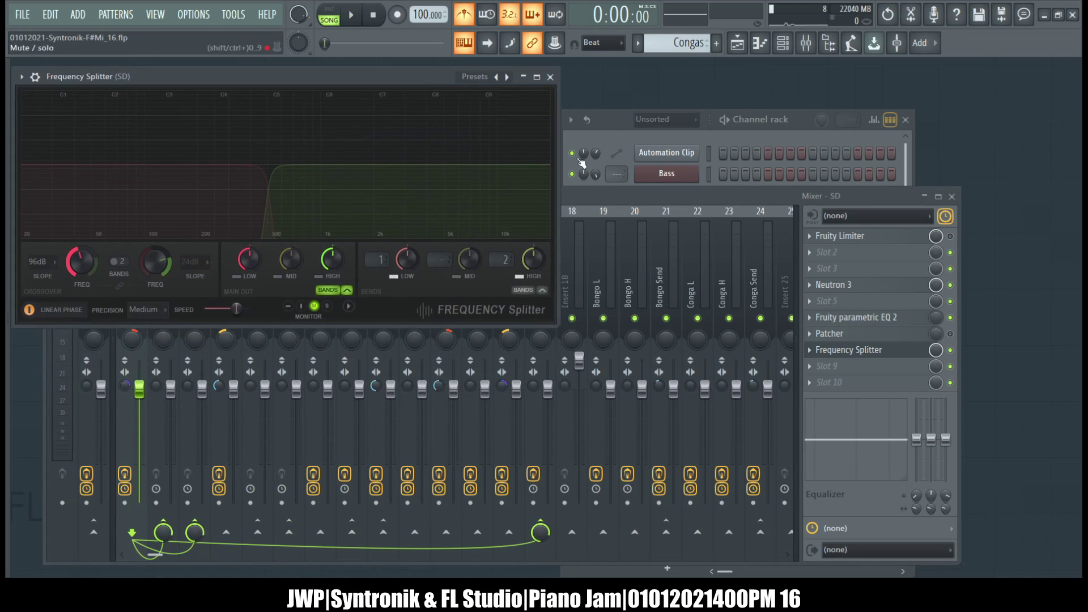
{"action": "left_click", "coordinate": [630, 199]}
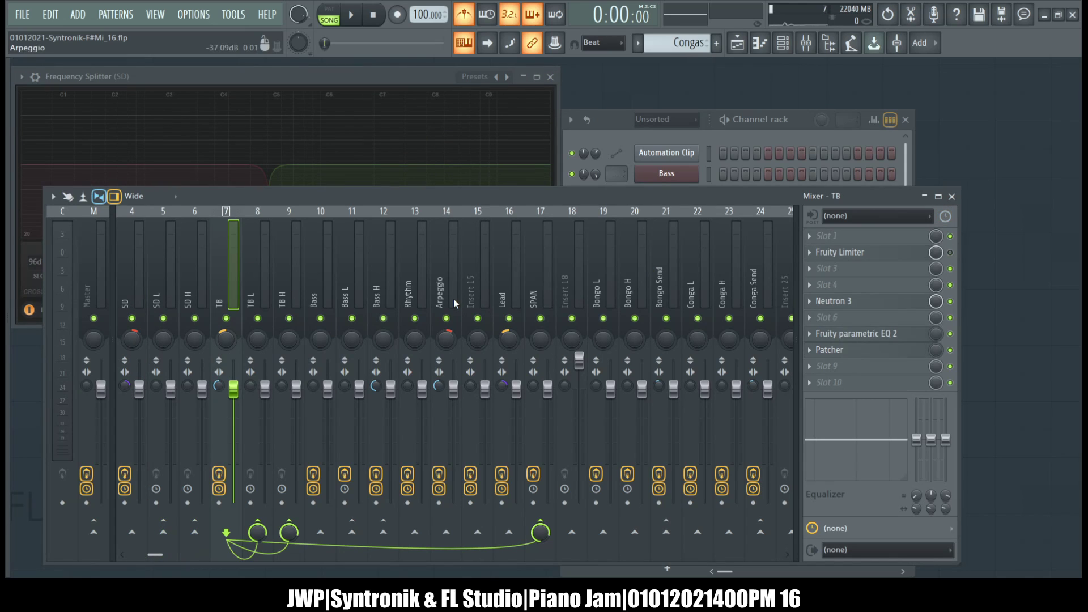
{"action": "left_click", "coordinate": [37, 96]}
{"action": "left_click_drag", "start_coordinate": [36, 152], "coordinate": [304, 320]}
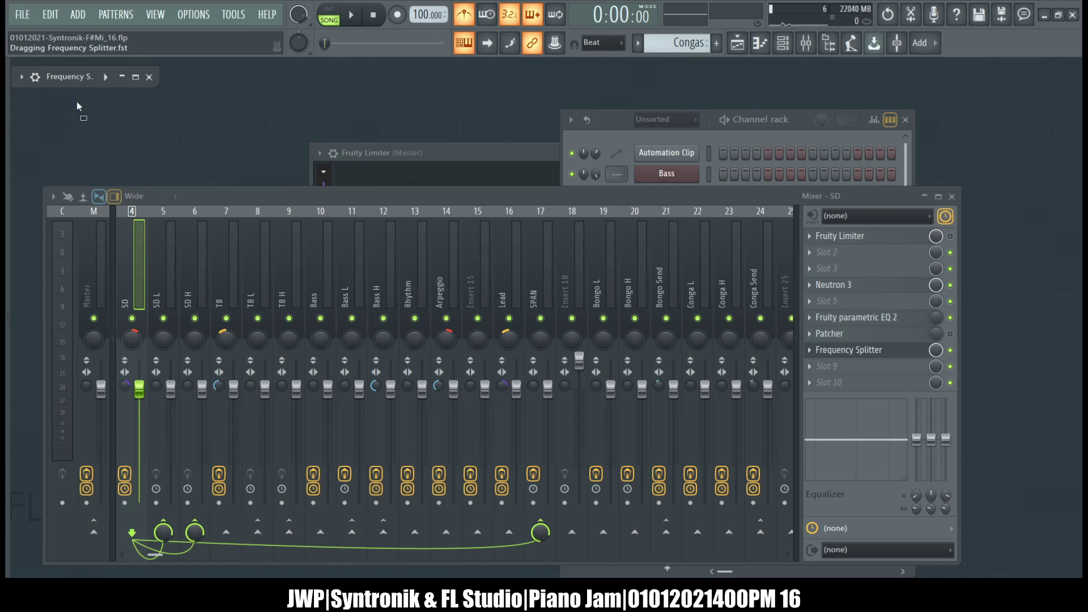
{"action": "left_click_drag", "start_coordinate": [73, 83], "coordinate": [153, 178]}
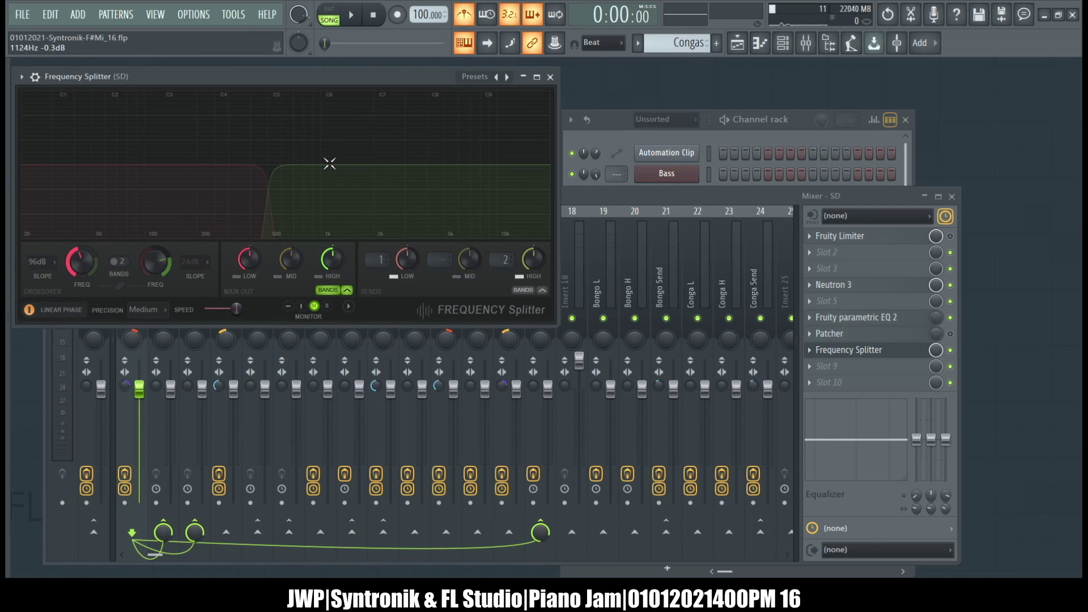
{"action": "left_click", "coordinate": [635, 209]}
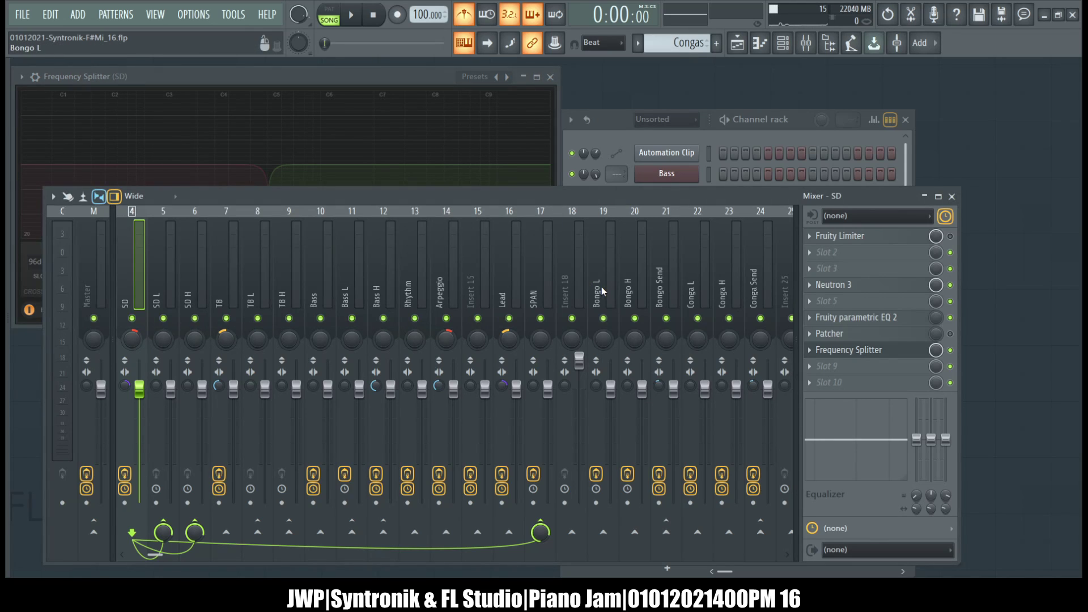
- Copy the SD track's Frequency Splitter to the TB track and place it in slot 8, after Patcher
{"action": "left_click", "coordinate": [810, 350]}
{"action": "left_click_drag", "start_coordinate": [838, 328], "coordinate": [230, 265]}
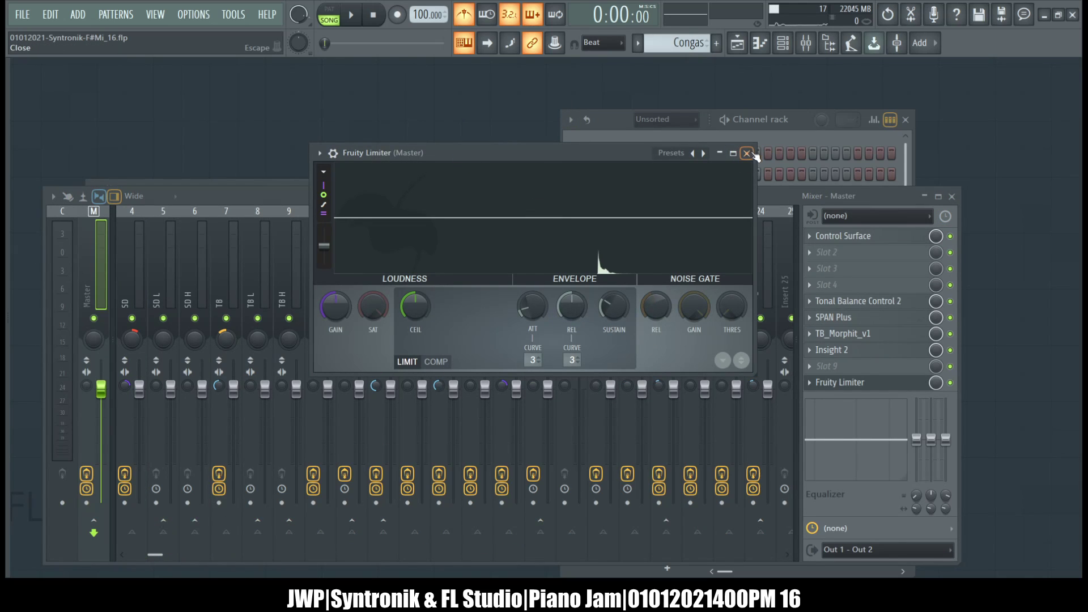
{"action": "left_click", "coordinate": [215, 300]}
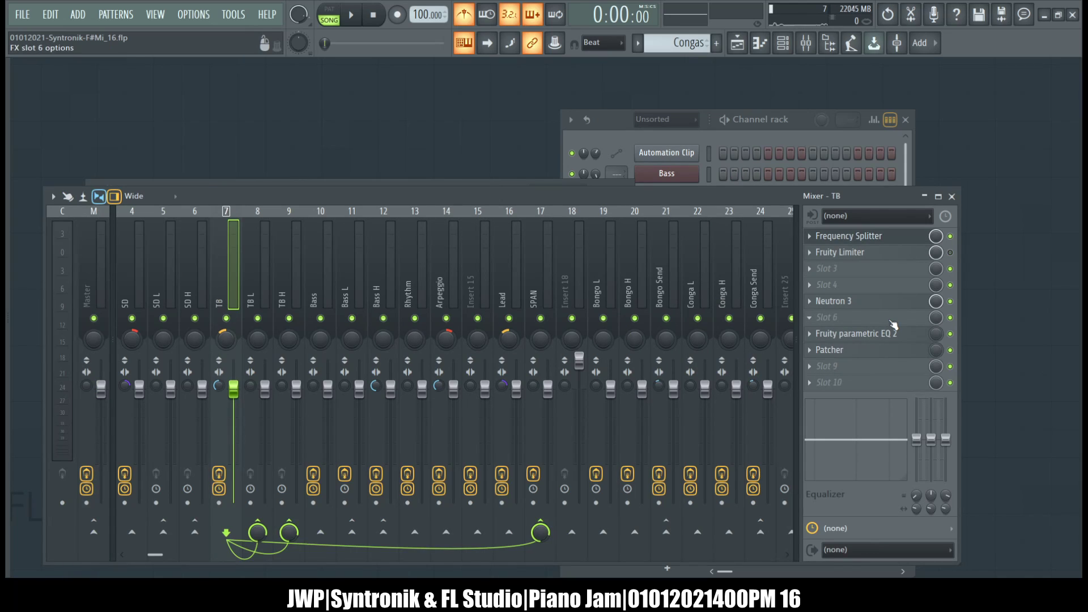
{"action": "left_click_drag", "start_coordinate": [880, 242], "coordinate": [863, 351]}
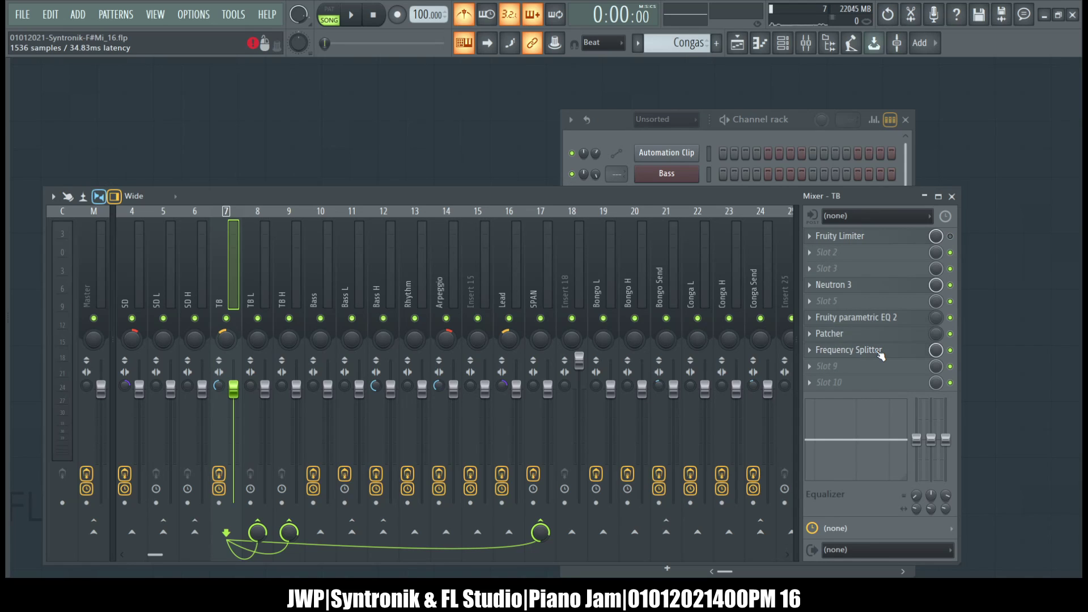
{"action": "left_click", "coordinate": [876, 350]}
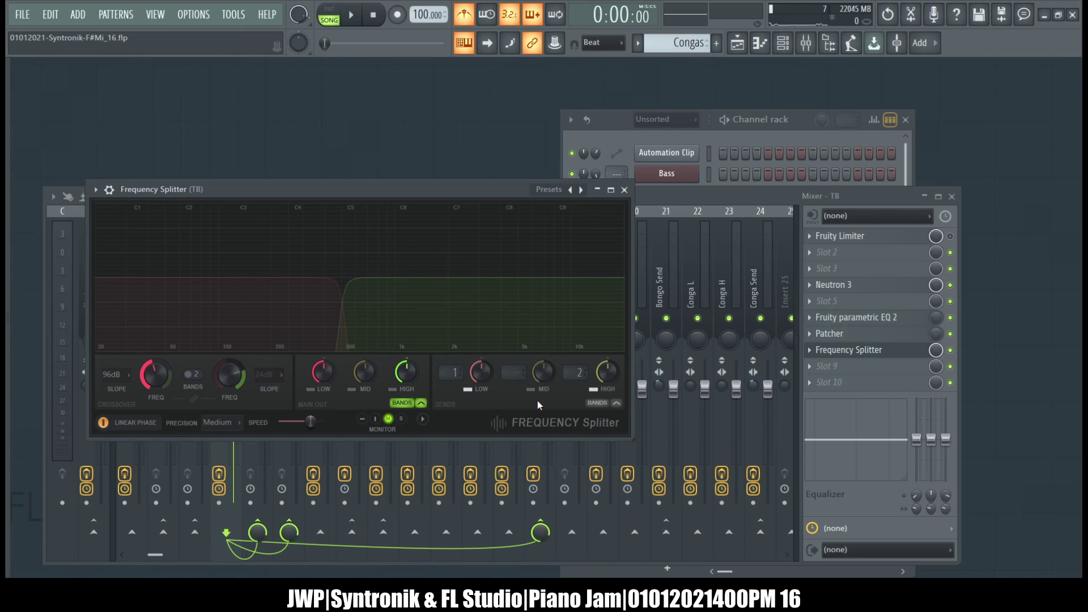
{"action": "left_click", "coordinate": [624, 190]}
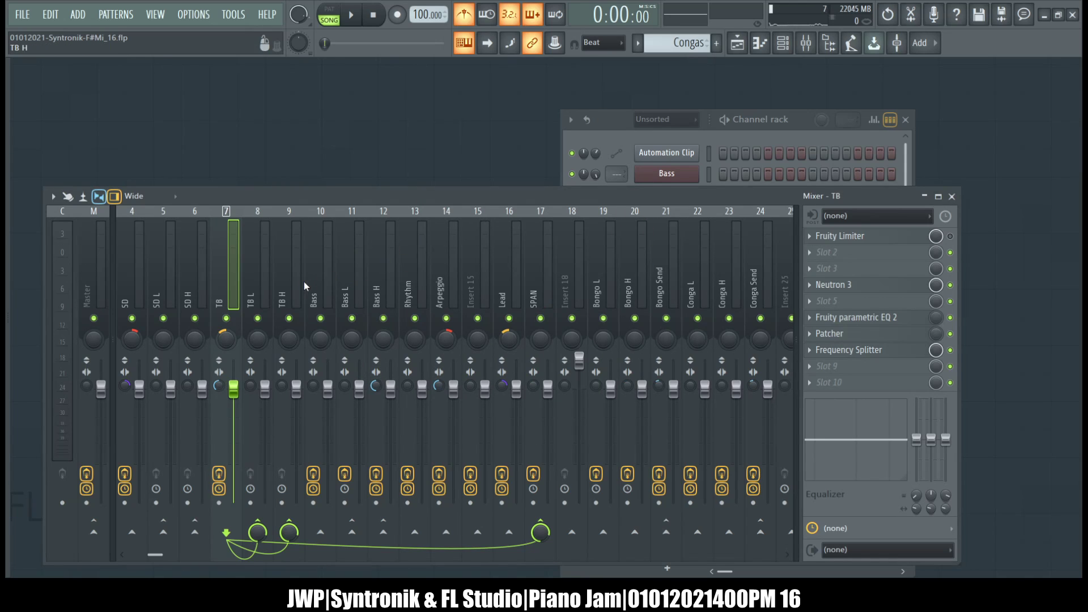
- Move the empty Insert 25 track to mixer position 14, directly after the Rhythm track
{"action": "left_click", "coordinate": [510, 289]}
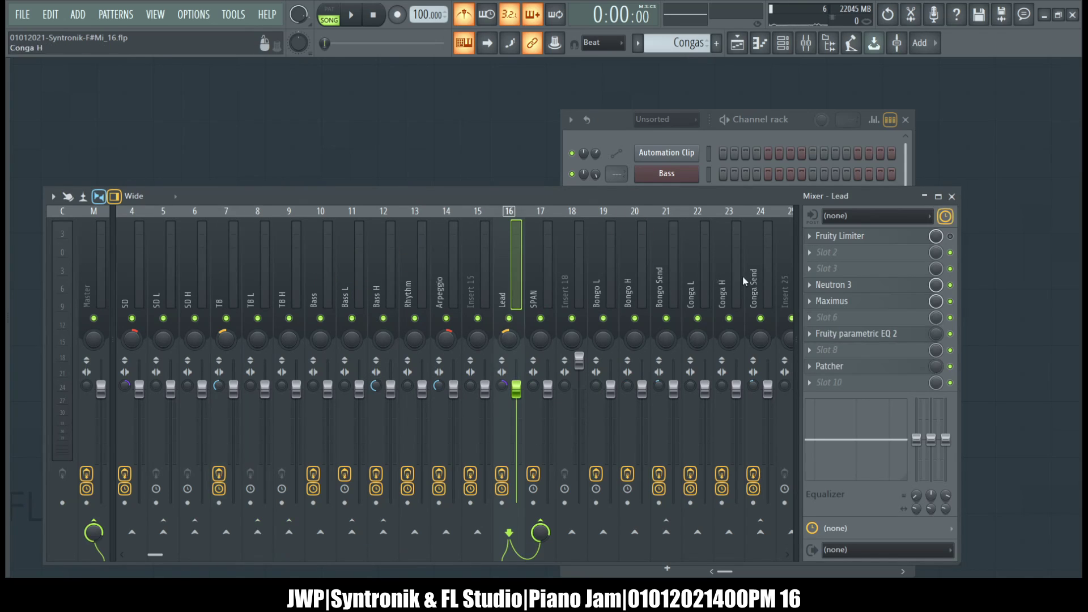
{"action": "left_click", "coordinate": [789, 269]}
{"action": "key", "text": "alt+Left"}
{"action": "key", "text": "alt+Left"}
{"action": "key", "text": "alt+Left"}
{"action": "key", "text": "alt+Left"}
{"action": "key", "text": "alt+Left"}
{"action": "key", "text": "alt+Left"}
{"action": "key", "text": "alt+Left"}
{"action": "key", "text": "alt+Left"}
{"action": "key", "text": "alt+Left"}
{"action": "key", "text": "alt+Left"}
{"action": "key", "text": "alt+Left"}
{"action": "key", "text": "alt+Left"}
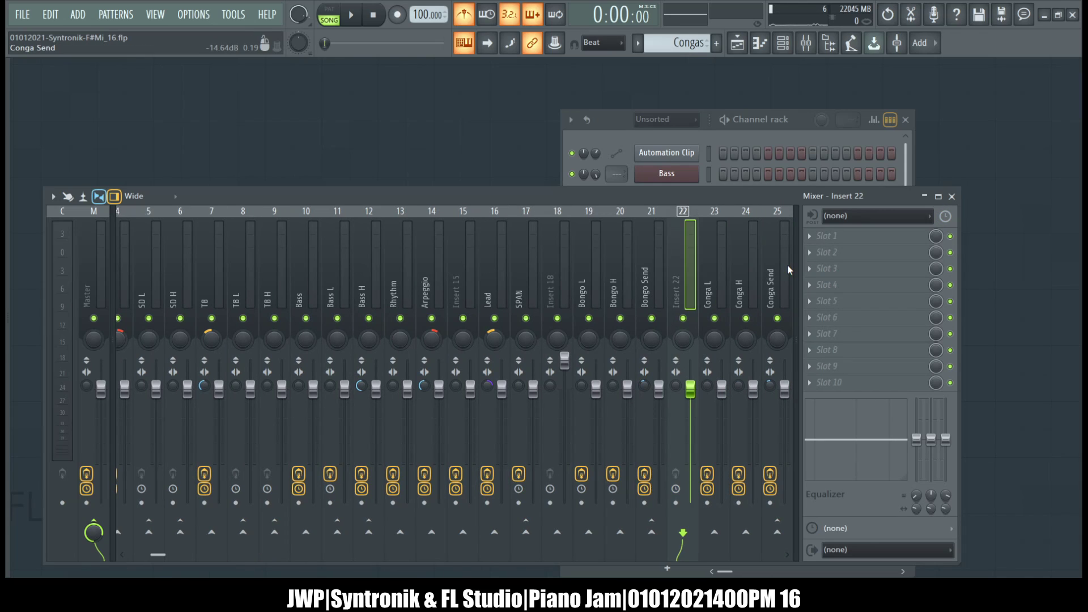
{"action": "key", "text": "alt+Right"}
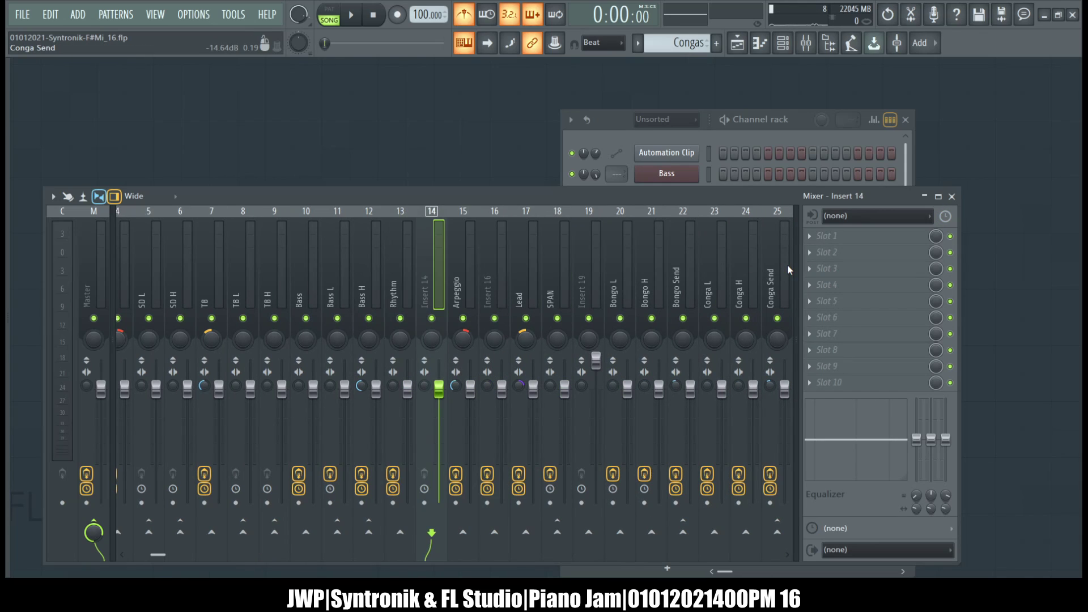
- Move the empty Insert 26 track to mixer position 15, between Insert 14 and the Arpeggio track
{"action": "scroll", "coordinate": [715, 292], "scroll_direction": "down", "scroll_amount": 3}
{"action": "left_click", "coordinate": [656, 268]}
{"action": "key", "text": "alt+Left"}
{"action": "key", "text": "alt+Left"}
{"action": "key", "text": "alt+Left"}
{"action": "key", "text": "alt+Left"}
{"action": "key", "text": "alt+Left"}
{"action": "key", "text": "alt+Left"}
{"action": "key", "text": "alt+Left"}
{"action": "key", "text": "alt+Left"}
{"action": "key", "text": "alt+Left"}
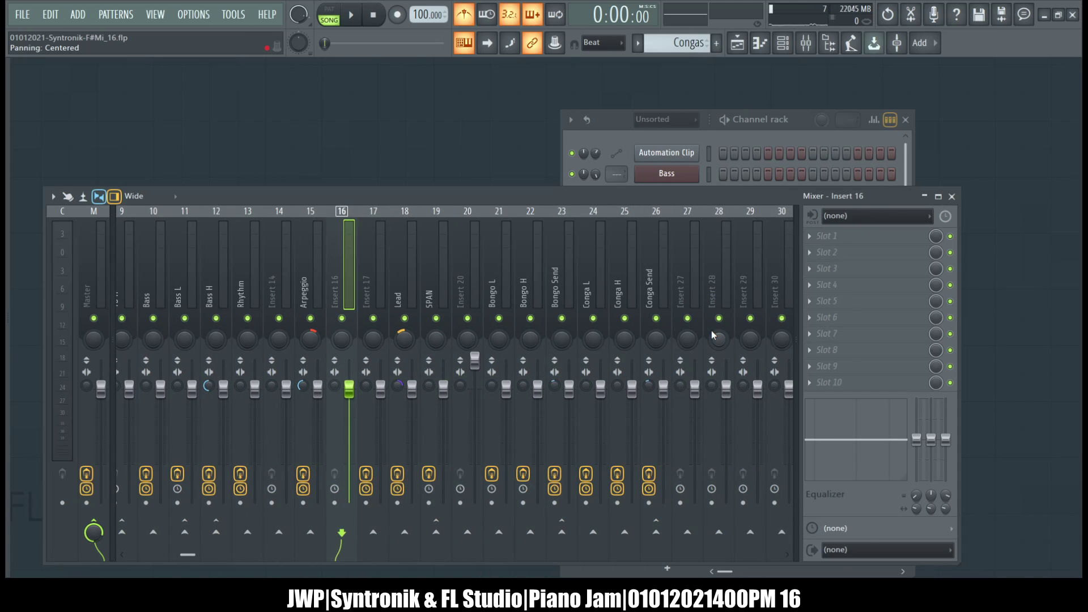
- Rename mixer track 14 as Rhythm L and mixer track 15 as Rhythm H
{"action": "left_click", "coordinate": [273, 276]}
{"action": "left_click", "coordinate": [254, 268]}
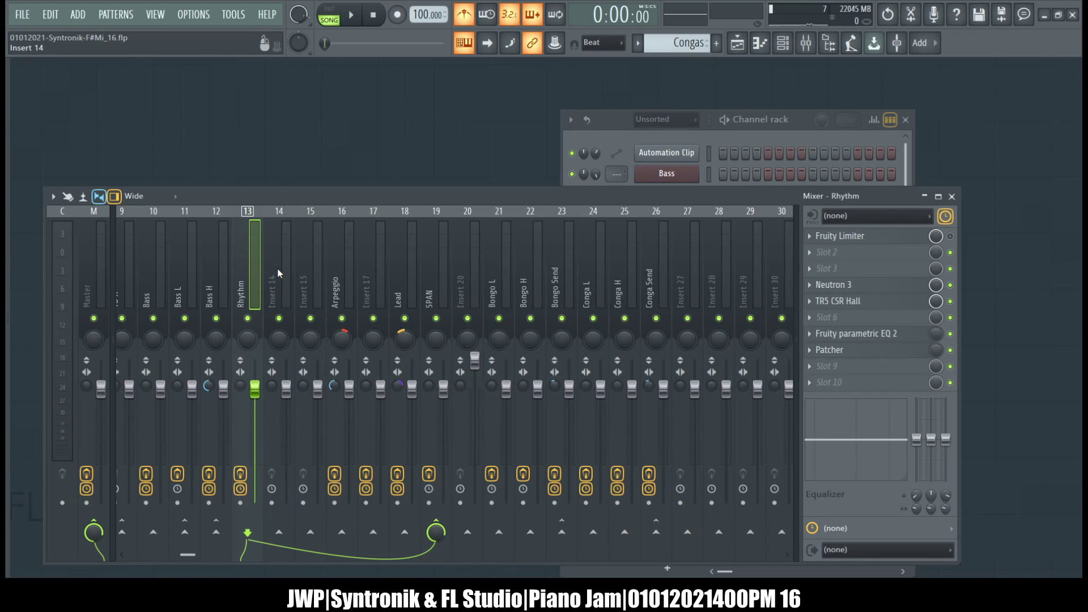
{"action": "left_click", "coordinate": [277, 270]}
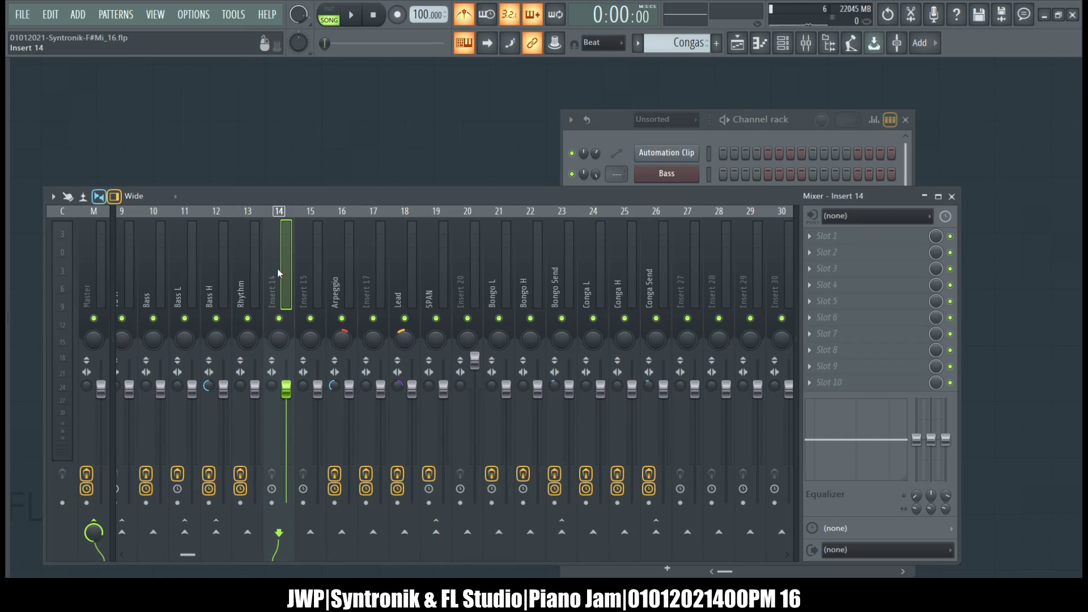
{"action": "key", "text": "ctrl+l"}
{"action": "left_click", "coordinate": [314, 271]}
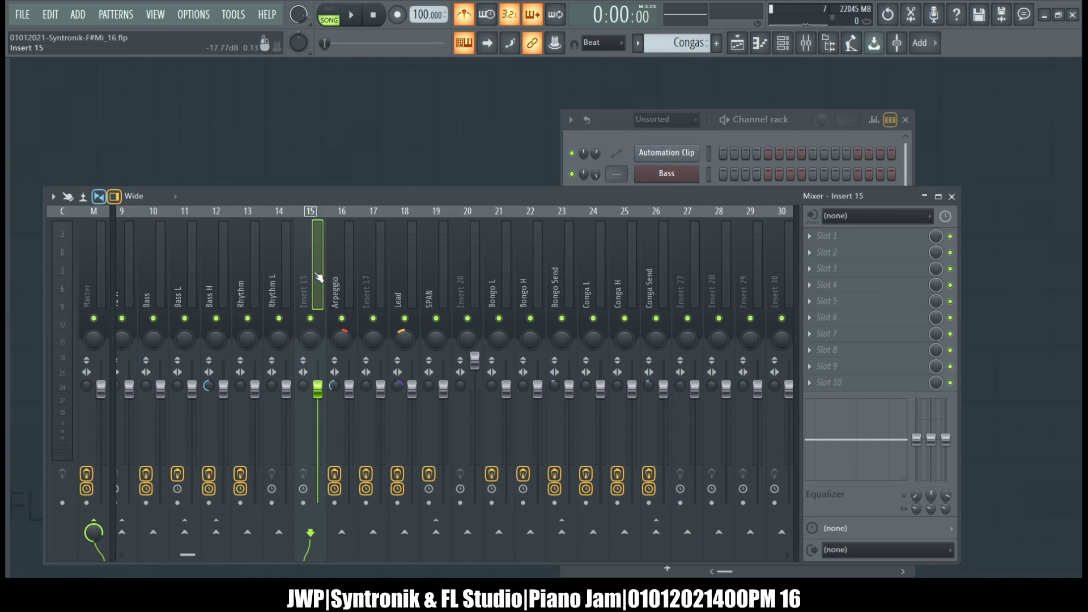
{"action": "key", "text": "ctrl+l"}
- Move the empty Insert 27 track to mixer position 17, directly after the Arpeggio track
{"action": "left_click", "coordinate": [697, 277]}
{"action": "key", "text": "ctrl+Left"}
{"action": "key", "text": "ctrl+Left"}
{"action": "key", "text": "ctrl+Left"}
{"action": "key", "text": "ctrl+Left"}
{"action": "key", "text": "ctrl+Left"}
{"action": "key", "text": "ctrl+Left"}
{"action": "key", "text": "ctrl+Left"}
{"action": "key", "text": "ctrl+Left"}
{"action": "key", "text": "ctrl+Left"}
{"action": "key", "text": "ctrl+Left"}
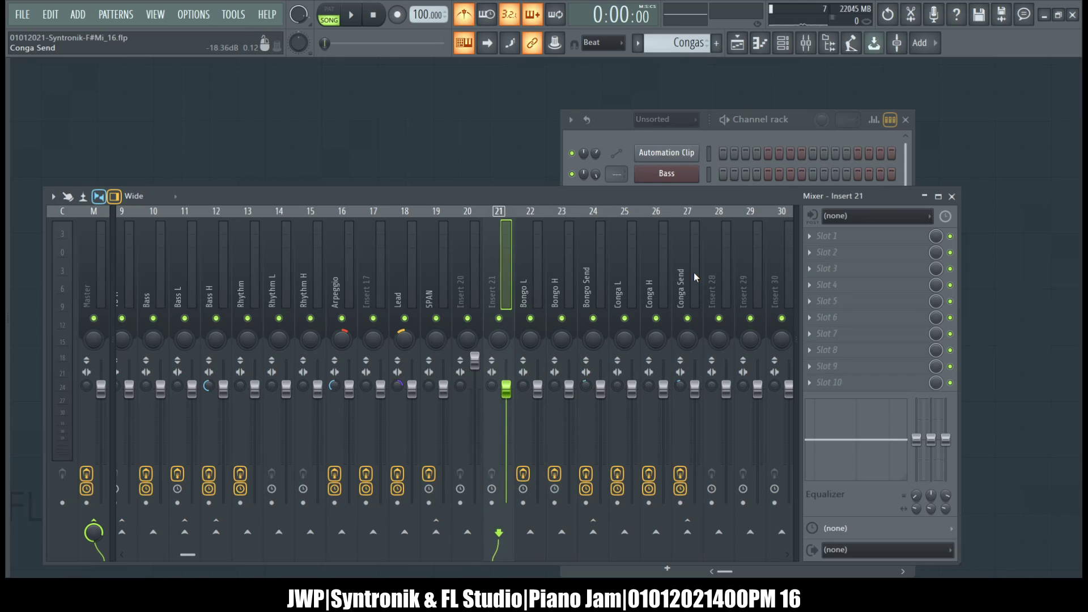
{"action": "key", "text": "Left"}
- Move the next empty track, Insert 28, to mixer position 18, directly after Insert 17
{"action": "key", "text": "Right"}
{"action": "key", "text": "Right"}
{"action": "key", "text": "Right"}
{"action": "key", "text": "Right"}
{"action": "key", "text": "Right"}
{"action": "key", "text": "Right"}
{"action": "key", "text": "Right"}
{"action": "key", "text": "Right"}
{"action": "key", "text": "Right"}
{"action": "key", "text": "Right"}
{"action": "key", "text": "Right"}
{"action": "key", "text": "Right"}
{"action": "key", "text": "Right"}
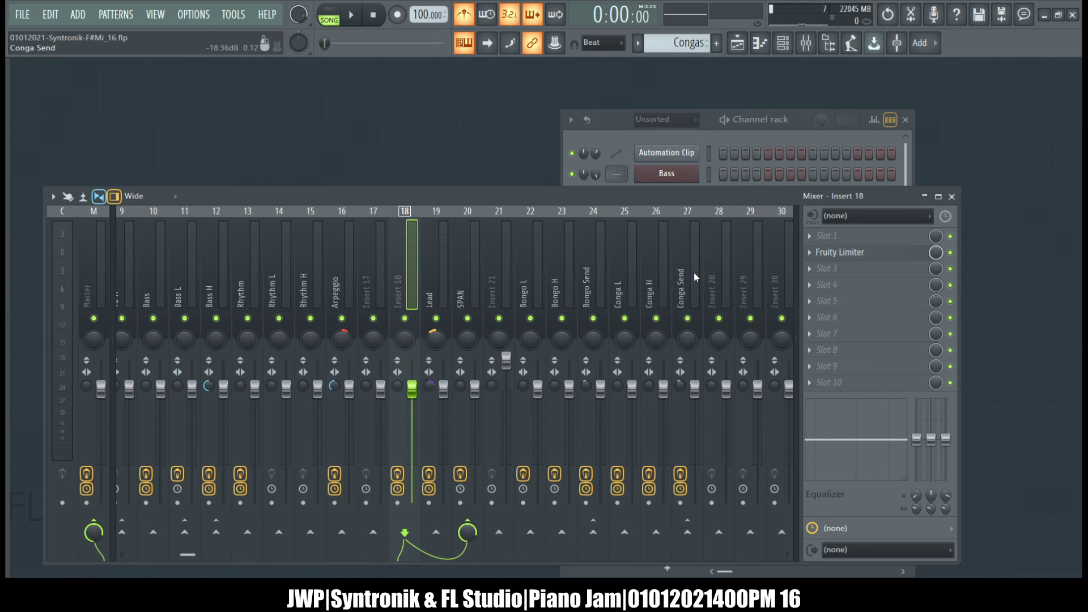
{"action": "key", "text": "ctrl+Left"}
{"action": "key", "text": "ctrl+Left"}
{"action": "key", "text": "ctrl+Left"}
{"action": "key", "text": "ctrl+Left"}
{"action": "key", "text": "ctrl+Left"}
{"action": "key", "text": "ctrl+Left"}
{"action": "key", "text": "ctrl+Left"}
{"action": "key", "text": "ctrl+Left"}
{"action": "key", "text": "ctrl+Left"}
{"action": "key", "text": "ctrl+Left"}
{"action": "key", "text": "ctrl+Left"}
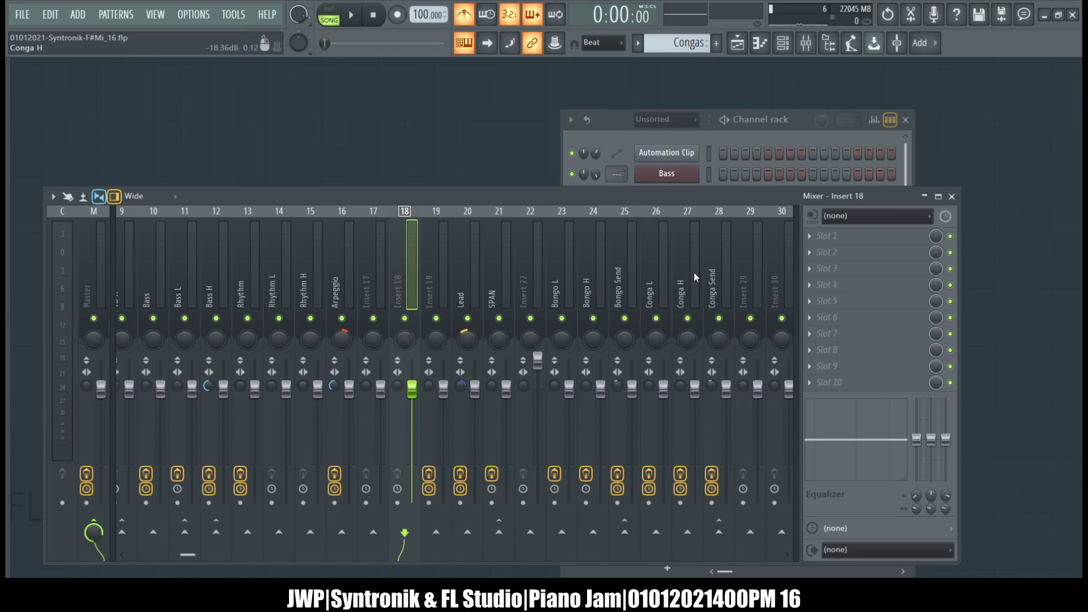
- Rename mixer track 17 as Arpeggio L and mixer track 18 as Arpeggio H
{"action": "left_click", "coordinate": [336, 285]}
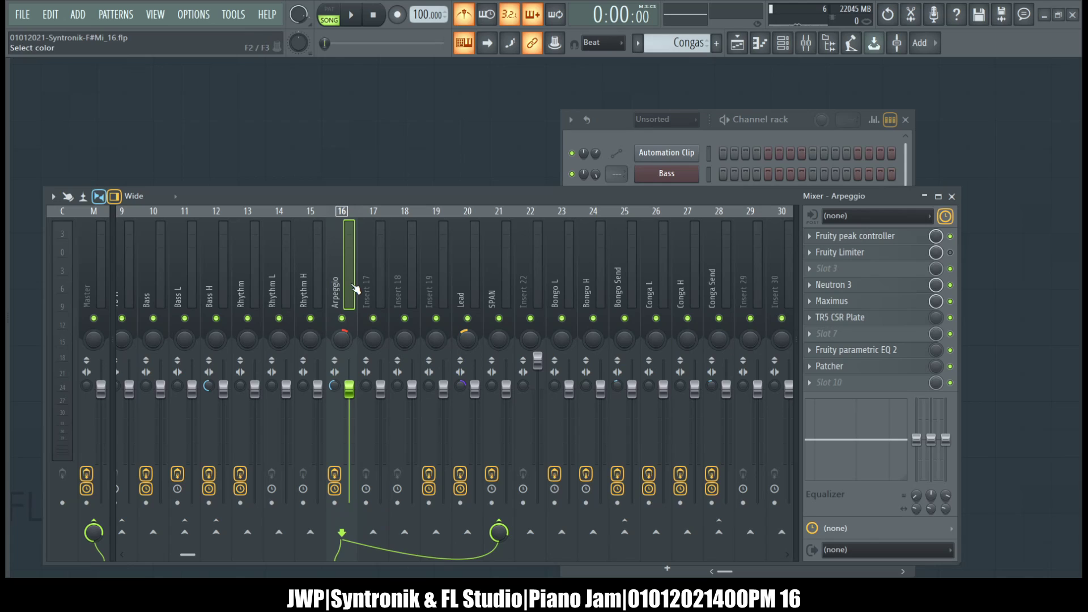
{"action": "left_click", "coordinate": [381, 287]}
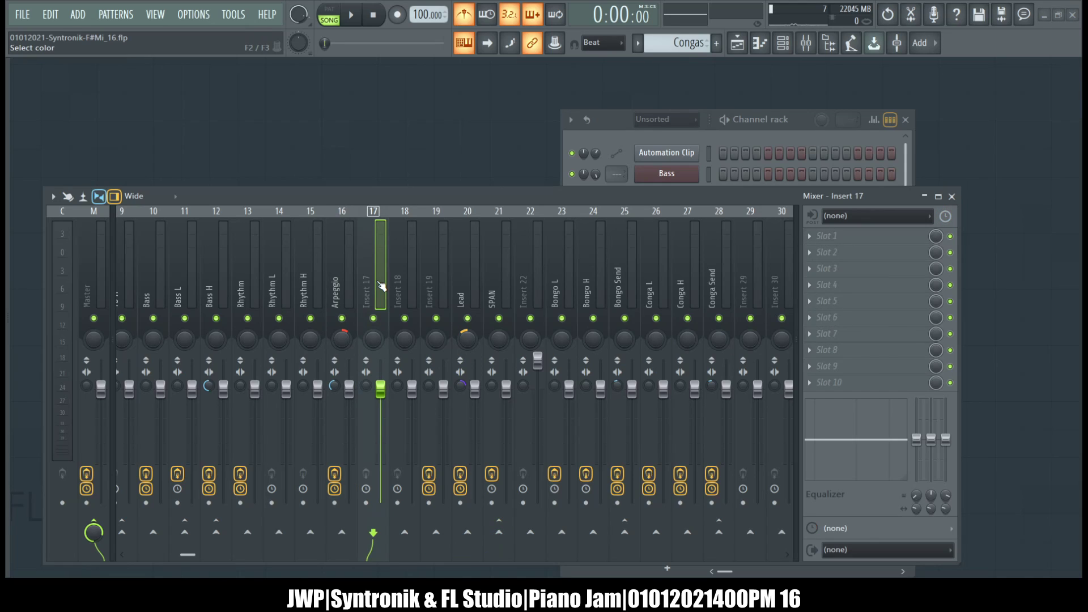
{"action": "key", "text": "Return"}
{"action": "left_click", "coordinate": [405, 286]}
{"action": "key", "text": "F2"}
{"action": "key", "text": "Return"}
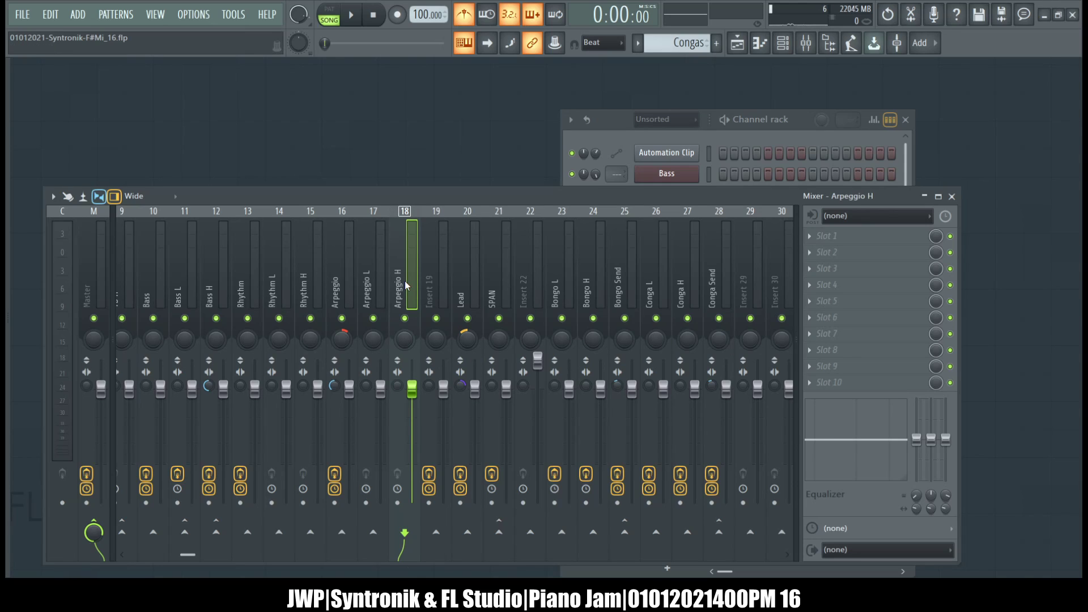
{"action": "left_click", "coordinate": [763, 285]}
{"action": "key", "text": "Left"}
{"action": "key", "text": "Left"}
{"action": "key", "text": "Left"}
{"action": "key", "text": "Left"}
{"action": "key", "text": "Left"}
{"action": "key", "text": "Left"}
{"action": "key", "text": "Left"}
{"action": "key", "text": "Left"}
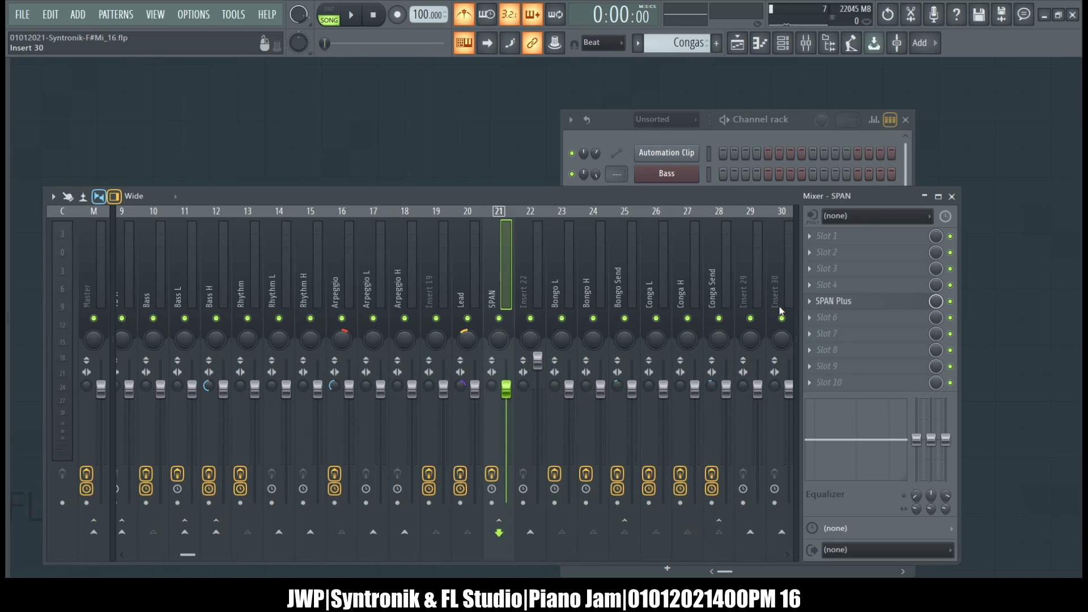
{"action": "key", "text": "Right"}
{"action": "key", "text": "Right"}
{"action": "key", "text": "Right"}
{"action": "key", "text": "Right"}
{"action": "key", "text": "Right"}
{"action": "key", "text": "Right"}
{"action": "key", "text": "Right"}
{"action": "key", "text": "Right"}
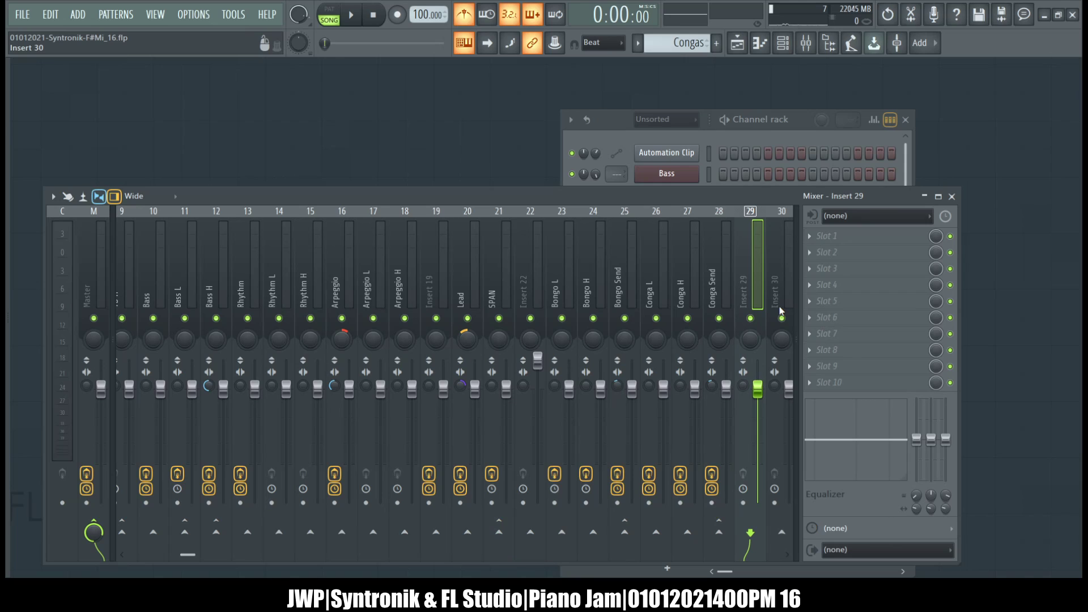
- Move the empty Insert 29 track to mixer position 21, directly after the Lead track
{"action": "key", "text": "alt+Left"}
{"action": "key", "text": "alt+Right"}
{"action": "key", "text": "alt+Left"}
{"action": "key", "text": "alt+Left"}
{"action": "key", "text": "alt+Left"}
{"action": "key", "text": "alt+Left"}
{"action": "key", "text": "alt+Left"}
{"action": "key", "text": "alt+Left"}
{"action": "key", "text": "alt+Right"}
{"action": "key", "text": "alt+Left"}
{"action": "key", "text": "alt+Left"}
{"action": "key", "text": "alt+Left"}
{"action": "key", "text": "alt+Left"}
{"action": "key", "text": "alt+Right"}
- Move the empty Insert 30 track to mixer position 22, between Insert 21 and SPAN, and select the Lead track
{"action": "key", "text": "Right"}
{"action": "key", "text": "Right"}
{"action": "key", "text": "Right"}
{"action": "key", "text": "Right"}
{"action": "key", "text": "Right"}
{"action": "key", "text": "Right"}
{"action": "key", "text": "Right"}
{"action": "key", "text": "Right"}
{"action": "key", "text": "Right"}
{"action": "key", "text": "alt+Left"}
{"action": "key", "text": "alt+Left"}
{"action": "key", "text": "alt+Left"}
{"action": "key", "text": "alt+Left"}
{"action": "key", "text": "alt+Left"}
{"action": "key", "text": "alt+Left"}
{"action": "key", "text": "alt+Left"}
{"action": "key", "text": "alt+Left"}
{"action": "key", "text": "alt+Left"}
{"action": "key", "text": "alt+Right"}
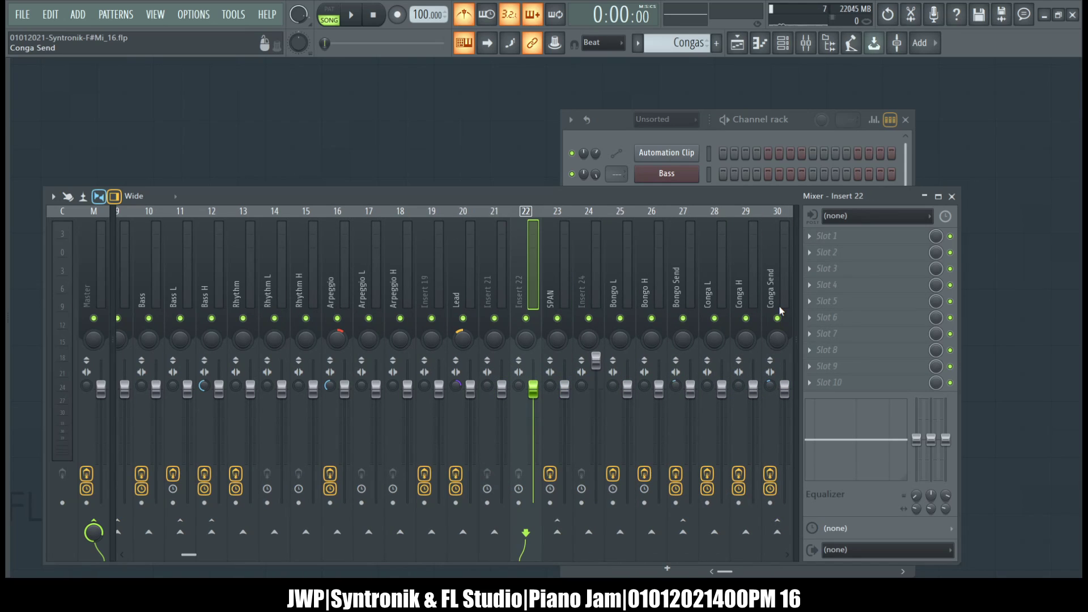
{"action": "left_click", "coordinate": [456, 263]}
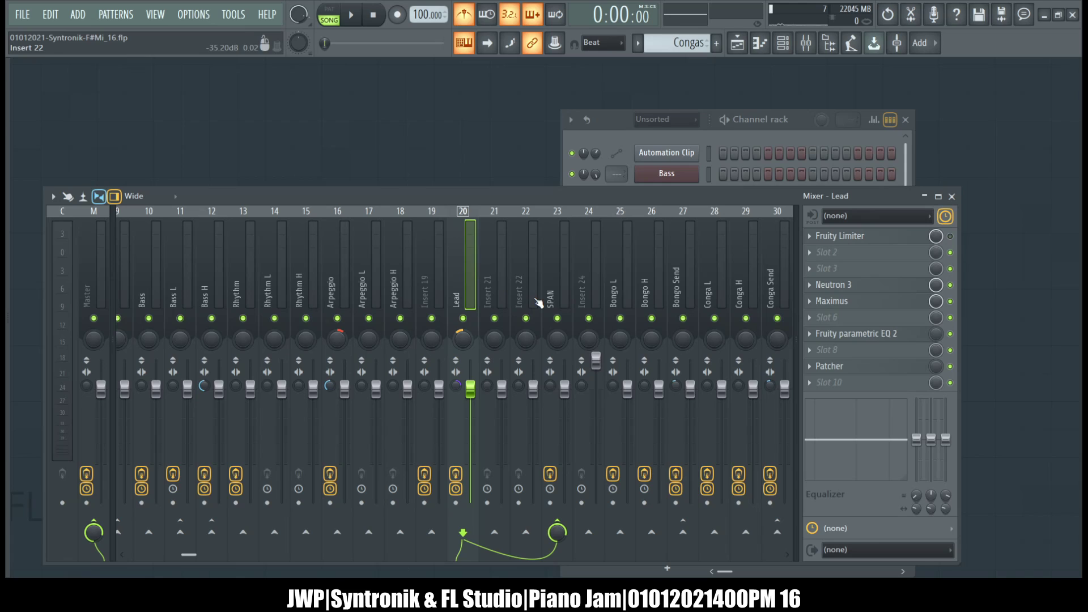
- Rename mixer track 21 as Lead L and mixer track 22 as Lead H
{"action": "left_click", "coordinate": [489, 277]}
{"action": "key", "text": "Return"}
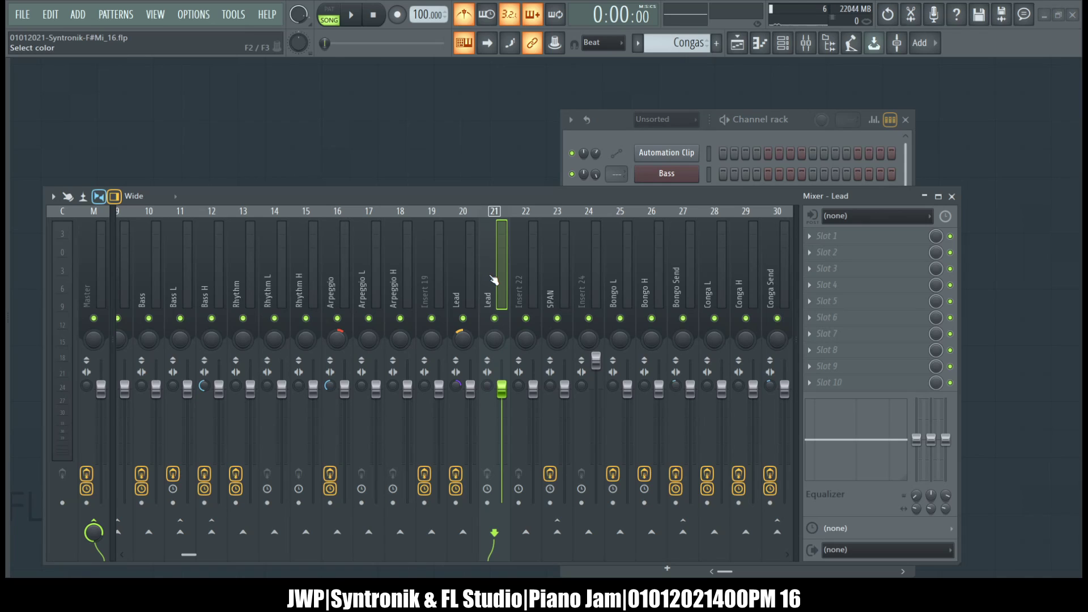
{"action": "left_click", "coordinate": [523, 280]}
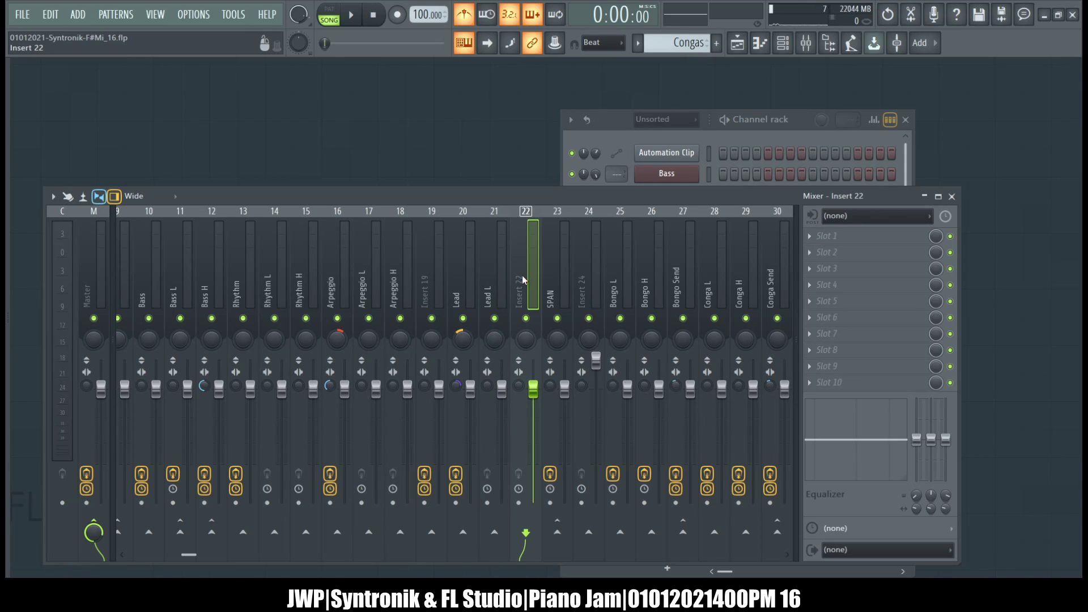
{"action": "type", "text": "Lead H"}
{"action": "key", "text": "Return"}
- Move two empty tracks to mixer positions 28 and 29, between Bongo Send and Conga L
{"action": "scroll", "coordinate": [647, 289], "scroll_direction": "down", "scroll_amount": 4}
{"action": "left_click", "coordinate": [569, 277]}
{"action": "key", "text": "alt+Left"}
{"action": "key", "text": "alt+Left"}
{"action": "key", "text": "alt+Left"}
{"action": "key", "text": "alt+Left"}
{"action": "key", "text": "alt+Right"}
{"action": "key", "text": "Right"}
{"action": "key", "text": "Right"}
{"action": "key", "text": "Right"}
{"action": "key", "text": "Right"}
{"action": "key", "text": "alt+Left"}
{"action": "key", "text": "alt+Left"}
{"action": "key", "text": "alt+Left"}
{"action": "key", "text": "Right"}
{"action": "key", "text": "Right"}
{"action": "key", "text": "Right"}
{"action": "key", "text": "Right"}
{"action": "key", "text": "Left"}
{"action": "key", "text": "Left"}
{"action": "key", "text": "Left"}
{"action": "key", "text": "Left"}
{"action": "key", "text": "Left"}
{"action": "key", "text": "Left"}
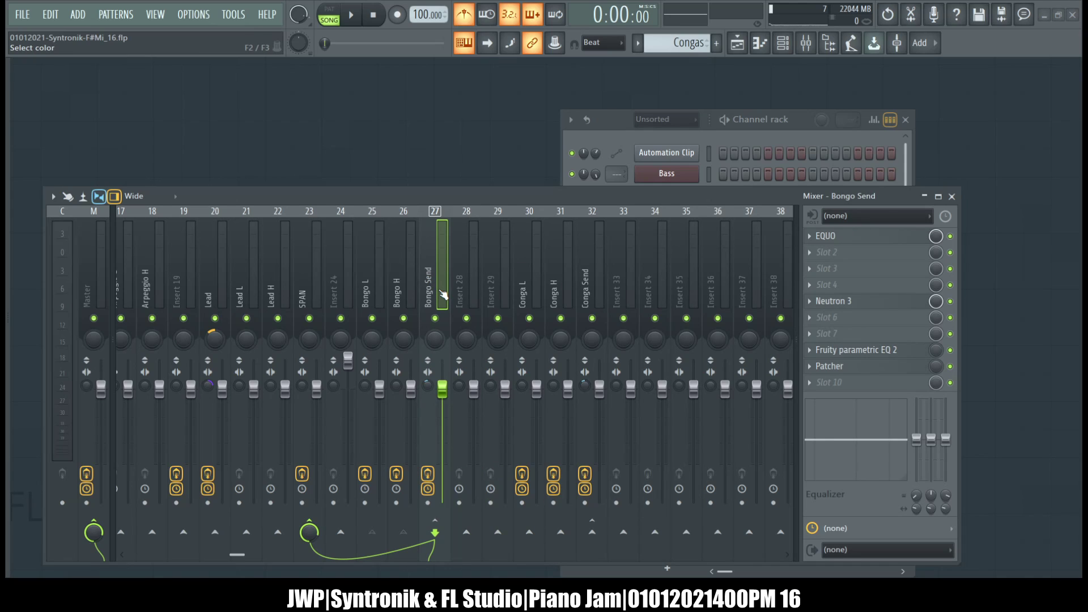
- Rename mixer track 28 as Bongo L and mixer track 29 as Bongo H
{"action": "left_click", "coordinate": [466, 287]}
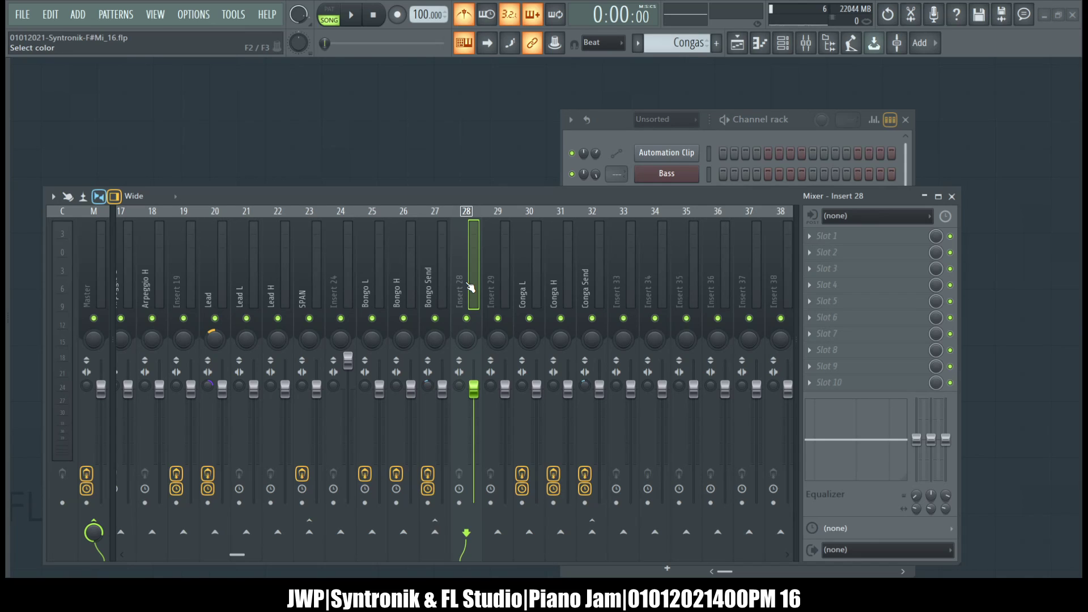
{"action": "key", "text": "Return"}
{"action": "key", "text": "Right"}
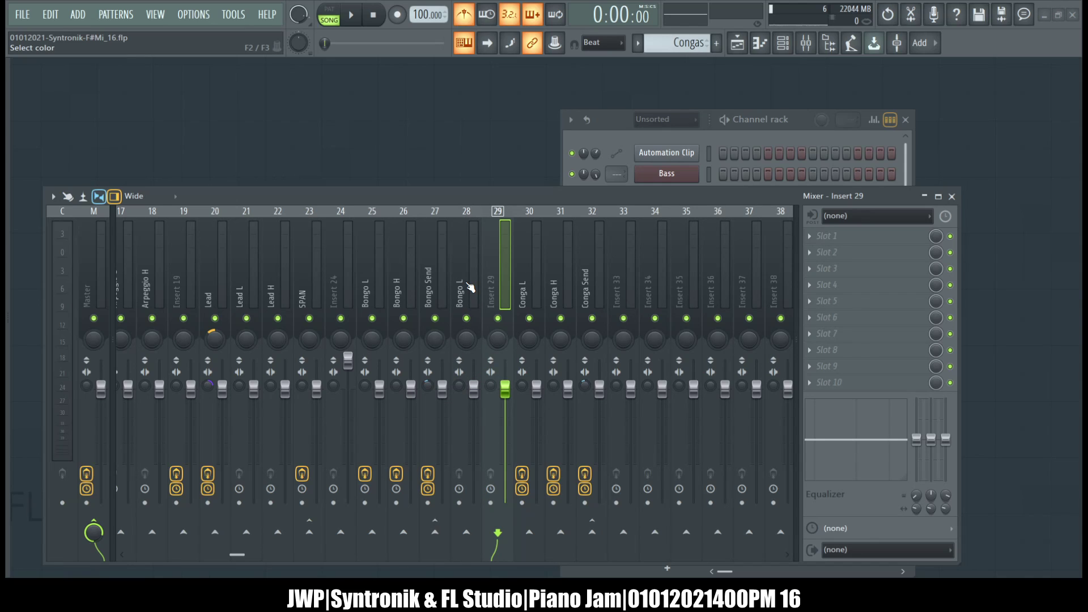
{"action": "key", "text": "Return"}
- Rename the empty mixer track 33 as Conga L and track 34 as Conga H
{"action": "key", "text": "Right"}
{"action": "key", "text": "Right"}
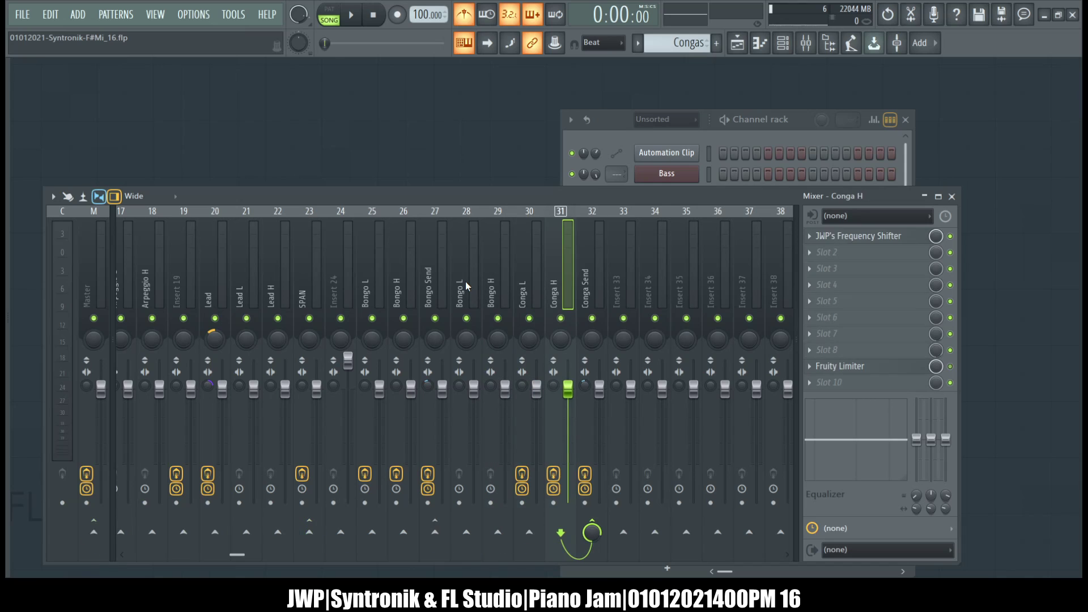
{"action": "key", "text": "Right"}
{"action": "key", "text": "F2"}
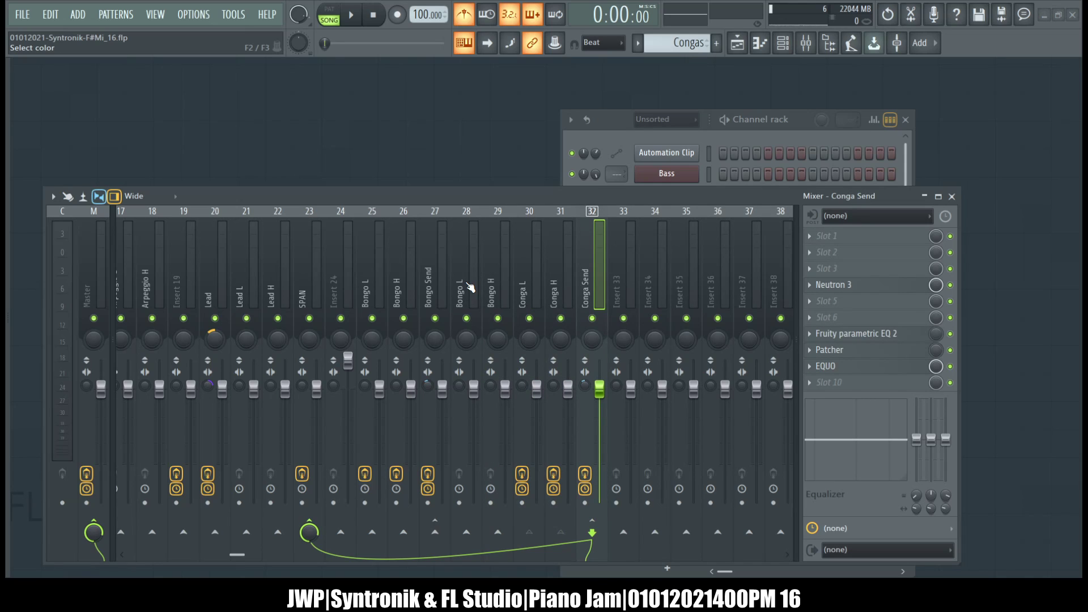
{"action": "key", "text": "Return"}
{"action": "key", "text": "Right"}
{"action": "key", "text": "F2"}
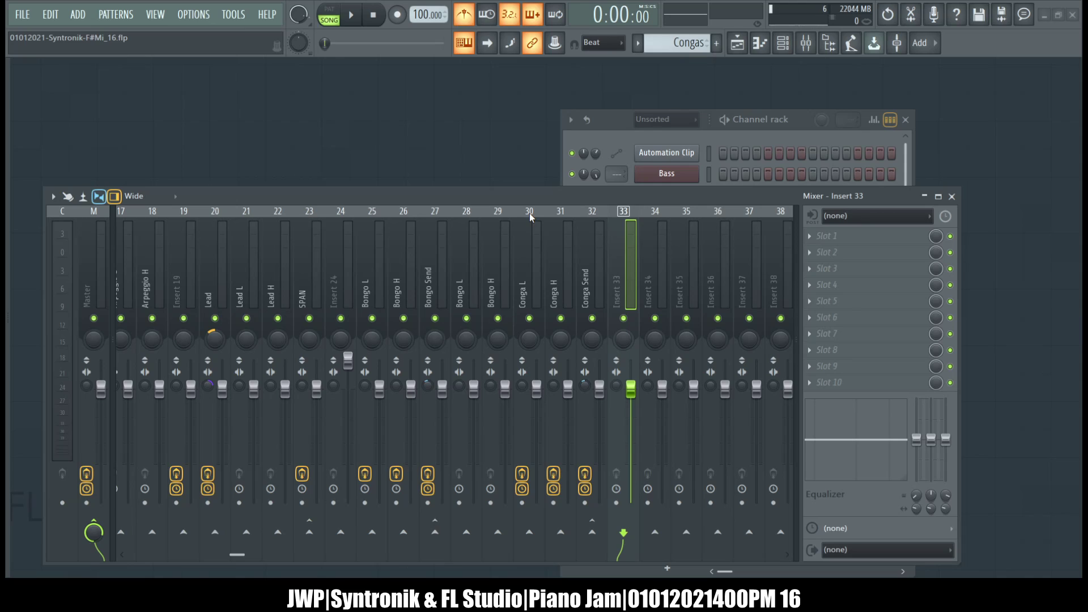
{"action": "key", "text": "ctrl+l"}
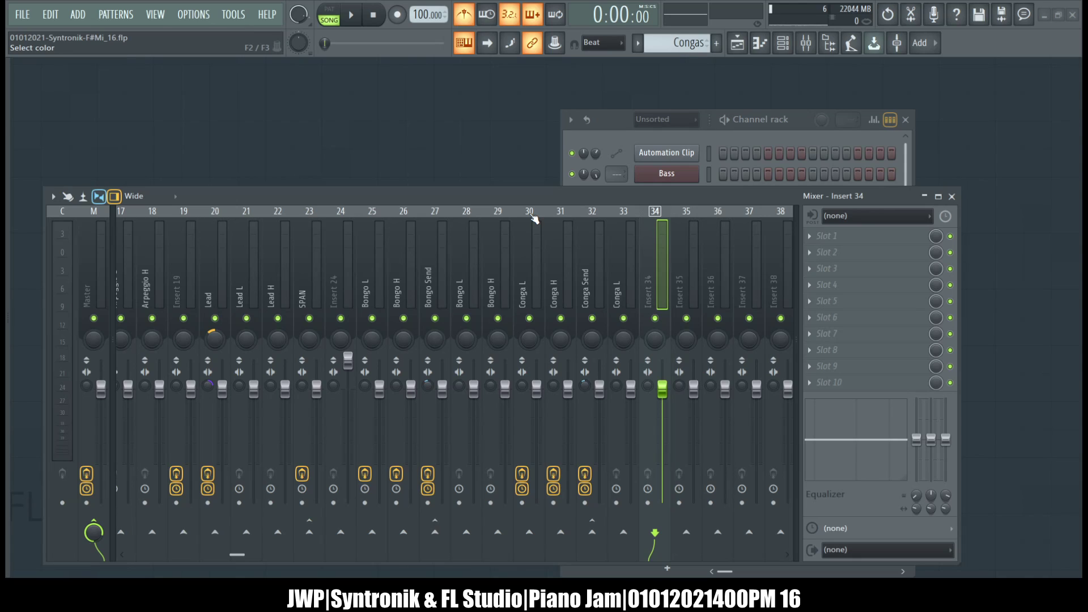
{"action": "key", "text": "ctrl+l"}
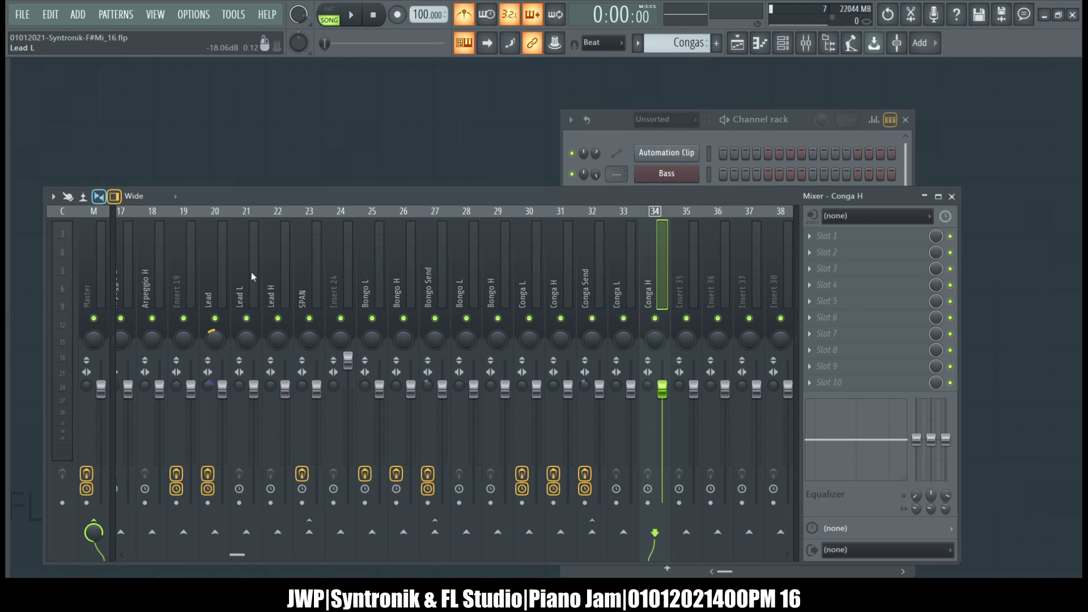
- Examine the send routing of the existing drum and bass tracks at the start of the mixer
{"action": "key", "text": "Left"}
{"action": "key", "text": "Left"}
{"action": "key", "text": "Left"}
{"action": "key", "text": "Left"}
{"action": "key", "text": "Left"}
{"action": "key", "text": "Left"}
{"action": "key", "text": "Left"}
{"action": "key", "text": "Left"}
{"action": "key", "text": "Left"}
{"action": "key", "text": "Left"}
{"action": "key", "text": "Left"}
{"action": "key", "text": "Left"}
{"action": "key", "text": "Left"}
{"action": "key", "text": "Left"}
{"action": "key", "text": "Left"}
{"action": "key", "text": "Left"}
{"action": "key", "text": "Left"}
{"action": "key", "text": "Left"}
{"action": "key", "text": "Left"}
{"action": "key", "text": "Left"}
{"action": "key", "text": "Right"}
{"action": "key", "text": "Right"}
{"action": "key", "text": "Right"}
{"action": "key", "text": "Right"}
{"action": "key", "text": "Right"}
{"action": "key", "text": "Right"}
{"action": "key", "text": "Left"}
{"action": "key", "text": "Right"}
{"action": "key", "text": "Left"}
{"action": "key", "text": "Right"}
{"action": "key", "text": "Right"}
{"action": "key", "text": "Right"}
{"action": "key", "text": "Left"}
{"action": "key", "text": "Left"}
{"action": "key", "text": "Right"}
{"action": "key", "text": "Right"}
{"action": "key", "text": "Right"}
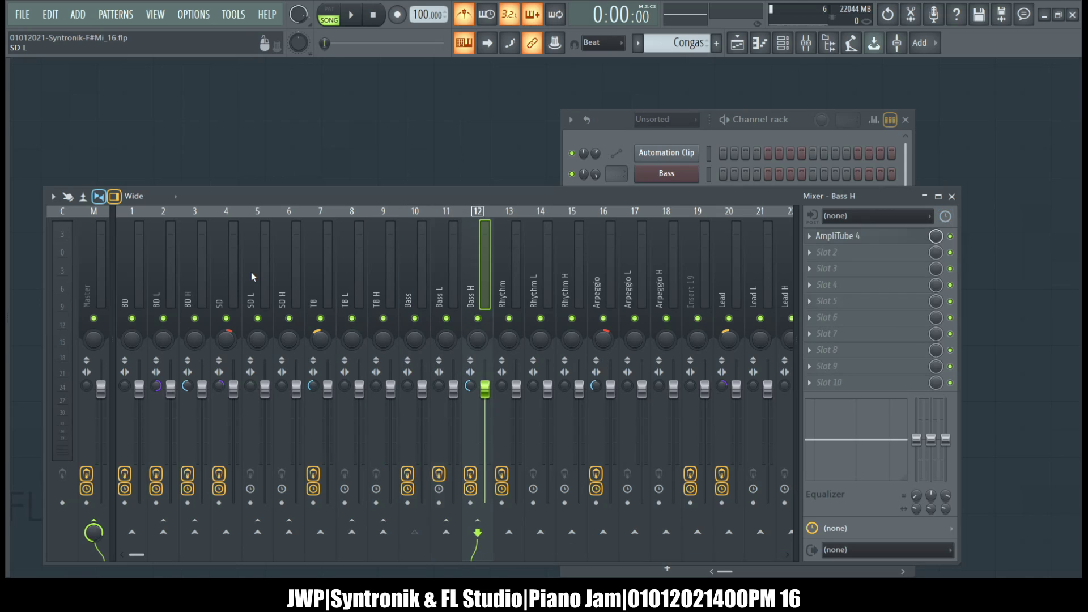
- Disable the Rhythm track's send to Master and route it to Rhythm L and Rhythm H instead
{"action": "key", "text": "Right"}
{"action": "key", "text": "Right"}
{"action": "key", "text": "Right"}
{"action": "key", "text": "Left"}
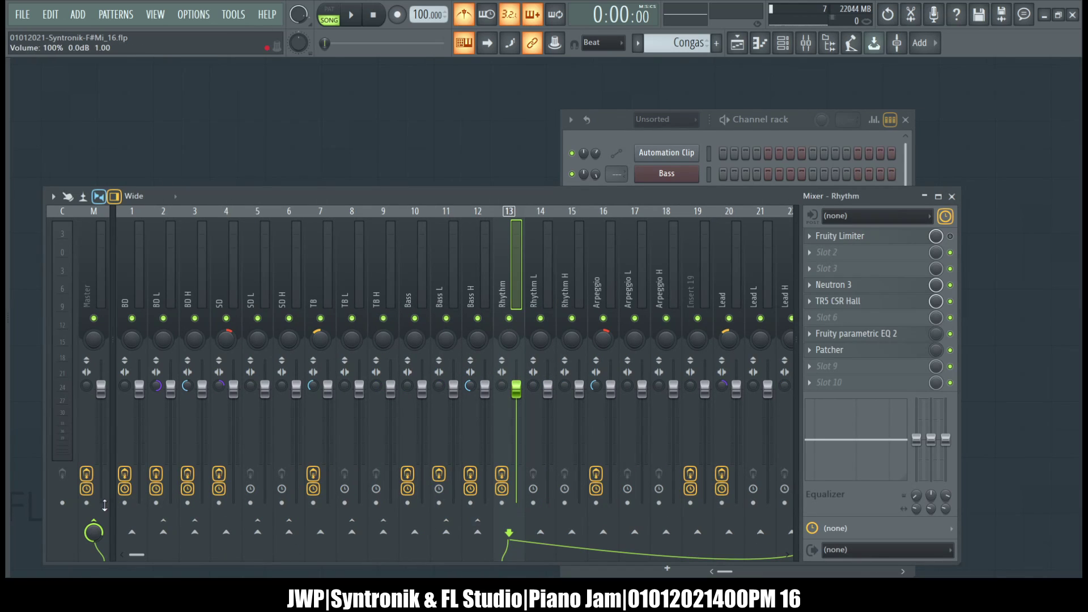
{"action": "left_click", "coordinate": [93, 531]}
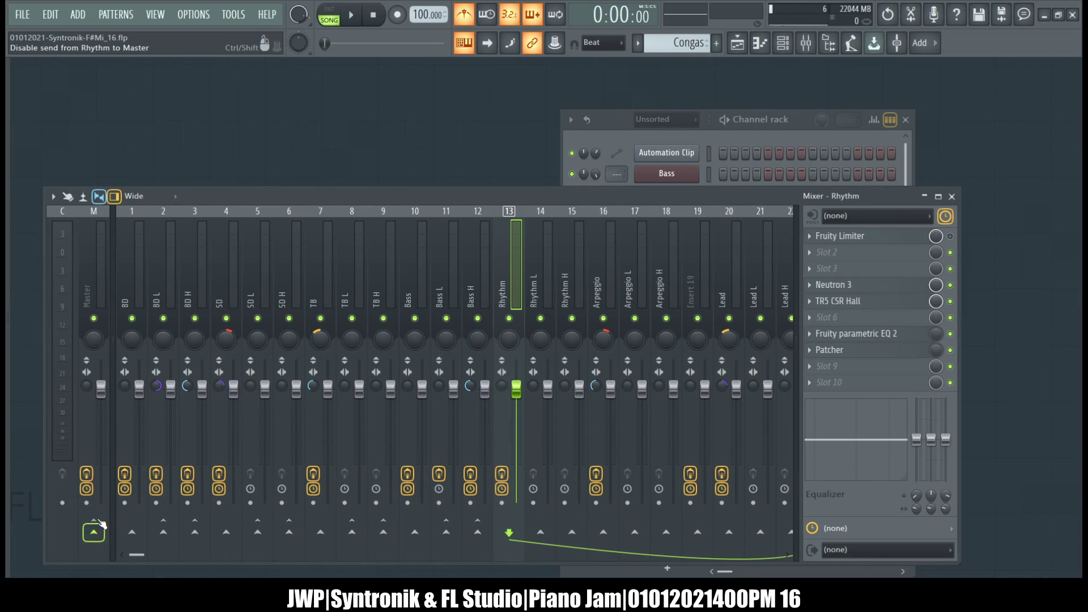
{"action": "left_click", "coordinate": [540, 532]}
{"action": "left_click", "coordinate": [568, 535]}
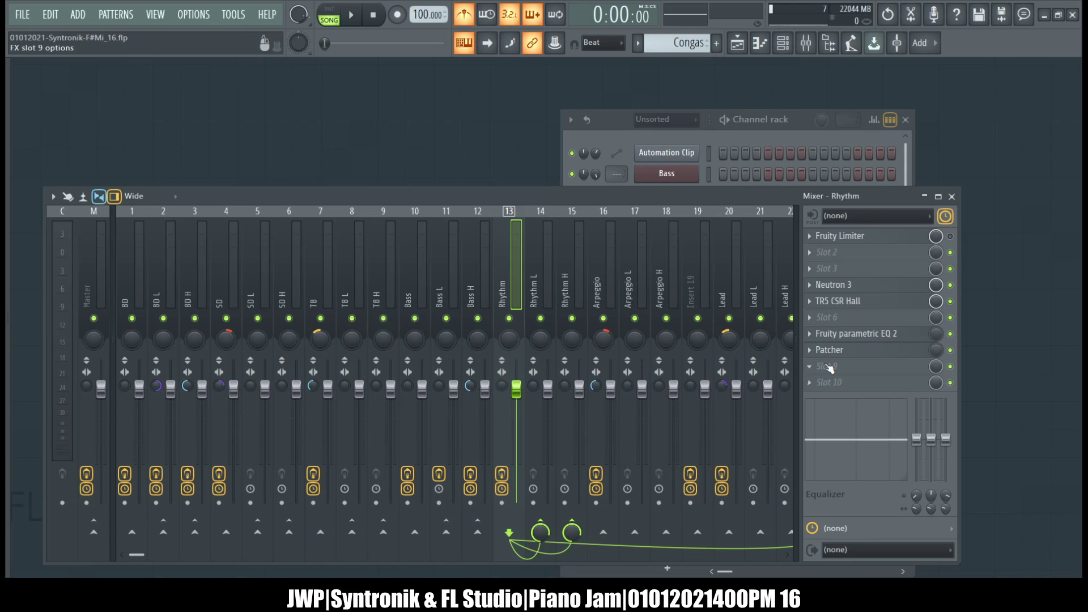
- Copy the TB track's Frequency Splitter to the Rhythm track and move it to slot 8, directly after Patcher
{"action": "left_click", "coordinate": [327, 276]}
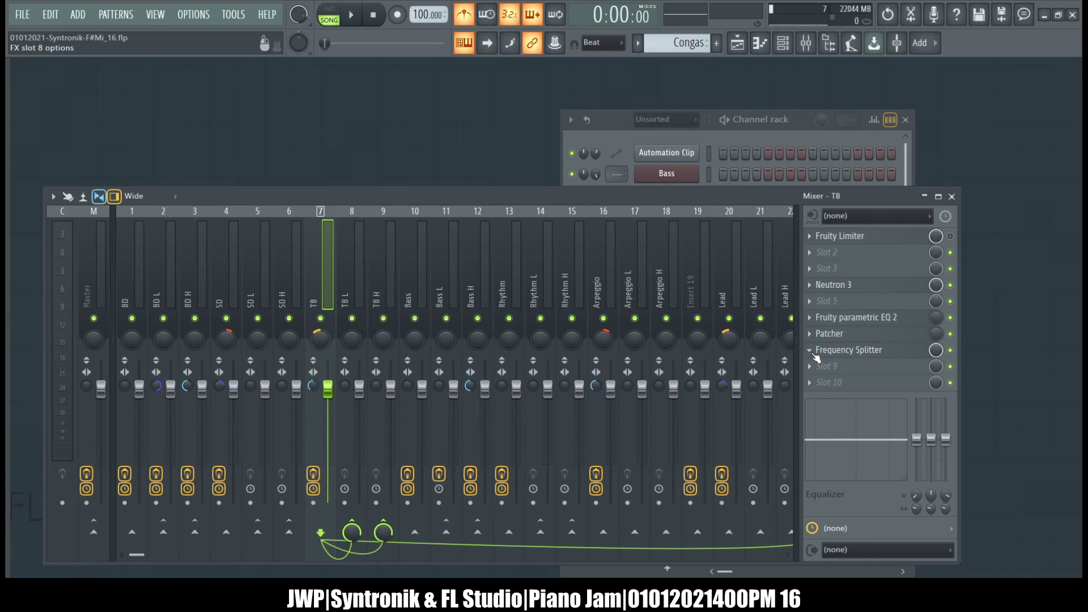
{"action": "left_click", "coordinate": [809, 350]}
{"action": "left_click", "coordinate": [837, 335]}
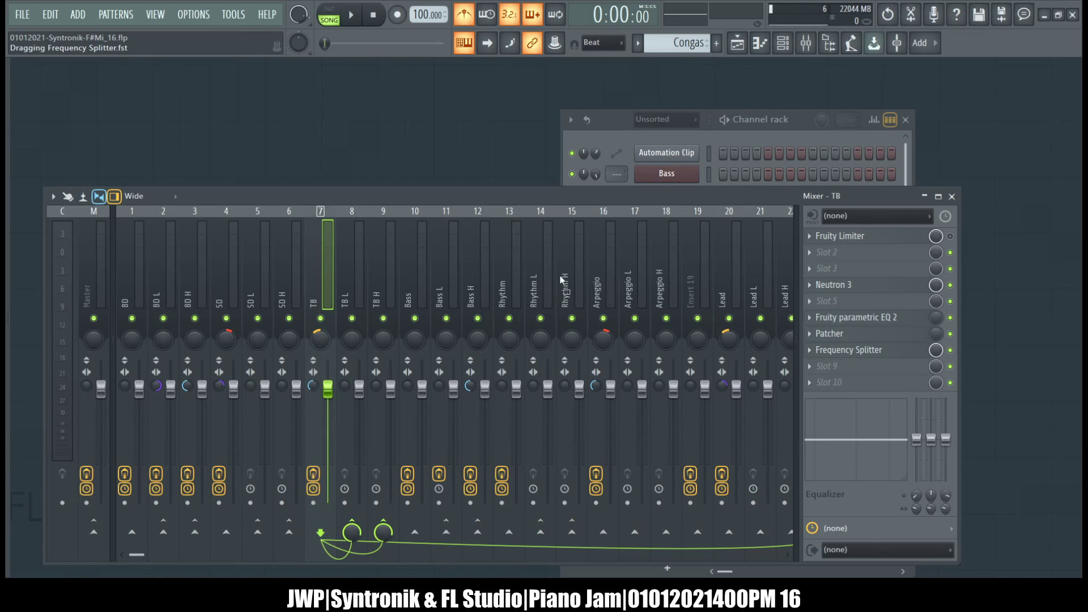
{"action": "left_click", "coordinate": [508, 264]}
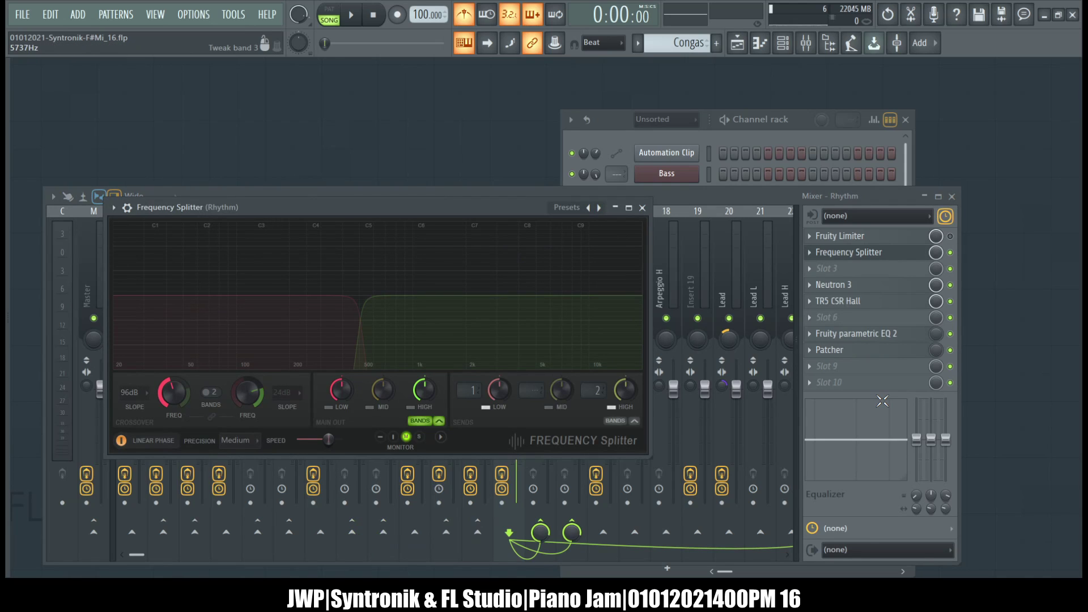
{"action": "left_click", "coordinate": [642, 208]}
{"action": "left_click_drag", "start_coordinate": [856, 253], "coordinate": [854, 355]}
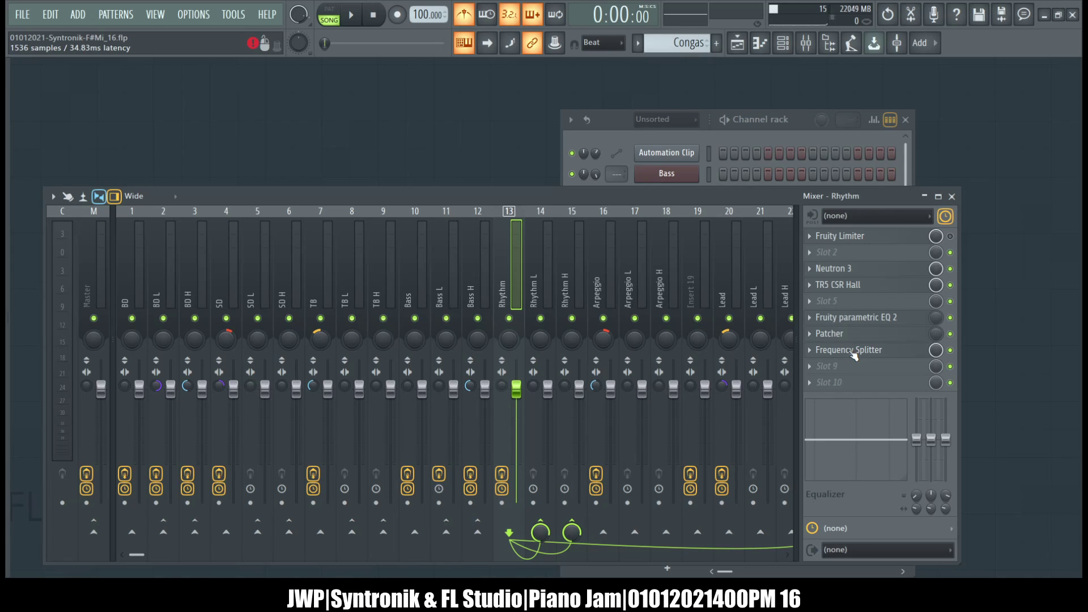
- Copy the Rhythm track's Frequency Splitter to the Arpeggio track and close its plugin window
{"action": "left_click", "coordinate": [810, 350]}
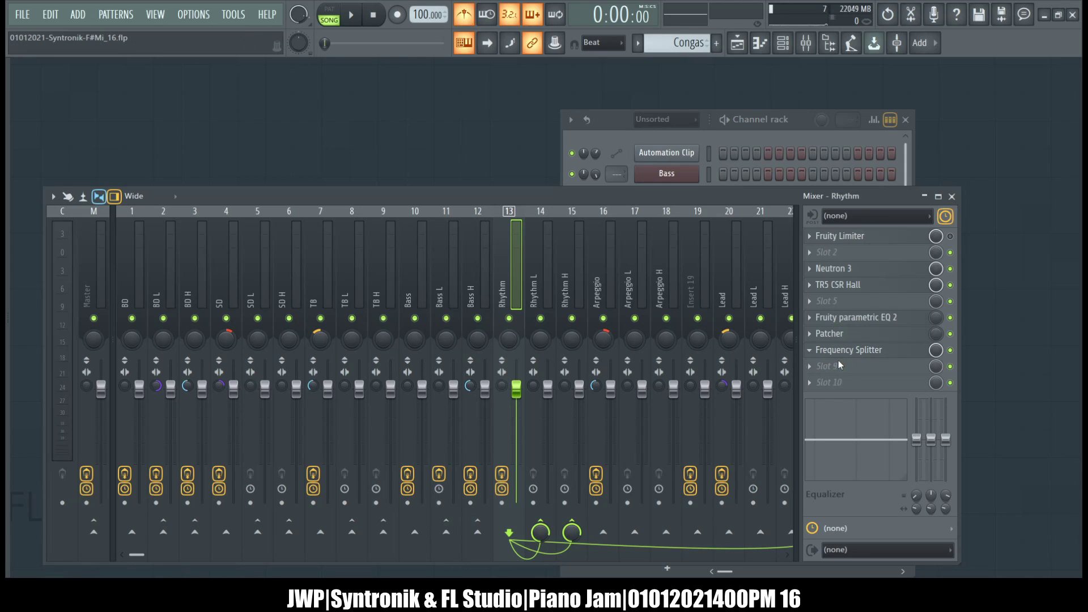
{"action": "left_click_drag", "start_coordinate": [842, 333], "coordinate": [856, 328]}
{"action": "left_click_drag", "start_coordinate": [604, 260], "coordinate": [645, 304]}
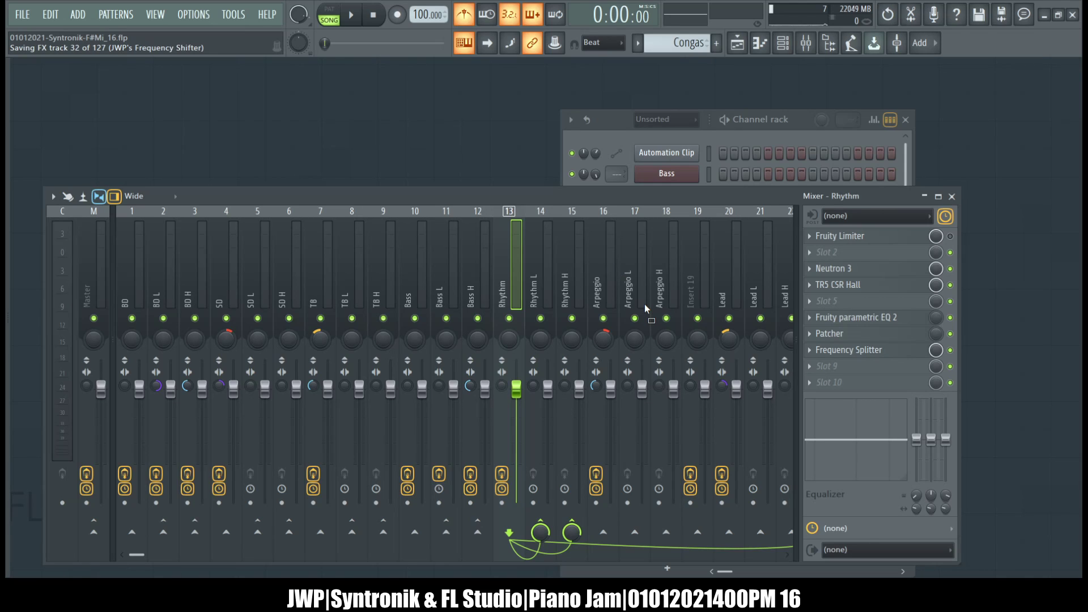
{"action": "left_click", "coordinate": [554, 119]}
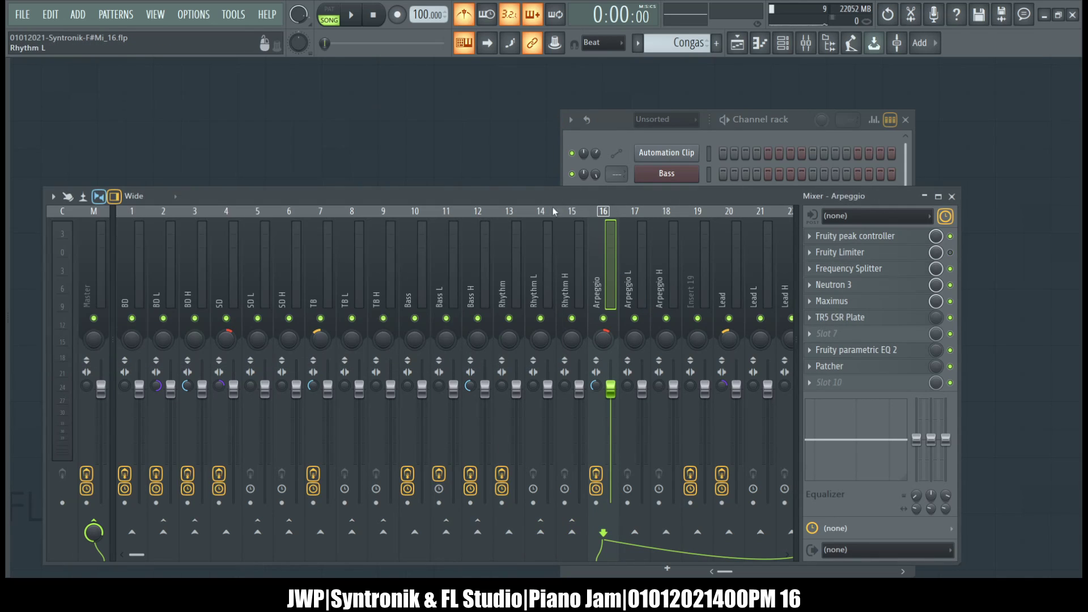
- Check the low and high send targets in the Rhythm track's Frequency Splitter
{"action": "left_click", "coordinate": [517, 267]}
{"action": "left_click", "coordinate": [899, 358]}
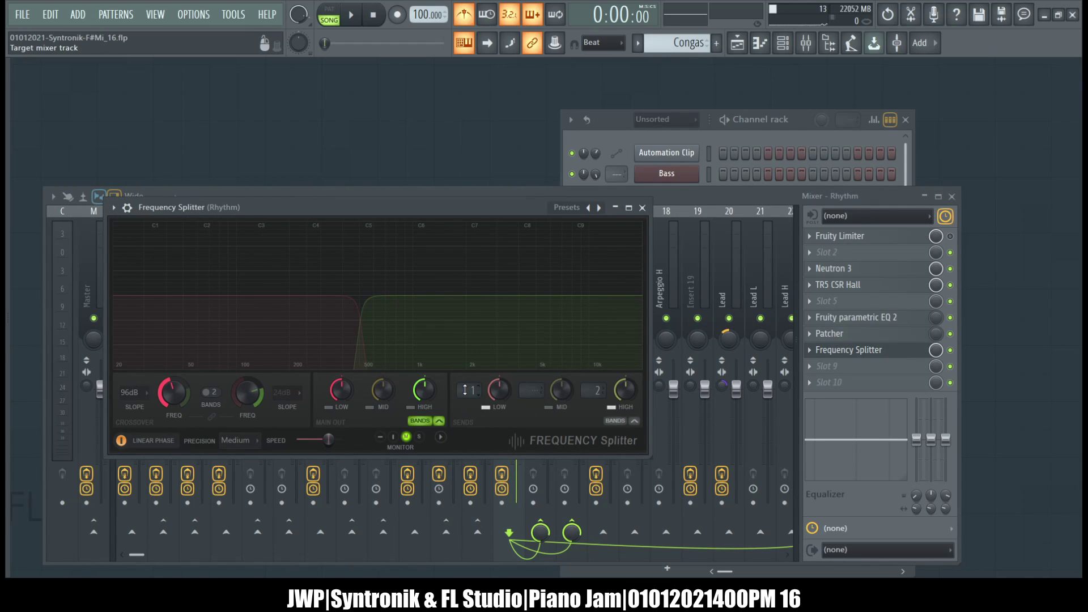
{"action": "left_click", "coordinate": [642, 208]}
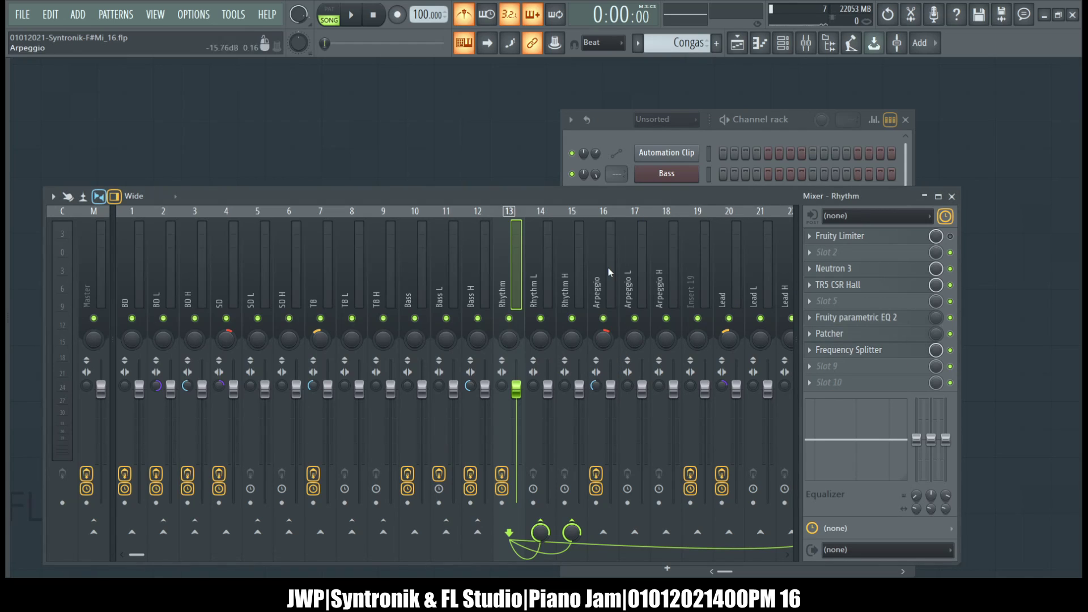
- Move the Arpeggio track's Frequency Splitter to slot 9, directly after Patcher, and open it
{"action": "left_click", "coordinate": [605, 272]}
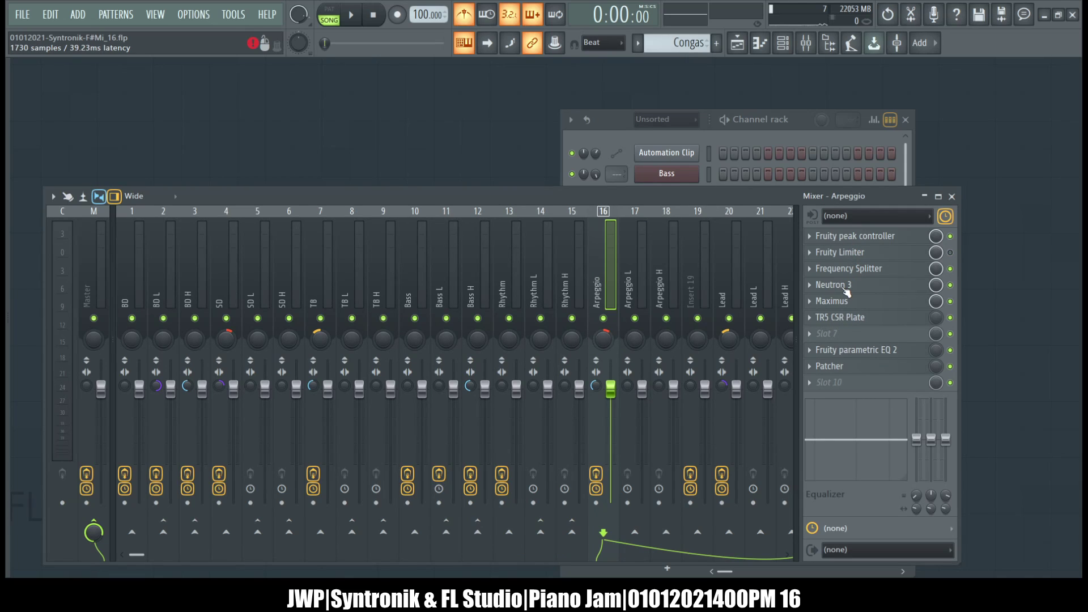
{"action": "left_click_drag", "start_coordinate": [847, 290], "coordinate": [848, 371]}
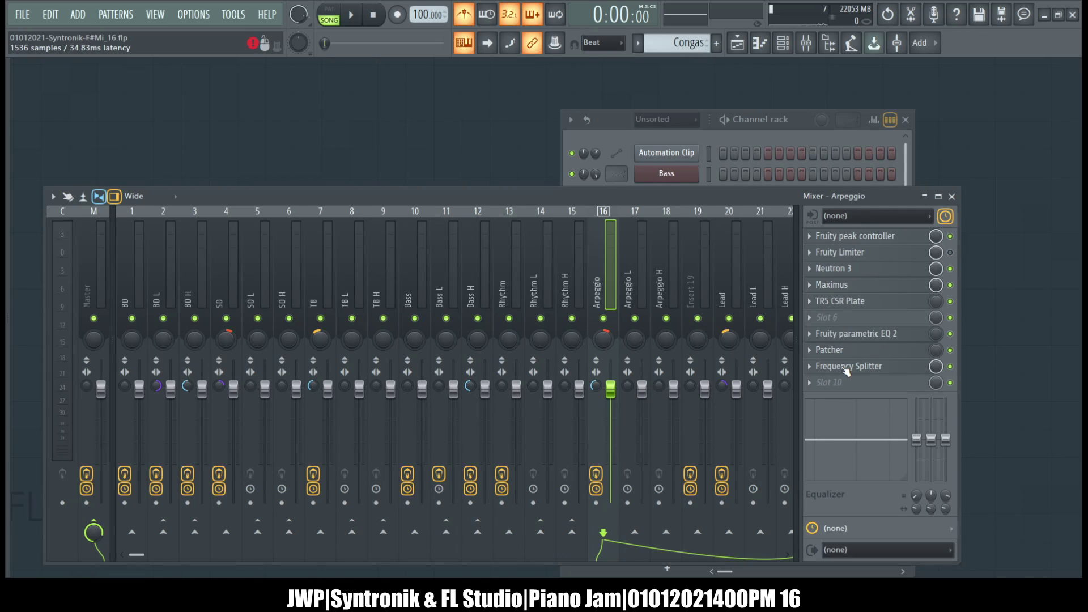
{"action": "left_click", "coordinate": [847, 368]}
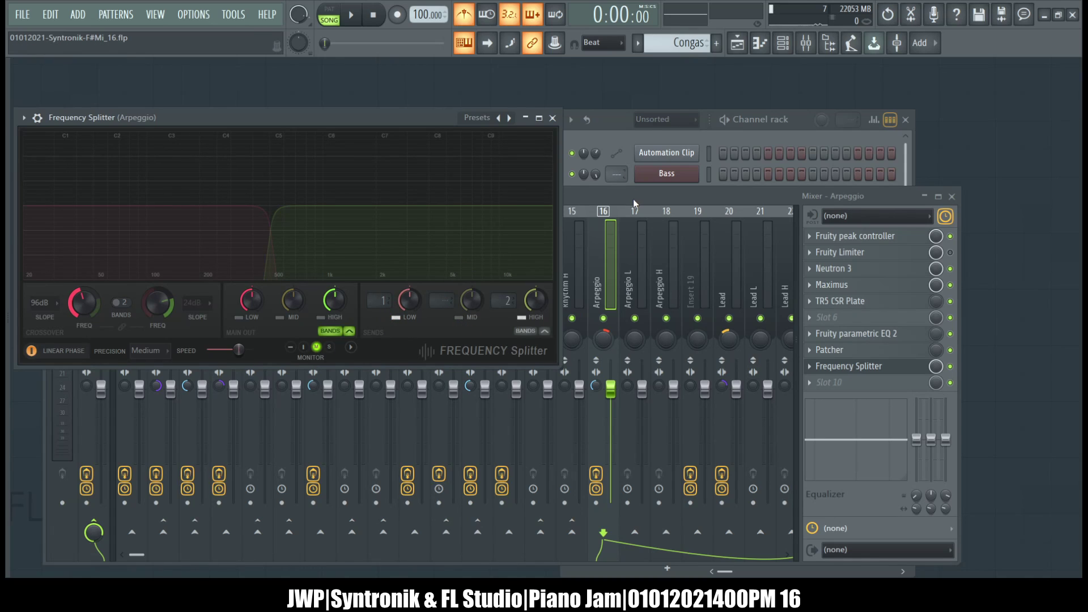
- Disable the Arpeggio track's send to Master and route it to Arpeggio L and Arpeggio H
{"action": "left_click", "coordinate": [102, 558]}
{"action": "left_click", "coordinate": [94, 530]}
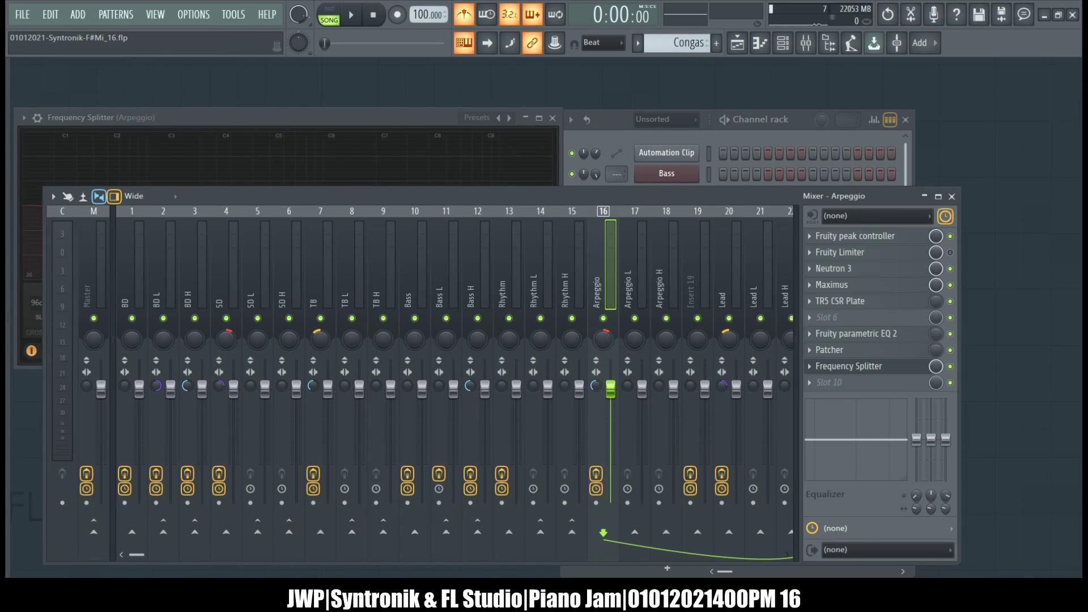
{"action": "left_click", "coordinate": [635, 532]}
{"action": "left_click", "coordinate": [666, 531]}
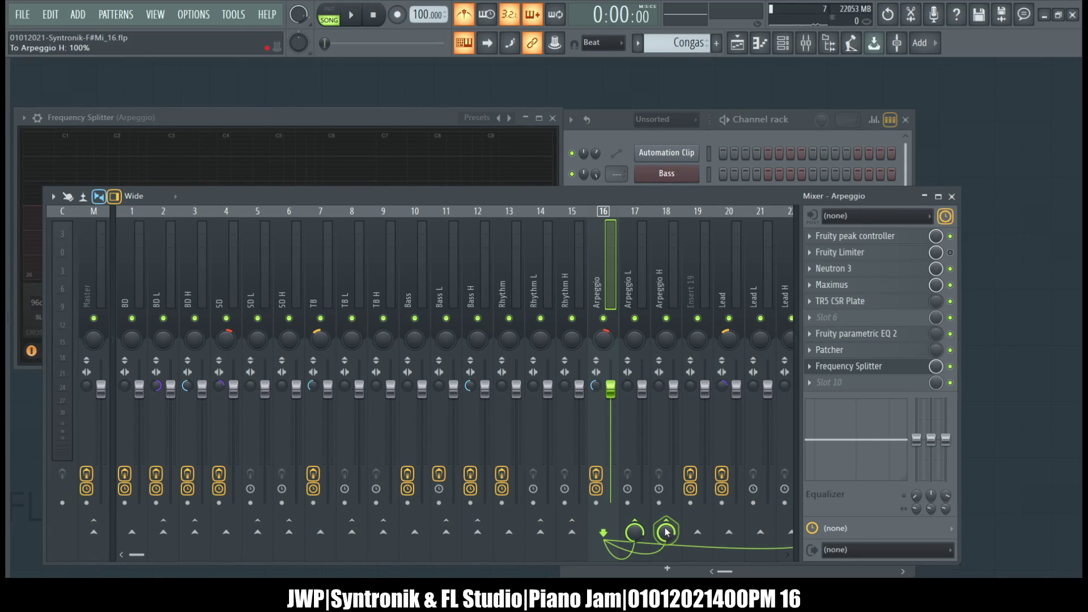
- Set the Arpeggio Frequency Splitter's low band to send 1 and its high band to send 2, Arpeggio H
{"action": "left_click", "coordinate": [894, 367]}
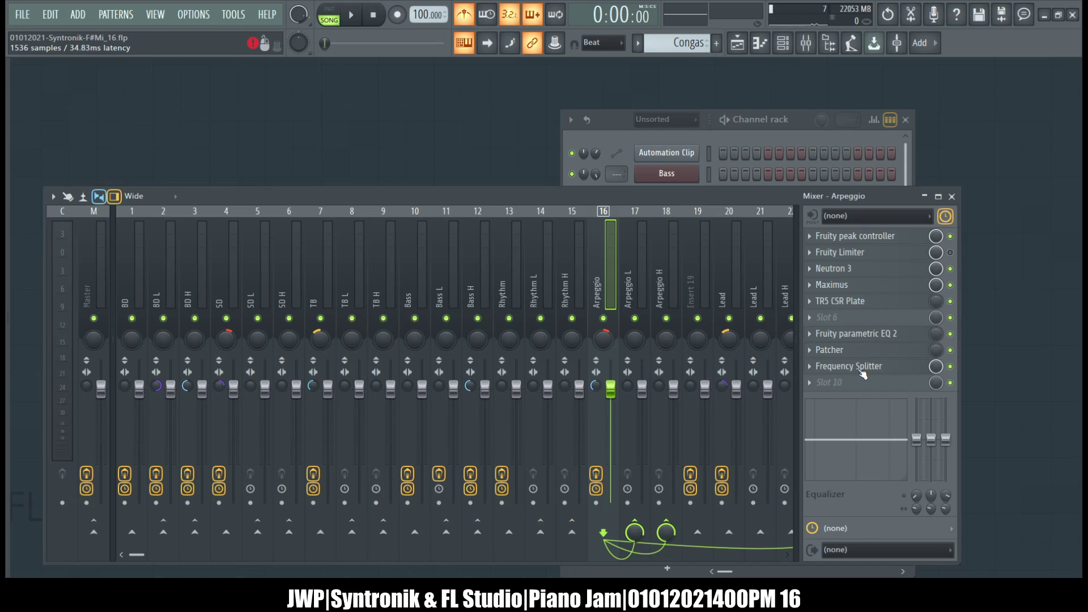
{"action": "left_click_drag", "start_coordinate": [380, 299], "coordinate": [380, 303]}
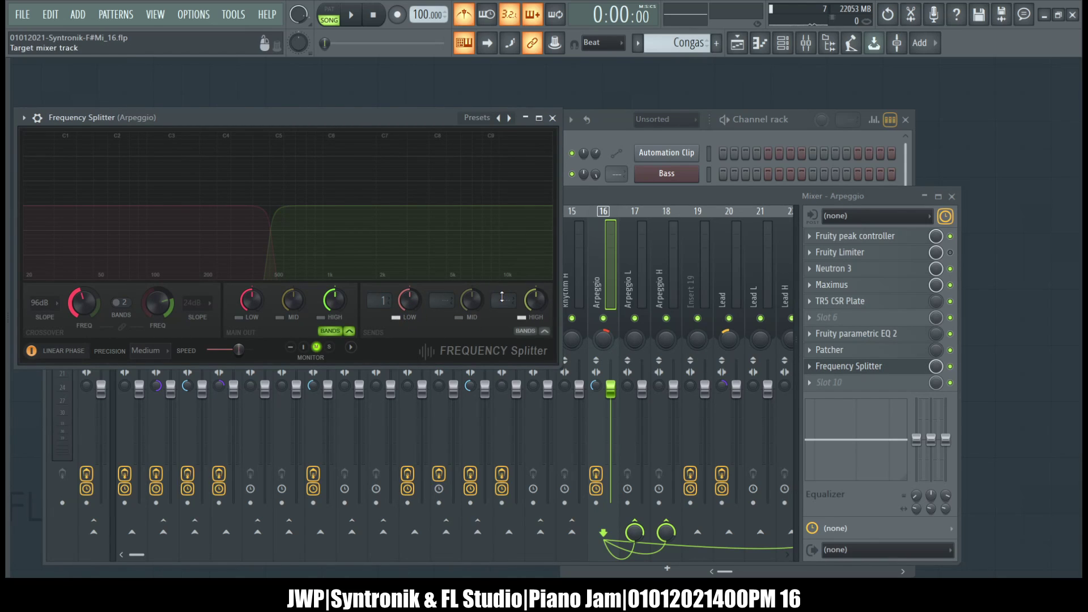
{"action": "left_click_drag", "start_coordinate": [505, 301], "coordinate": [527, 334]}
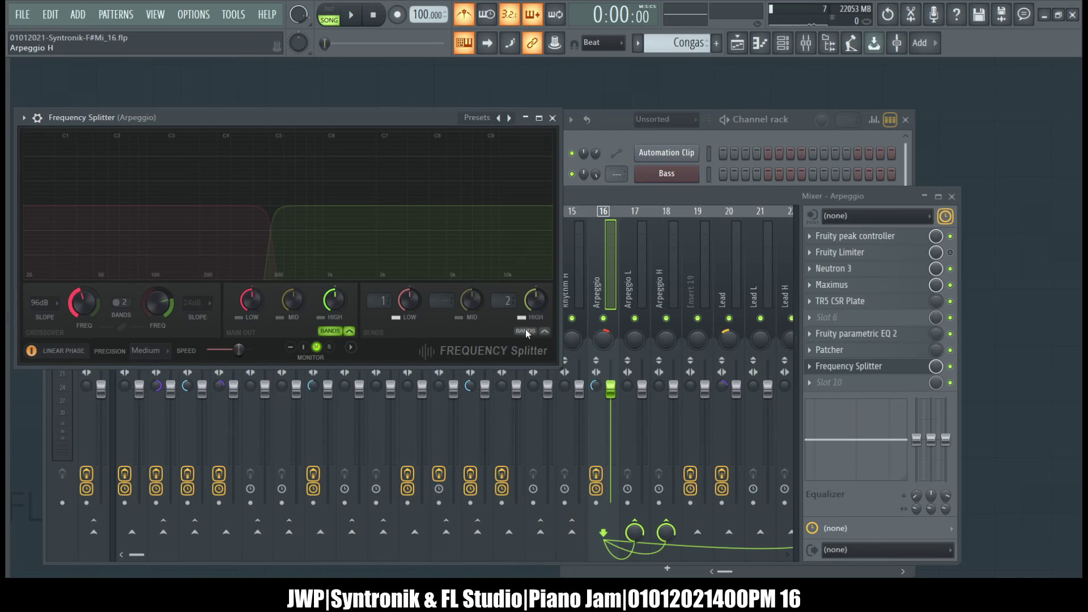
{"action": "left_click", "coordinate": [552, 117]}
- Copy the Arpeggio track's Frequency Splitter to the Lead track and shift its plugin window off the mixer's send controls
{"action": "scroll", "coordinate": [489, 253], "scroll_direction": "down", "scroll_amount": 3}
{"action": "scroll", "coordinate": [490, 253], "scroll_direction": "down", "scroll_amount": 3}
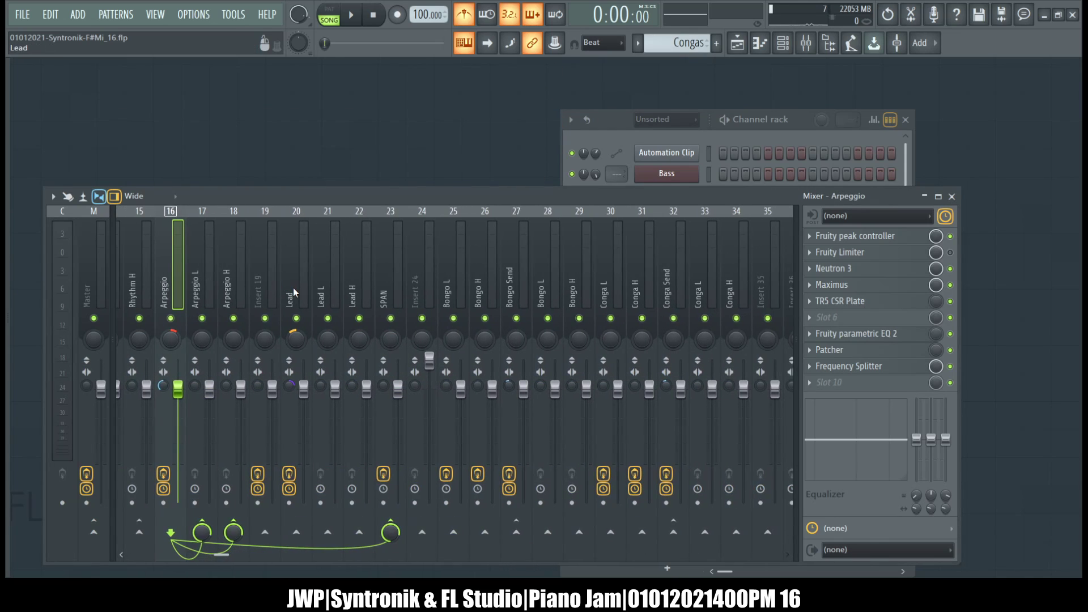
{"action": "left_click_drag", "start_coordinate": [845, 368], "coordinate": [298, 275]}
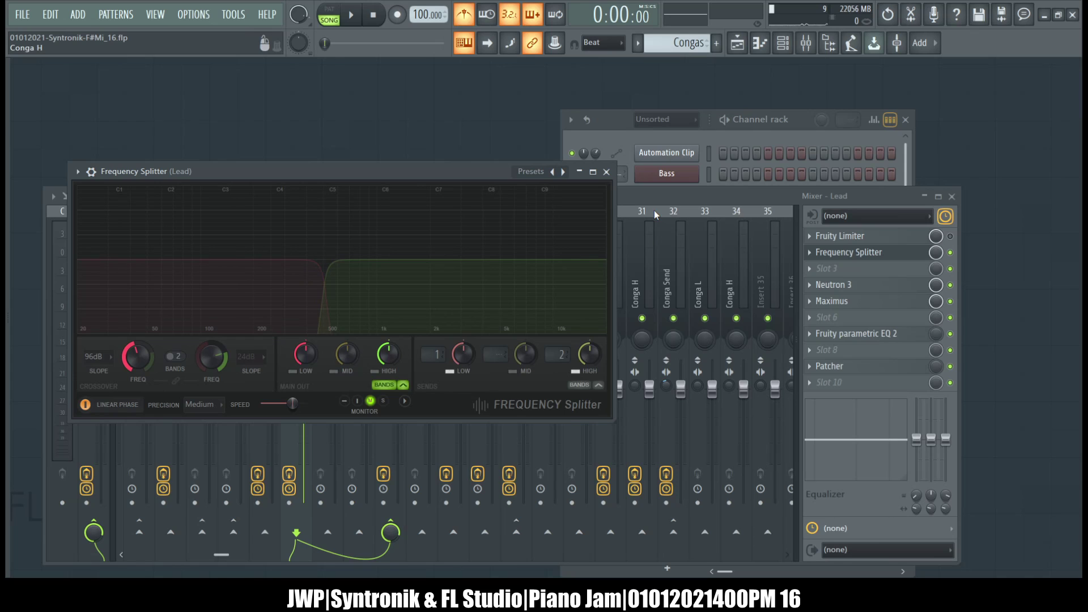
{"action": "left_click_drag", "start_coordinate": [476, 179], "coordinate": [435, 137]}
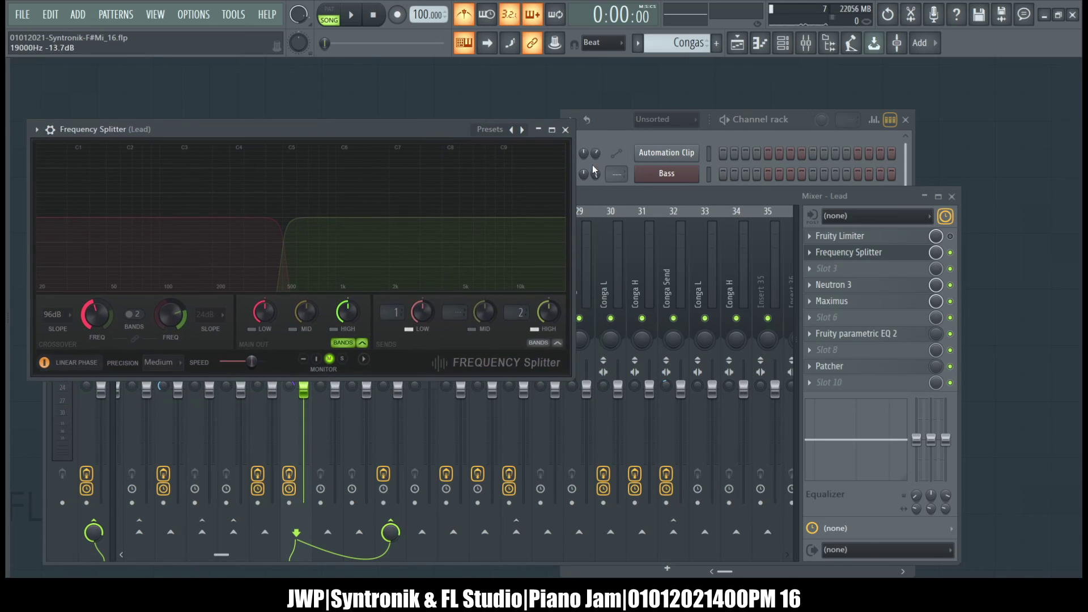
- Disable the Lead track's send to Master and route it to Lead L and Lead H
{"action": "left_click", "coordinate": [628, 191]}
{"action": "left_click", "coordinate": [94, 531]}
{"action": "left_click", "coordinate": [328, 532]}
{"action": "left_click", "coordinate": [359, 531]}
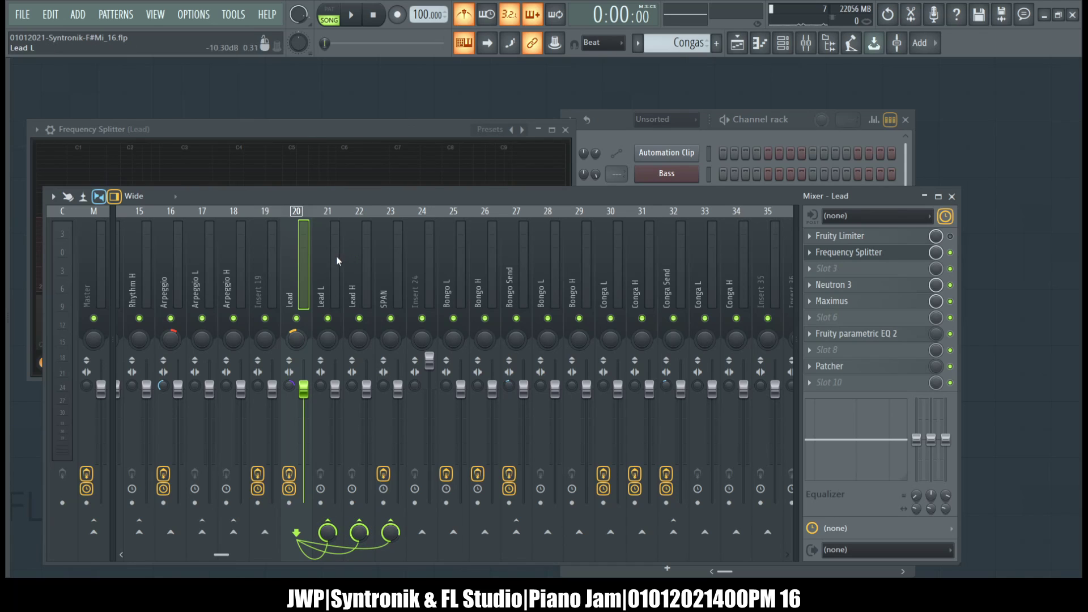
- Move the Lead track's Frequency Splitter down to effect slot 9
{"action": "left_click_drag", "start_coordinate": [846, 256], "coordinate": [845, 367]}
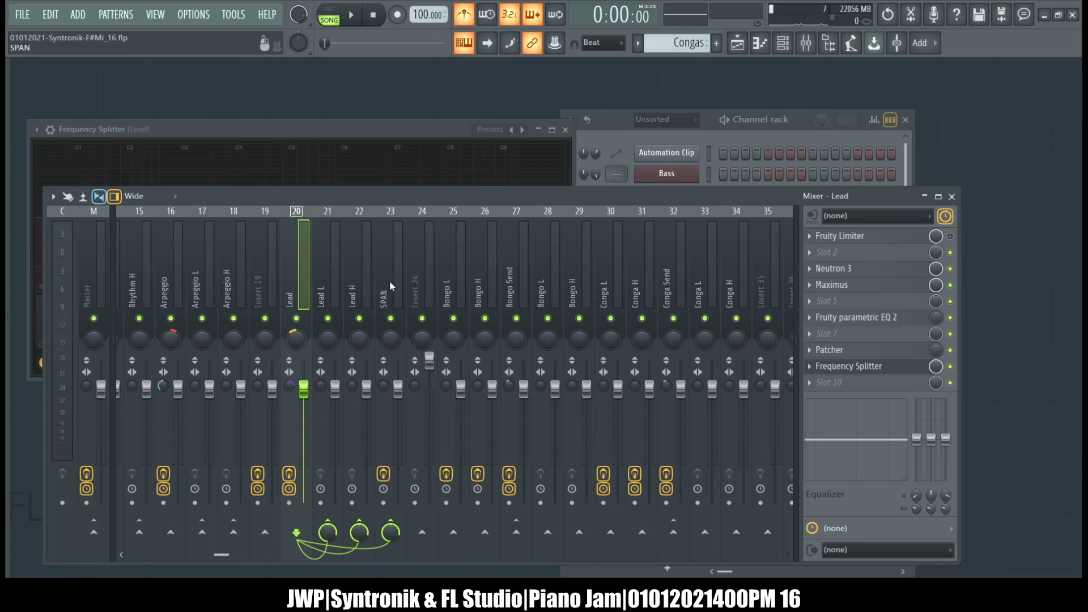
{"action": "left_click", "coordinate": [348, 276]}
{"action": "left_click", "coordinate": [329, 278]}
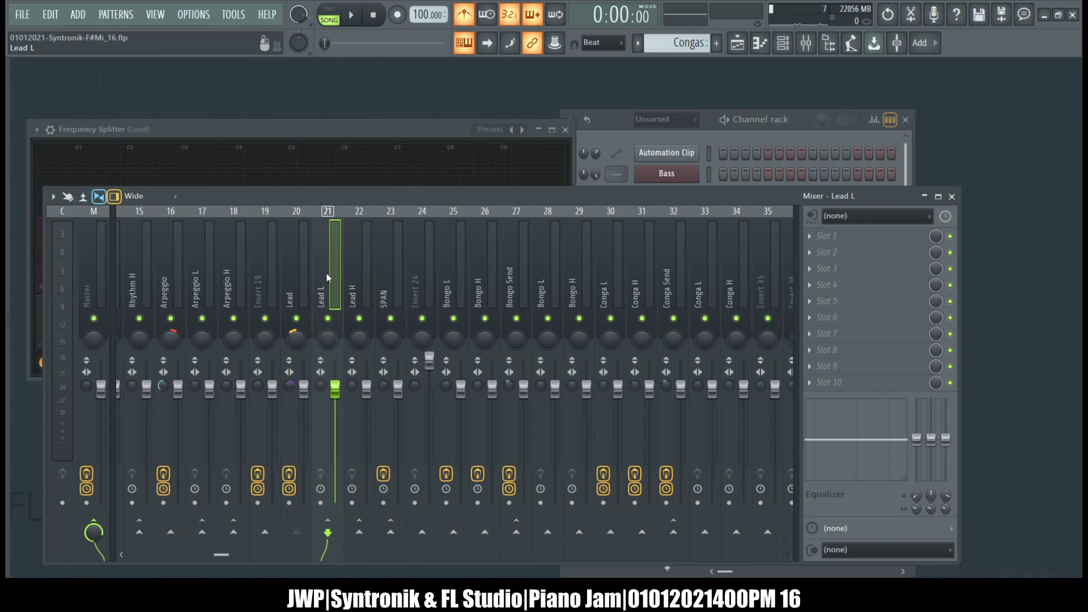
{"action": "left_click", "coordinate": [348, 274]}
- Copy the Lead track's Frequency Splitter to the Bongo Send track and close its plugin window
{"action": "left_click", "coordinate": [445, 279]}
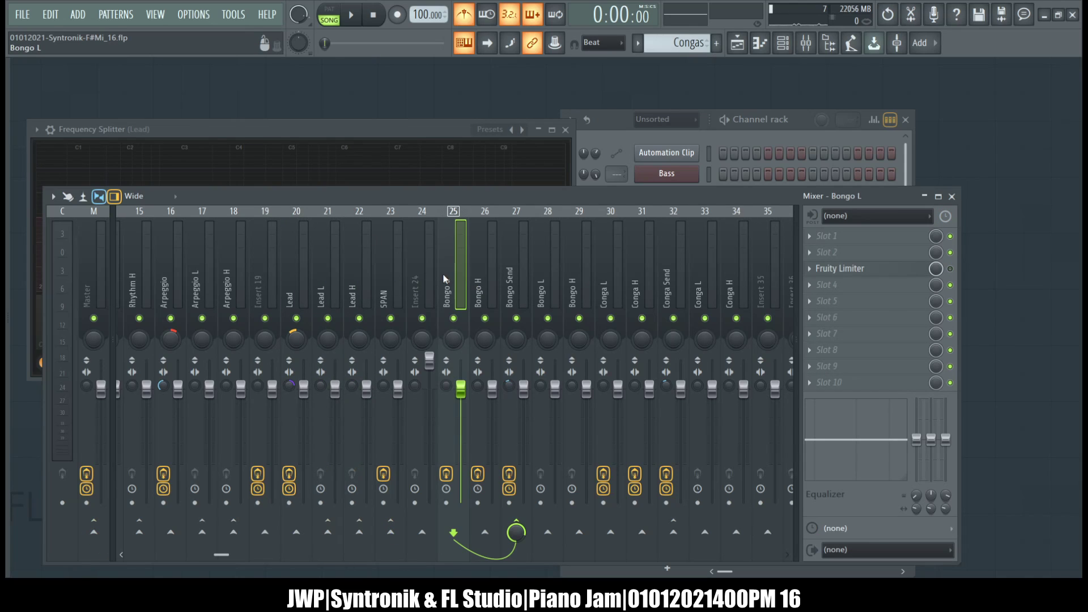
{"action": "left_click", "coordinate": [517, 282]}
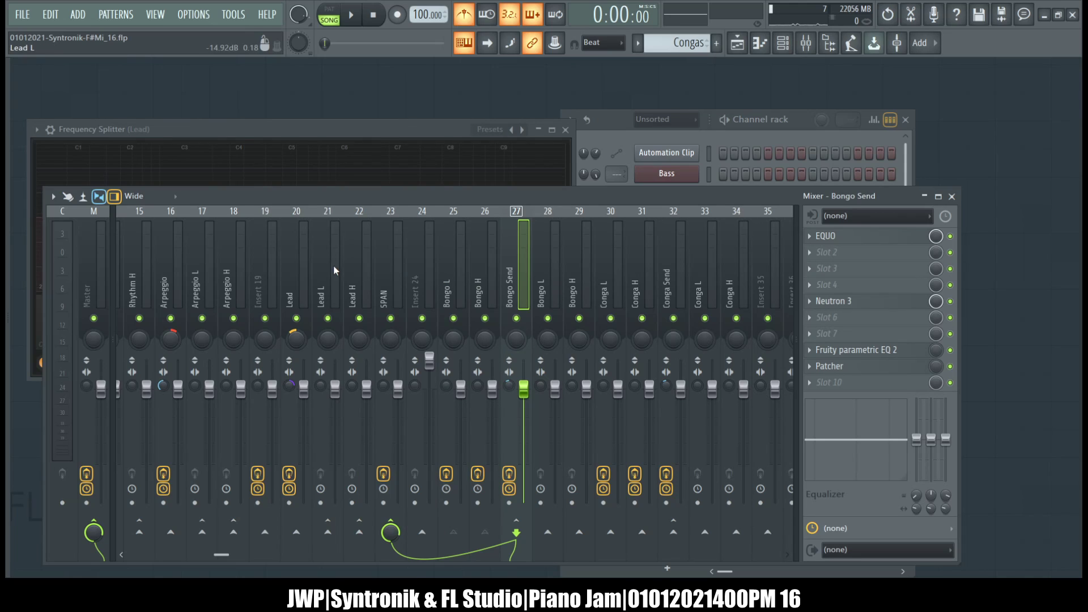
{"action": "left_click", "coordinate": [297, 276]}
{"action": "left_click_drag", "start_coordinate": [844, 366], "coordinate": [517, 260]}
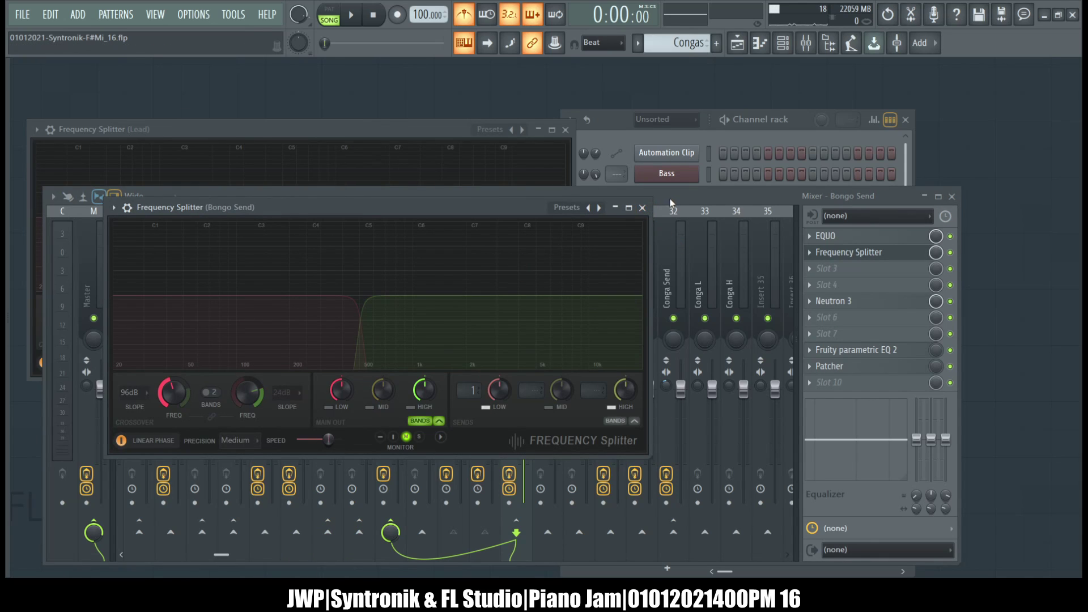
{"action": "left_click", "coordinate": [670, 202]}
- Route Bongo Send to Bongo L and Bongo H instead of Master, and move its Frequency Splitter to effect slot 9
{"action": "left_click", "coordinate": [547, 531]}
{"action": "left_click", "coordinate": [587, 533]}
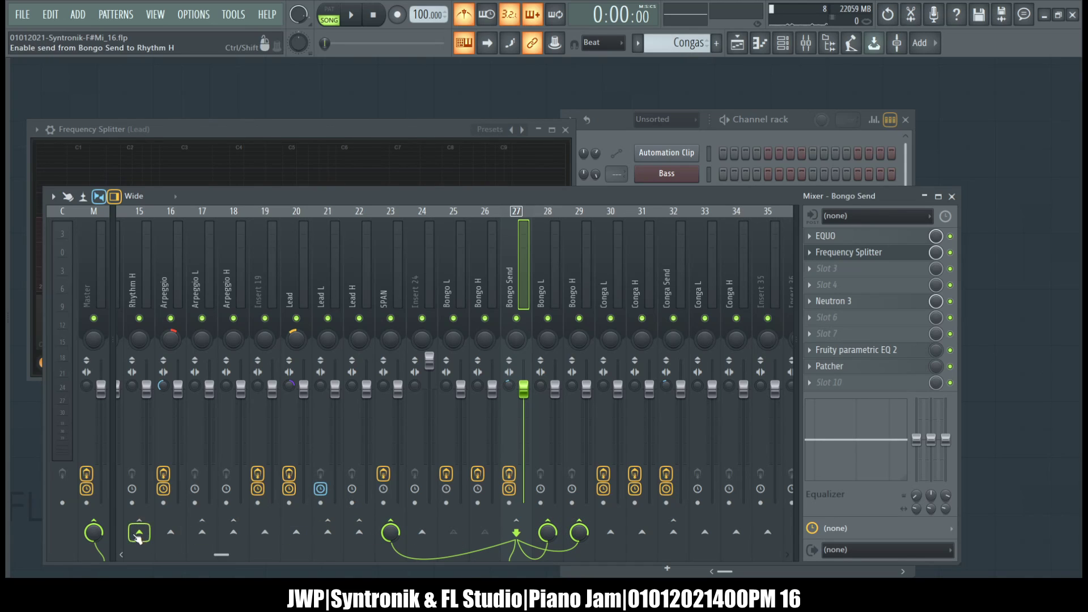
{"action": "left_click", "coordinate": [94, 531]}
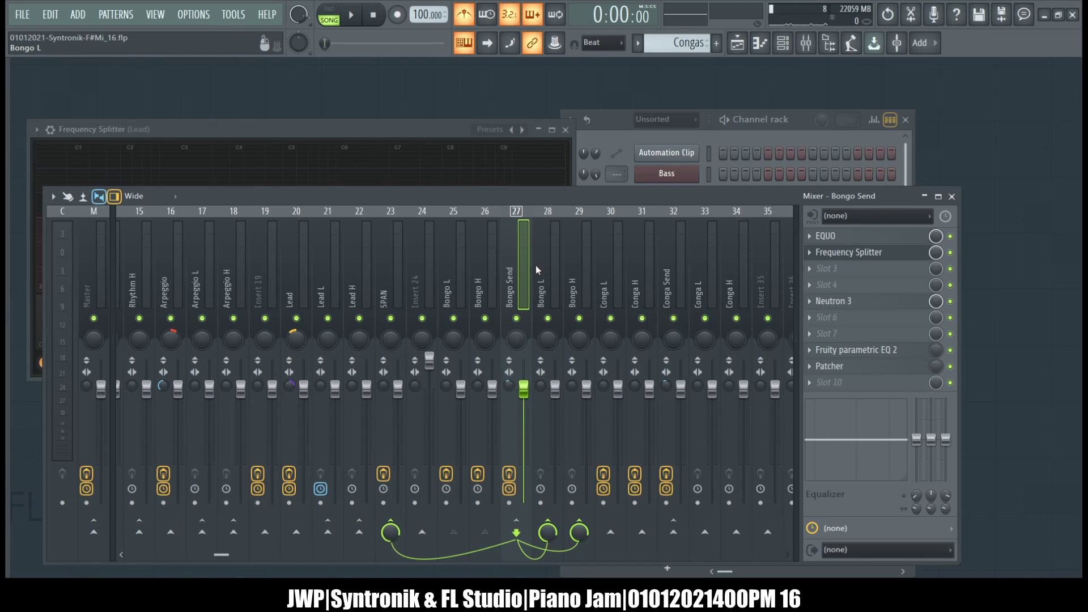
{"action": "left_click_drag", "start_coordinate": [827, 253], "coordinate": [833, 371]}
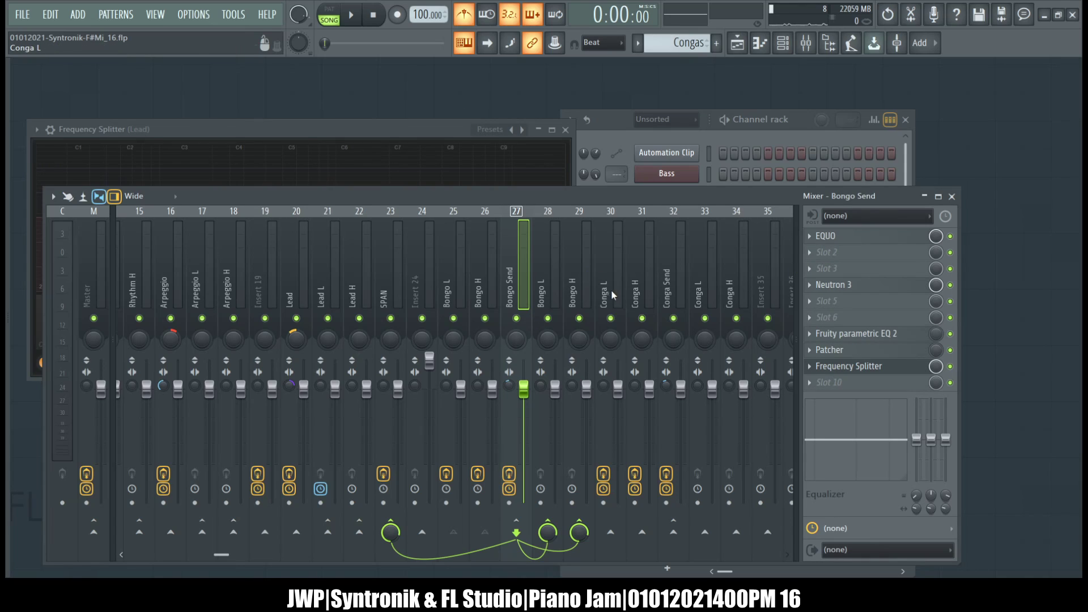
- Route the Conga Send track to Conga L and Conga H and disable its send to Master
{"action": "left_click", "coordinate": [675, 278]}
{"action": "left_click", "coordinate": [704, 531]}
{"action": "left_click", "coordinate": [736, 532]}
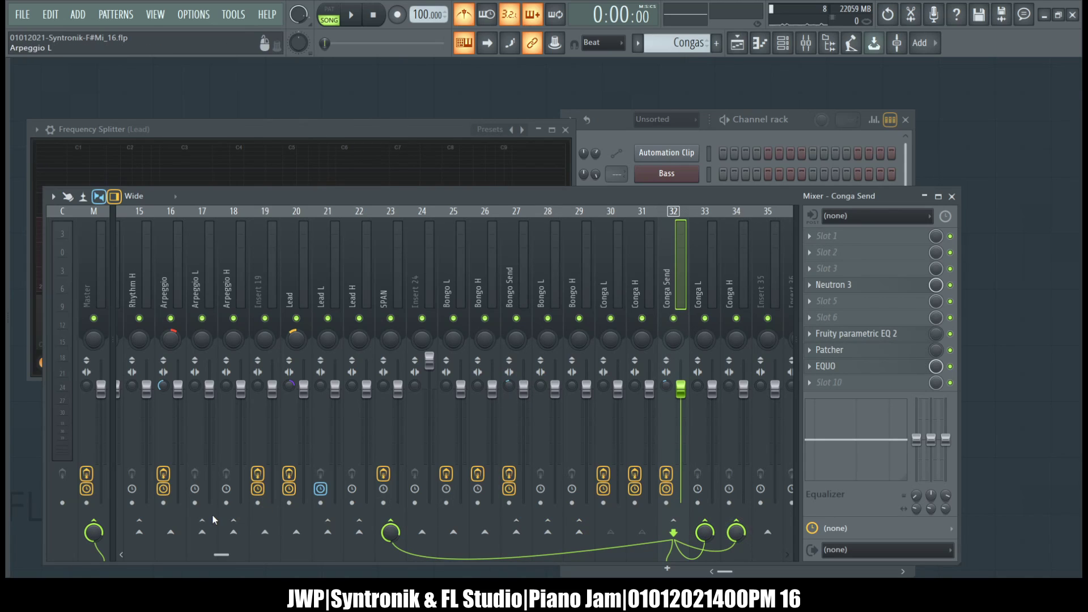
{"action": "left_click", "coordinate": [90, 531]}
- Copy the Bongo Send track's Frequency Splitter to Conga Send and move the copy to effect slot 9
{"action": "left_click", "coordinate": [521, 272]}
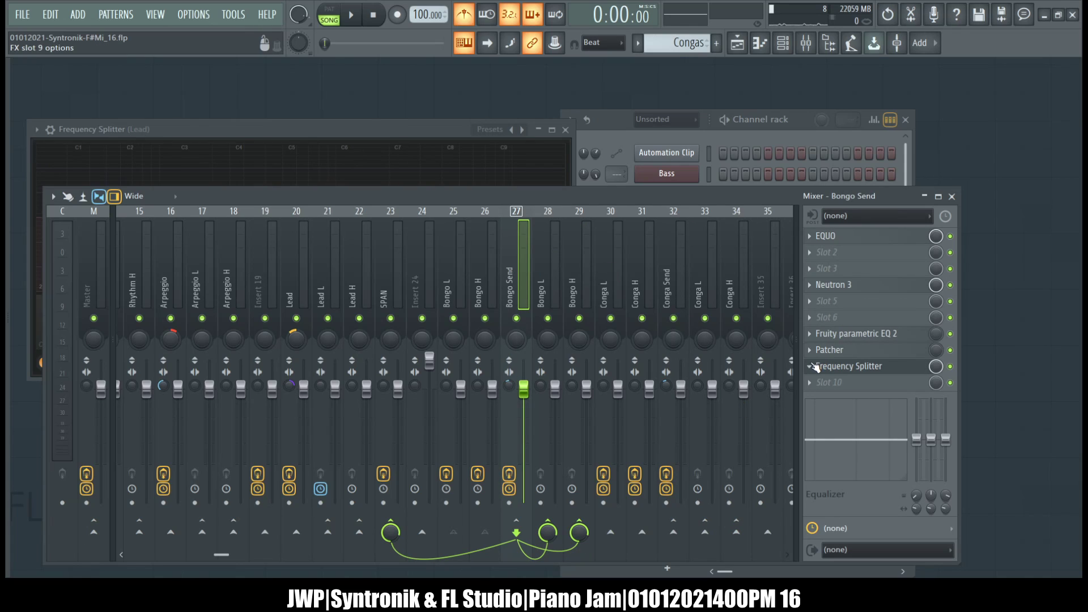
{"action": "left_click_drag", "start_coordinate": [853, 330], "coordinate": [665, 274]}
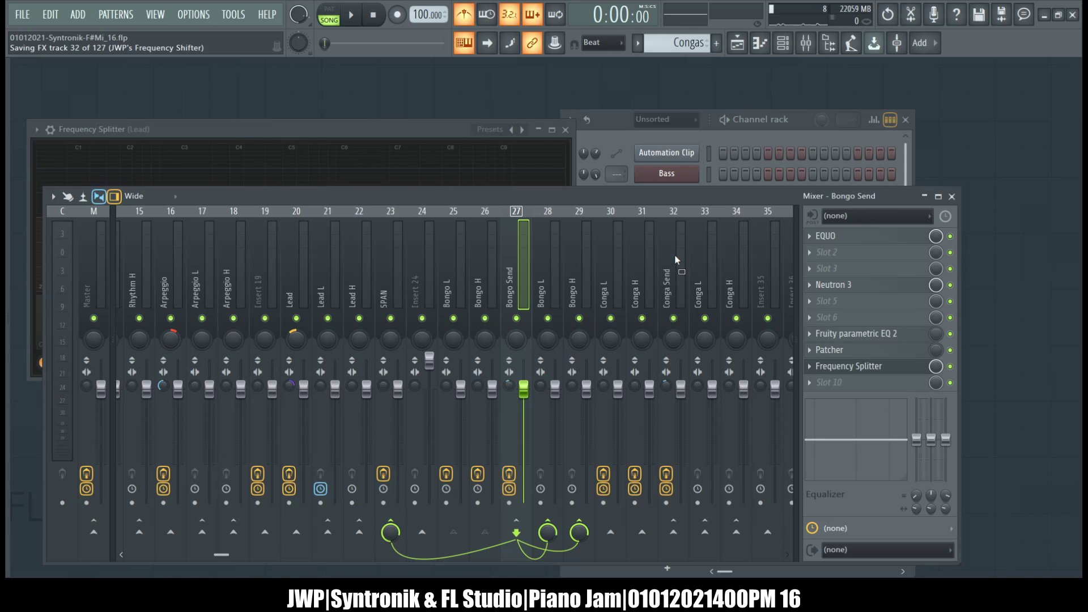
{"action": "left_click", "coordinate": [589, 154]}
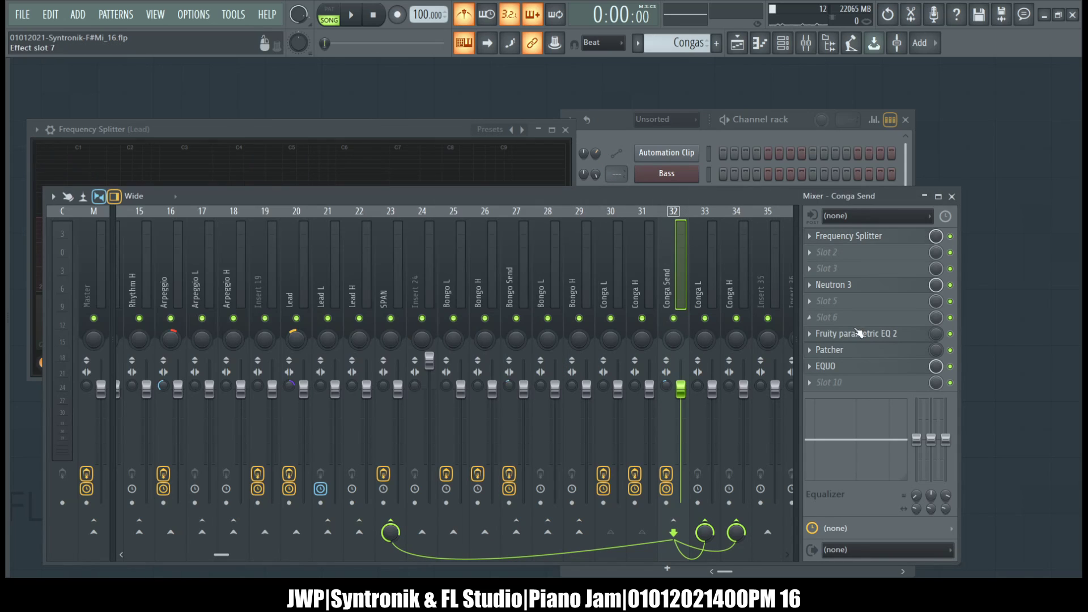
{"action": "left_click_drag", "start_coordinate": [866, 236], "coordinate": [868, 372]}
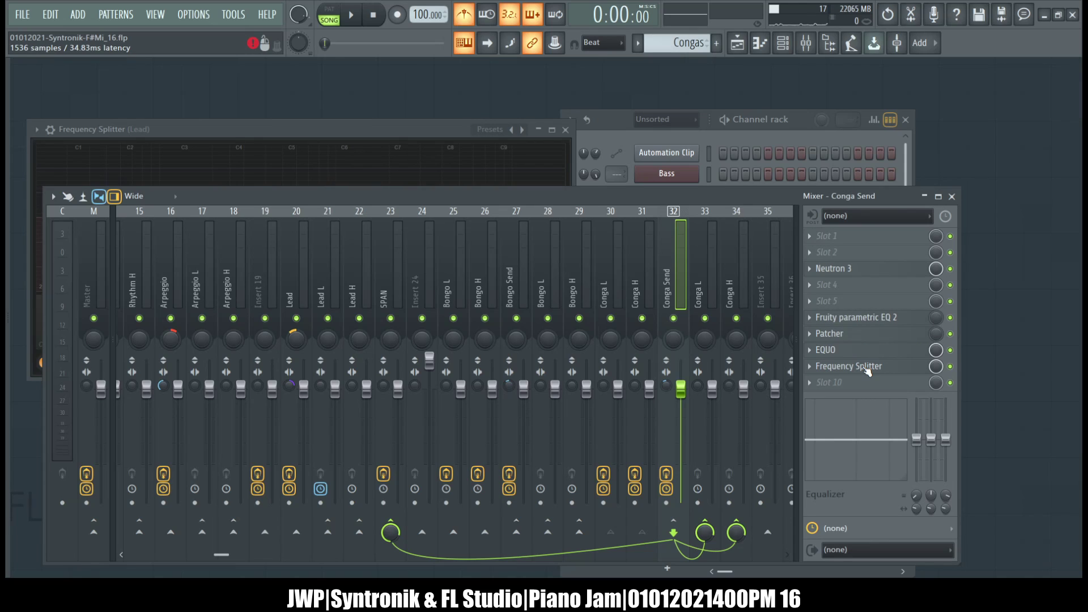
- Set the Conga Send Frequency Splitter's low band to send 2, assign its high band send, and close the open splitter windows
{"action": "left_click", "coordinate": [867, 372]}
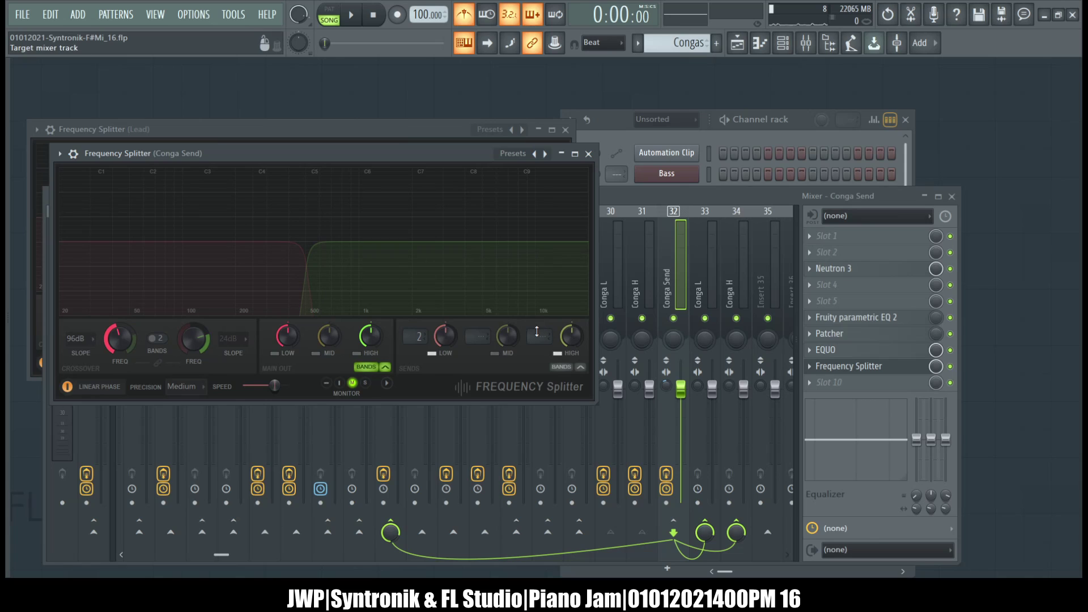
{"action": "left_click", "coordinate": [589, 153]}
{"action": "left_click", "coordinate": [565, 130]}
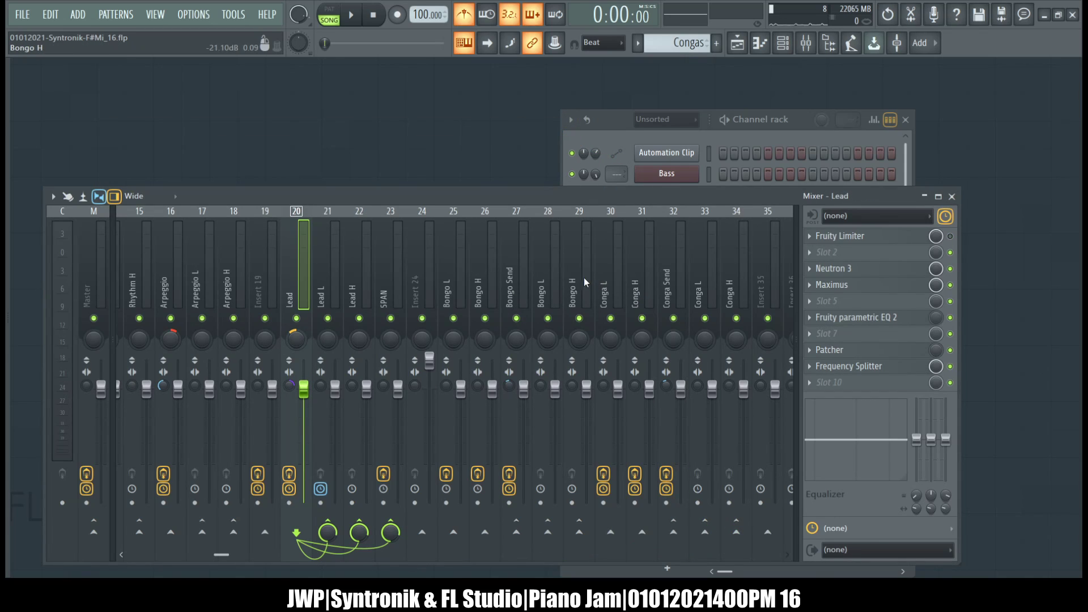
- Assign the send targets for the low and high bands in the Bongo Send track's Frequency Splitter
{"action": "left_click", "coordinate": [516, 278]}
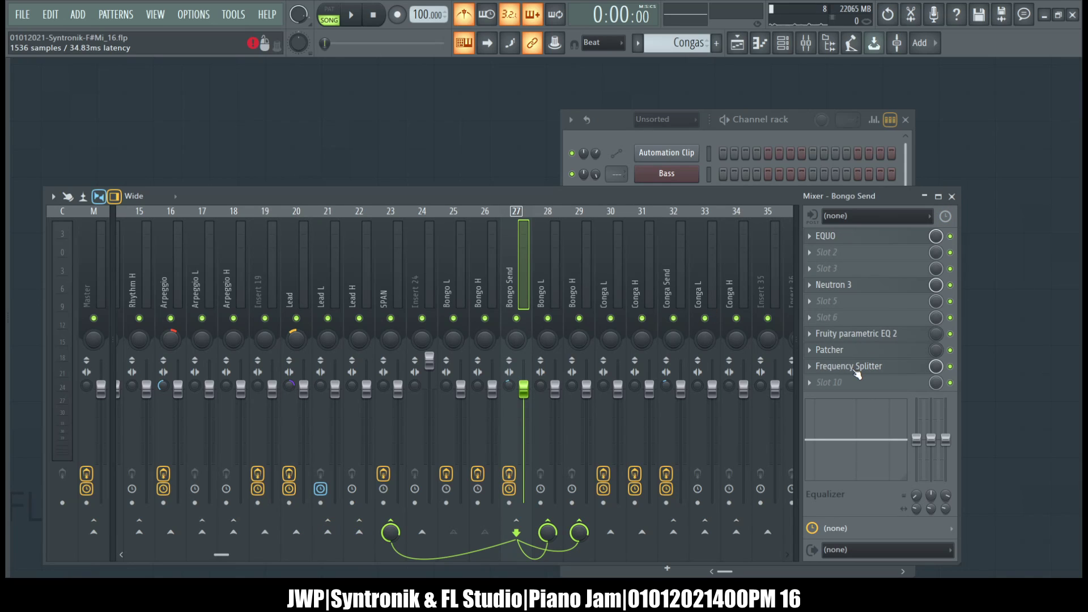
{"action": "left_click", "coordinate": [868, 365]}
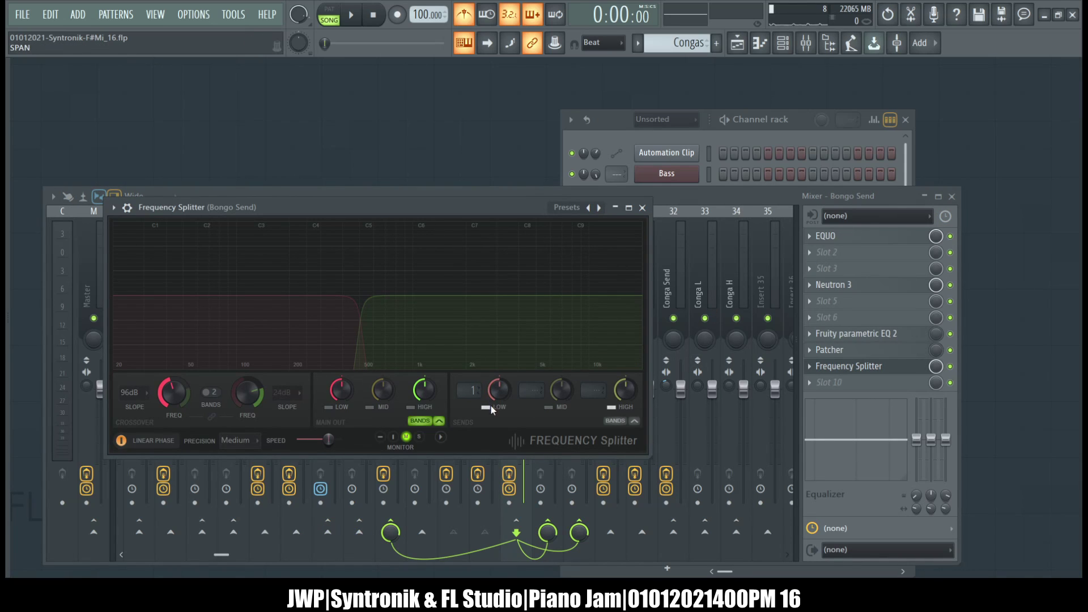
{"action": "scroll", "coordinate": [588, 395], "scroll_direction": "up", "scroll_amount": 3}
{"action": "left_click", "coordinate": [642, 208]}
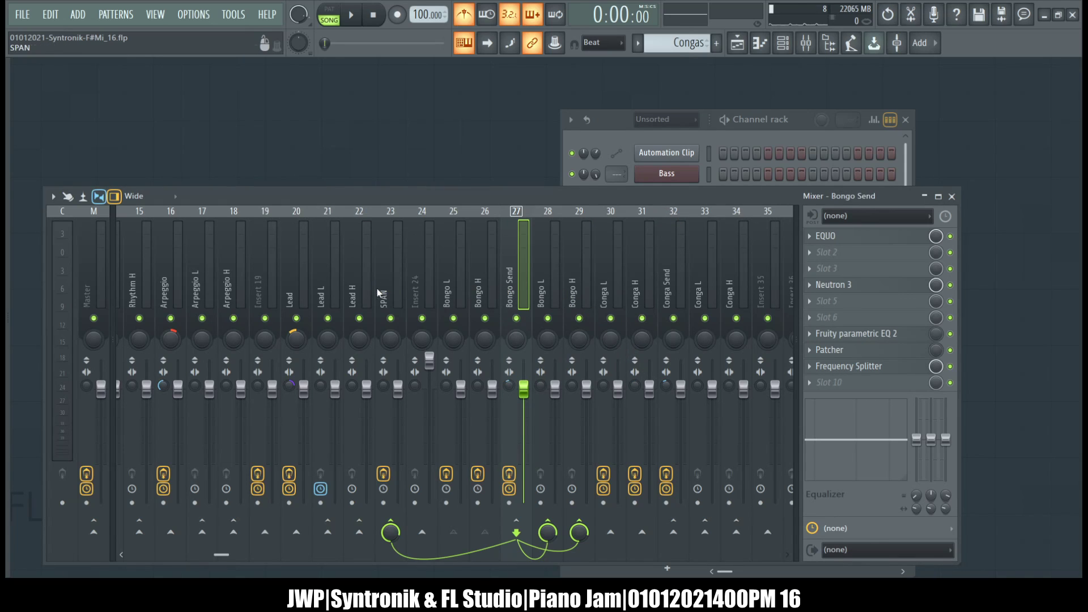
- Assign the high band's send target in the Lead track's Frequency Splitter
{"action": "left_click", "coordinate": [305, 292]}
{"action": "left_click", "coordinate": [881, 368]}
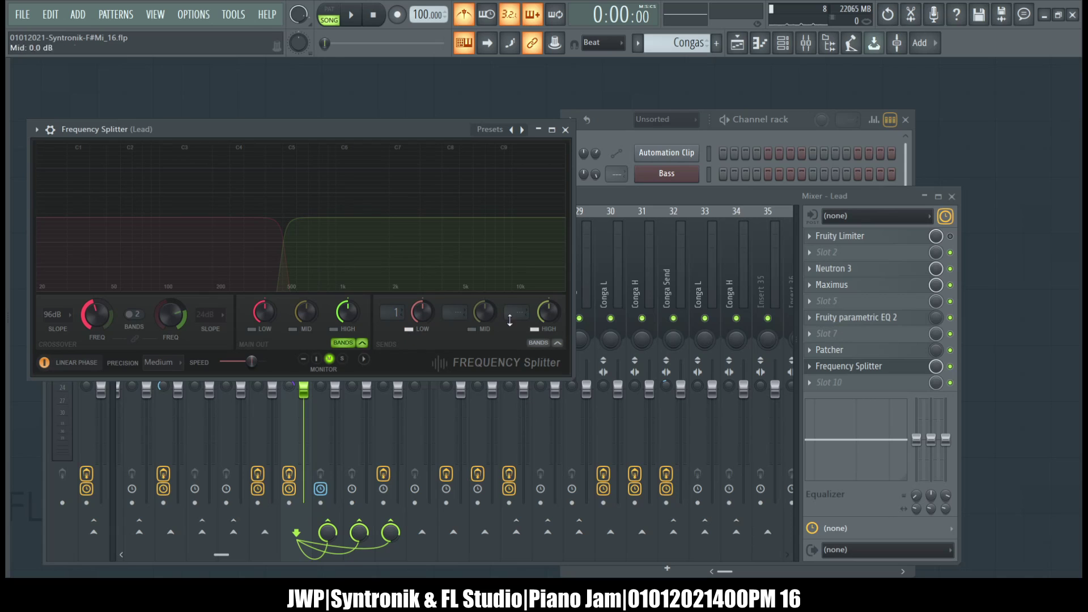
{"action": "left_click", "coordinate": [565, 130]}
- Review the low and high band send assignments in the Frequency Splitters of the Arpeggio, Rhythm, TB and SD tracks
{"action": "scroll", "coordinate": [397, 322], "scroll_direction": "up", "scroll_amount": 4}
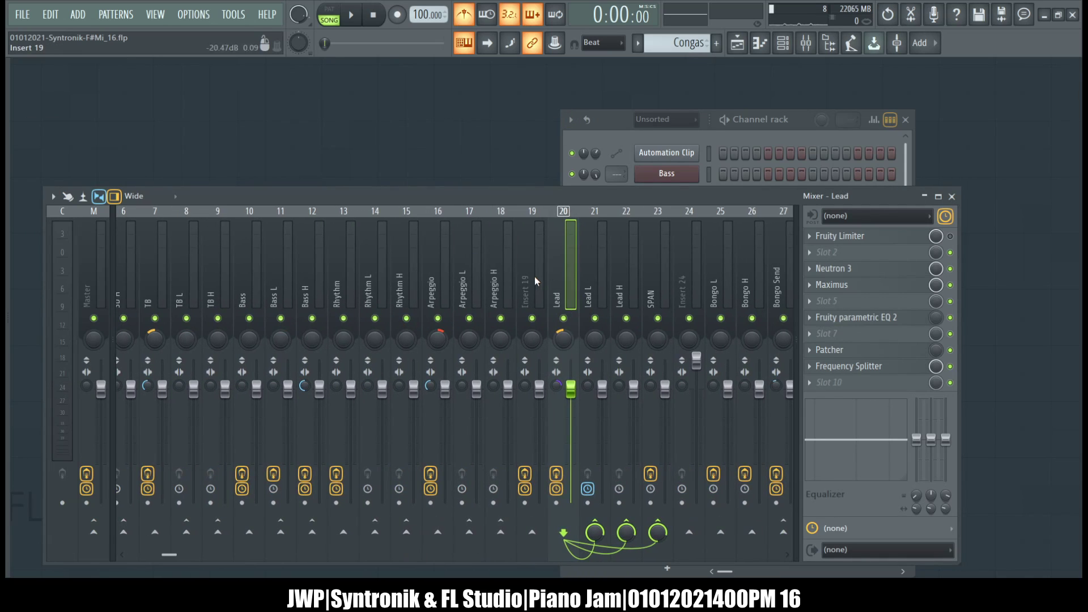
{"action": "left_click", "coordinate": [457, 268]}
{"action": "left_click", "coordinate": [440, 266]}
{"action": "left_click", "coordinate": [878, 368]}
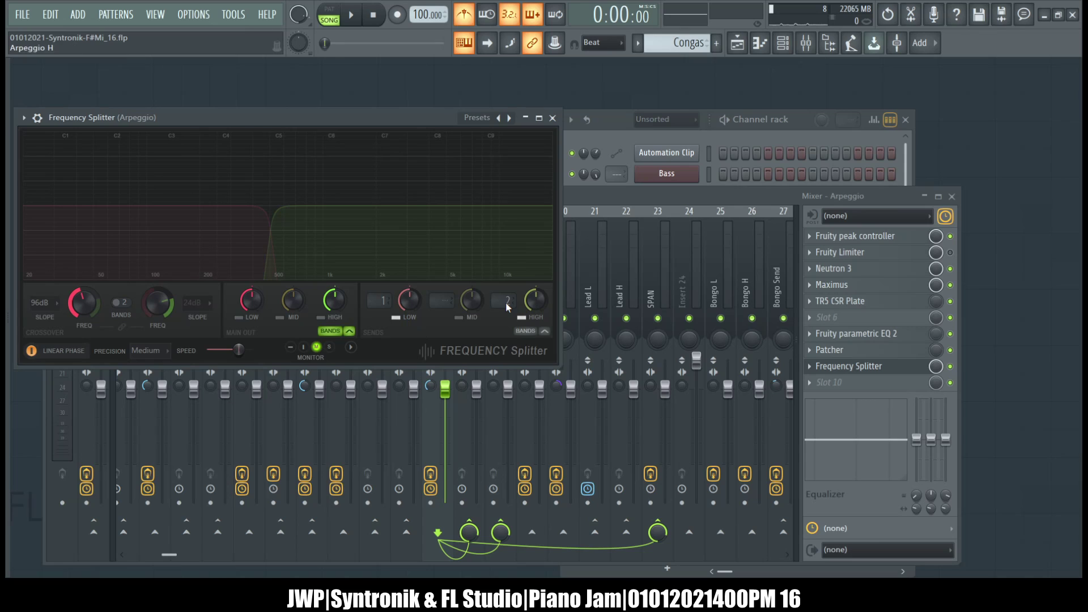
{"action": "left_click", "coordinate": [553, 118]}
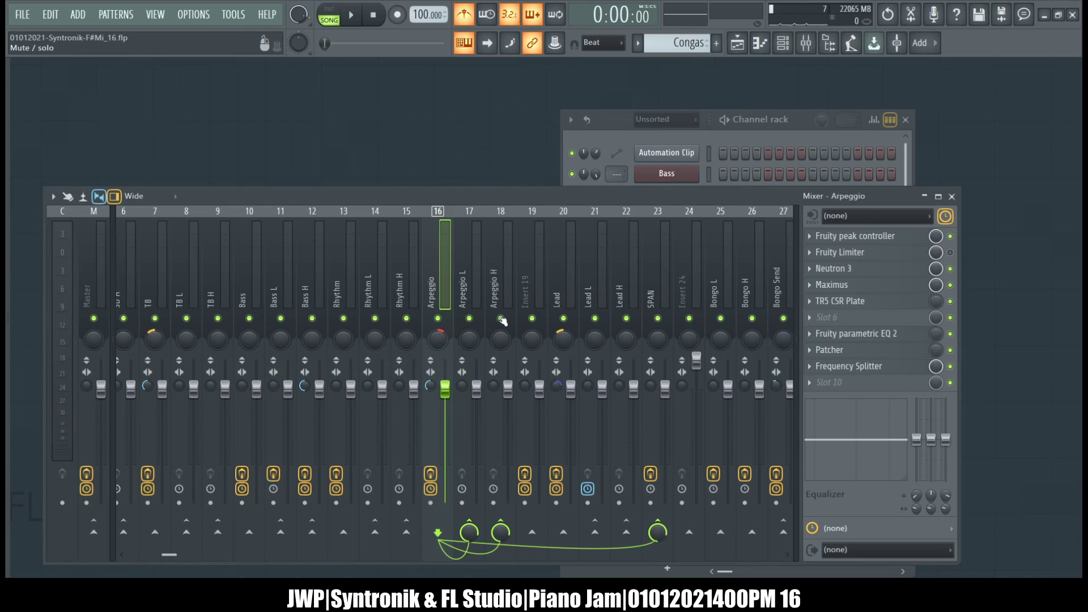
{"action": "left_click", "coordinate": [324, 285]}
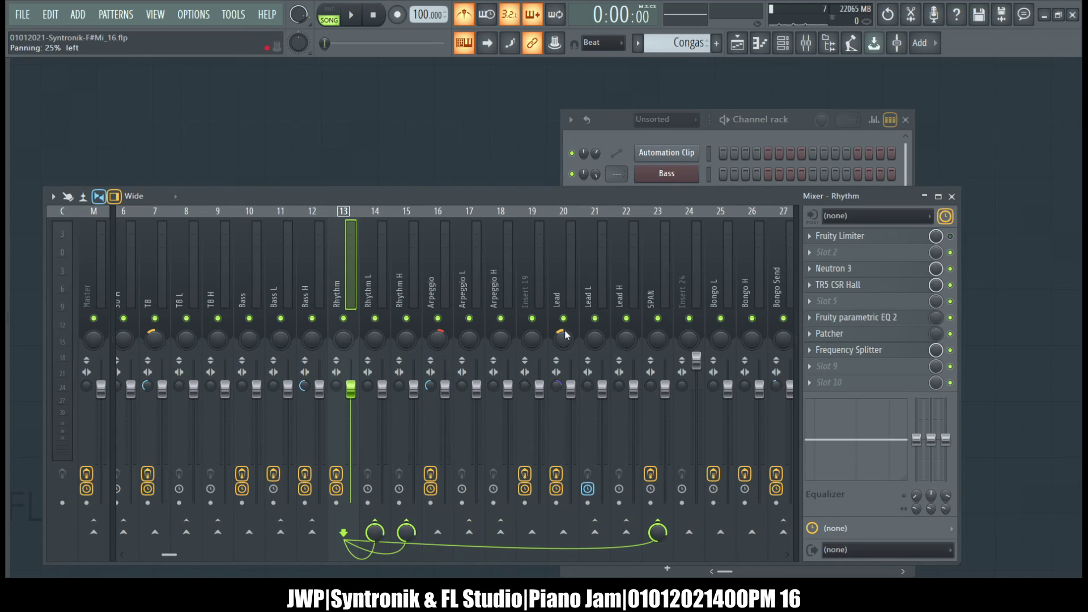
{"action": "left_click", "coordinate": [848, 351]}
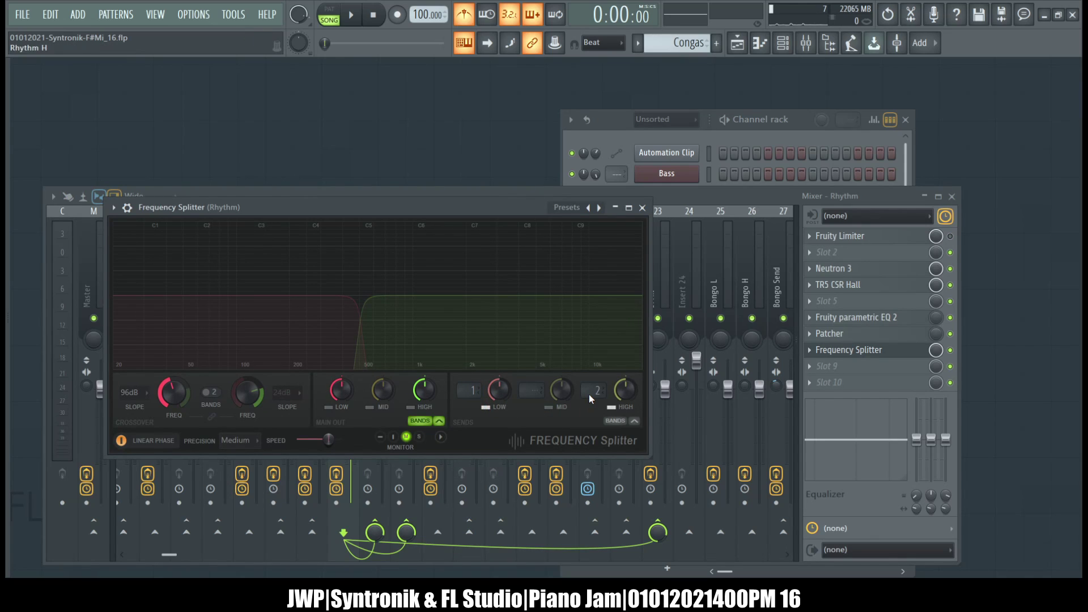
{"action": "left_click", "coordinate": [643, 209]}
{"action": "scroll", "coordinate": [235, 280], "scroll_direction": "up", "scroll_amount": 5}
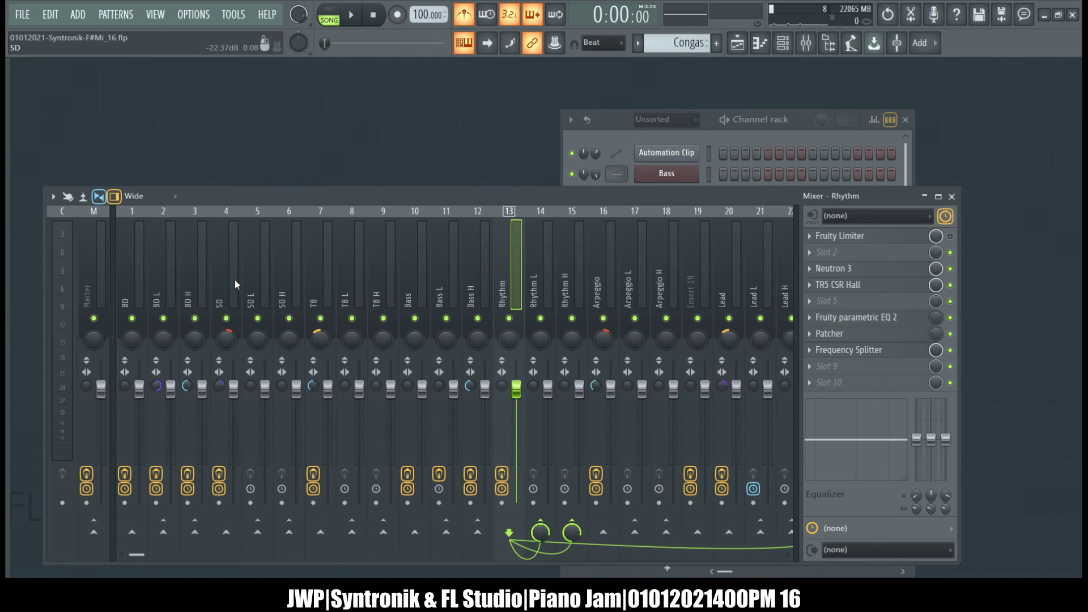
{"action": "left_click", "coordinate": [235, 280]}
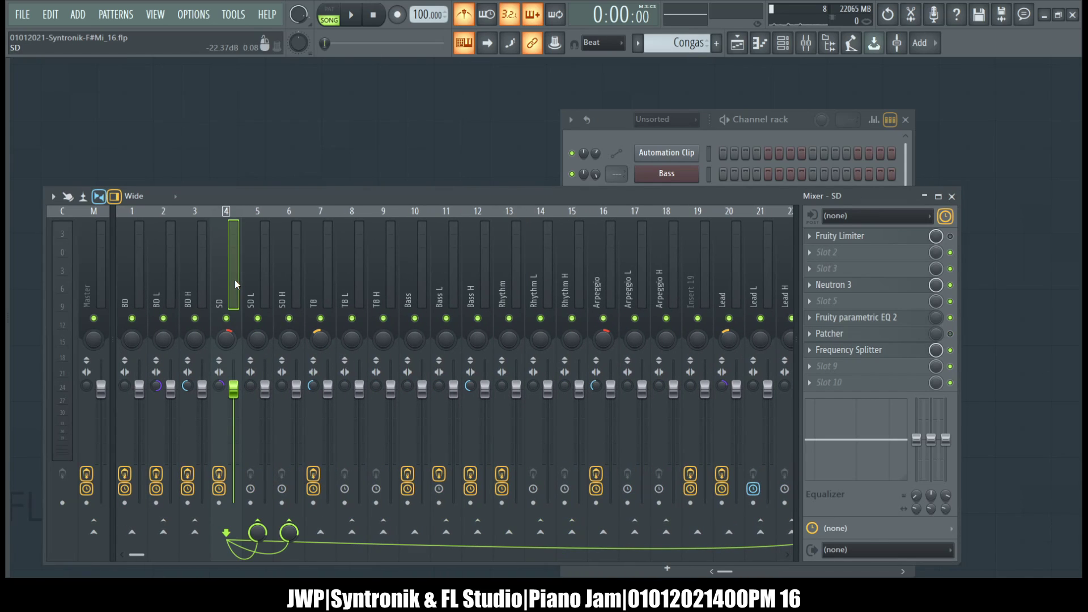
{"action": "left_click", "coordinate": [329, 267]}
{"action": "left_click", "coordinate": [876, 350]}
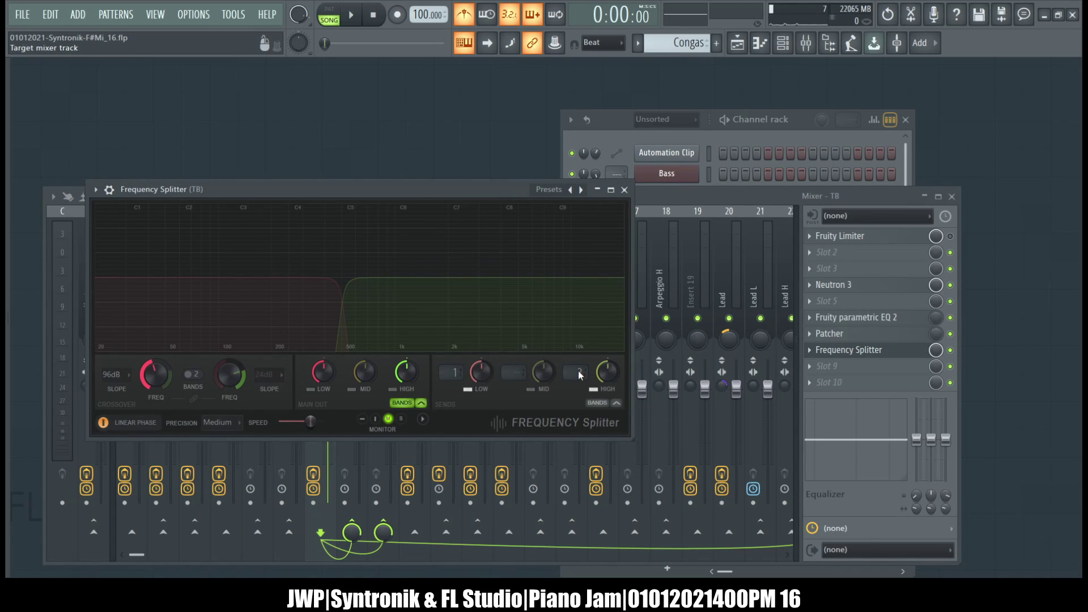
{"action": "left_click", "coordinate": [625, 190]}
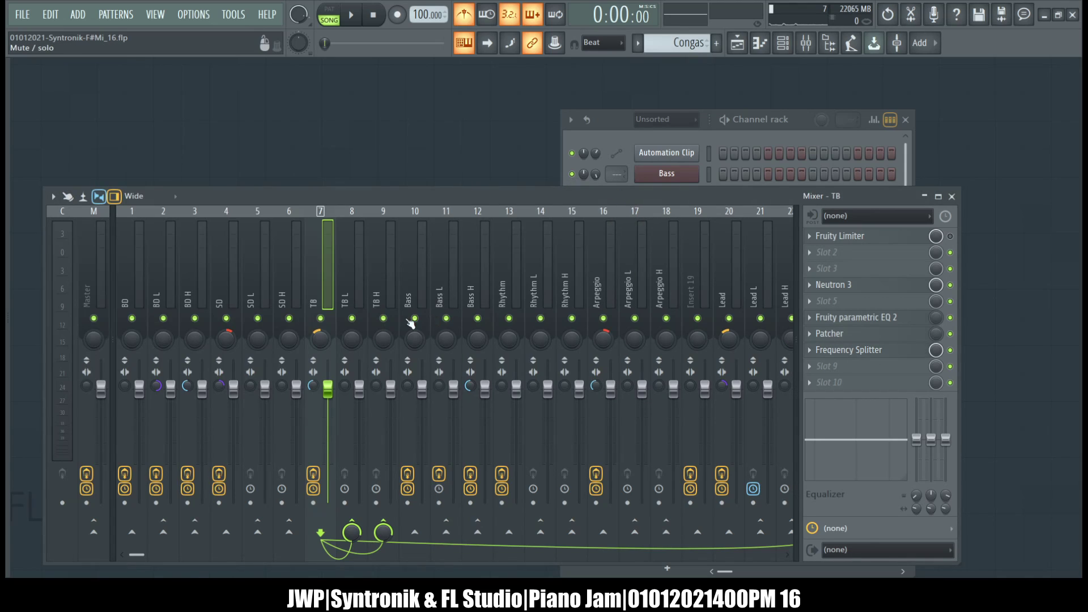
{"action": "left_click", "coordinate": [226, 295]}
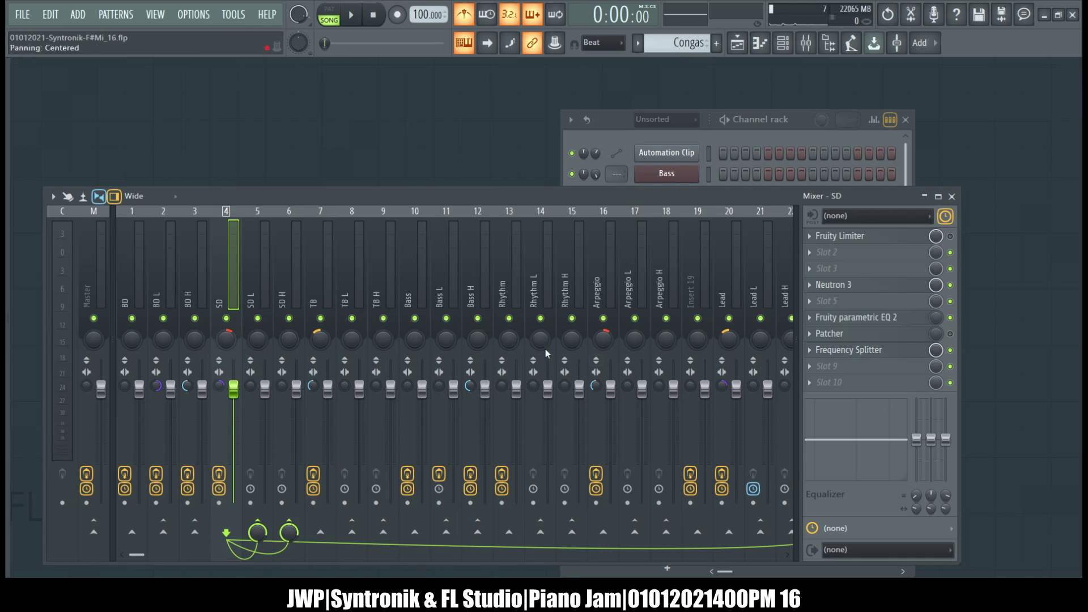
{"action": "left_click", "coordinate": [853, 351]}
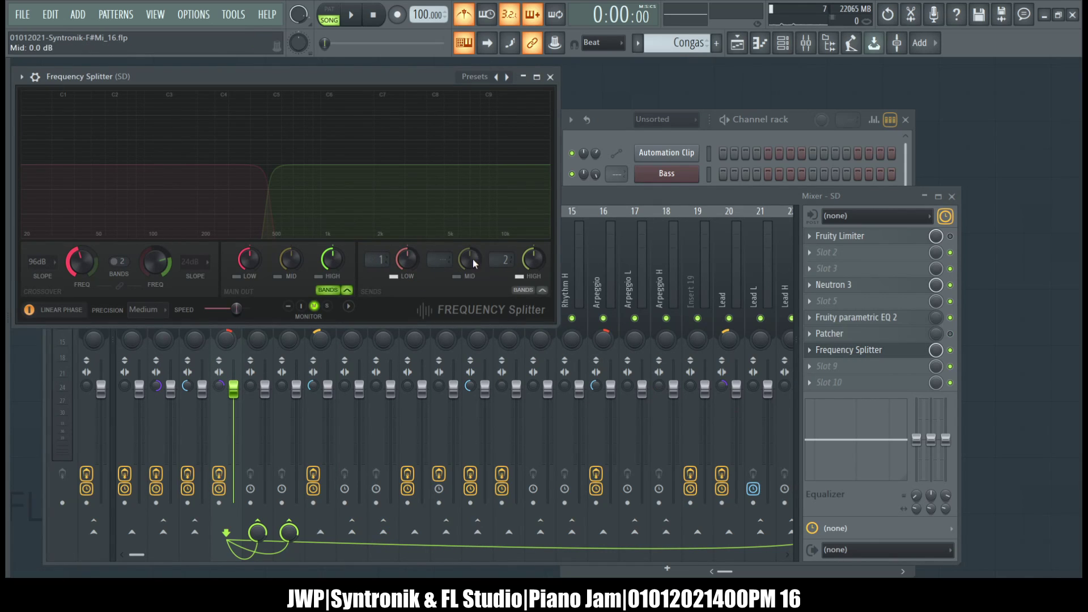
{"action": "left_click", "coordinate": [550, 76]}
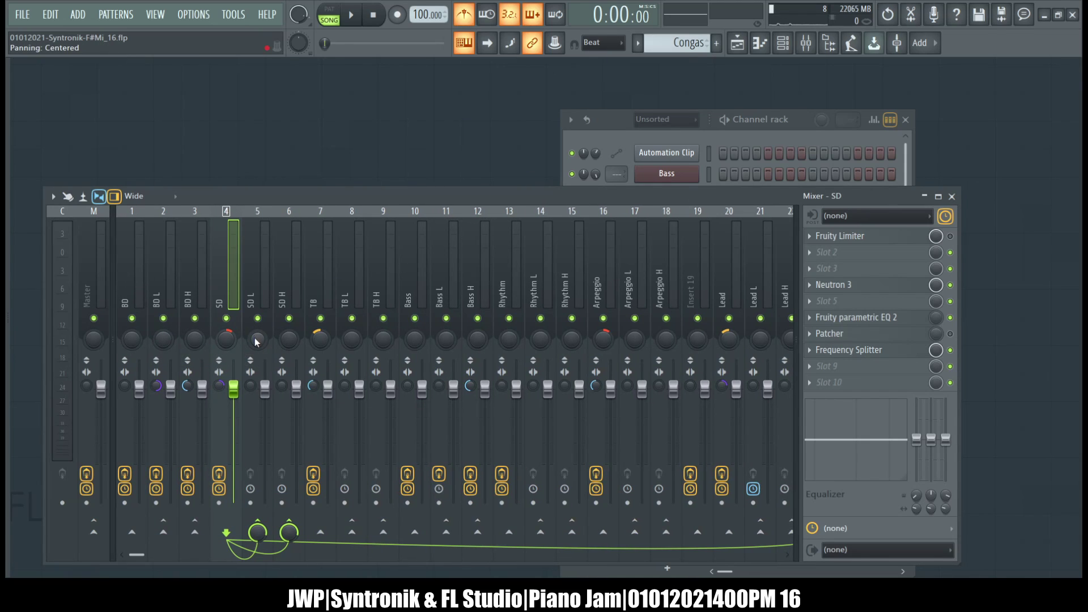
- Turn down the stereo separation control of the SD L, TB L, Rhythm L and Arpeggio L mixer tracks
{"action": "left_click", "coordinate": [256, 347]}
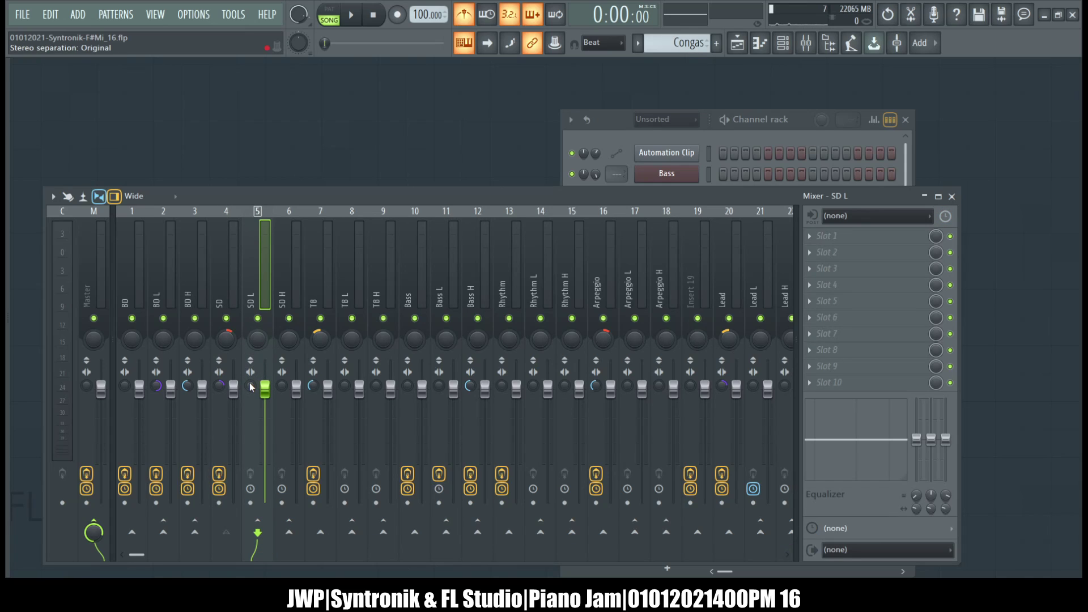
{"action": "left_click_drag", "start_coordinate": [250, 386], "coordinate": [250, 436]}
{"action": "left_click_drag", "start_coordinate": [344, 385], "coordinate": [344, 437]}
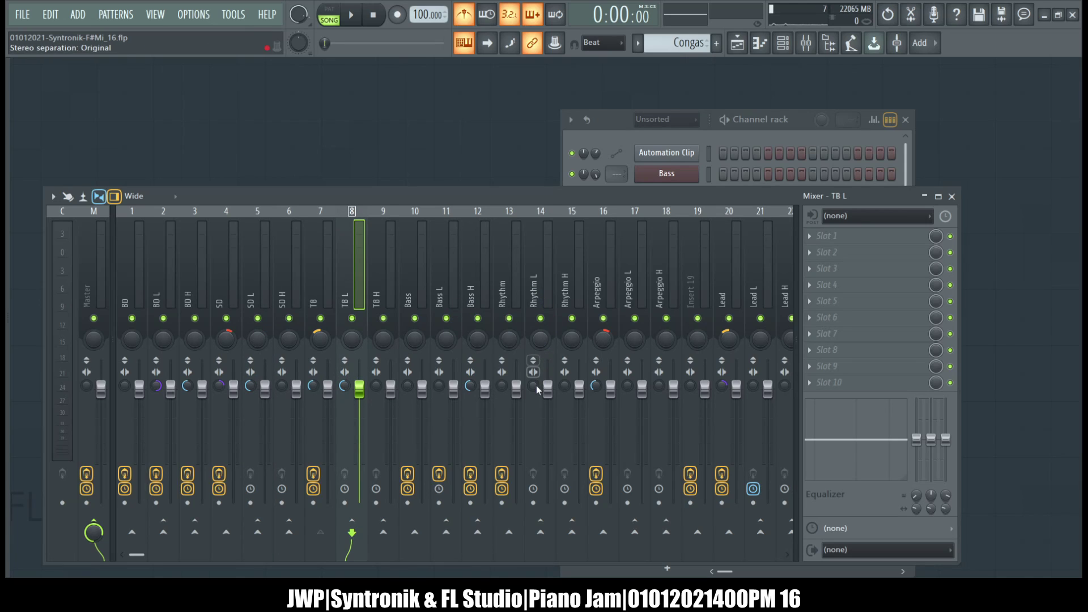
{"action": "left_click_drag", "start_coordinate": [533, 386], "coordinate": [533, 437]}
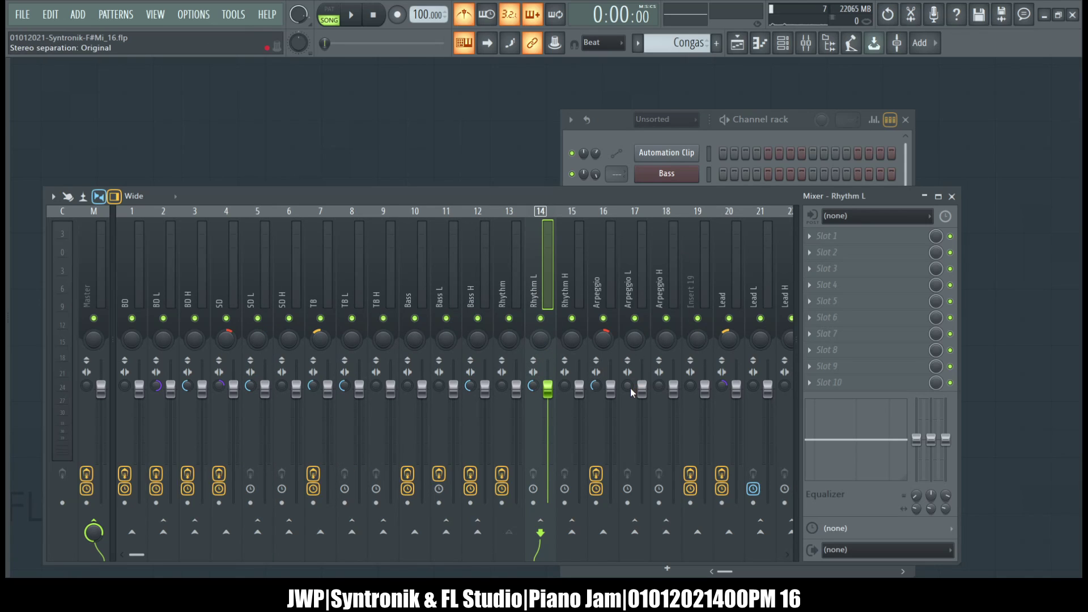
{"action": "left_click_drag", "start_coordinate": [629, 387], "coordinate": [628, 437]}
- Turn down the stereo separation control of the Lead L, Bongo L and Conga L mixer tracks
{"action": "scroll", "coordinate": [623, 258], "scroll_direction": "down", "scroll_amount": 5}
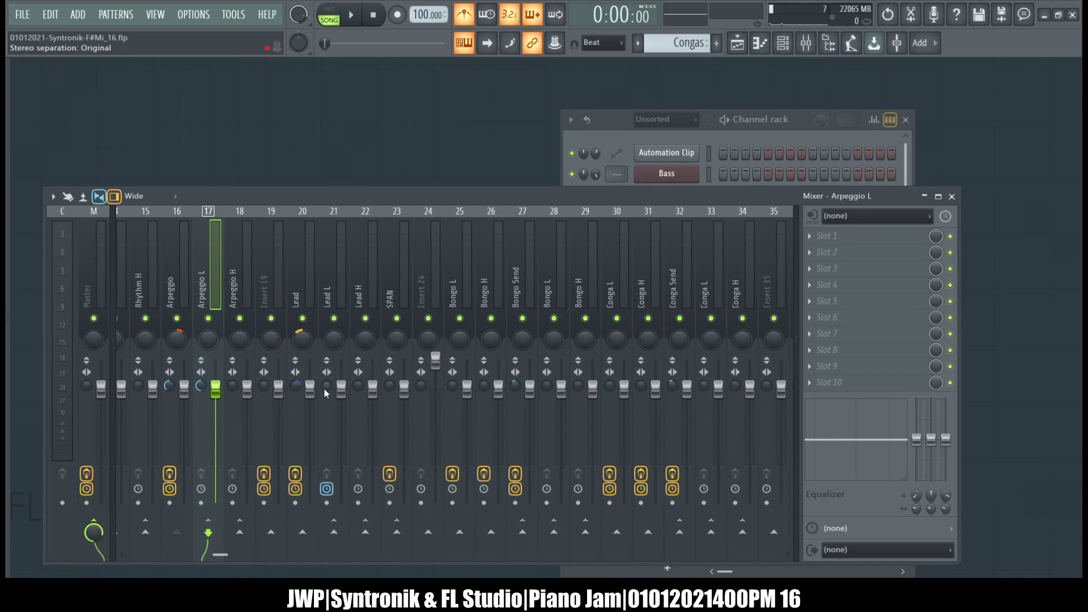
{"action": "left_click_drag", "start_coordinate": [326, 386], "coordinate": [326, 437]}
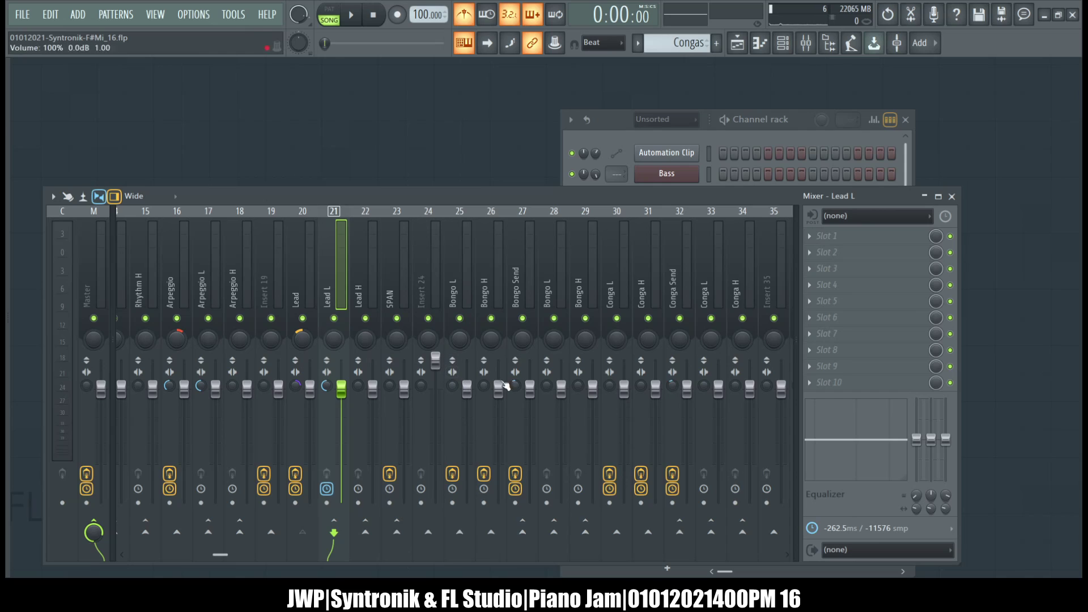
{"action": "left_click_drag", "start_coordinate": [546, 386], "coordinate": [546, 436]}
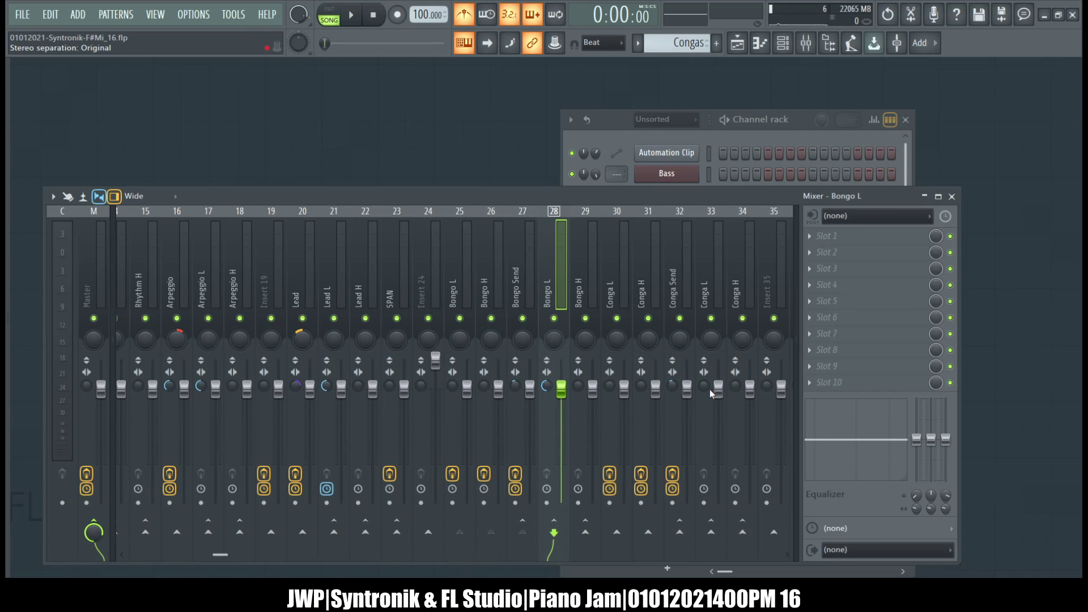
{"action": "left_click_drag", "start_coordinate": [703, 386], "coordinate": [703, 431]}
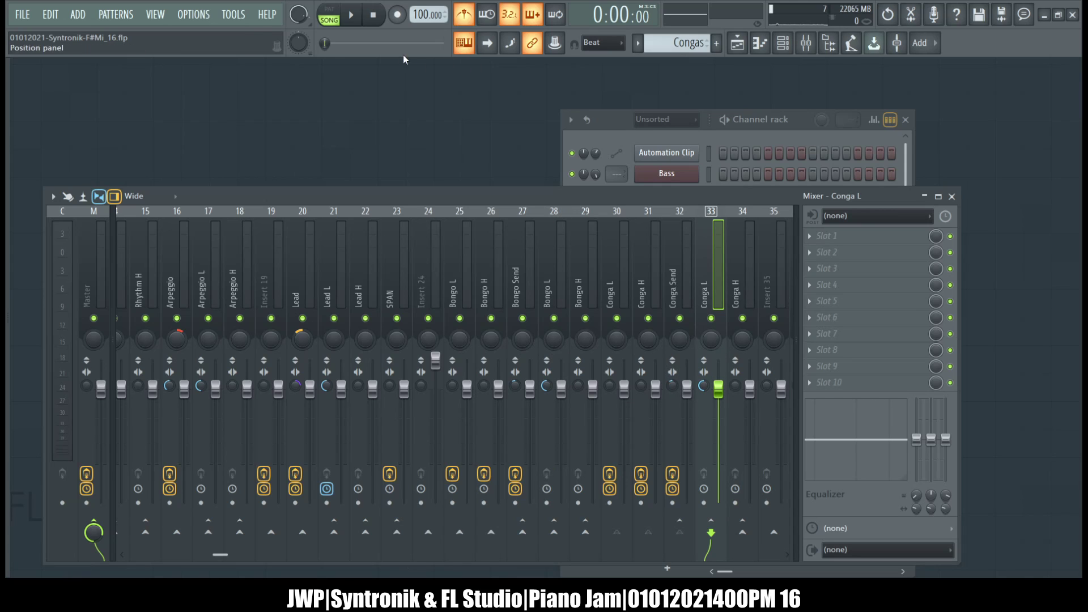
- Inspect the SD and SD L tracks, then play the song to check the channel rack and mixer levels
{"action": "scroll", "coordinate": [359, 253], "scroll_direction": "up", "scroll_amount": 5}
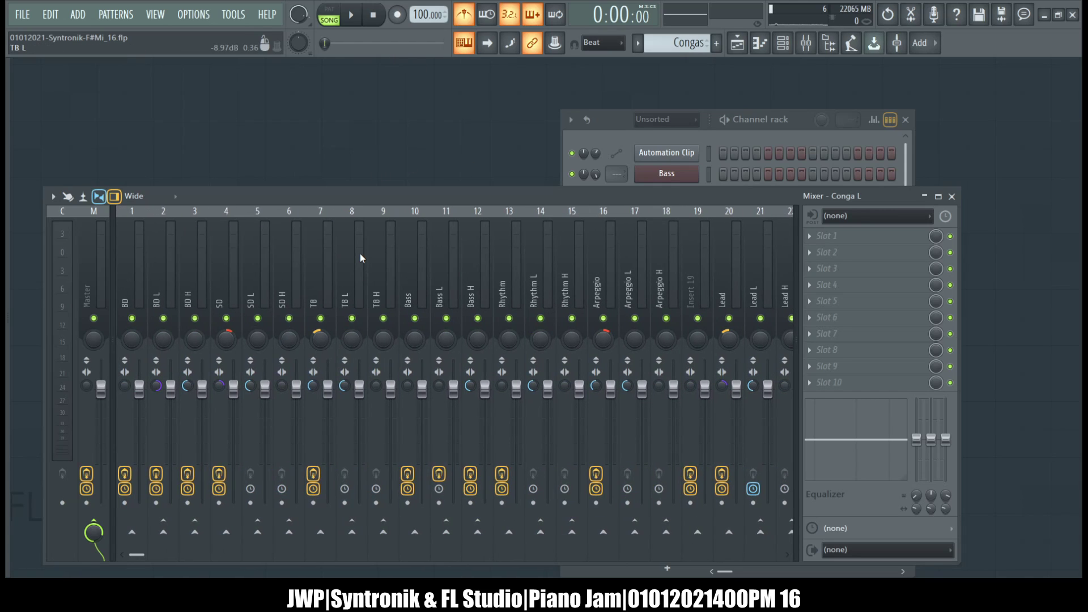
{"action": "left_click", "coordinate": [222, 270]}
{"action": "left_click", "coordinate": [264, 270]}
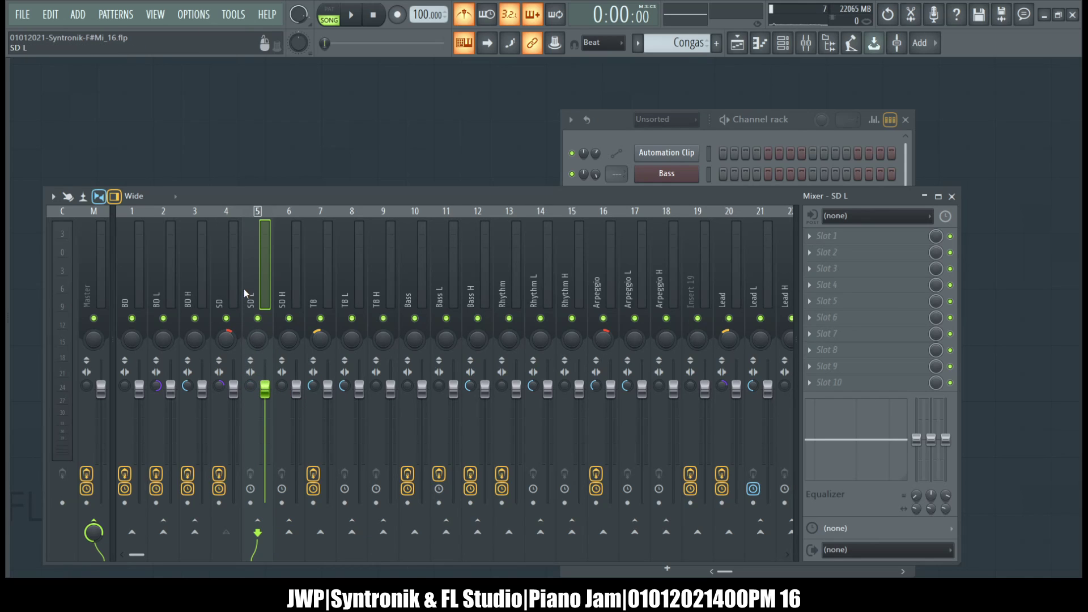
{"action": "left_click", "coordinate": [356, 16]}
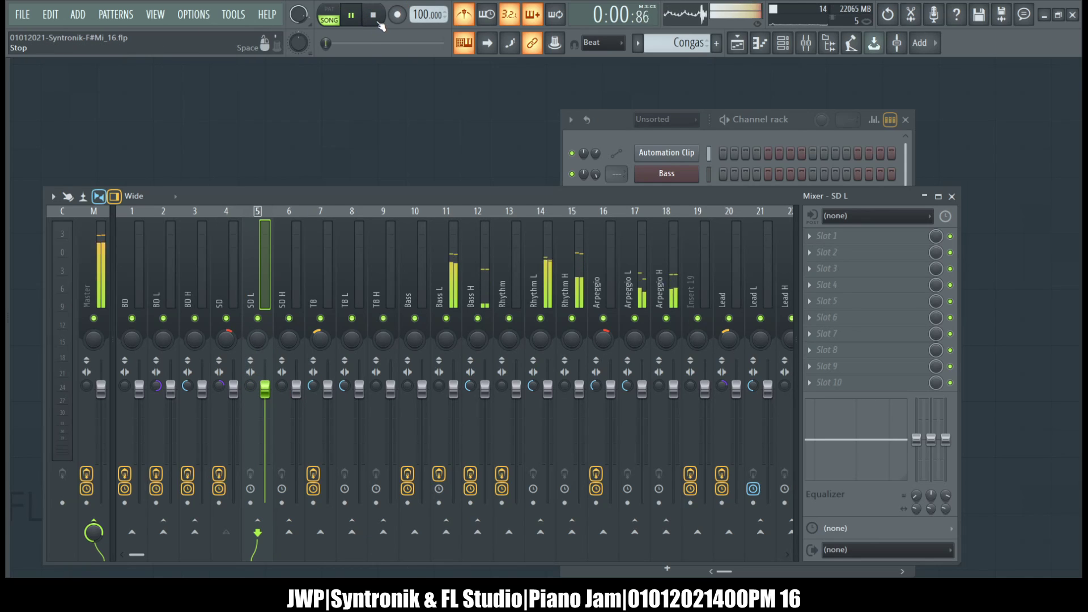
{"action": "left_click", "coordinate": [614, 136]}
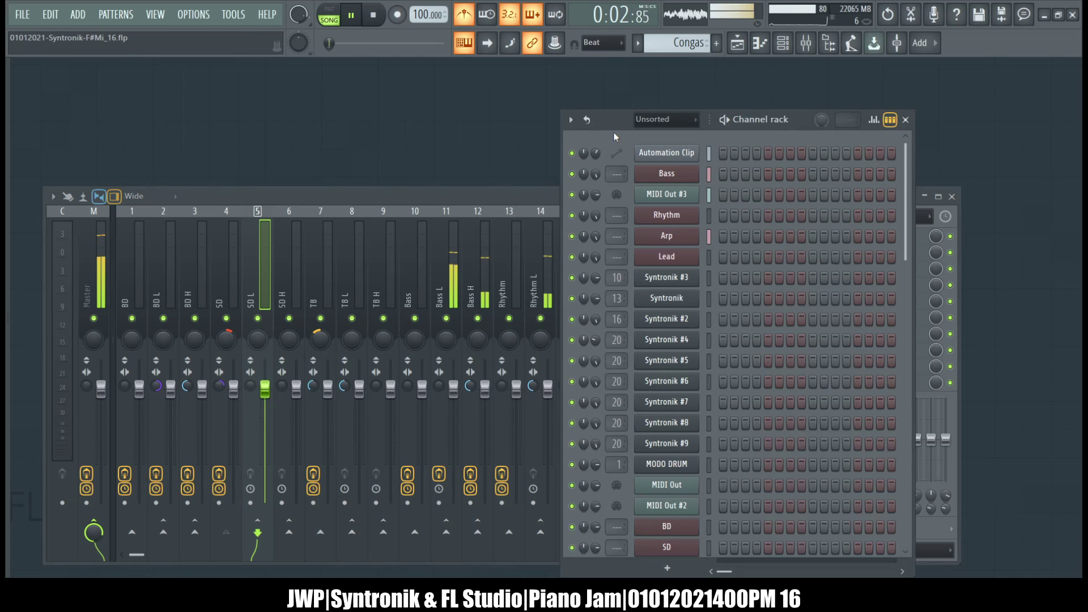
{"action": "left_click", "coordinate": [514, 199]}
- Turn the Bongo Send track's send levels to Bongo L and Bongo H fully down
{"action": "scroll", "coordinate": [374, 294], "scroll_direction": "right", "scroll_amount": 5}
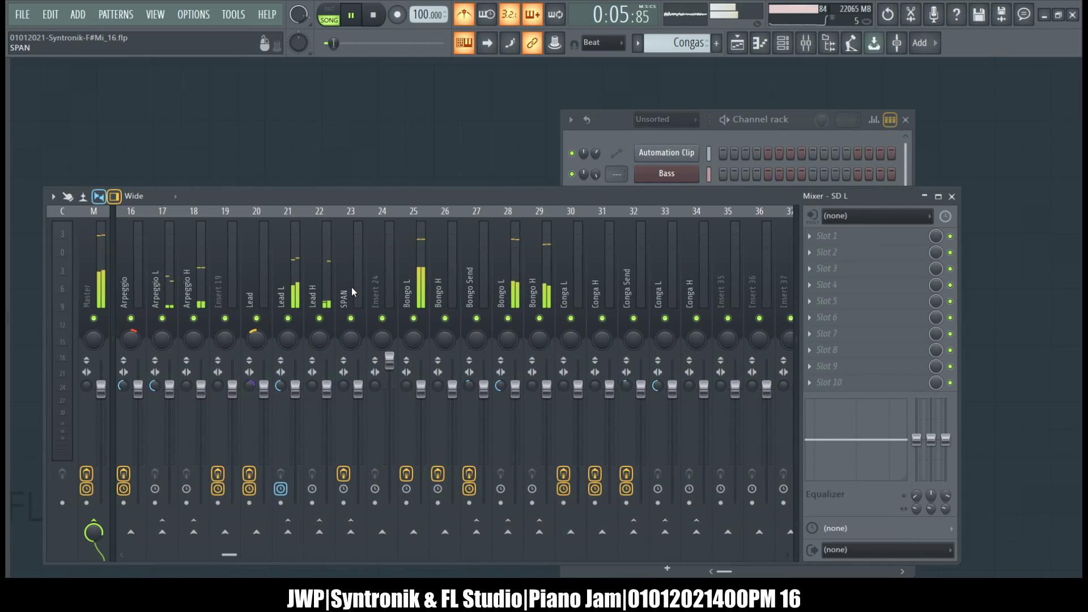
{"action": "left_click", "coordinate": [474, 270]}
{"action": "left_click_drag", "start_coordinate": [510, 529], "coordinate": [510, 575]}
{"action": "left_click_drag", "start_coordinate": [539, 532], "coordinate": [540, 572]}
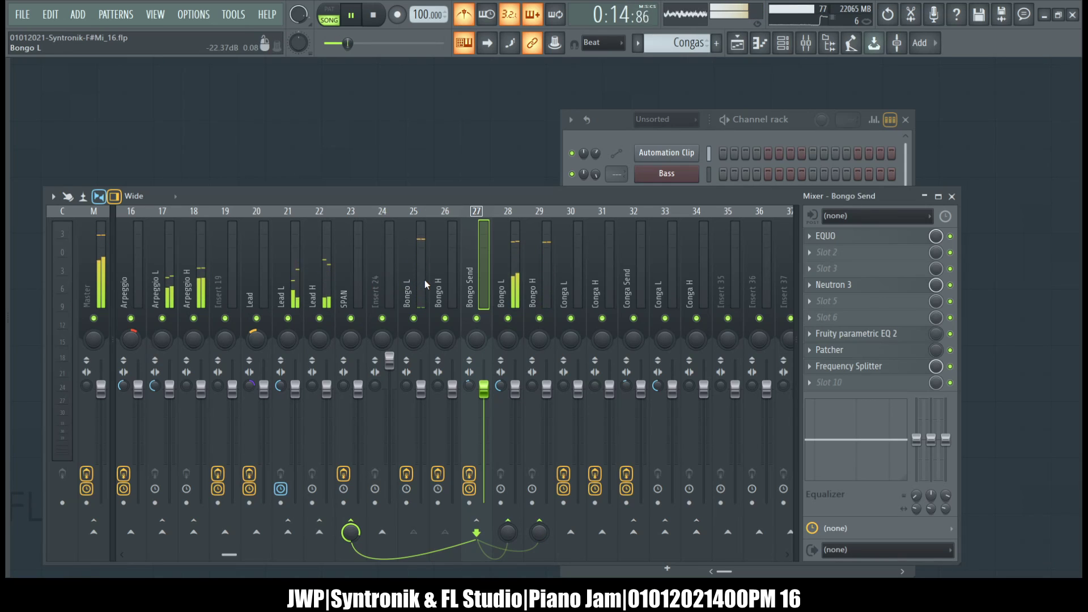
- Check the Conga Send track's send levels to Conga L and Conga H, and stop playback
{"action": "left_click", "coordinate": [624, 284]}
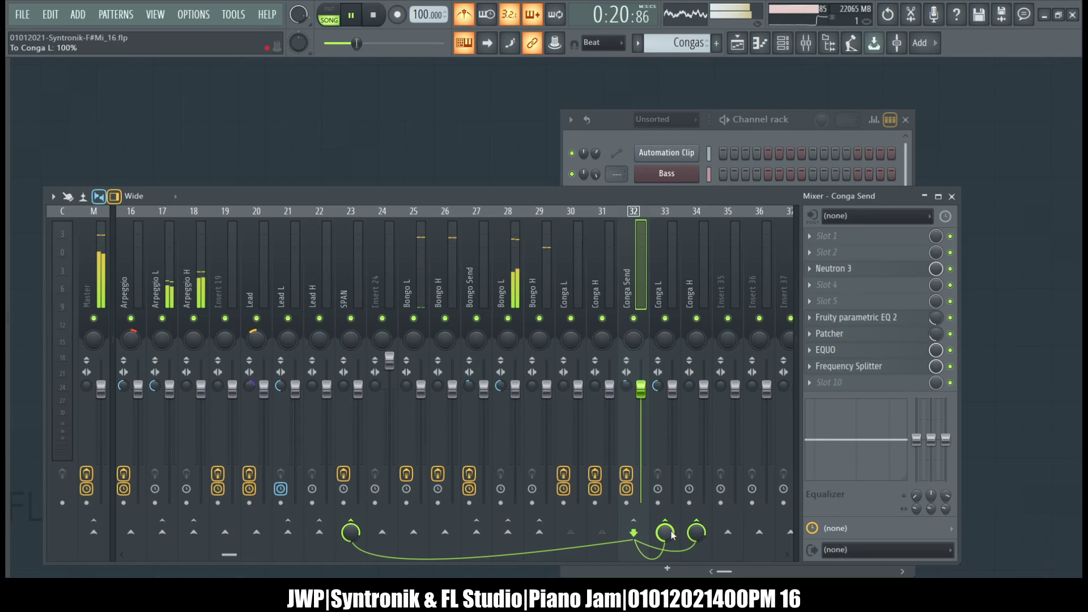
{"action": "key", "text": "space"}
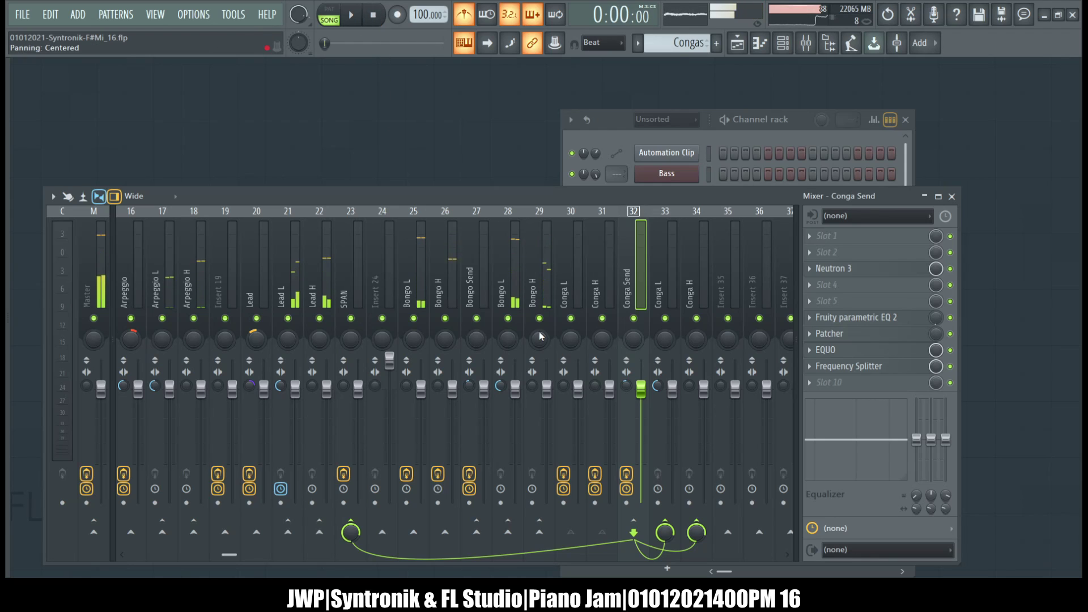
{"action": "scroll", "coordinate": [332, 230], "scroll_direction": "left", "scroll_amount": 5}
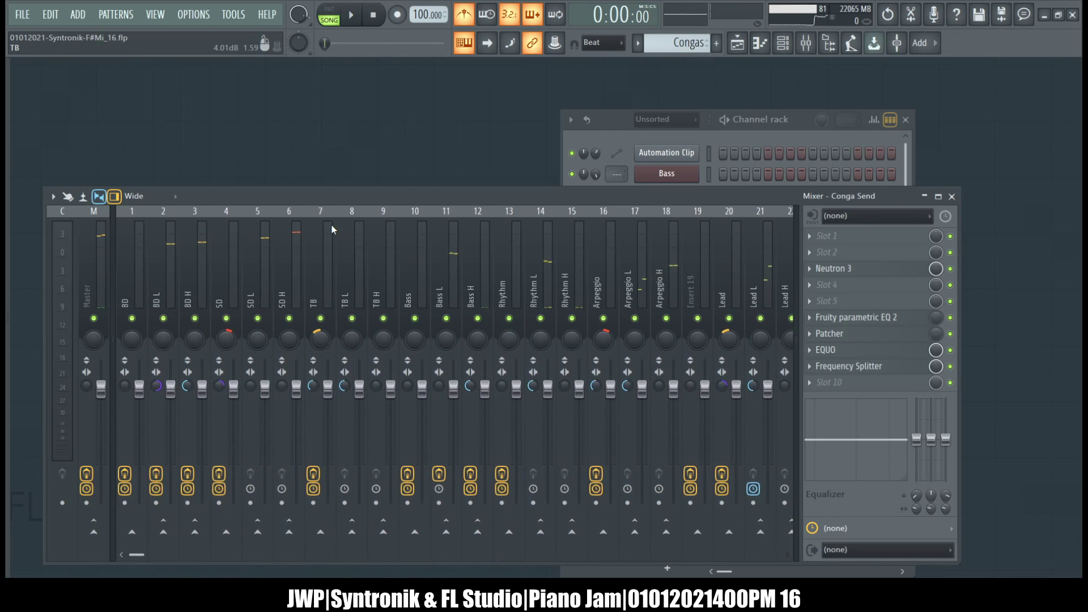
{"action": "scroll", "coordinate": [333, 230], "scroll_direction": "right", "scroll_amount": 6}
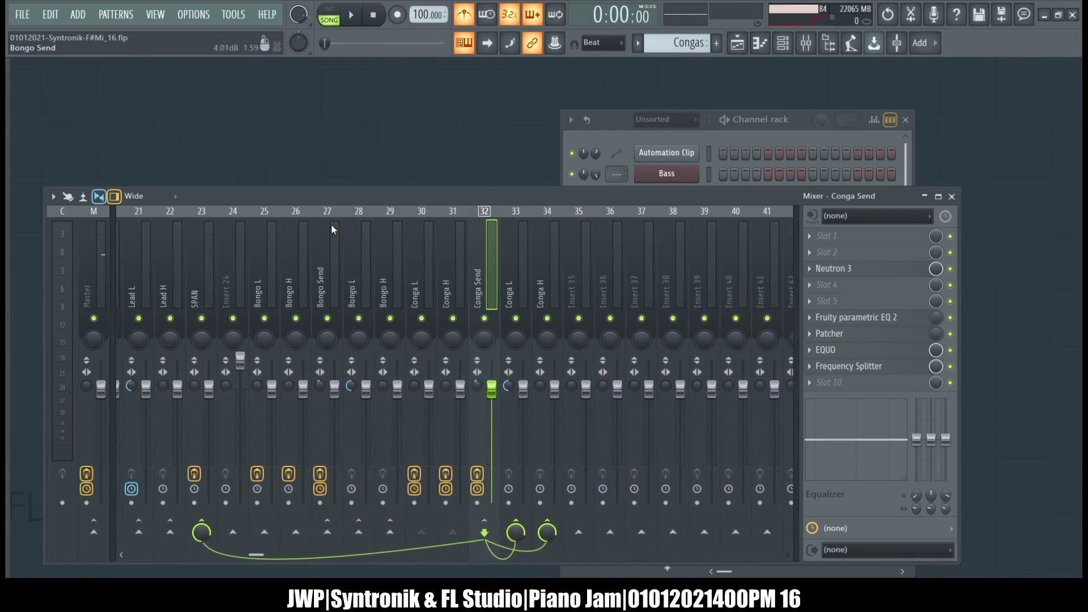
{"action": "scroll", "coordinate": [333, 230], "scroll_direction": "left", "scroll_amount": 6}
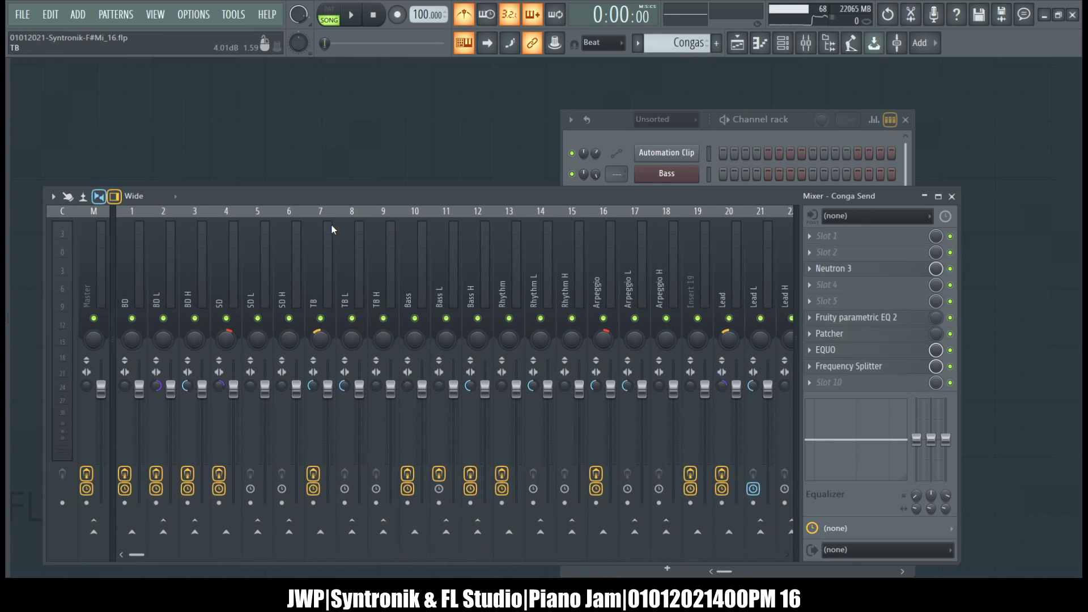
- Set the SD track's send levels to SD L and SD H to 0%, and select the TB track
{"action": "left_click", "coordinate": [187, 271]}
{"action": "left_click", "coordinate": [233, 272]}
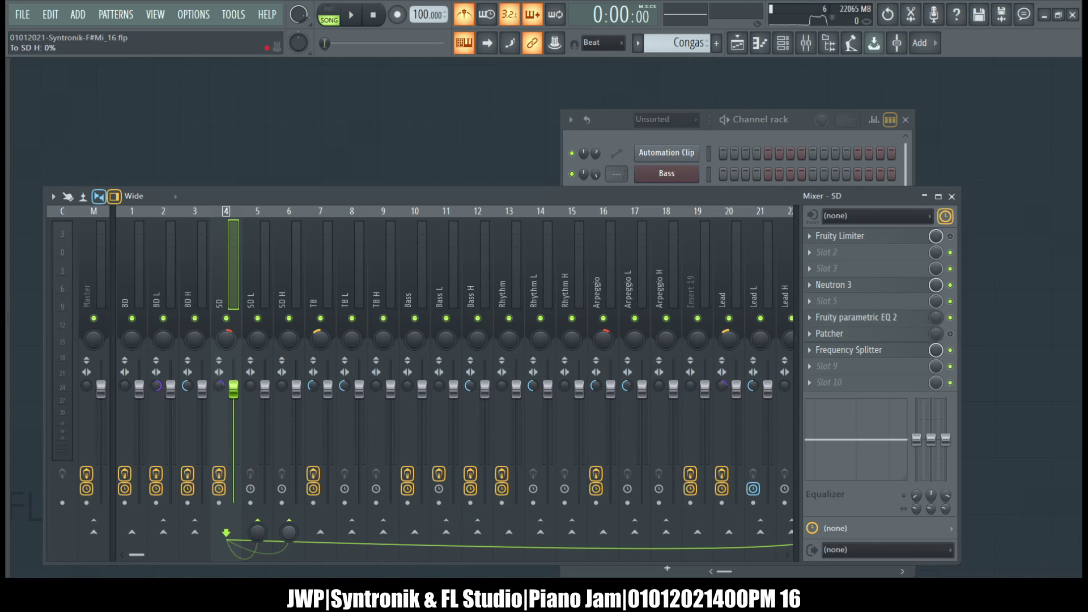
{"action": "left_click", "coordinate": [328, 290]}
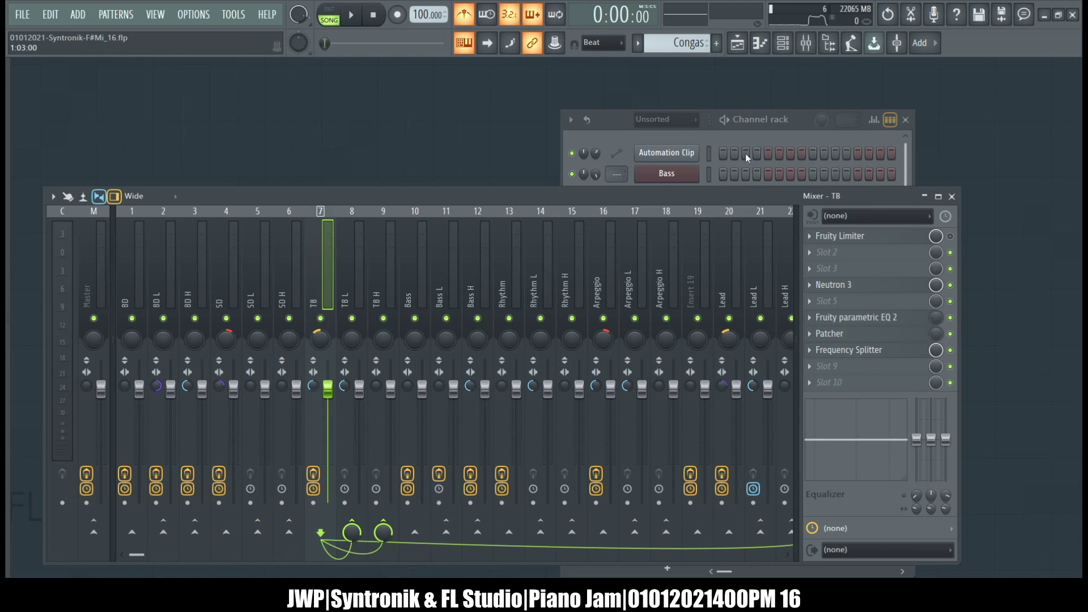
- Open the SampleTank 4 channel from the channel rack and show its detailed plugin settings
{"action": "left_click", "coordinate": [618, 130]}
{"action": "scroll", "coordinate": [707, 375], "scroll_direction": "down", "scroll_amount": 10}
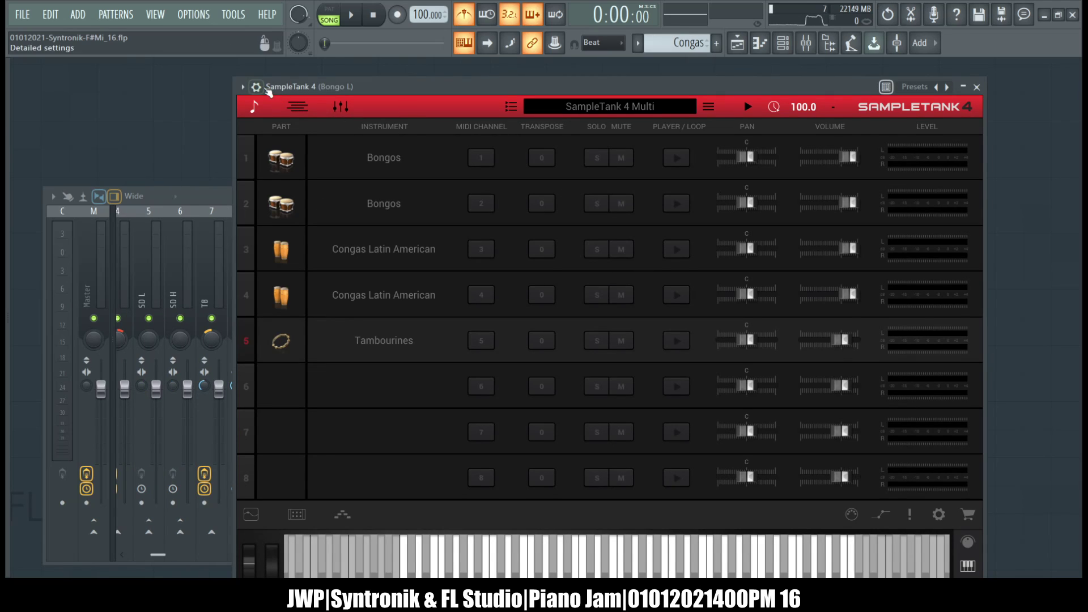
{"action": "left_click", "coordinate": [256, 86]}
- Save the project as a new version named 01012021-Syntronik-F#Mi_17.flp
{"action": "left_click", "coordinate": [36, 16]}
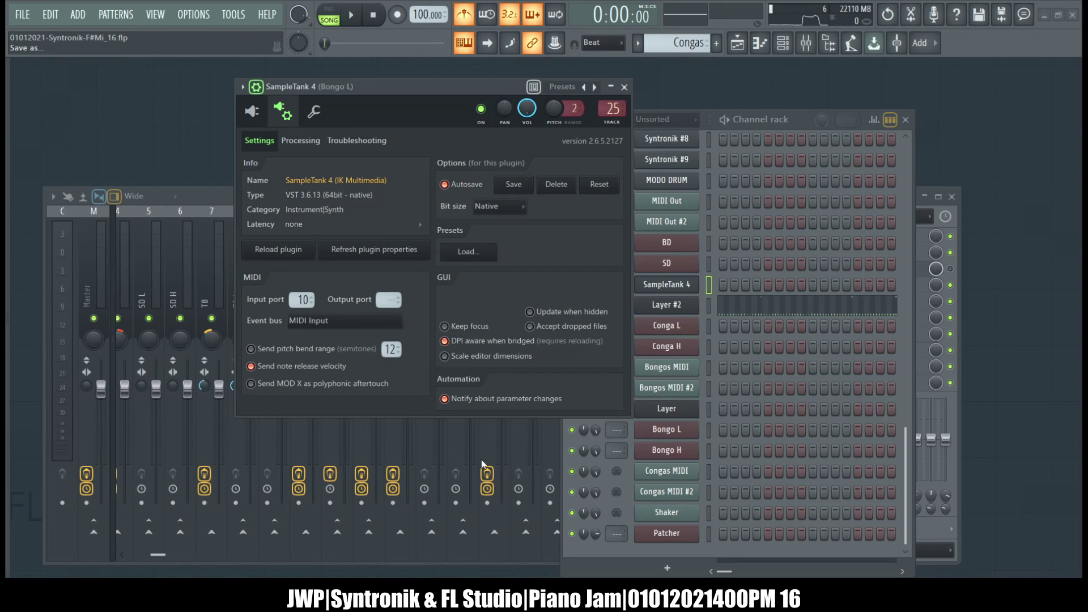
{"action": "key", "text": "Return"}
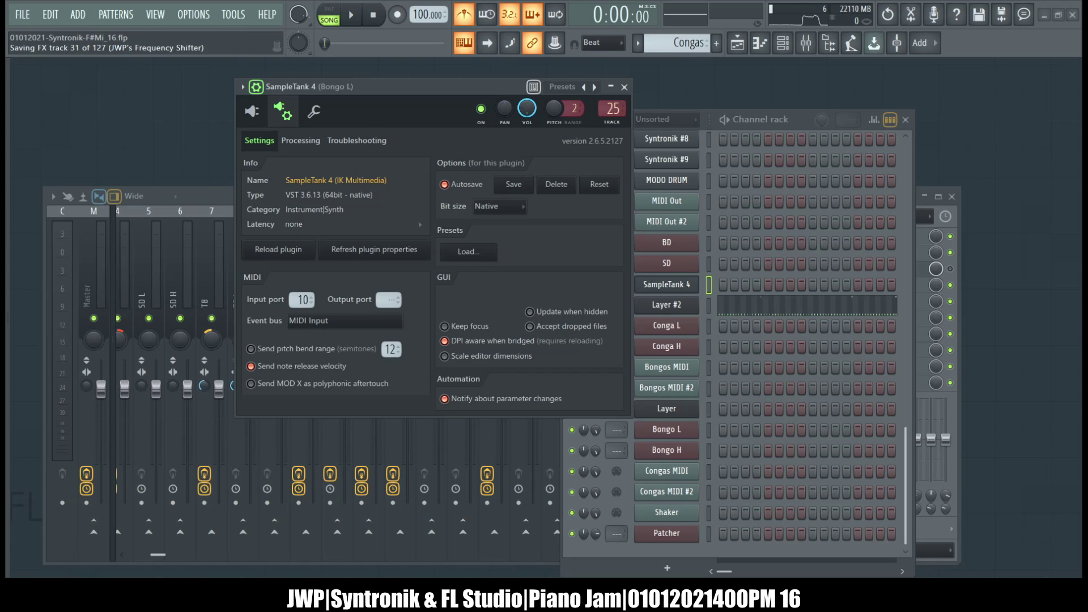
- Set SampleTank 4's Output 5-6 mixer track offset to 5 in its processing connections and close the plugin window
{"action": "left_click", "coordinate": [301, 140]}
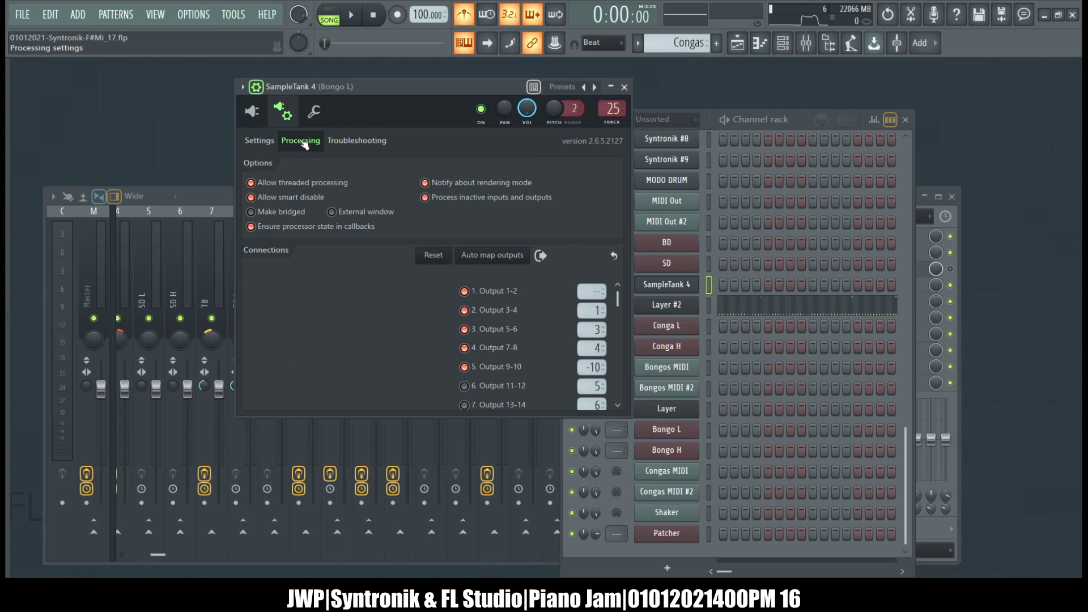
{"action": "scroll", "coordinate": [508, 294], "scroll_direction": "down", "scroll_amount": 1}
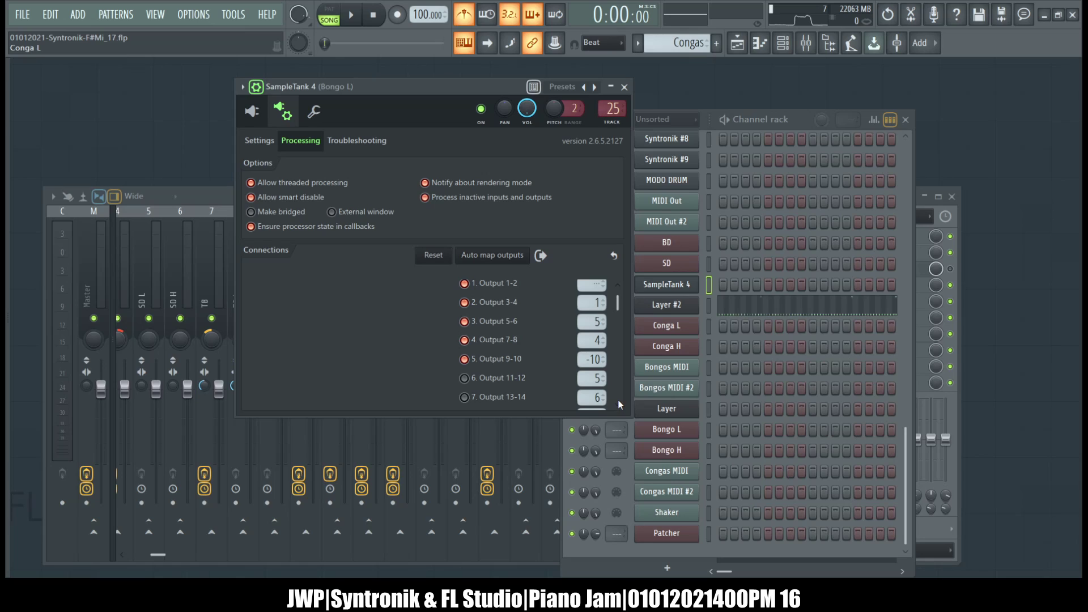
{"action": "scroll", "coordinate": [587, 345], "scroll_direction": "up", "scroll_amount": 2}
{"action": "left_click", "coordinate": [628, 413]}
{"action": "left_click", "coordinate": [624, 87]}
- Review the channels' target mixer tracks in the channel rack against the mixer tracks
{"action": "left_click", "coordinate": [372, 194]}
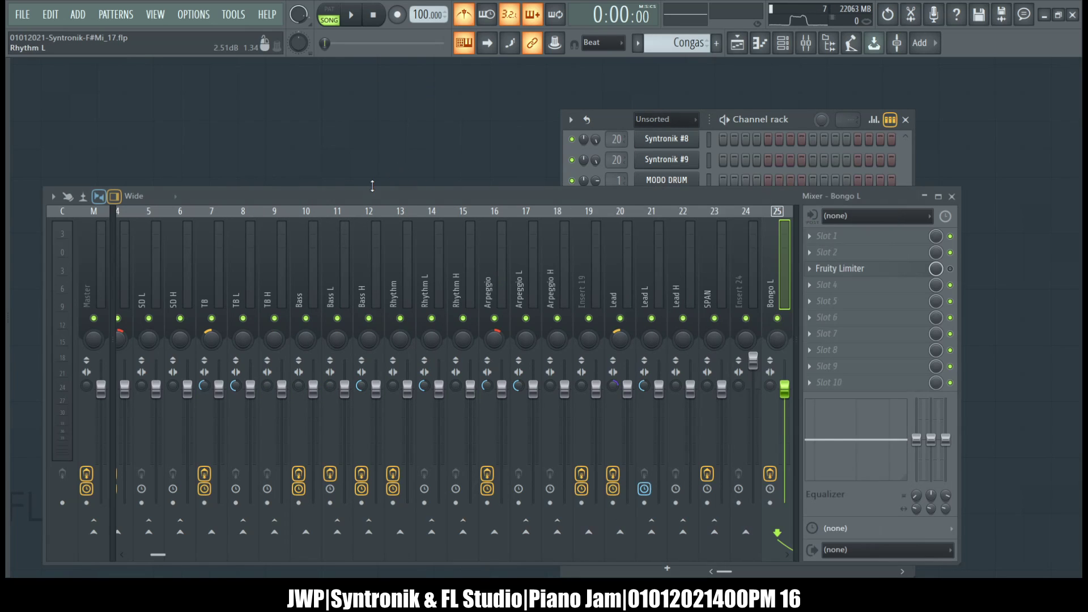
{"action": "left_click", "coordinate": [608, 122]}
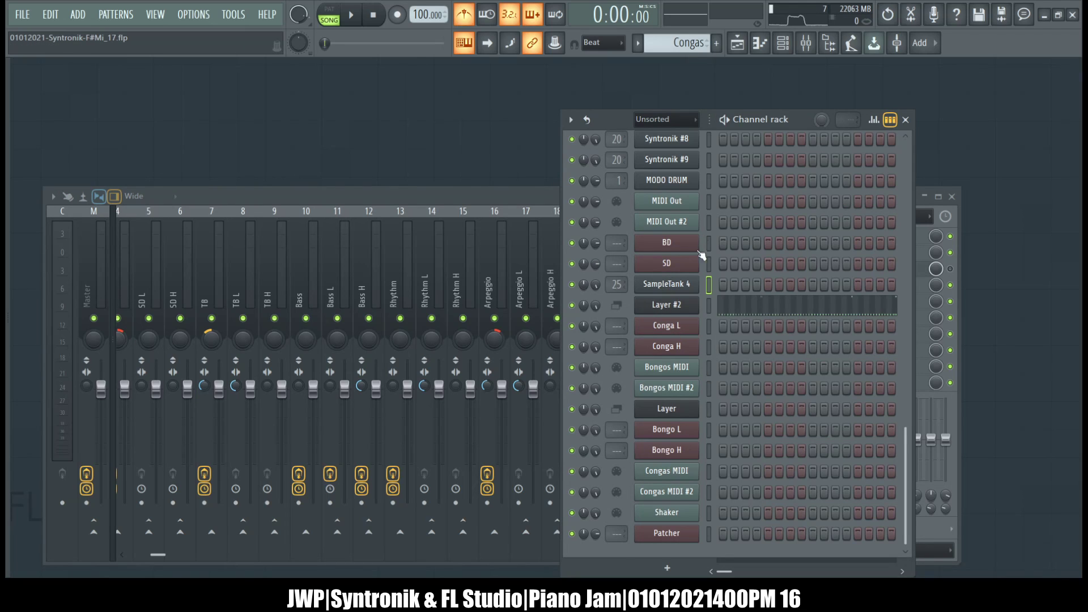
{"action": "scroll", "coordinate": [282, 320], "scroll_direction": "up", "scroll_amount": 4}
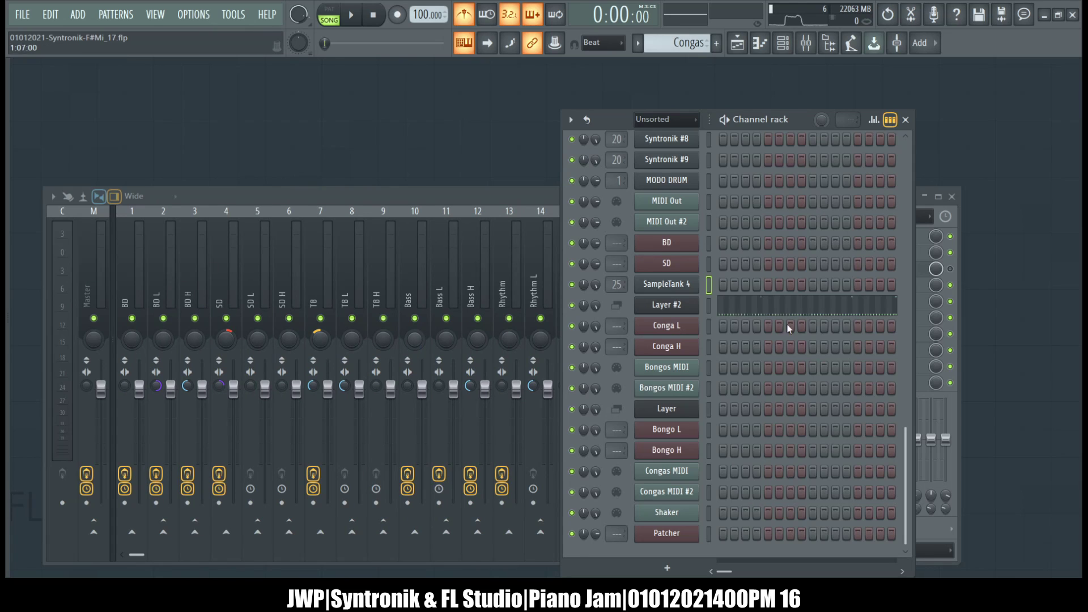
{"action": "scroll", "coordinate": [738, 279], "scroll_direction": "up", "scroll_amount": 2}
{"action": "scroll", "coordinate": [678, 403], "scroll_direction": "down", "scroll_amount": 2}
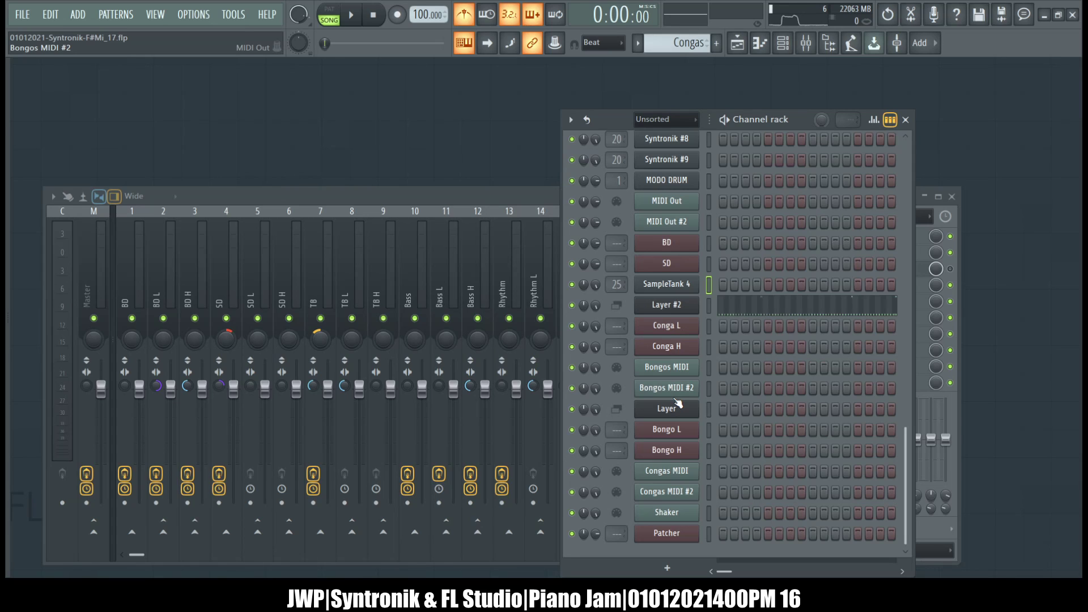
{"action": "scroll", "coordinate": [678, 403], "scroll_direction": "up", "scroll_amount": 15}
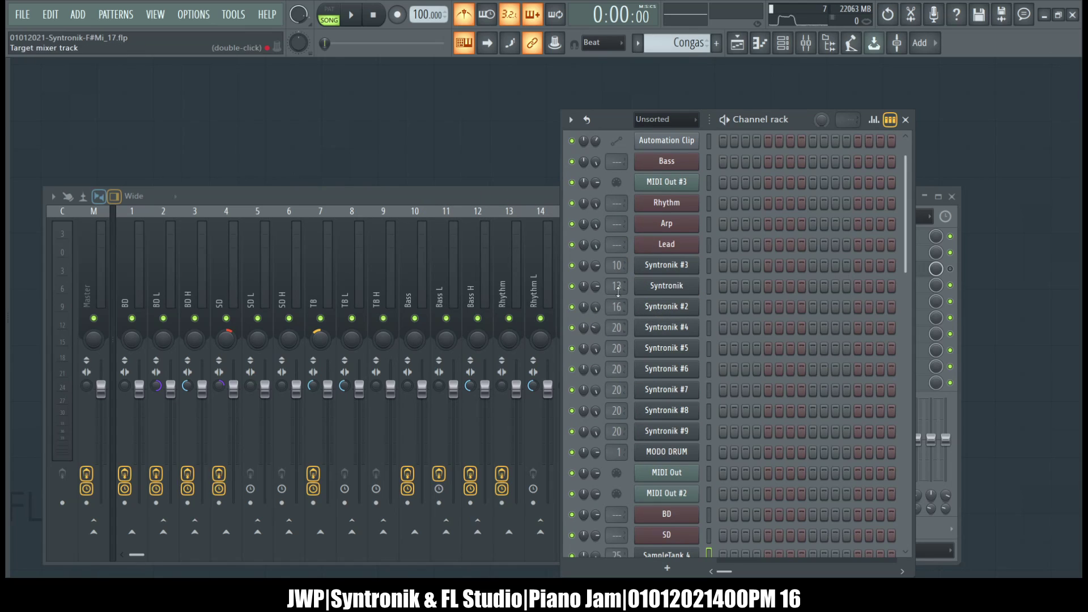
- Play the song and check the signal and routing of the Bongo L, Bongo H and Bongo Send tracks
{"action": "left_click", "coordinate": [352, 15]}
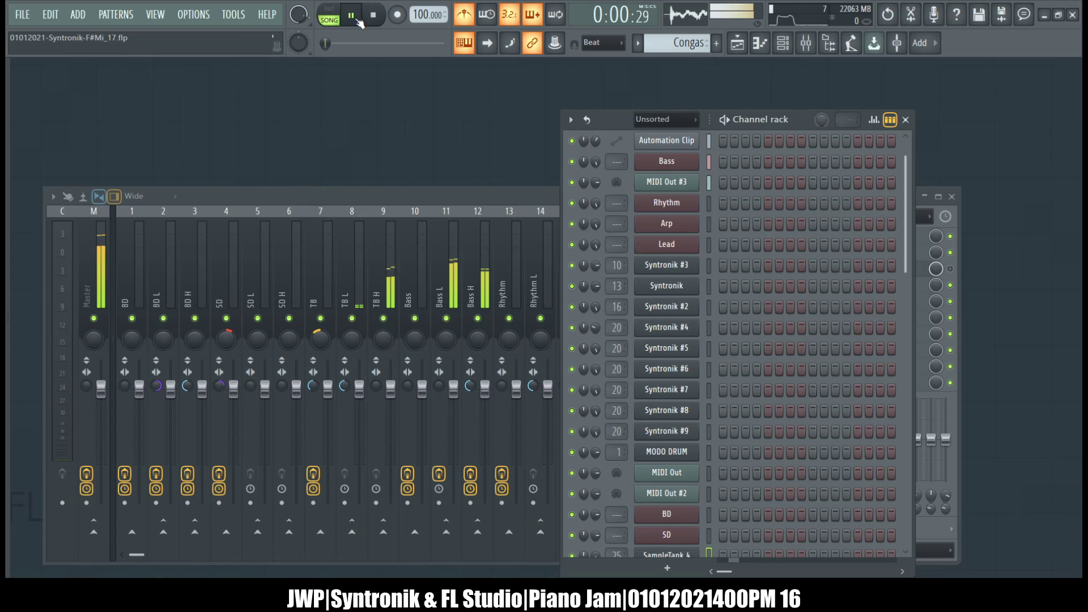
{"action": "left_click", "coordinate": [415, 199]}
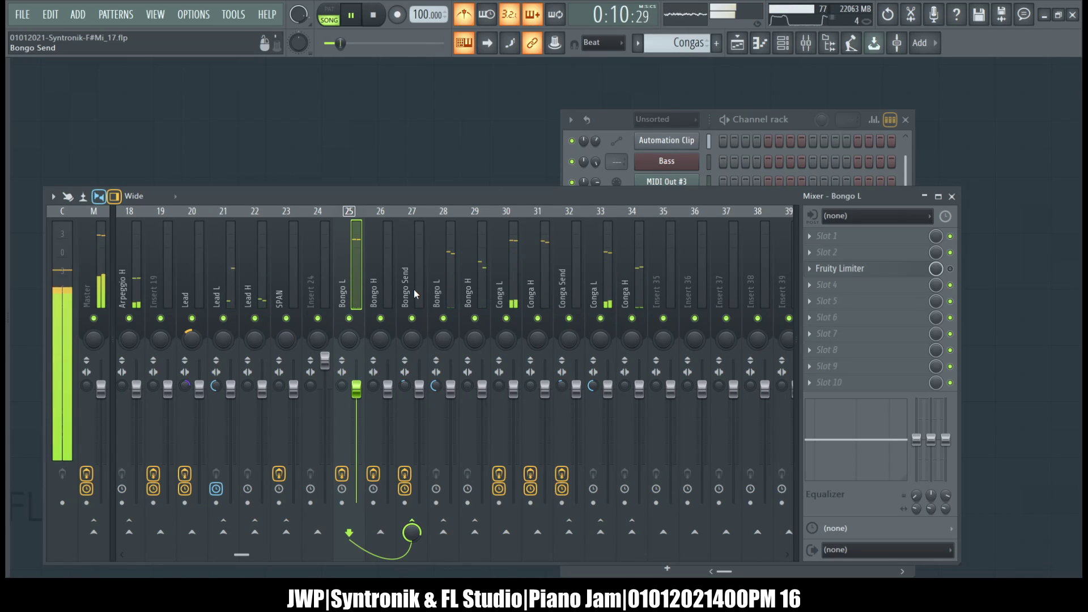
{"action": "left_click", "coordinate": [443, 277]}
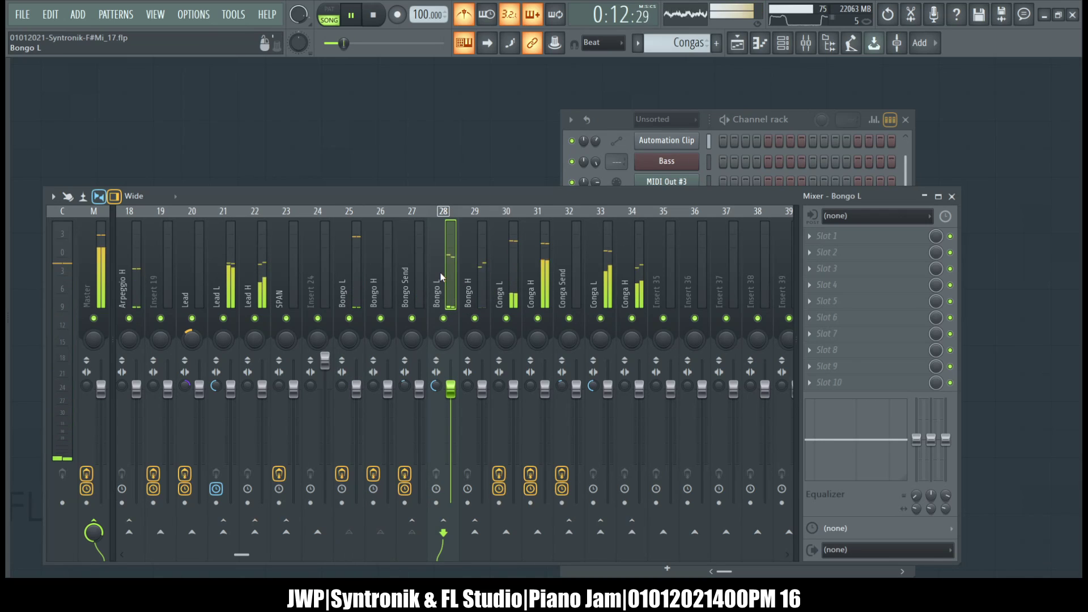
{"action": "left_click", "coordinate": [472, 273]}
{"action": "left_click", "coordinate": [413, 278]}
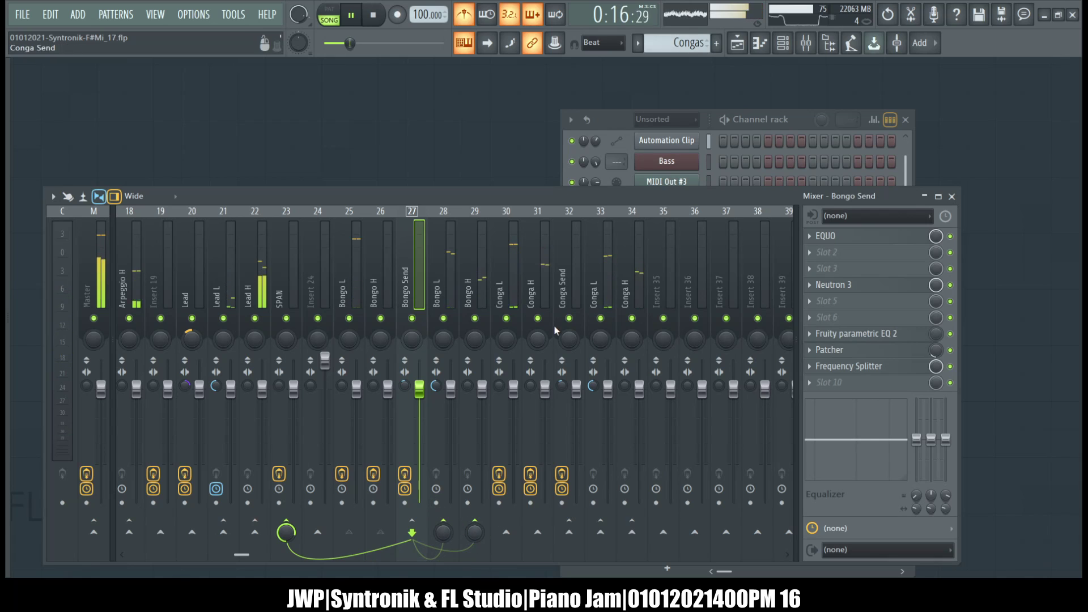
- Set the Conga Send, BD, SD and TB tracks' sends to their L and H band tracks to 0%
{"action": "left_click", "coordinate": [565, 298]}
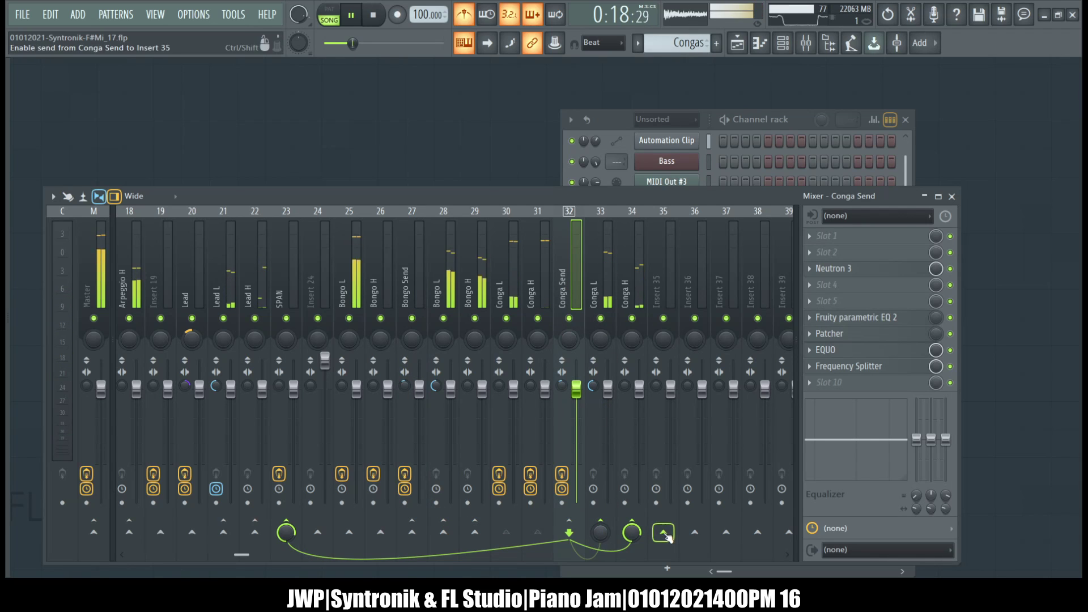
{"action": "scroll", "coordinate": [517, 289], "scroll_direction": "up", "scroll_amount": 10}
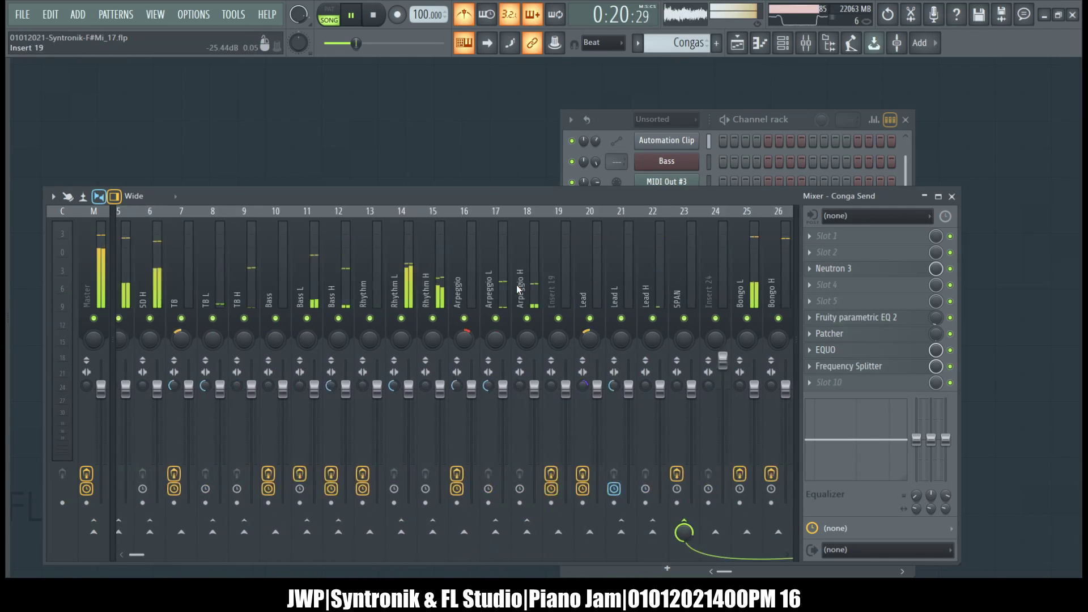
{"action": "left_click", "coordinate": [131, 270]}
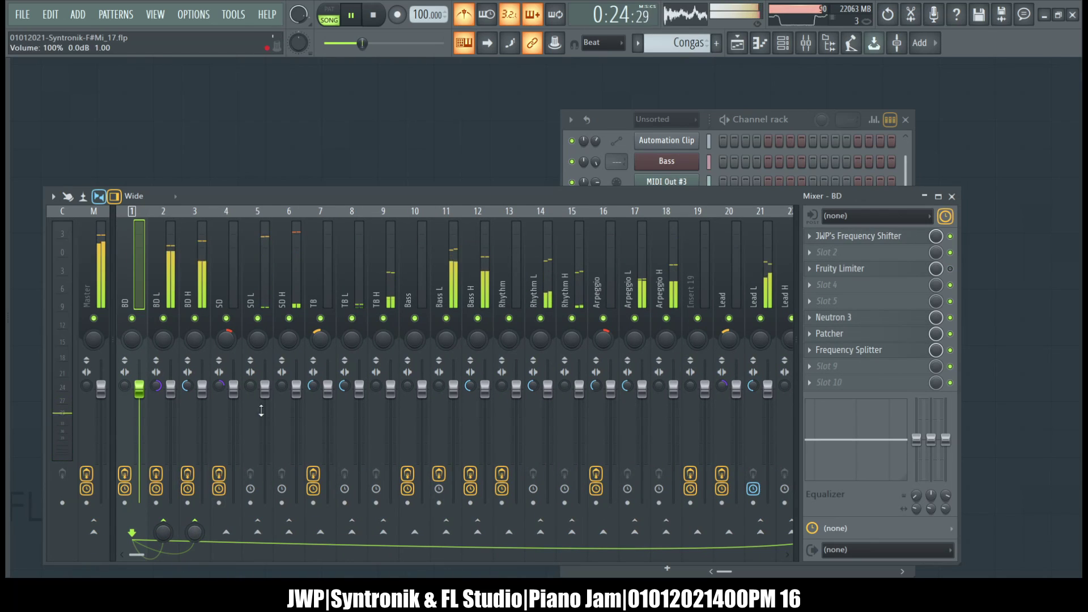
{"action": "left_click", "coordinate": [225, 294]}
{"action": "left_click", "coordinate": [318, 504]}
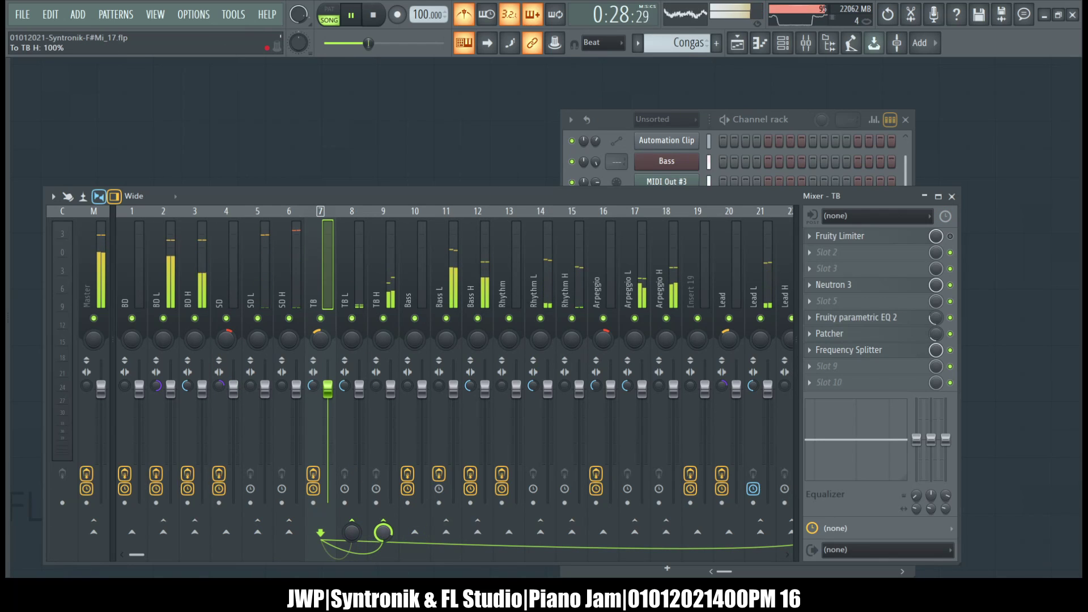
- Set the Bass and Rhythm tracks' sends to their L and H band tracks to 0%
{"action": "left_click", "coordinate": [439, 264]}
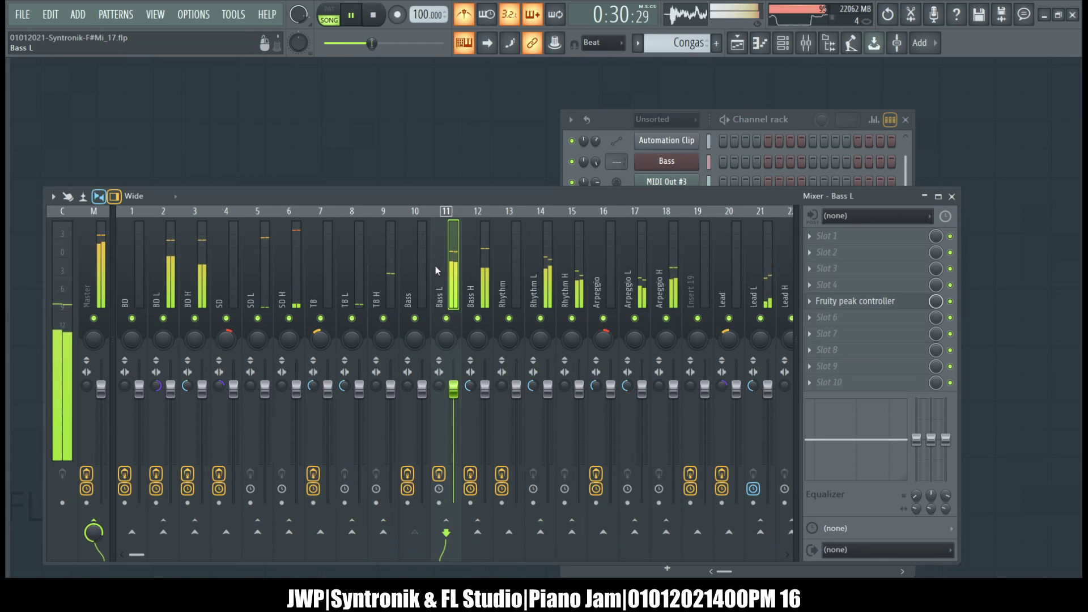
{"action": "left_click", "coordinate": [426, 266]}
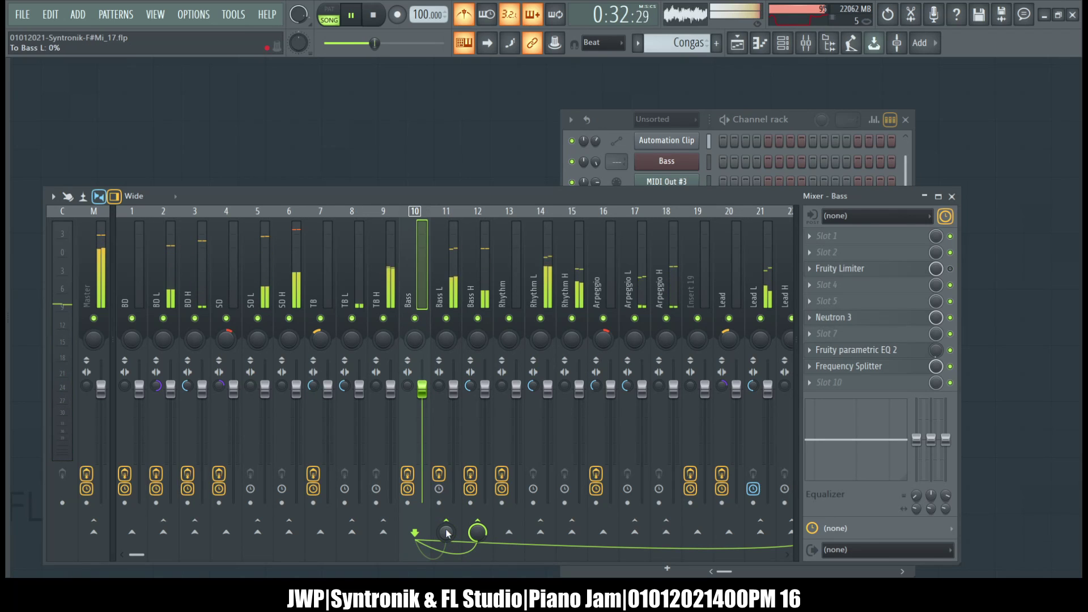
{"action": "left_click", "coordinate": [514, 270]}
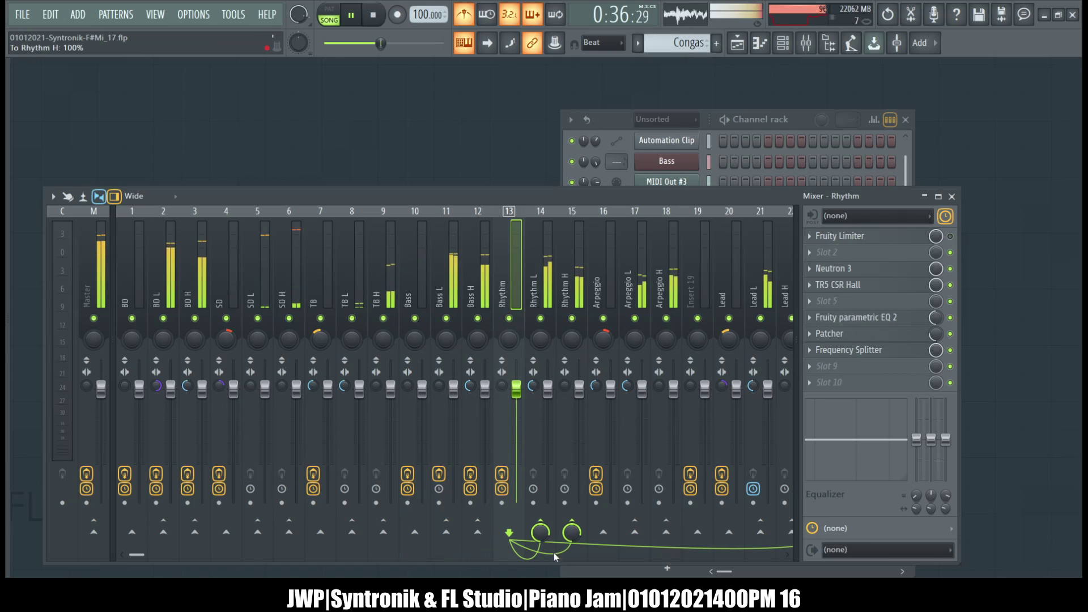
{"action": "left_click_drag", "start_coordinate": [540, 532], "coordinate": [540, 577]}
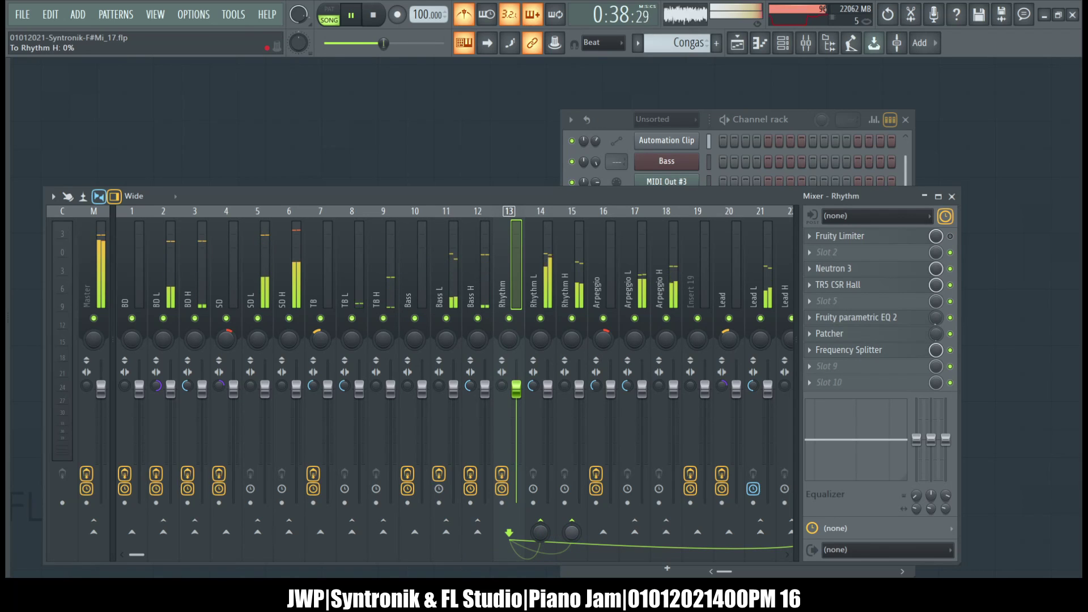
- Set the Arpeggio and Lead tracks' sends to their L and H band tracks to 0%
{"action": "left_click", "coordinate": [622, 297]}
{"action": "left_click", "coordinate": [602, 284]}
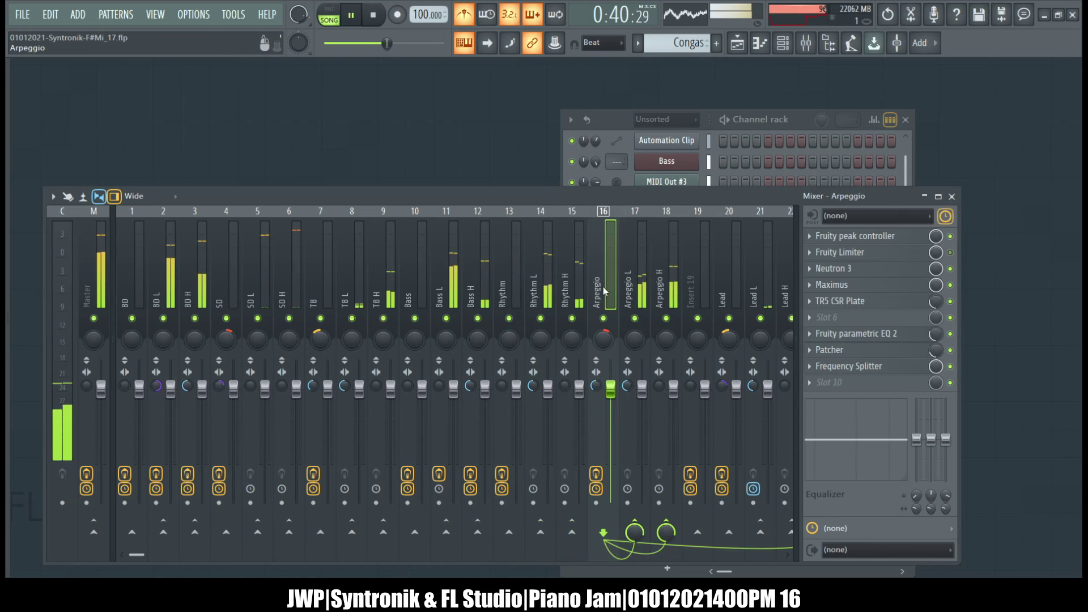
{"action": "left_click_drag", "start_coordinate": [668, 539], "coordinate": [668, 577]}
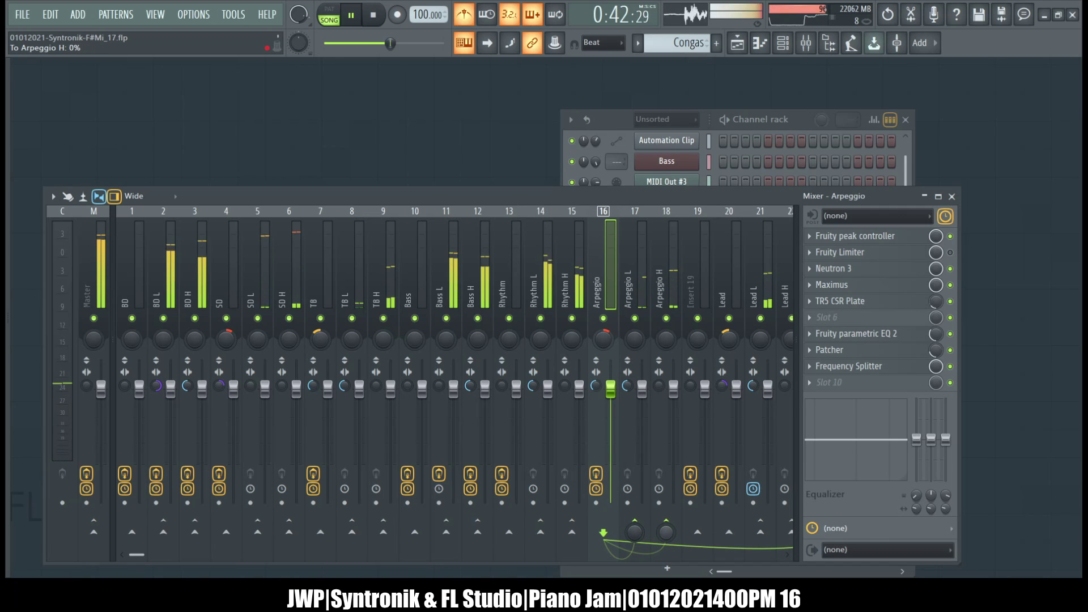
{"action": "scroll", "coordinate": [605, 288], "scroll_direction": "down", "scroll_amount": 4}
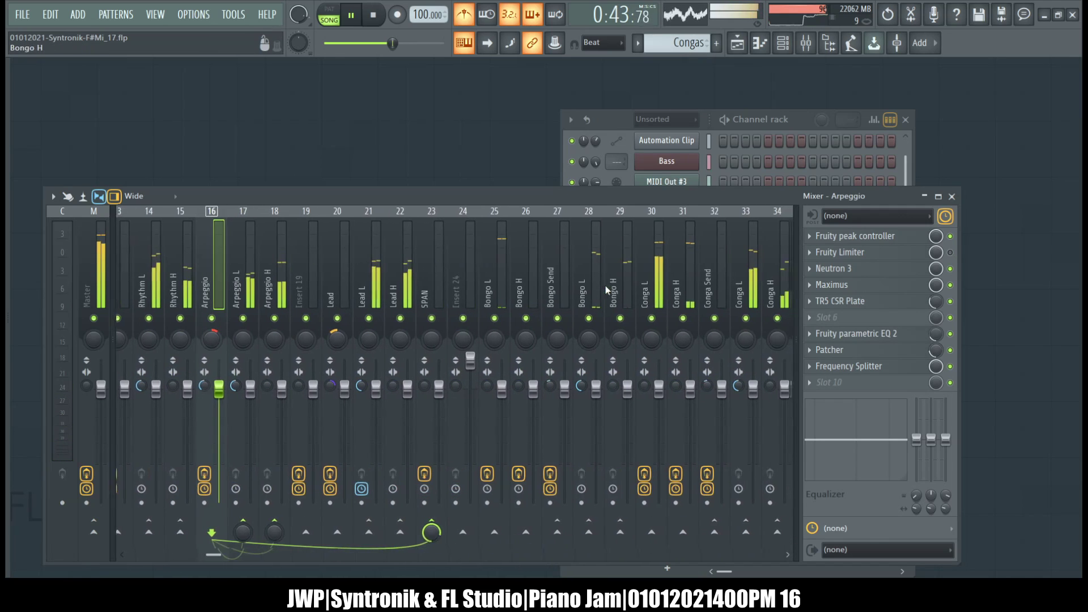
{"action": "left_click", "coordinate": [343, 284]}
{"action": "mouse_move", "coordinate": [366, 537]}
{"action": "left_mouse_down"}
{"action": "mouse_move", "coordinate": [365, 575]}
{"action": "mouse_move", "coordinate": [397, 575]}
{"action": "left_mouse_up"}
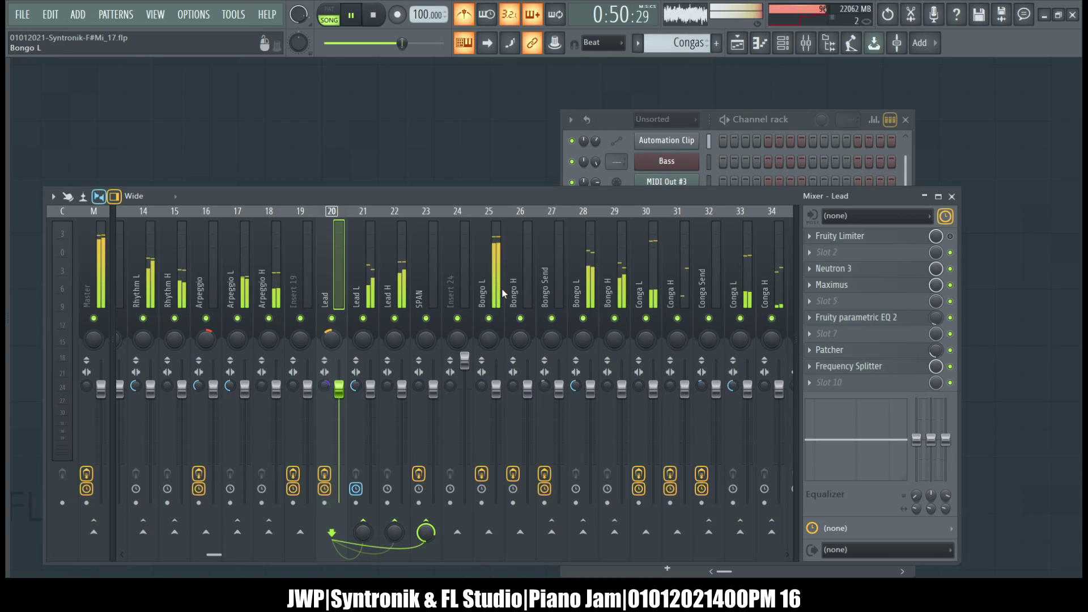
- Check the effects and routing of the Insert 24, Bongo Send and BD H tracks during playback
{"action": "left_click", "coordinate": [464, 282]}
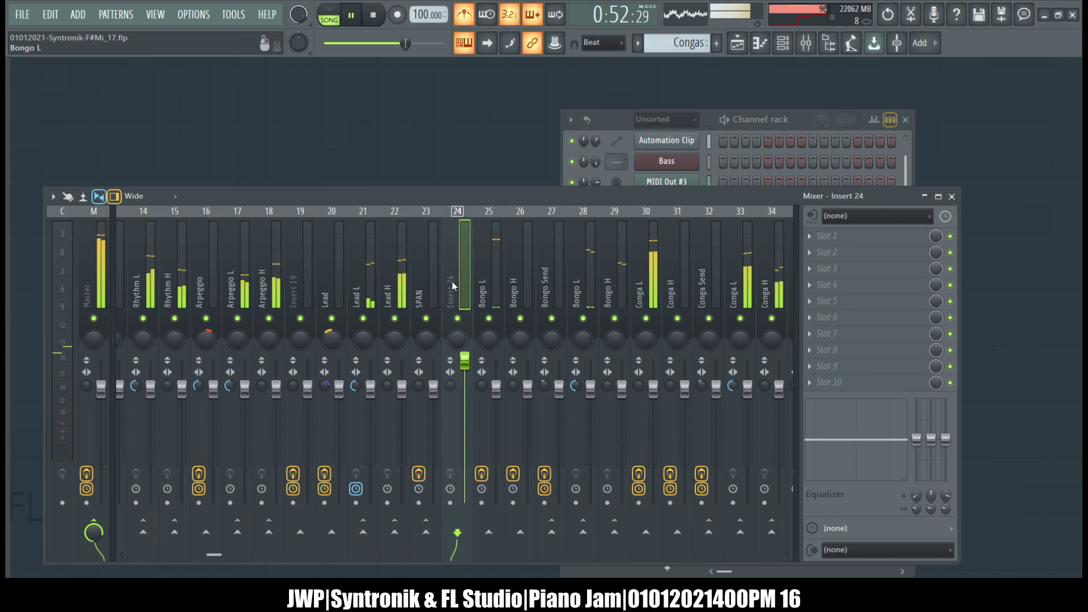
{"action": "left_click", "coordinate": [530, 285]}
{"action": "left_click", "coordinate": [549, 285]}
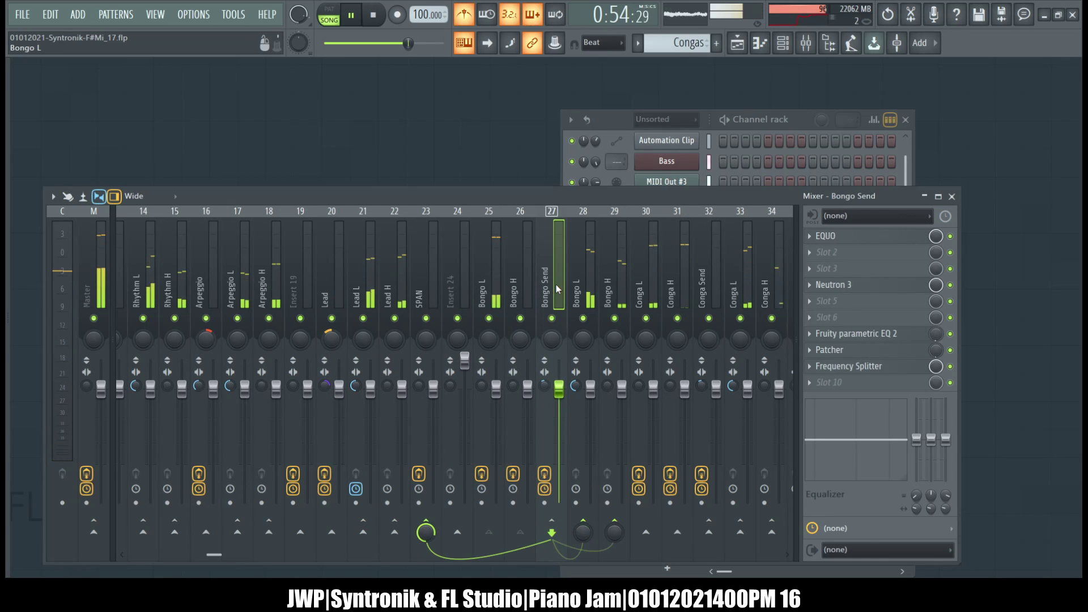
{"action": "left_click", "coordinate": [578, 288]}
{"action": "left_click_drag", "start_coordinate": [578, 288], "coordinate": [8, 362]}
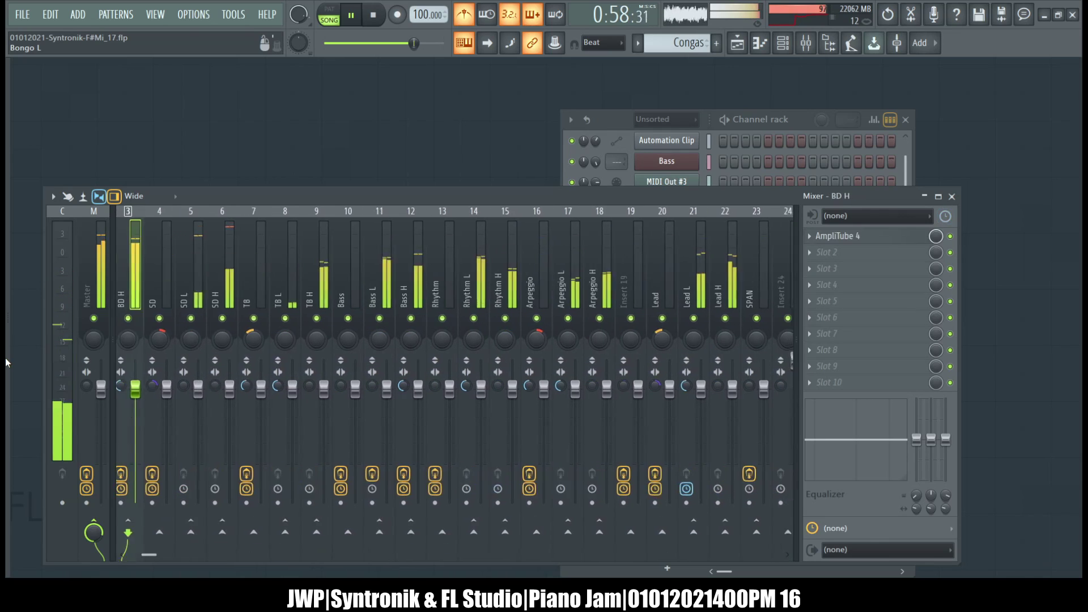
- Stop the playback and restore the TB track's panning to 25% left
{"action": "left_click", "coordinate": [384, 16]}
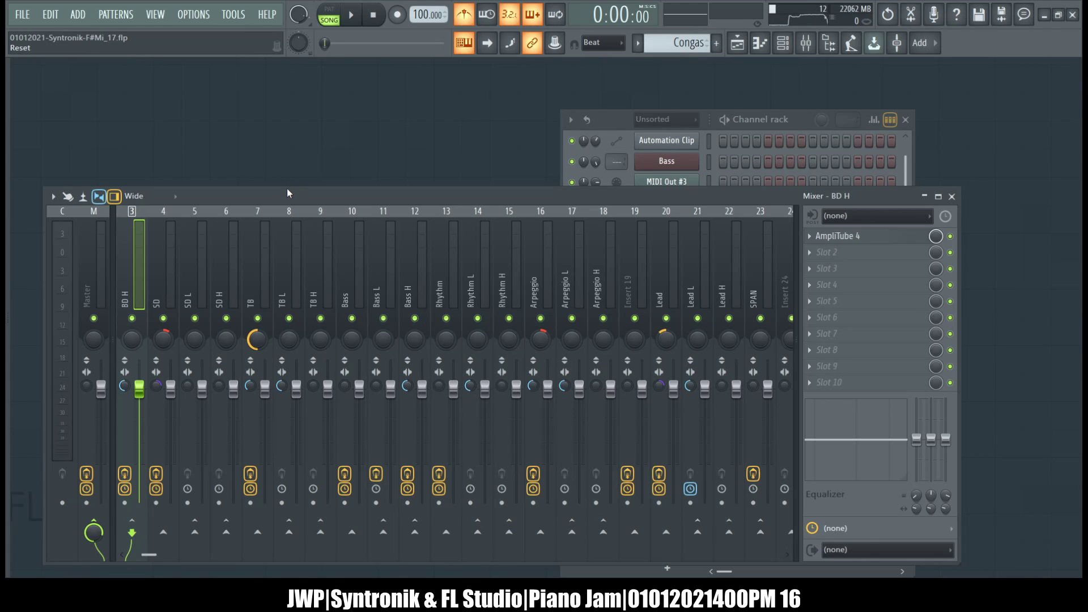
{"action": "key", "text": "ctrl+z"}
{"action": "left_click", "coordinate": [257, 339]}
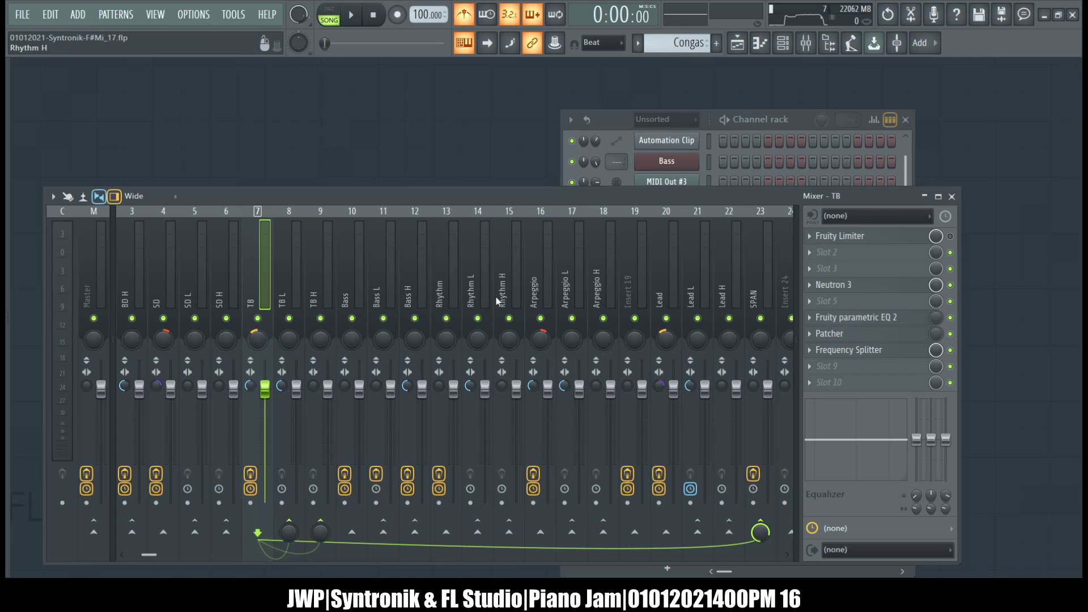
- Check the panning across the mixer tracks, including TB and SD
{"action": "scroll", "coordinate": [531, 282], "scroll_direction": "down", "scroll_amount": 3}
{"action": "left_click", "coordinate": [532, 282]}
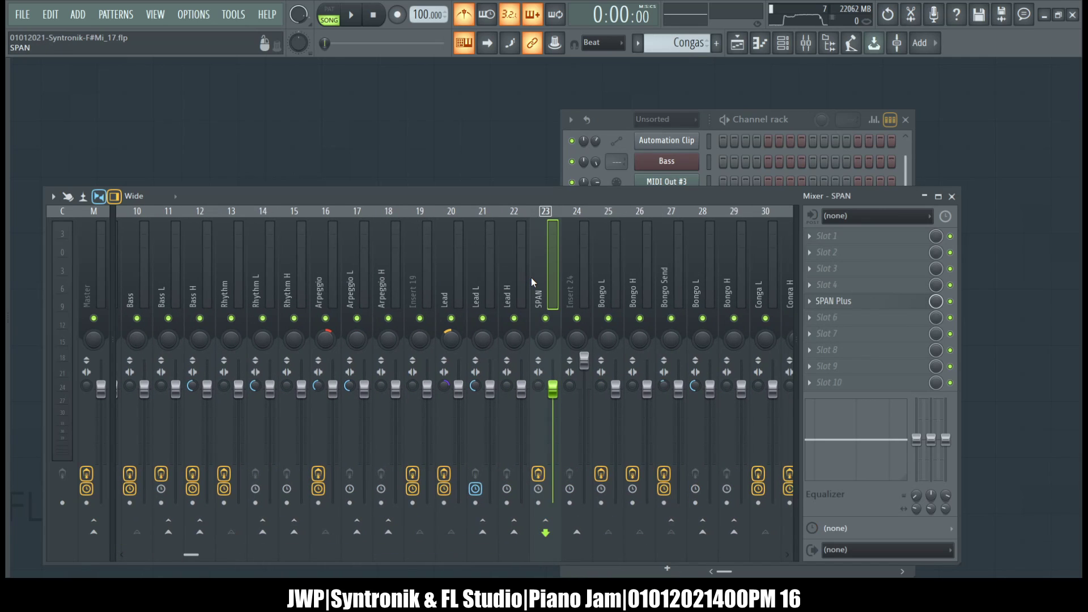
{"action": "scroll", "coordinate": [532, 282], "scroll_direction": "down", "scroll_amount": 6}
{"action": "scroll", "coordinate": [531, 278], "scroll_direction": "up", "scroll_amount": 8}
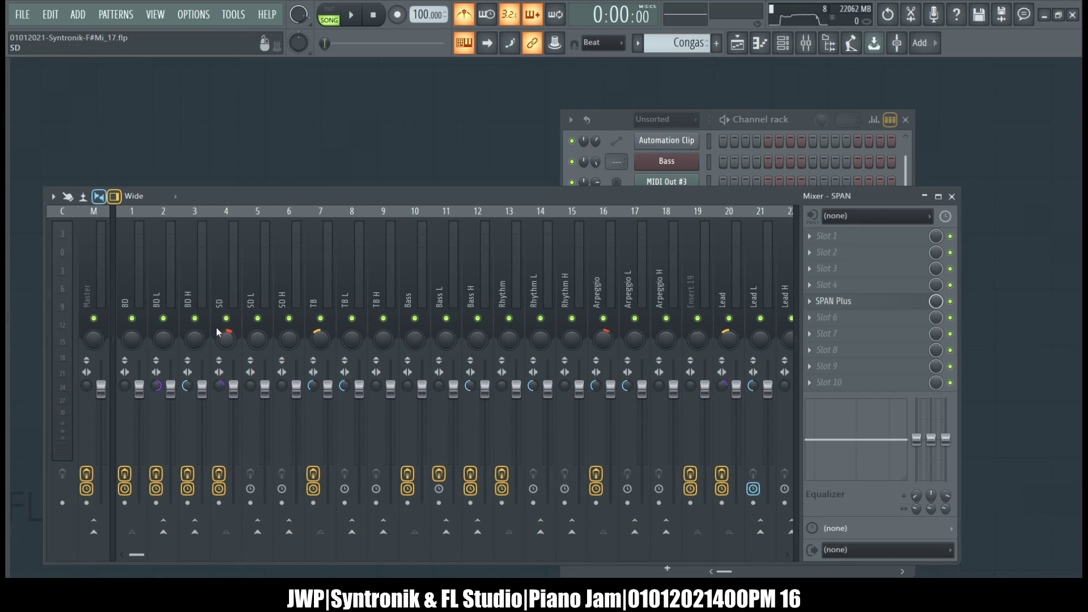
{"action": "left_click", "coordinate": [320, 340]}
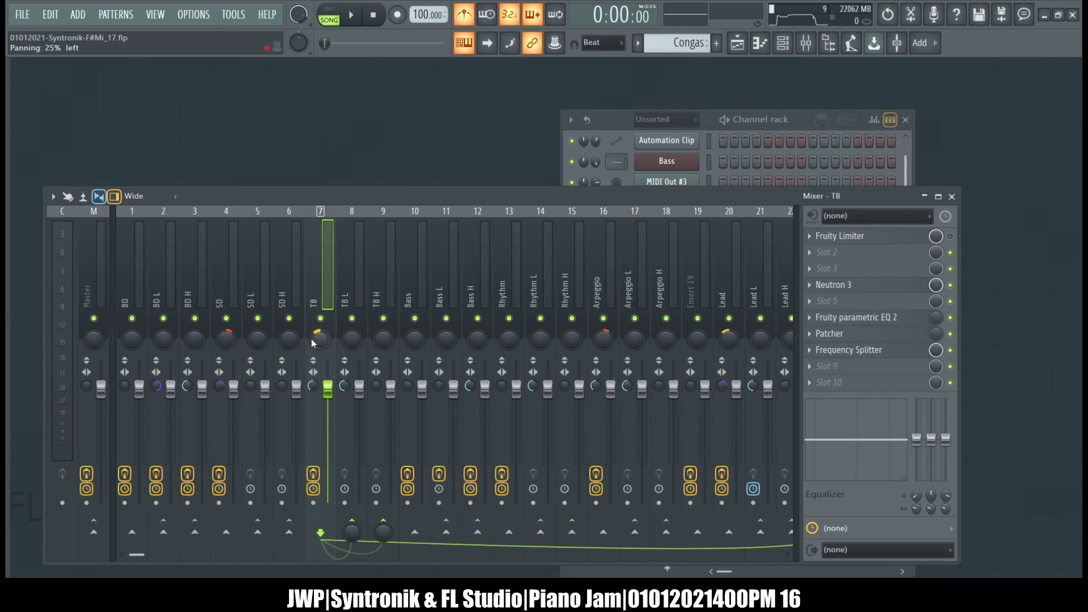
{"action": "left_click", "coordinate": [234, 337]}
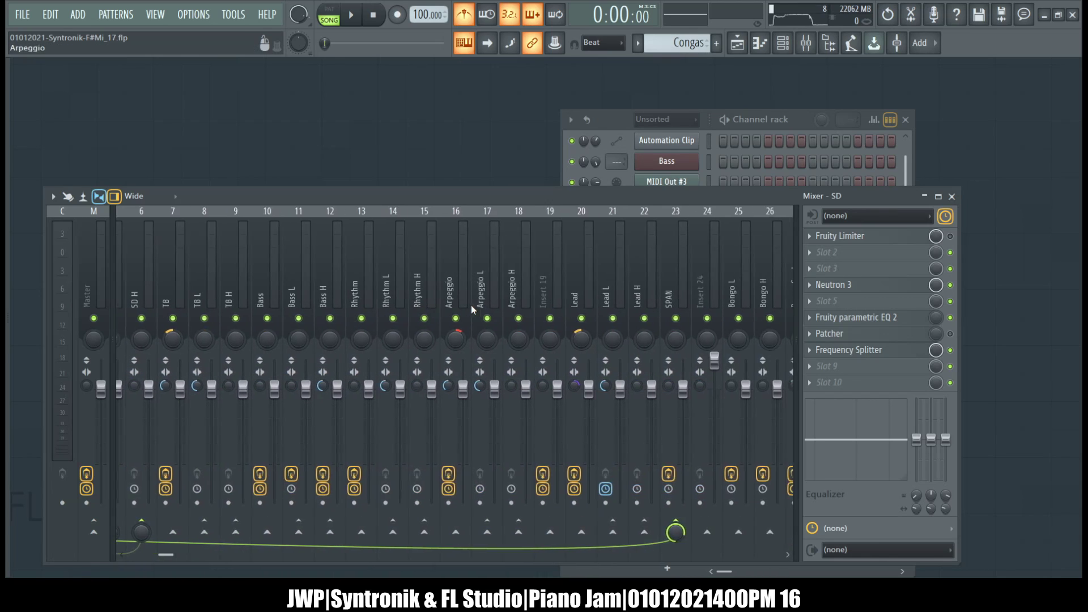
- Close the channel rack and play the song with the Master track's Tonal Balance Control 2 open on the EDM target
{"action": "left_click", "coordinate": [906, 120]}
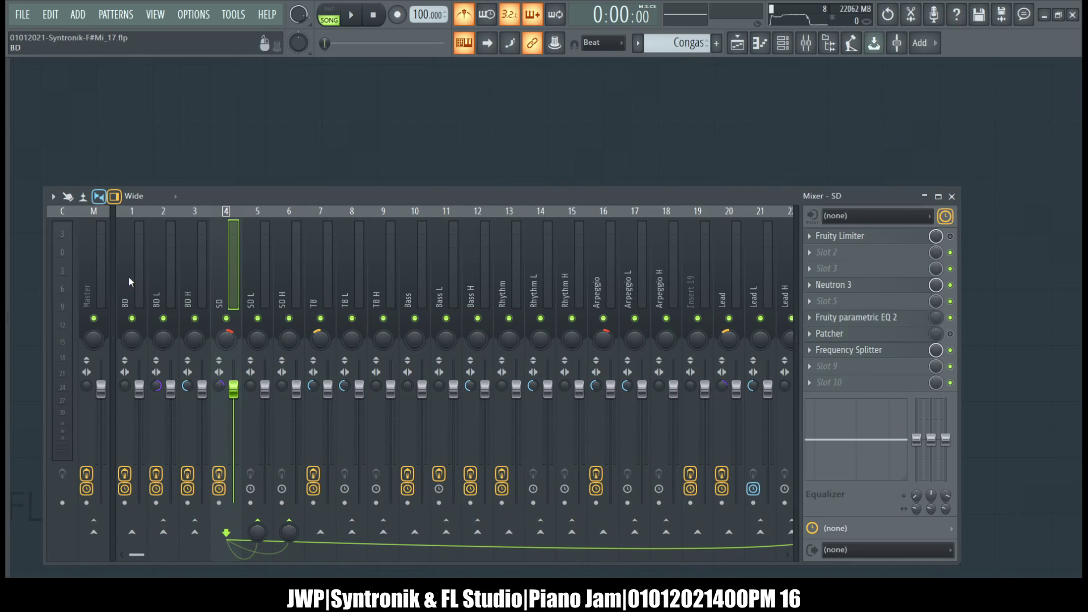
{"action": "left_click", "coordinate": [94, 266]}
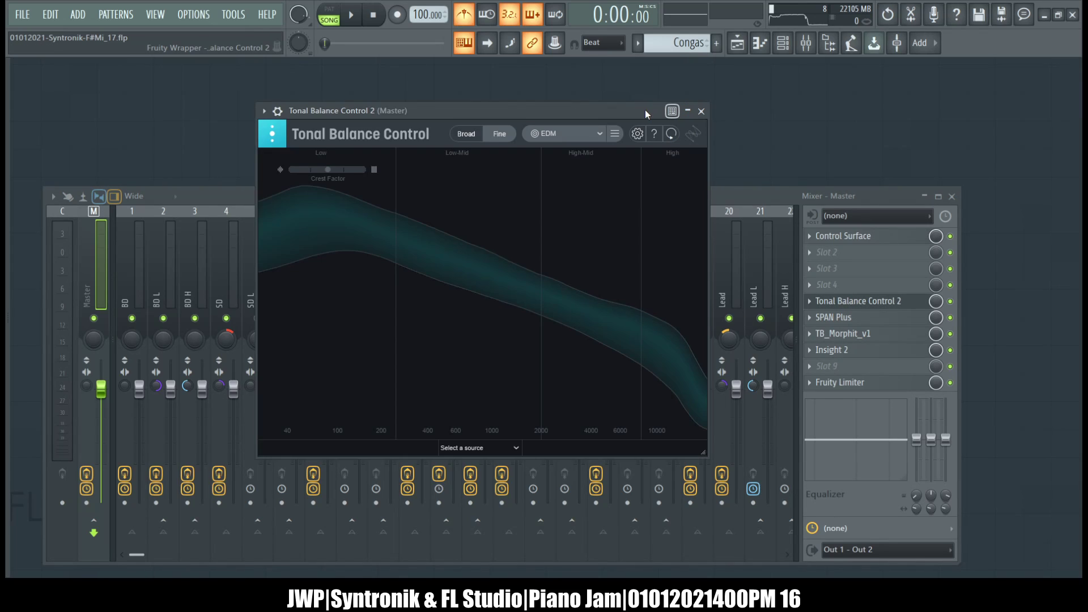
{"action": "left_click_drag", "start_coordinate": [527, 119], "coordinate": [419, 74]}
{"action": "key", "text": "space"}
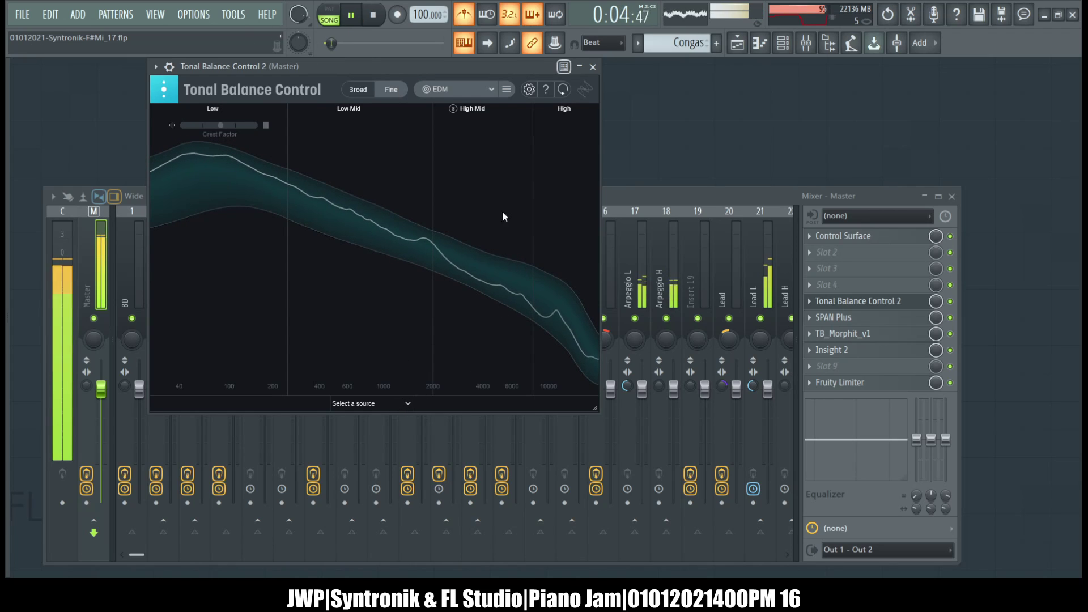
- Clear the Lead L track's custom latency in the reopened mixer and stop the playback
{"action": "left_click", "coordinate": [951, 196]}
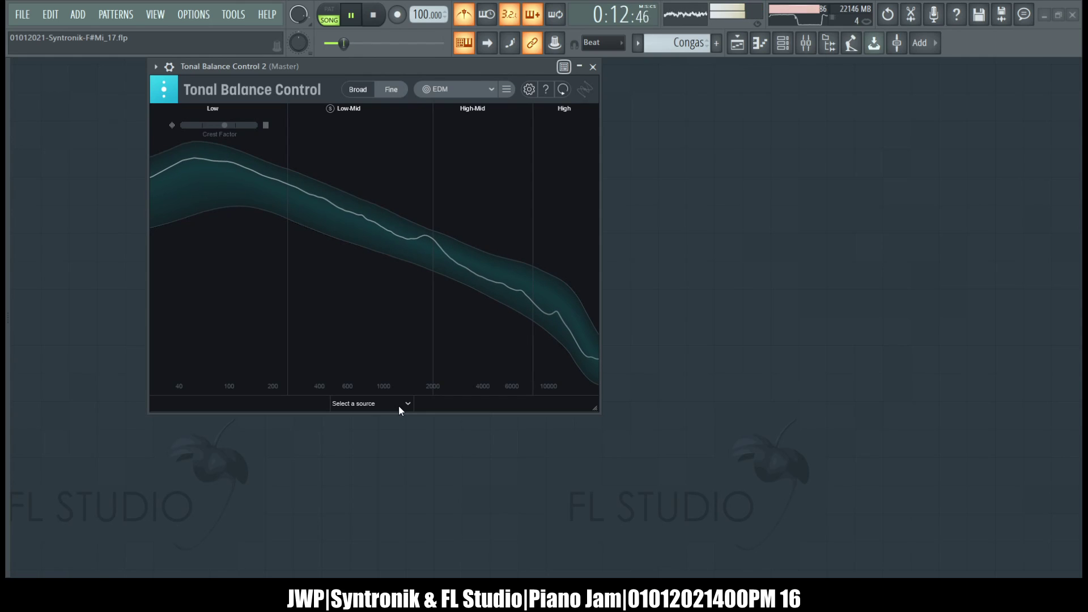
{"action": "left_click", "coordinate": [783, 43]}
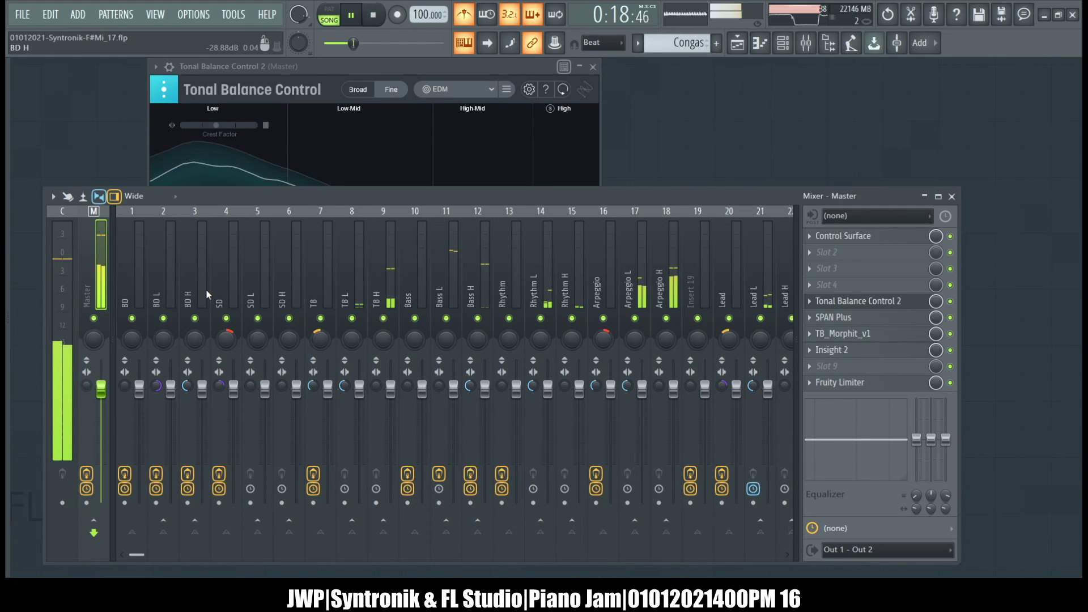
{"action": "scroll", "coordinate": [350, 267], "scroll_direction": "down", "scroll_amount": 3}
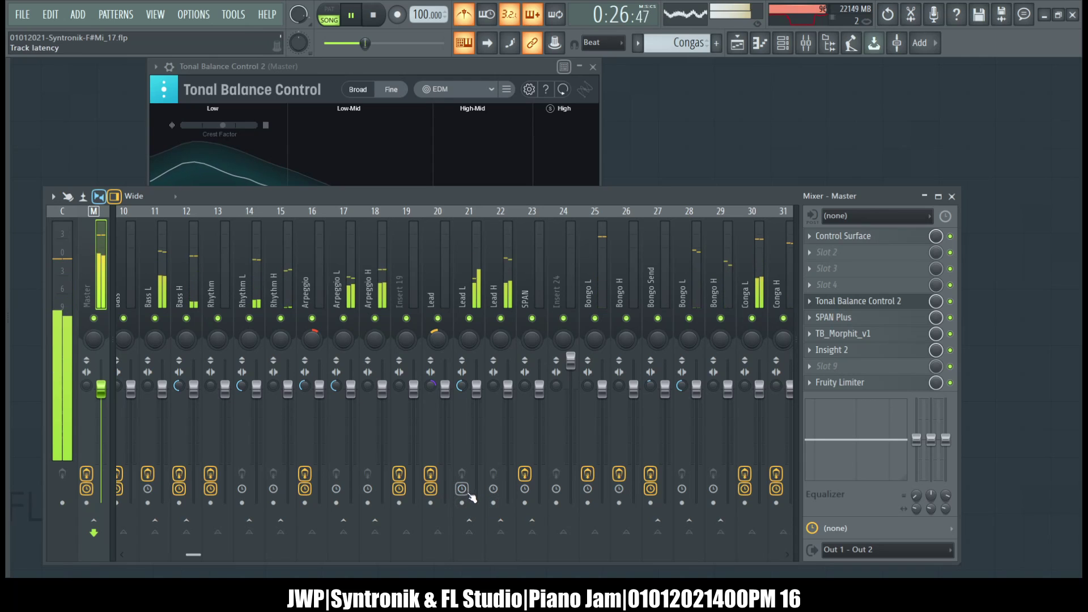
{"action": "left_click", "coordinate": [375, 16]}
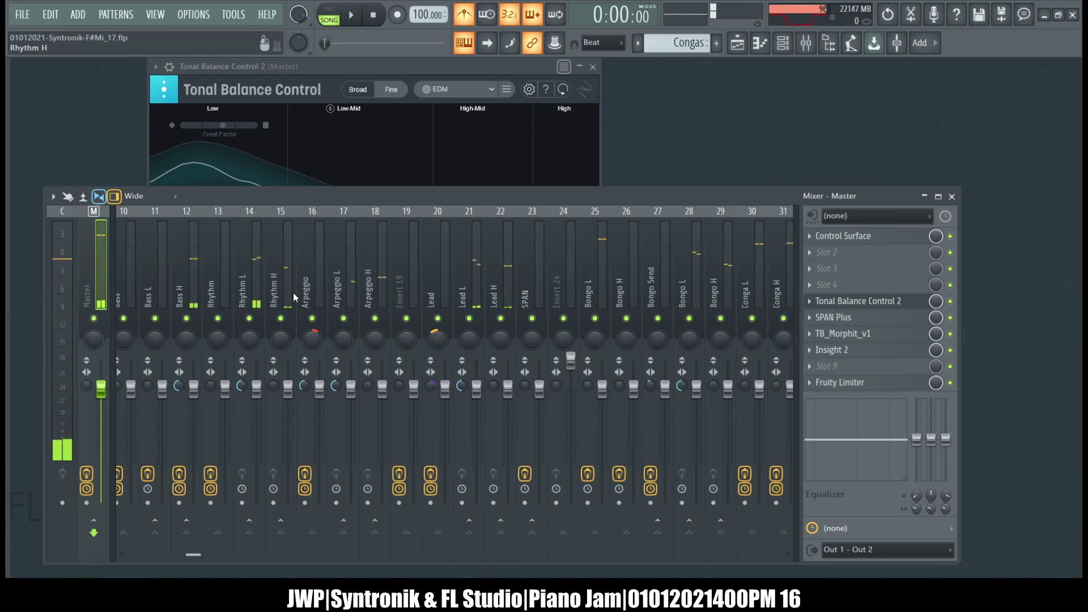
- Solo the Rhythm track with its Rhythm L and Rhythm H tracks and play the song
{"action": "right_click", "coordinate": [312, 319]}
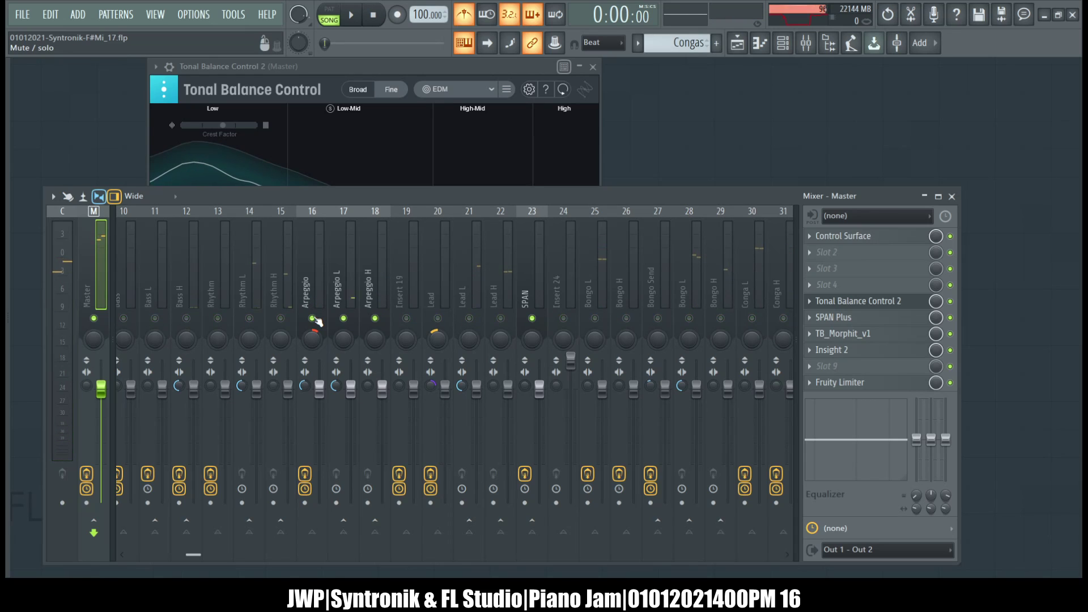
{"action": "right_click", "coordinate": [218, 319]}
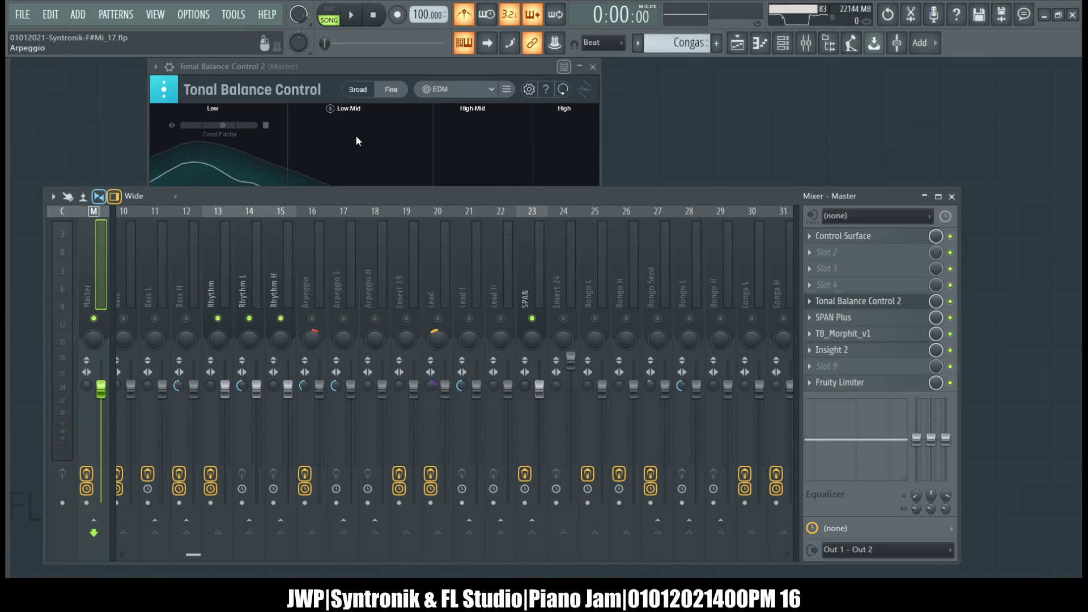
{"action": "left_click", "coordinate": [351, 15]}
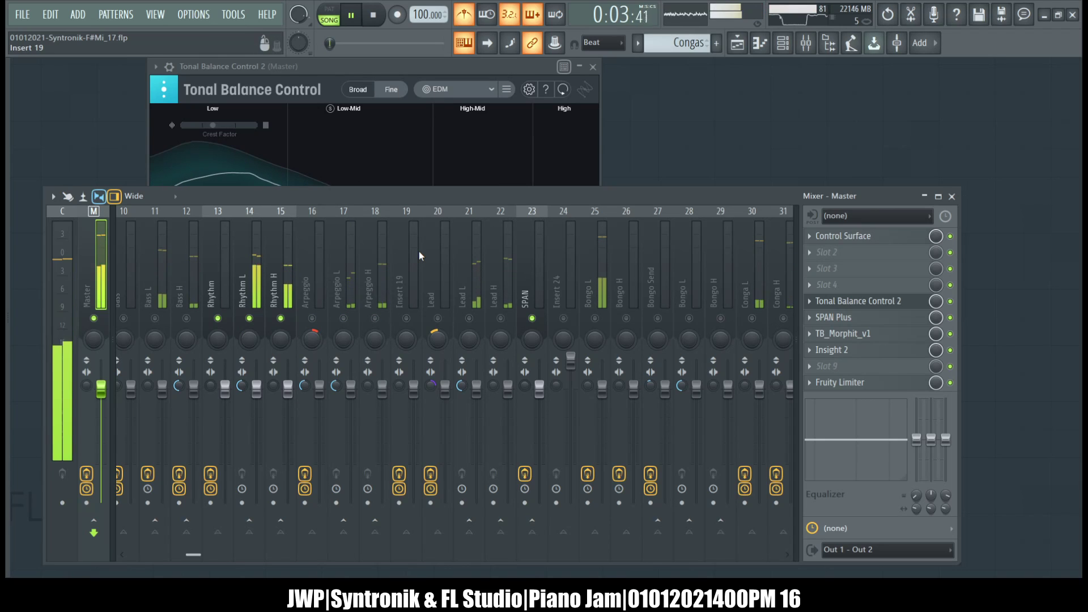
- Check the meters of the muted and soloed band tracks while the Rhythm solo plays, and restart the song
{"action": "scroll", "coordinate": [420, 251], "scroll_direction": "left", "scroll_amount": 7}
{"action": "scroll", "coordinate": [420, 251], "scroll_direction": "left", "scroll_amount": 2}
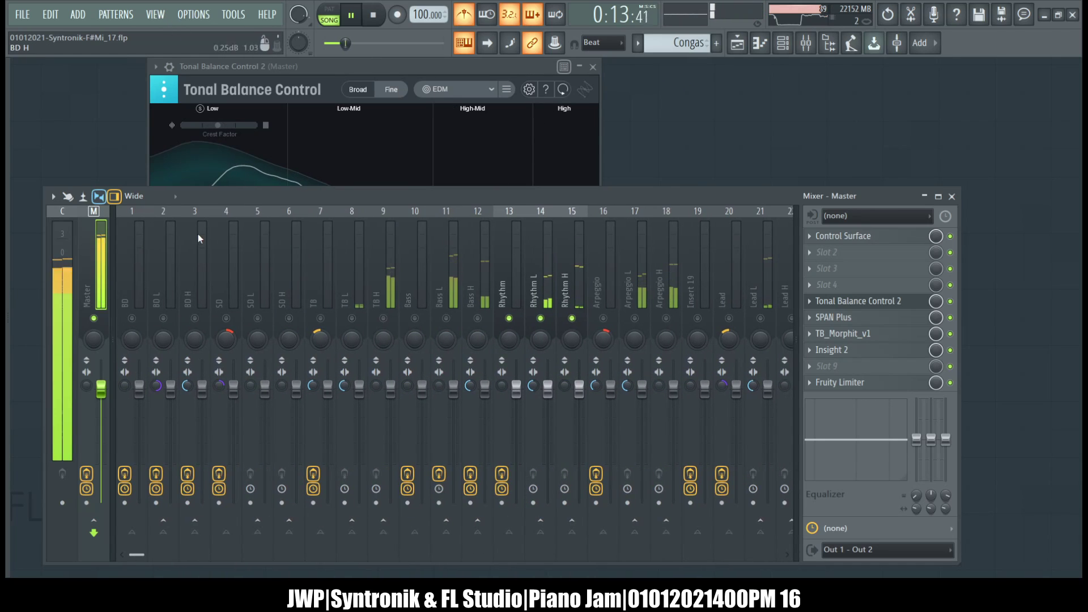
{"action": "left_click", "coordinate": [133, 259]}
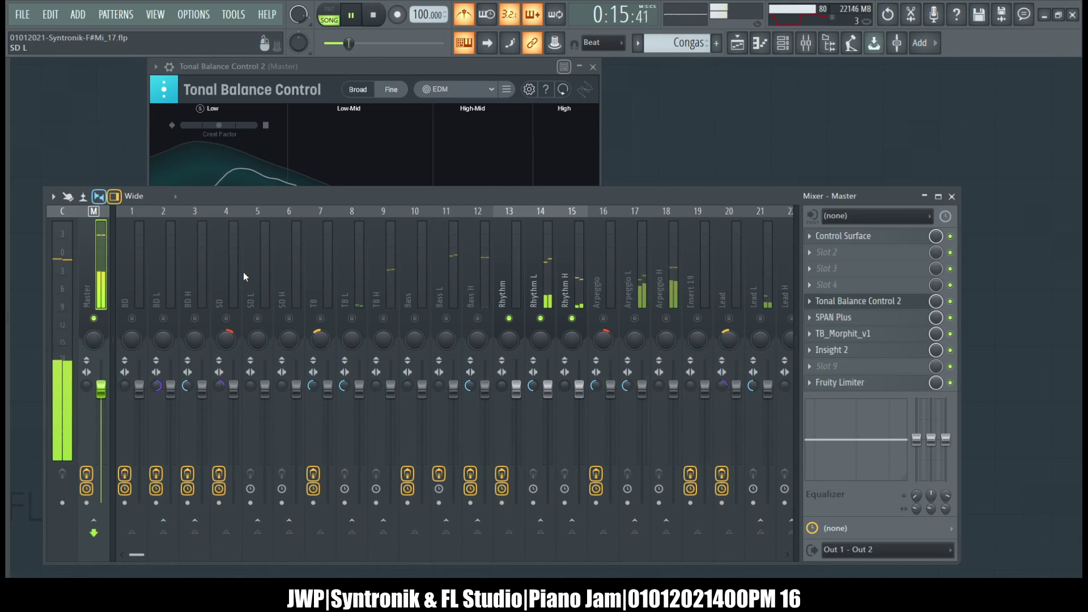
{"action": "key", "text": "Left"}
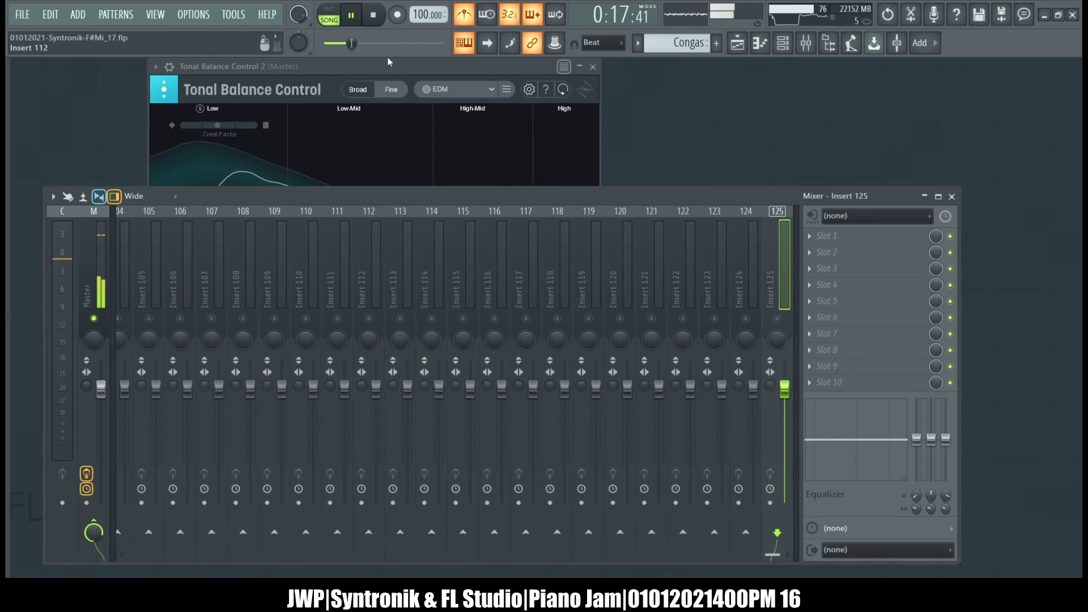
{"action": "key", "text": "space"}
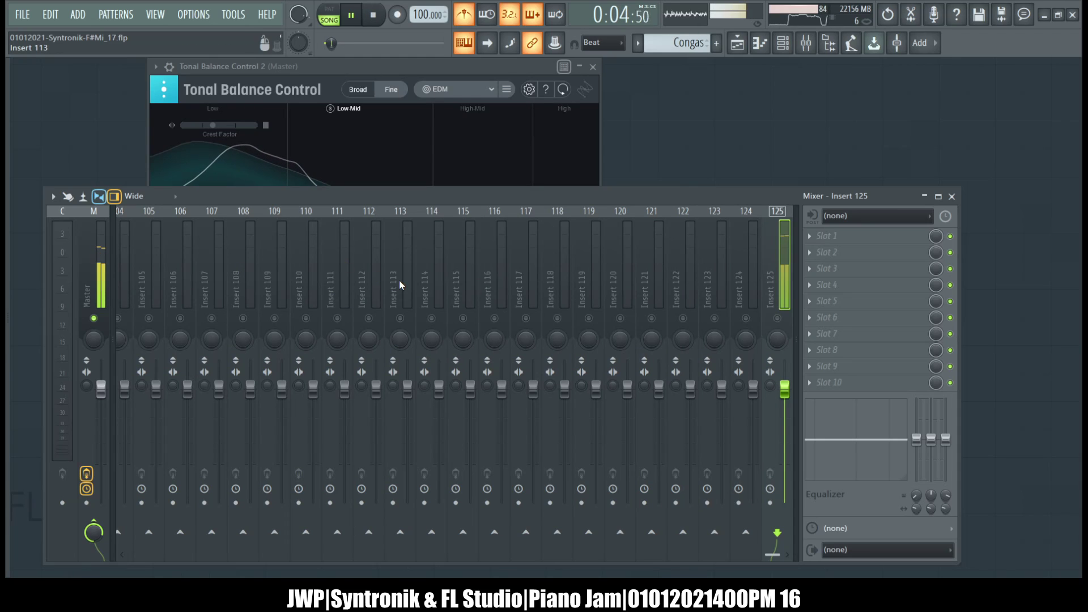
- Return to the first mixer tracks and release the Rhythm solo so that all tracks play
{"action": "scroll", "coordinate": [399, 281], "scroll_direction": "up", "scroll_amount": 20}
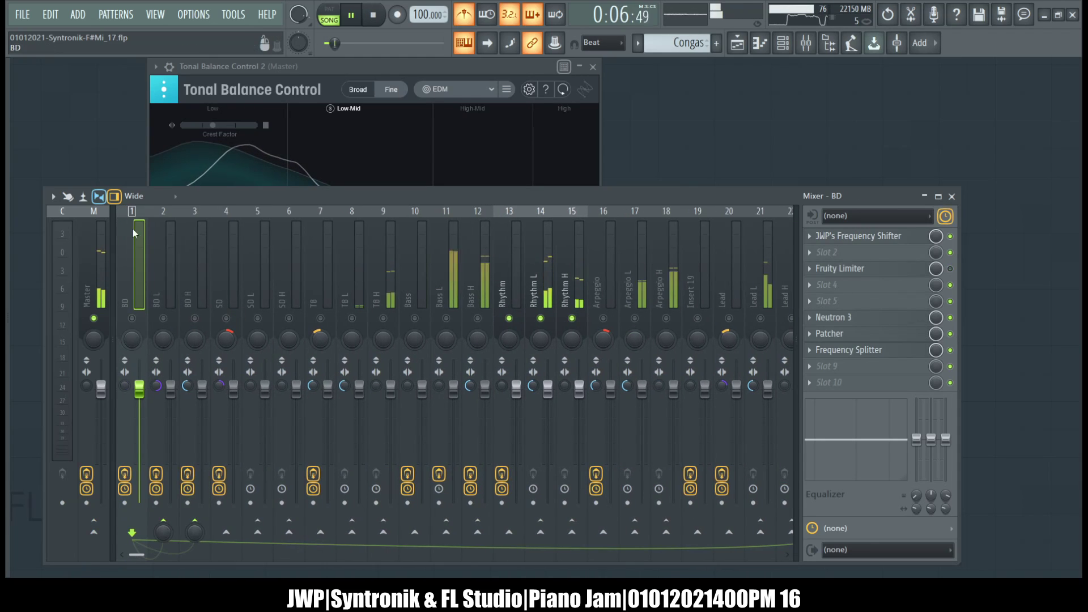
{"action": "scroll", "coordinate": [399, 280], "scroll_direction": "up", "scroll_amount": 1}
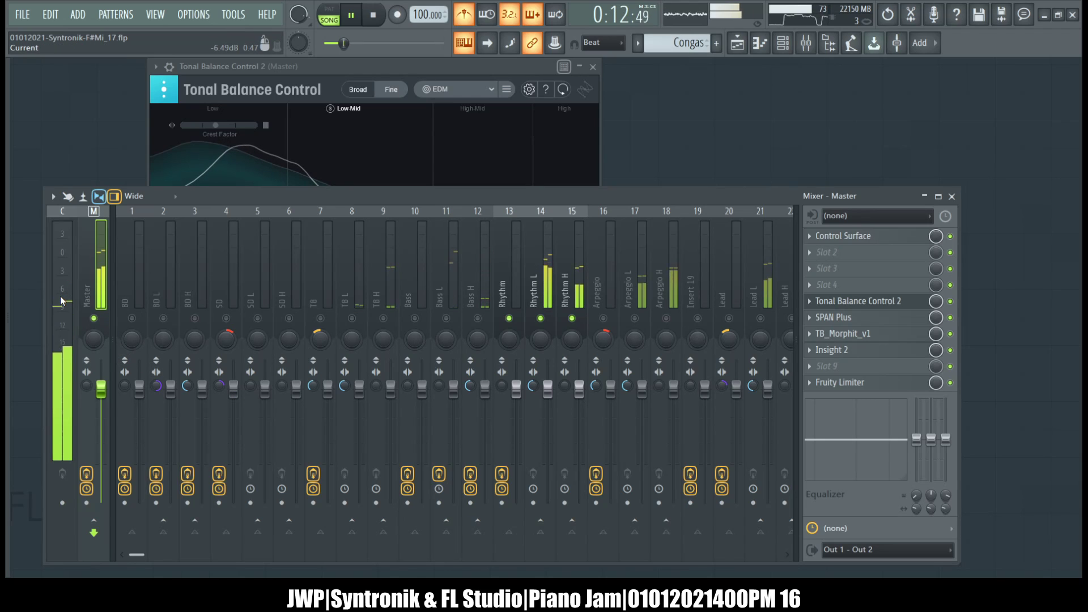
{"action": "right_click", "coordinate": [509, 318]}
{"action": "right_click", "coordinate": [510, 319]}
{"action": "right_click", "coordinate": [510, 318]}
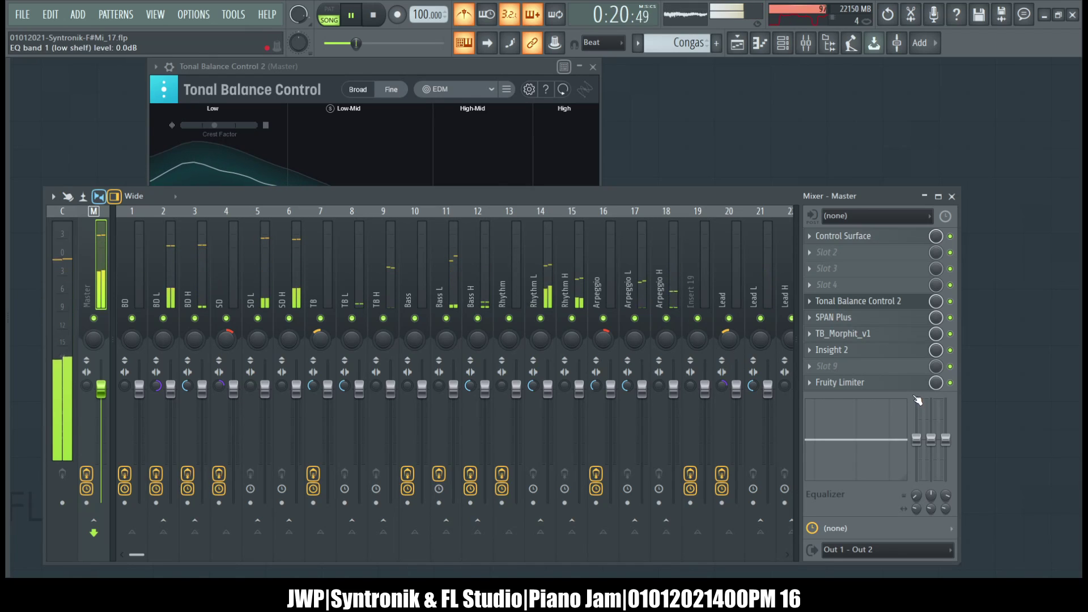
- Examine the Master output in Fruity Limiter and SPAN Plus with the mixer moved aside, and stop the song
{"action": "left_click", "coordinate": [840, 383]}
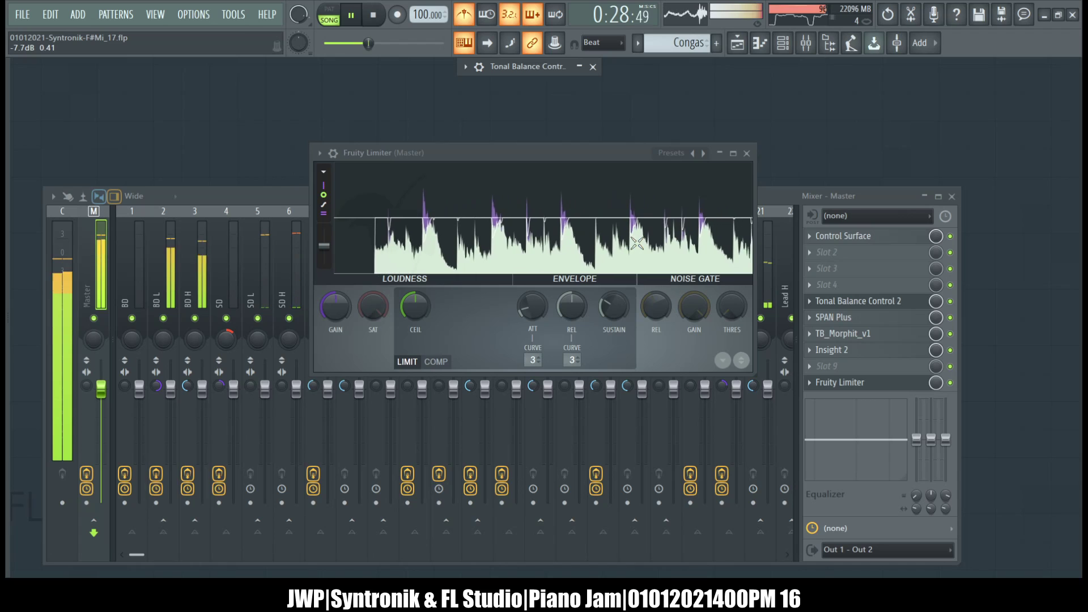
{"action": "left_click", "coordinate": [853, 322]}
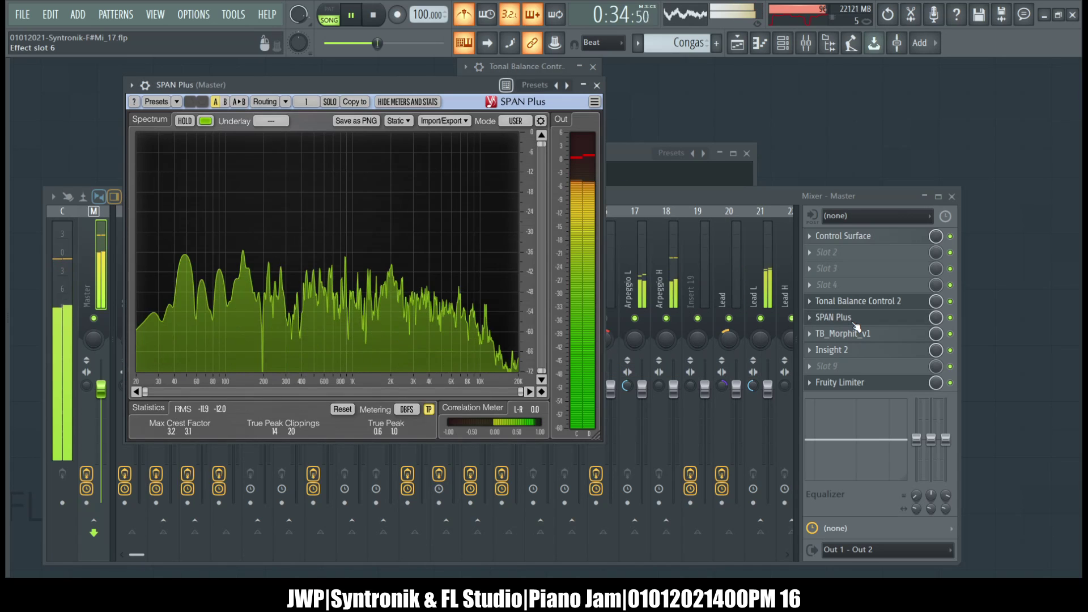
{"action": "left_click", "coordinate": [642, 196]}
{"action": "left_click_drag", "start_coordinate": [568, 191], "coordinate": [831, 203]}
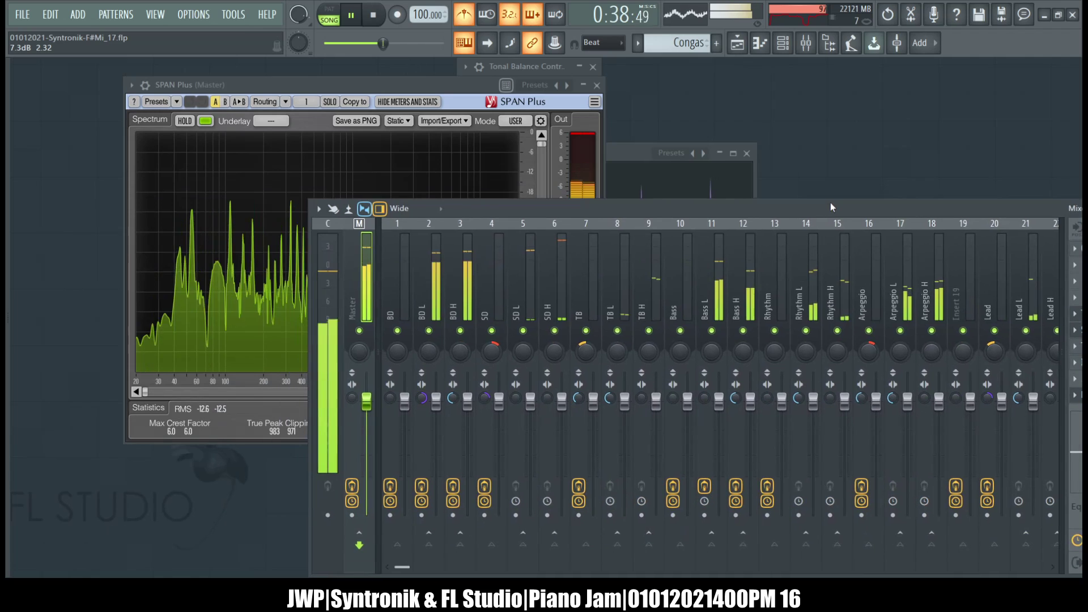
{"action": "key", "text": "space"}
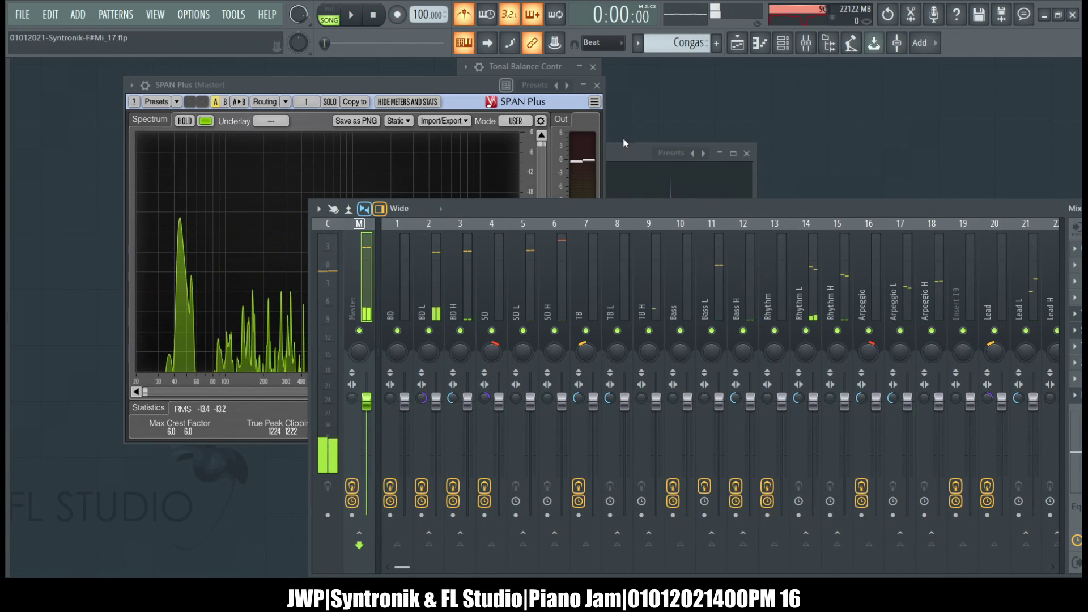
- Close Fruity Limiter, solo the BD track with its BD L and BD H tracks, and play the song
{"action": "left_click", "coordinate": [746, 153]}
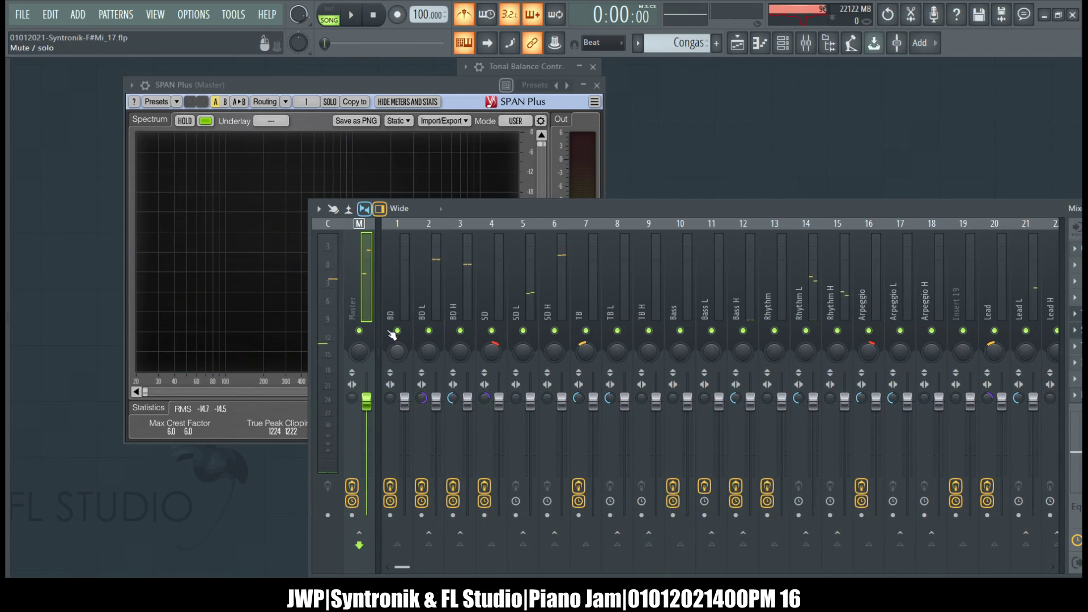
{"action": "left_click", "coordinate": [394, 312]}
{"action": "right_click", "coordinate": [397, 331]}
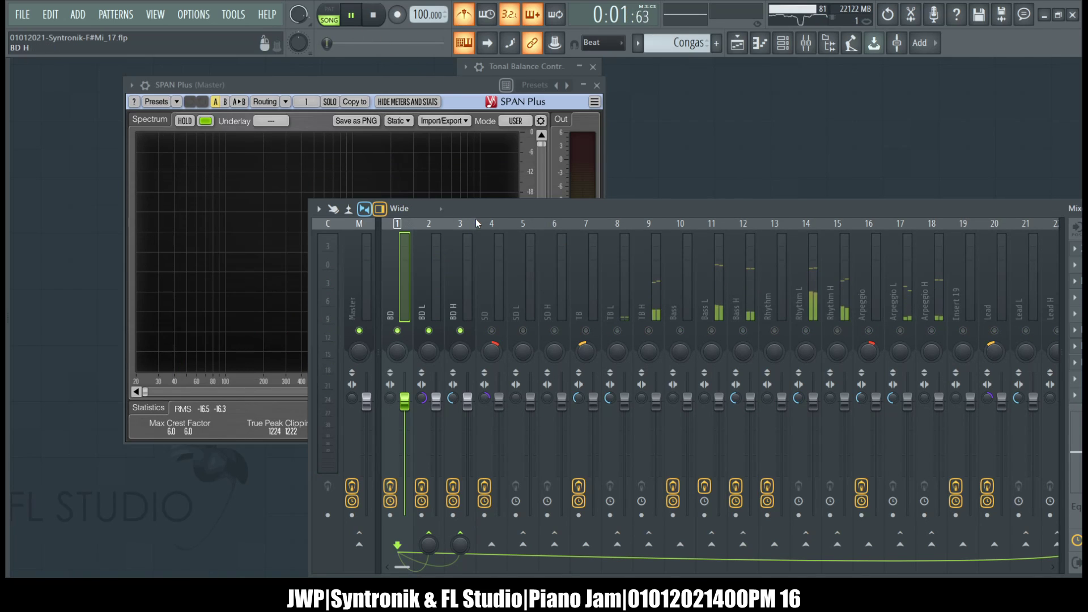
- Loop the song's last section from bar 29 to 33 in the maximized playlist, and return to the mixer
{"action": "left_click", "coordinate": [742, 44]}
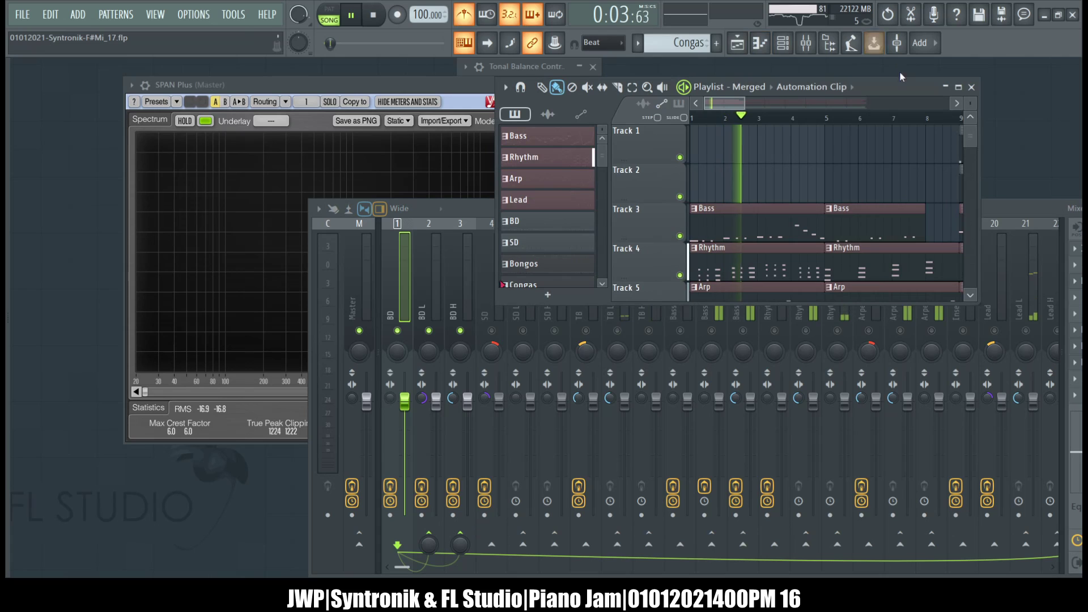
{"action": "double_click", "coordinate": [882, 90]}
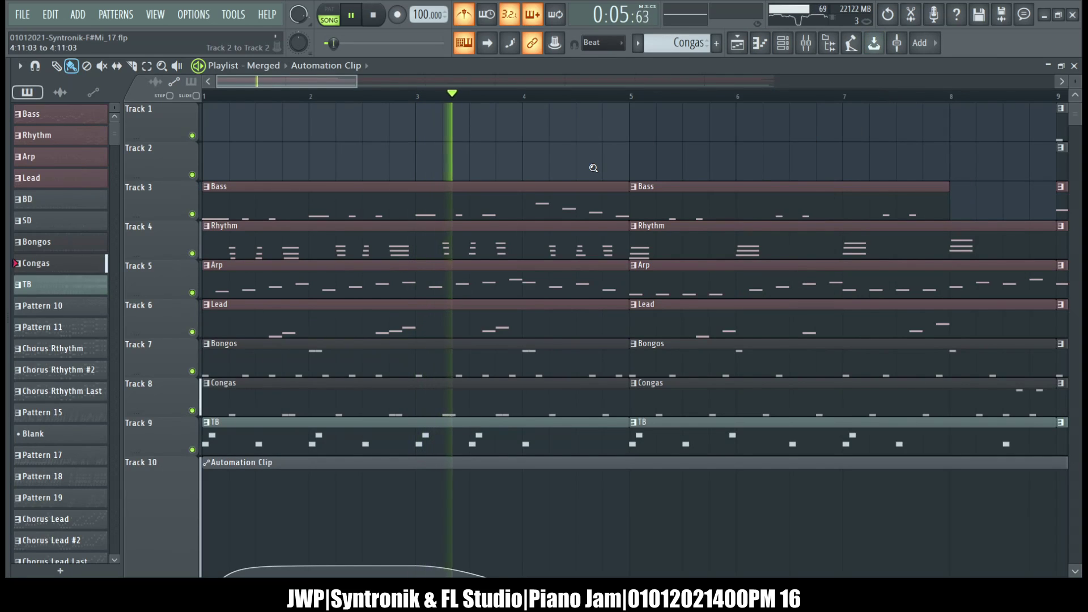
{"action": "scroll", "coordinate": [433, 99], "scroll_direction": "down", "scroll_amount": 3}
{"action": "left_click_drag", "start_coordinate": [420, 97], "coordinate": [562, 99]}
{"action": "scroll", "coordinate": [674, 113], "scroll_direction": "right", "scroll_amount": 5}
{"action": "scroll", "coordinate": [578, 121], "scroll_direction": "left", "scroll_amount": 1}
{"action": "left_click_drag", "start_coordinate": [434, 100], "coordinate": [504, 101]}
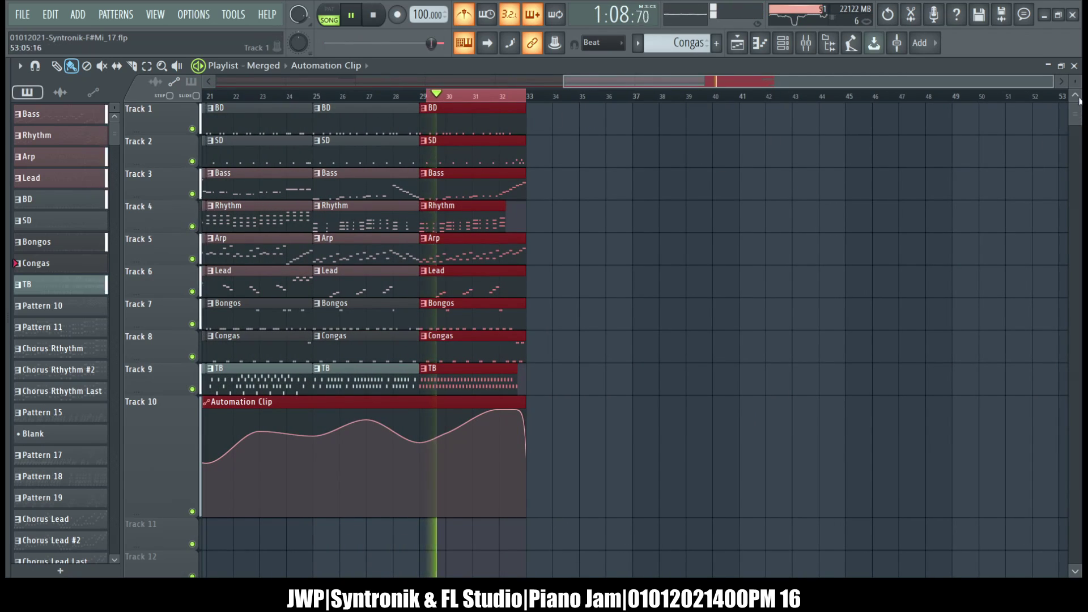
{"action": "key", "text": "F5"}
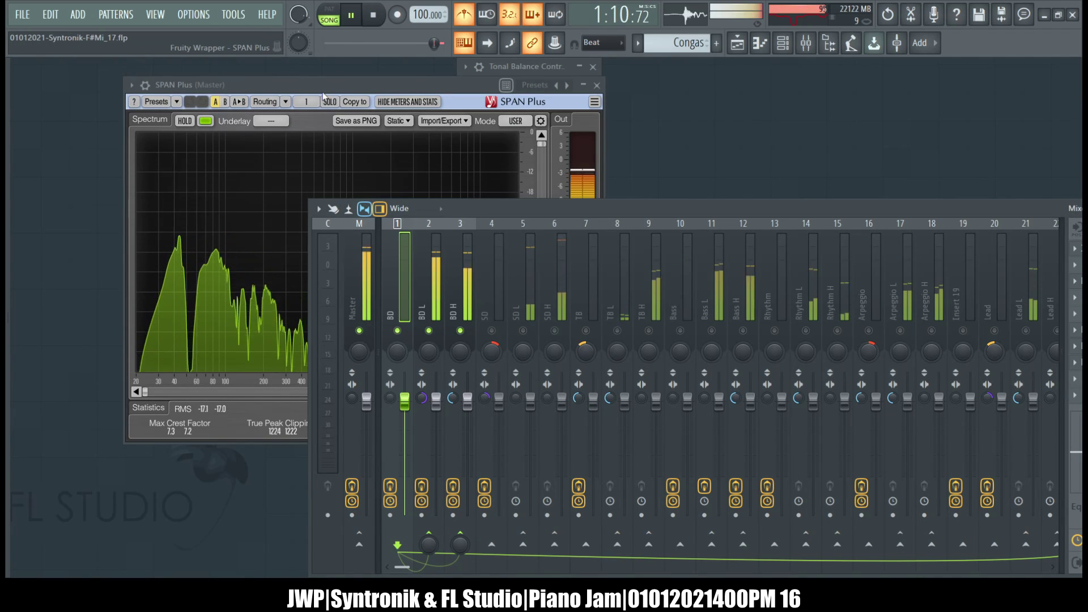
- Tune the Shift of the BD track's Frequency Shifter to 11.022 kHz while checking the low peaks in the Master's SPAN Plus
{"action": "left_click", "coordinate": [187, 215]}
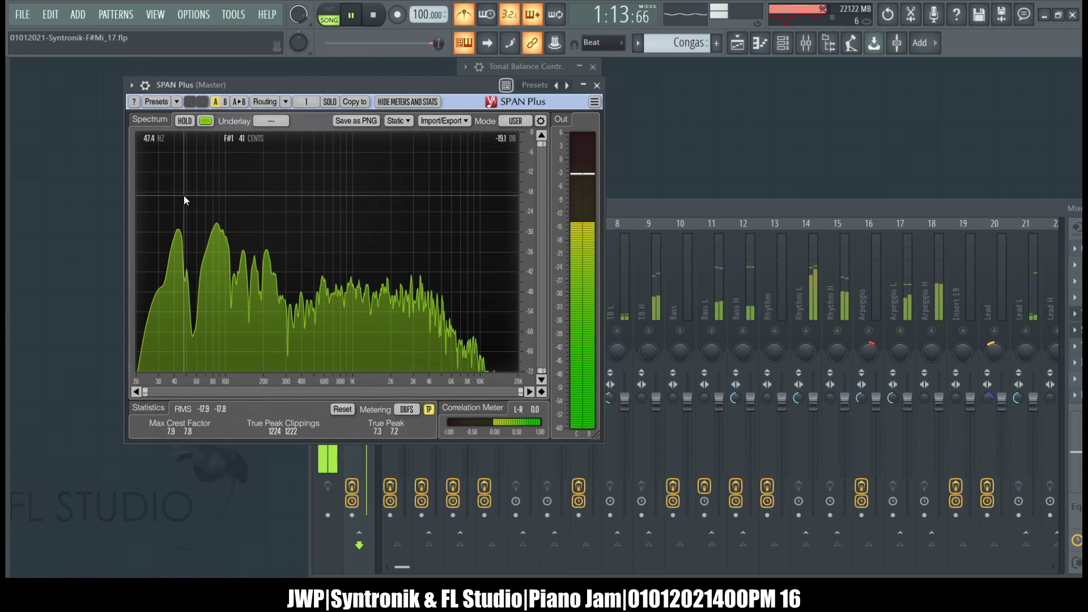
{"action": "left_click_drag", "start_coordinate": [703, 202], "coordinate": [468, 104]}
{"action": "left_click", "coordinate": [165, 192]}
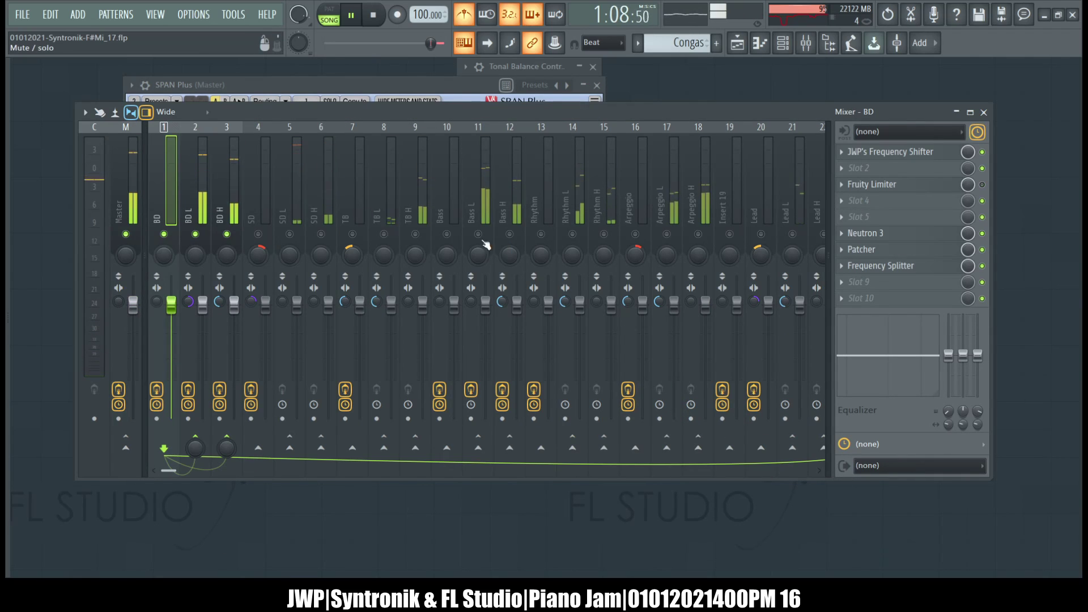
{"action": "left_click", "coordinate": [913, 153]}
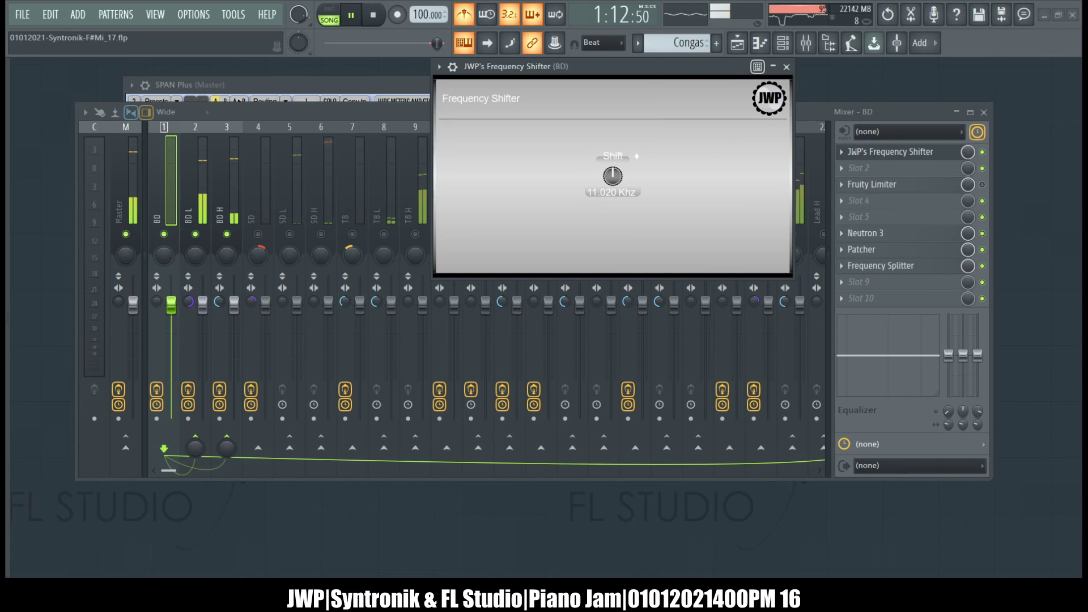
{"action": "left_click_drag", "start_coordinate": [613, 176], "coordinate": [614, 211]}
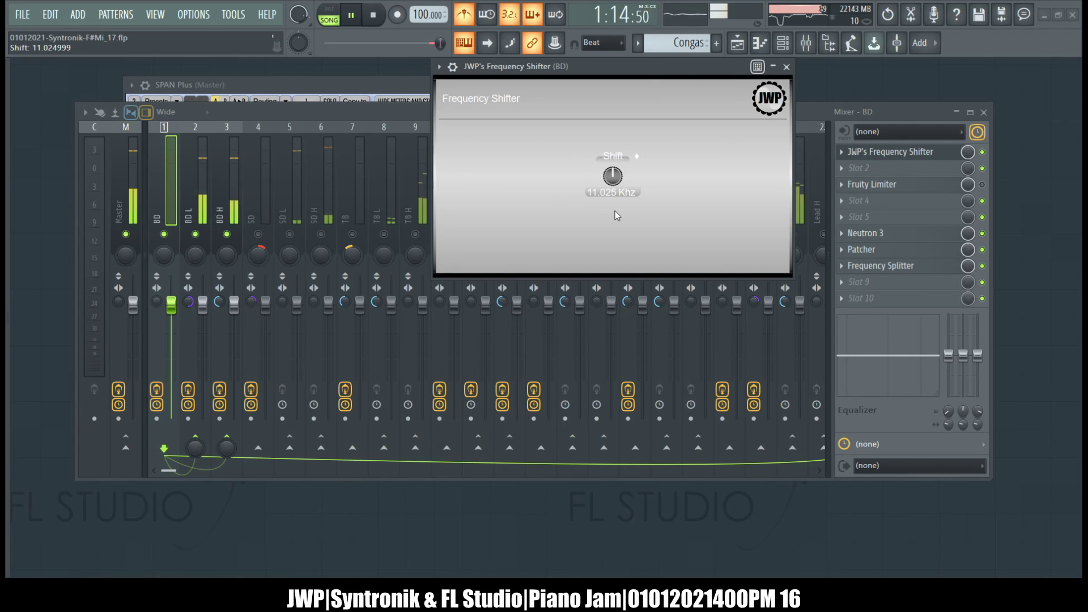
{"action": "left_click", "coordinate": [344, 84]}
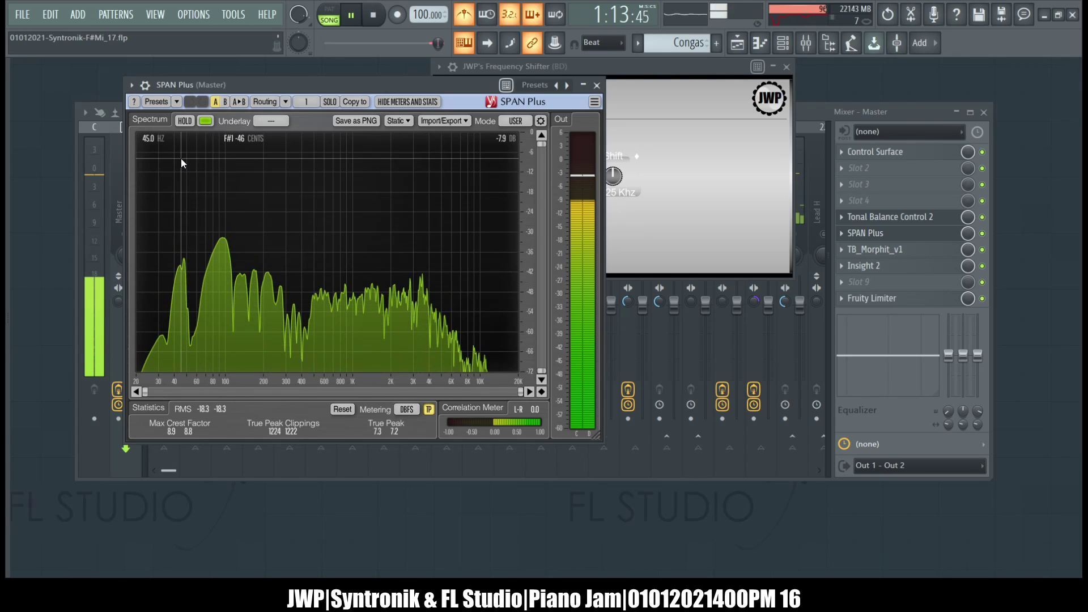
{"action": "left_click", "coordinate": [615, 201]}
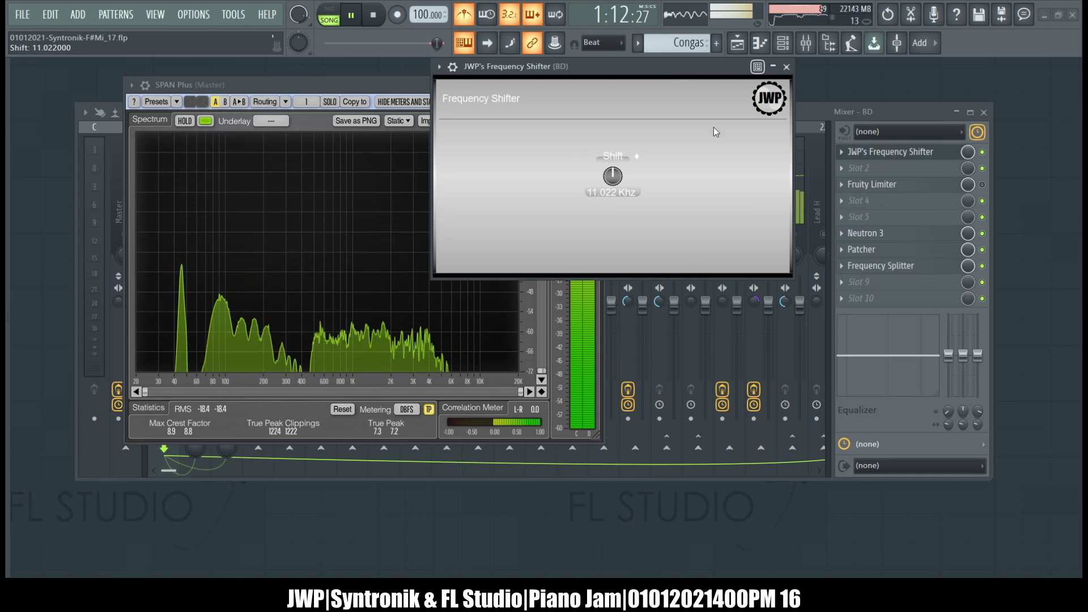
{"action": "left_click", "coordinate": [786, 66]}
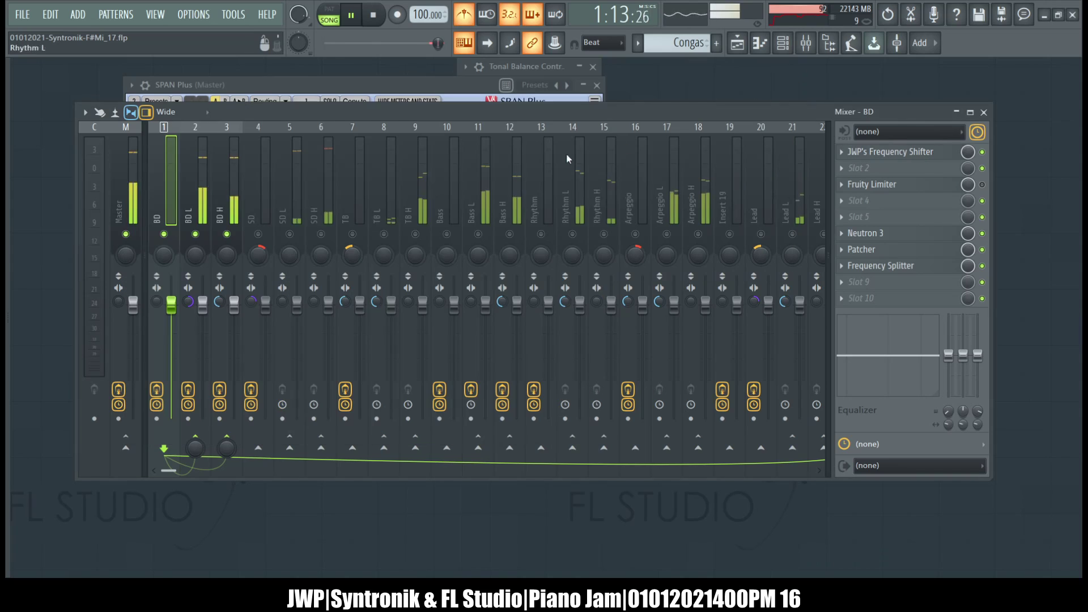
{"action": "left_click", "coordinate": [286, 98]}
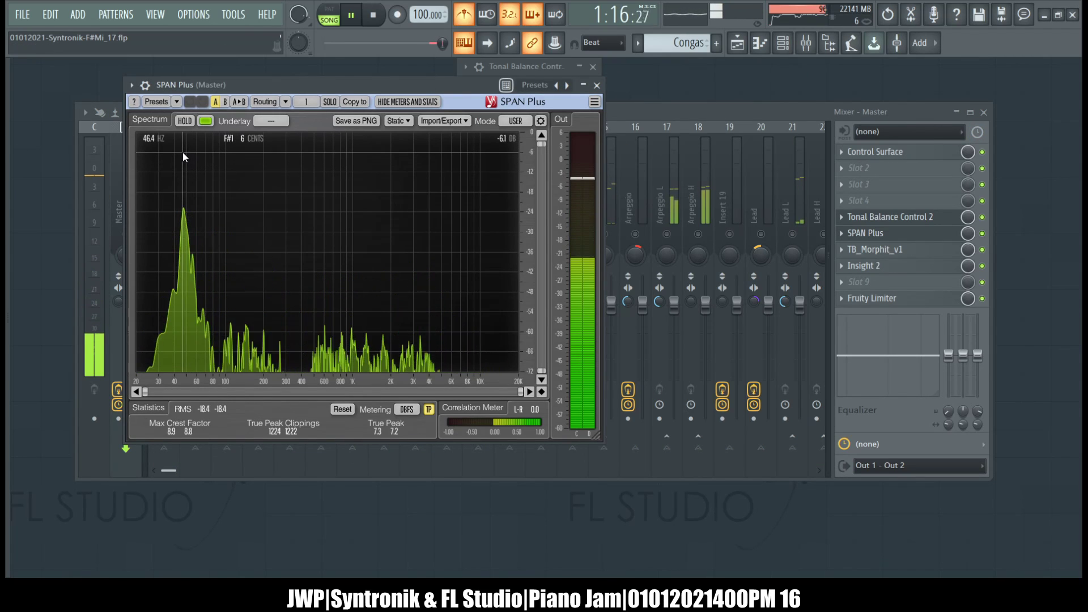
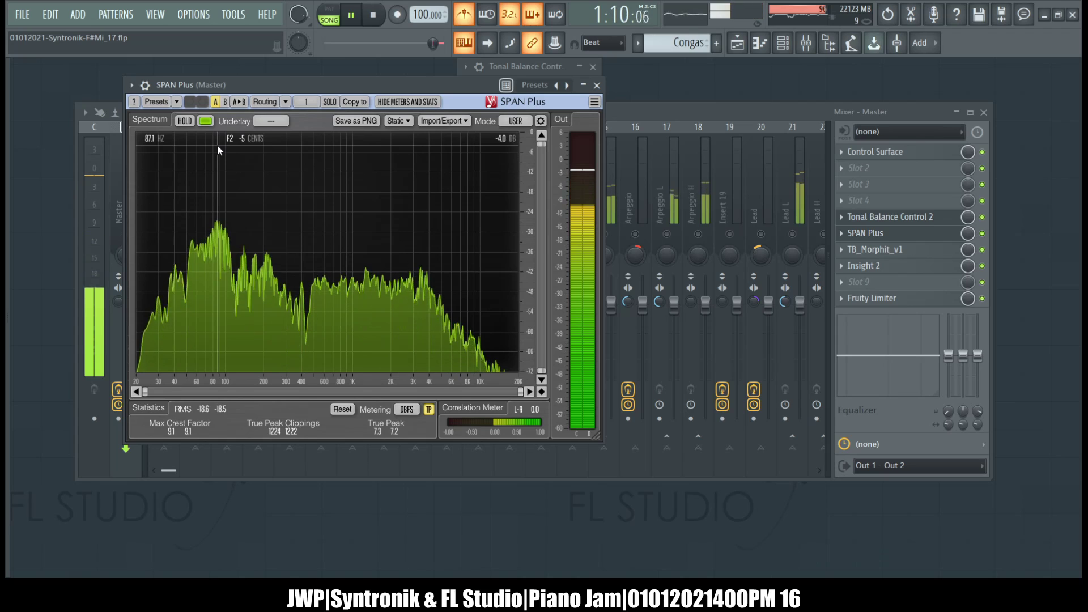
{"action": "left_click", "coordinate": [682, 114]}
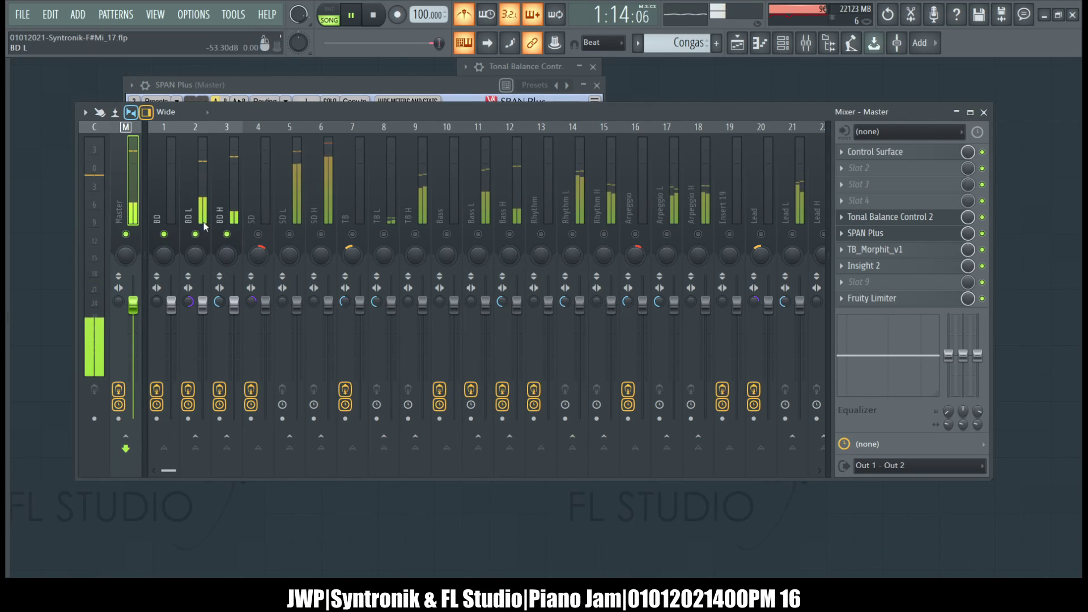
- Remove the disabled Fruity Limiter from the BD track, stop the song, and save the project
{"action": "left_click", "coordinate": [171, 209]}
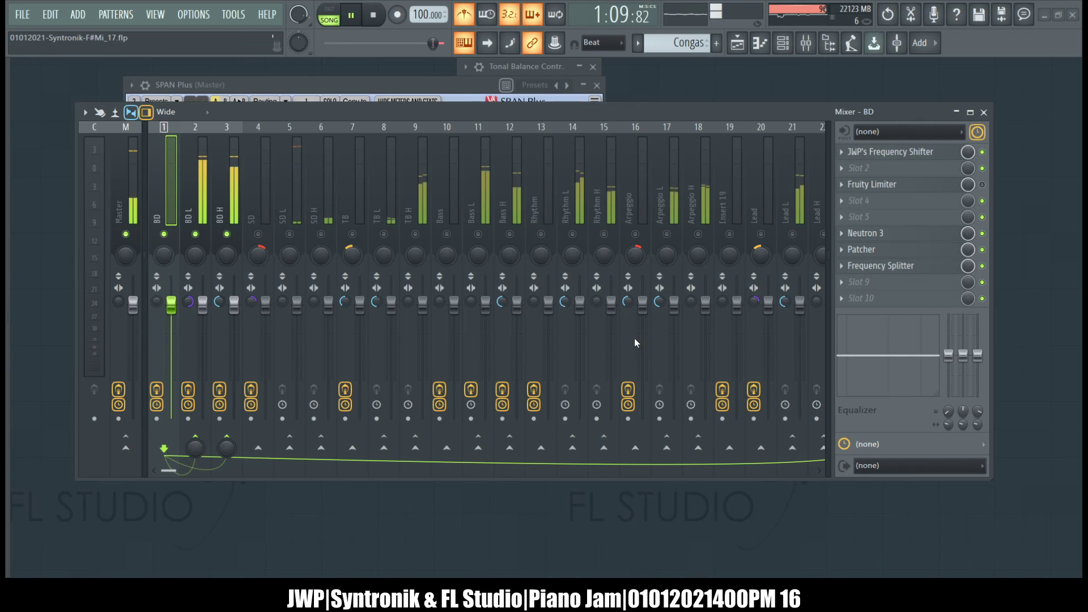
{"action": "left_click", "coordinate": [983, 184]}
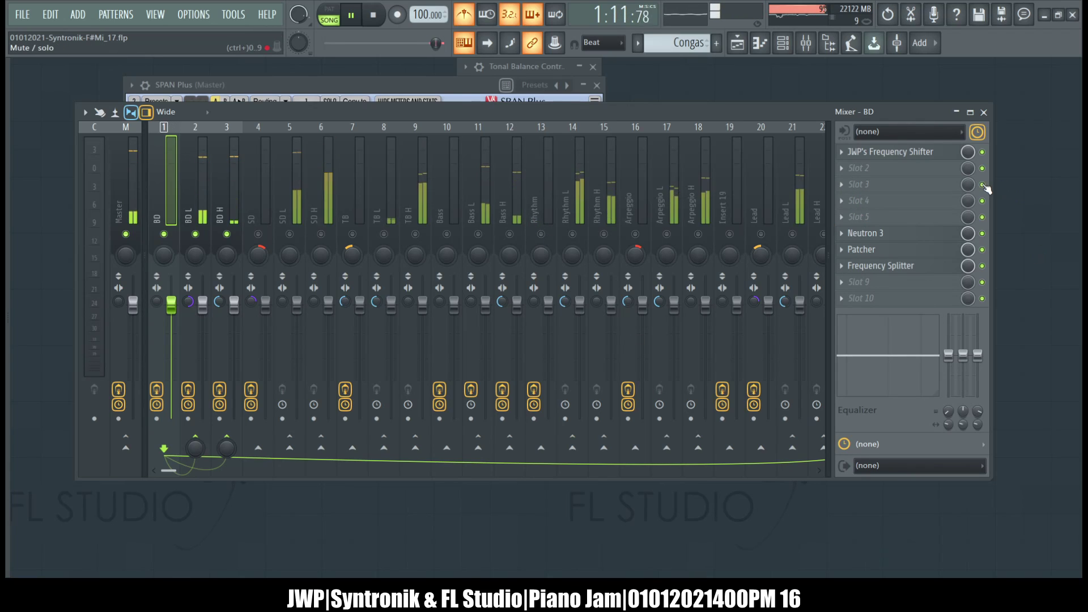
{"action": "left_click", "coordinate": [376, 16]}
{"action": "left_click_drag", "start_coordinate": [206, 190], "coordinate": [249, 193]}
{"action": "key", "text": "ctrl+s"}
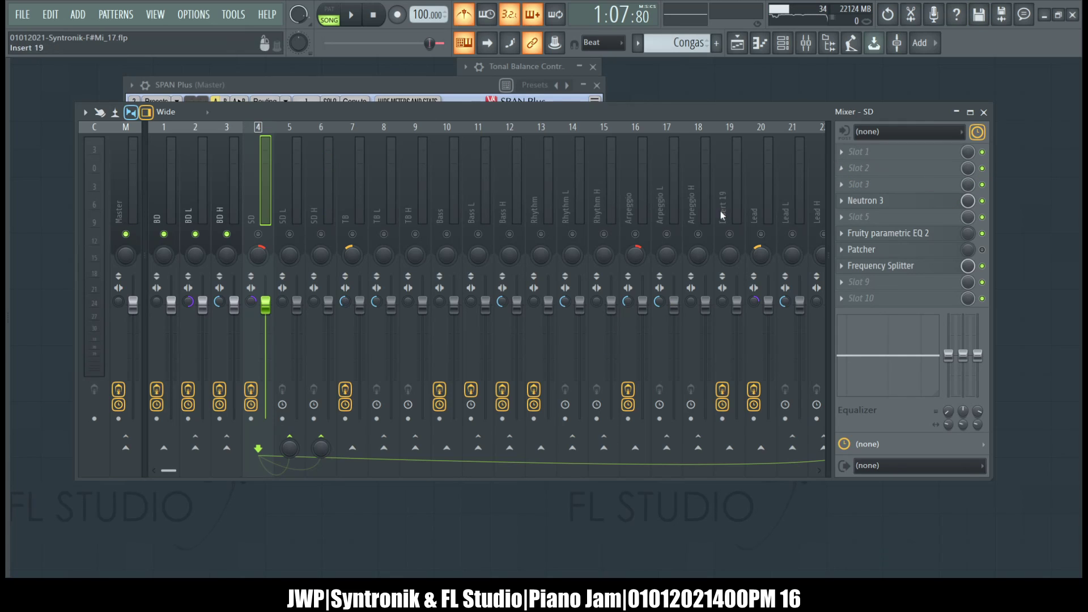
- Go through the effect slots of the TB, Bass and Rhythm tracks and clear unused effects to (none)
{"action": "left_click_drag", "start_coordinate": [263, 188], "coordinate": [343, 195]}
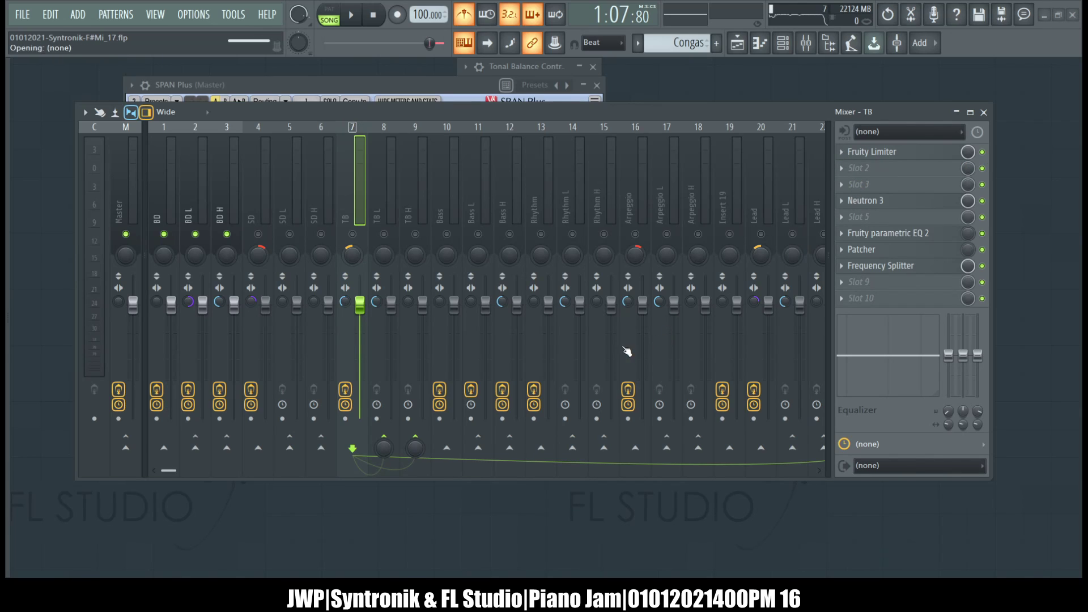
{"action": "left_click", "coordinate": [438, 213]}
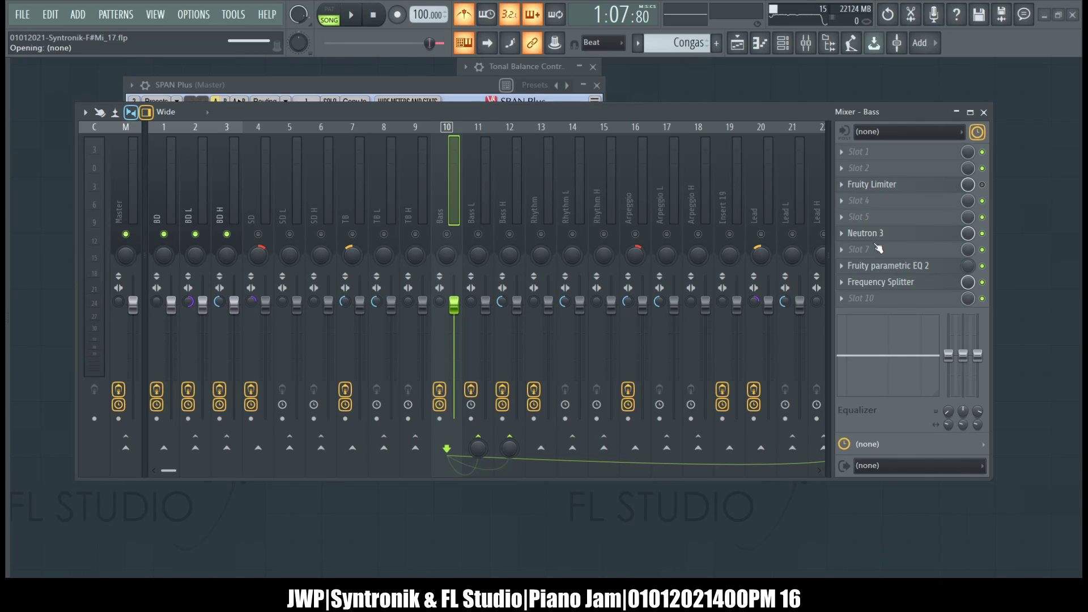
{"action": "left_click", "coordinate": [513, 195]}
{"action": "left_click", "coordinate": [537, 195]}
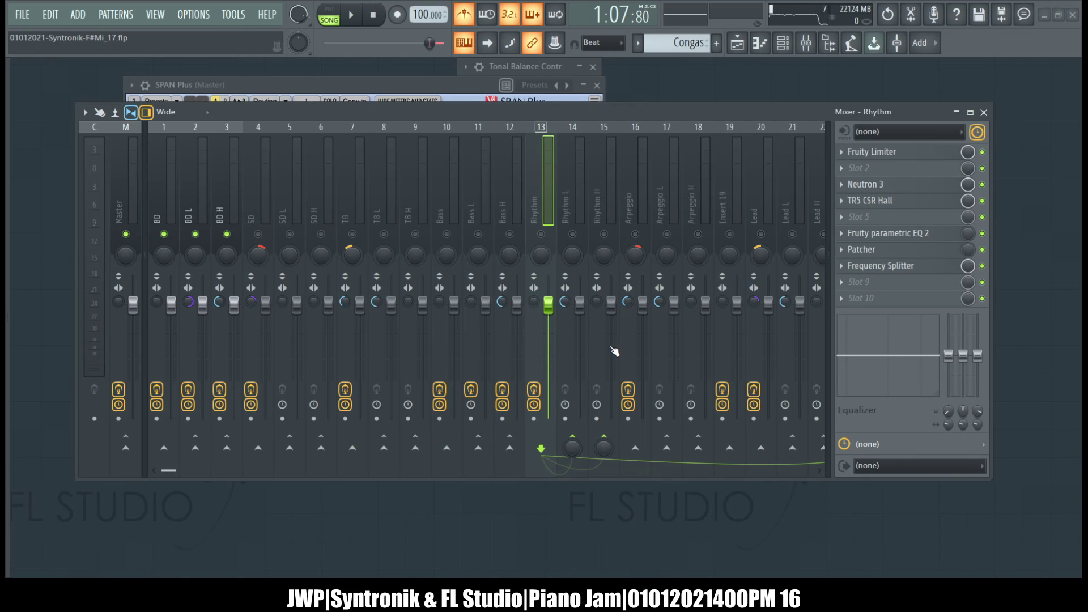
- Examine the effect slots of the Arpeggio tracks and Insert 19, and briefly view the channel rack
{"action": "left_click", "coordinate": [602, 195]}
{"action": "left_click", "coordinate": [636, 197]}
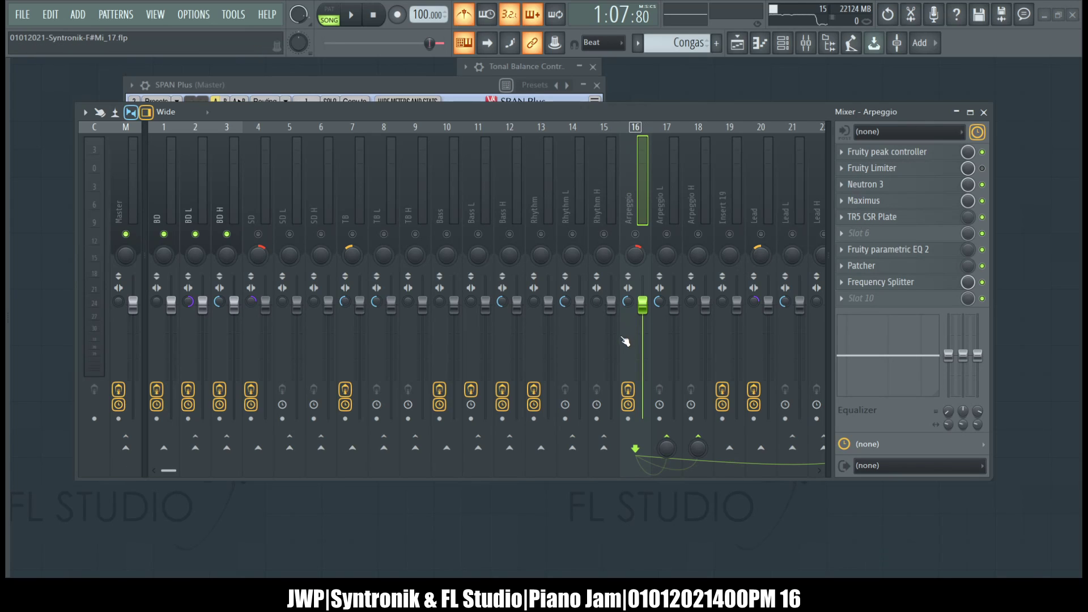
{"action": "left_click", "coordinate": [662, 212]}
{"action": "left_click", "coordinate": [692, 208]}
{"action": "left_click", "coordinate": [724, 205]}
{"action": "left_click", "coordinate": [757, 203]}
{"action": "left_click", "coordinate": [692, 199]}
{"action": "left_click", "coordinate": [717, 198]}
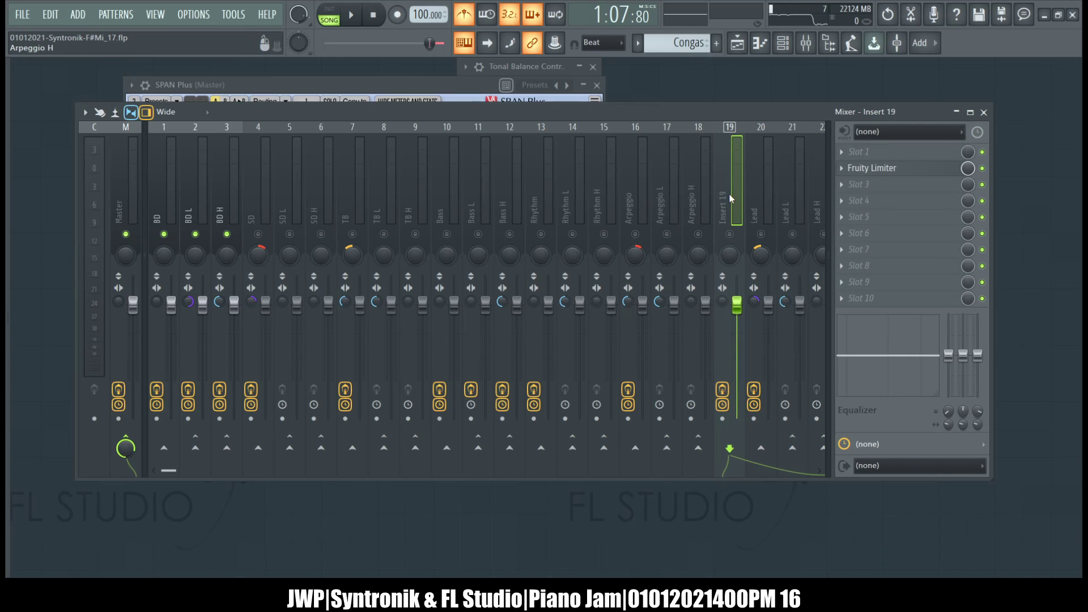
{"action": "left_click", "coordinate": [783, 46]}
{"action": "left_click", "coordinate": [784, 46]}
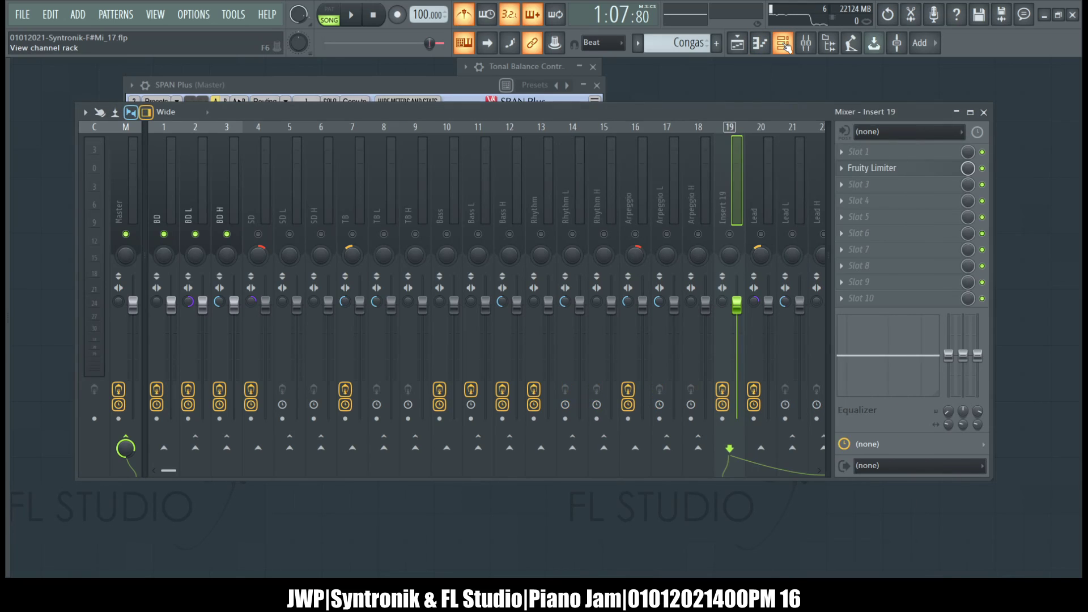
- Delete the effect in slot 1 of the Lead track and check the slots of Bongo L and Bongo H
{"action": "left_click", "coordinate": [760, 202]}
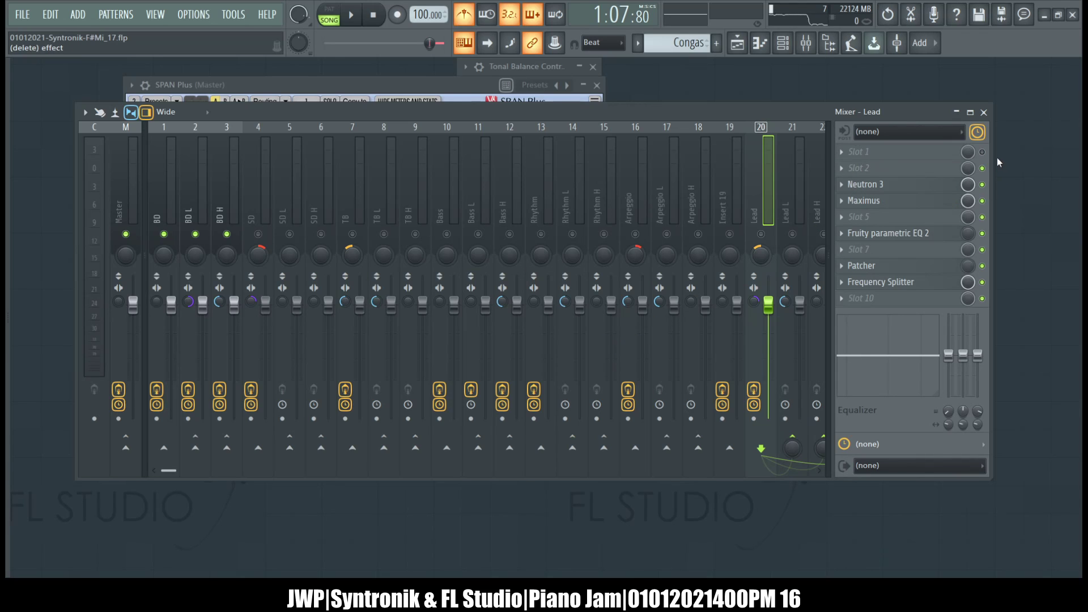
{"action": "left_click_drag", "start_coordinate": [793, 217], "coordinate": [765, 211]}
{"action": "left_click", "coordinate": [714, 208]}
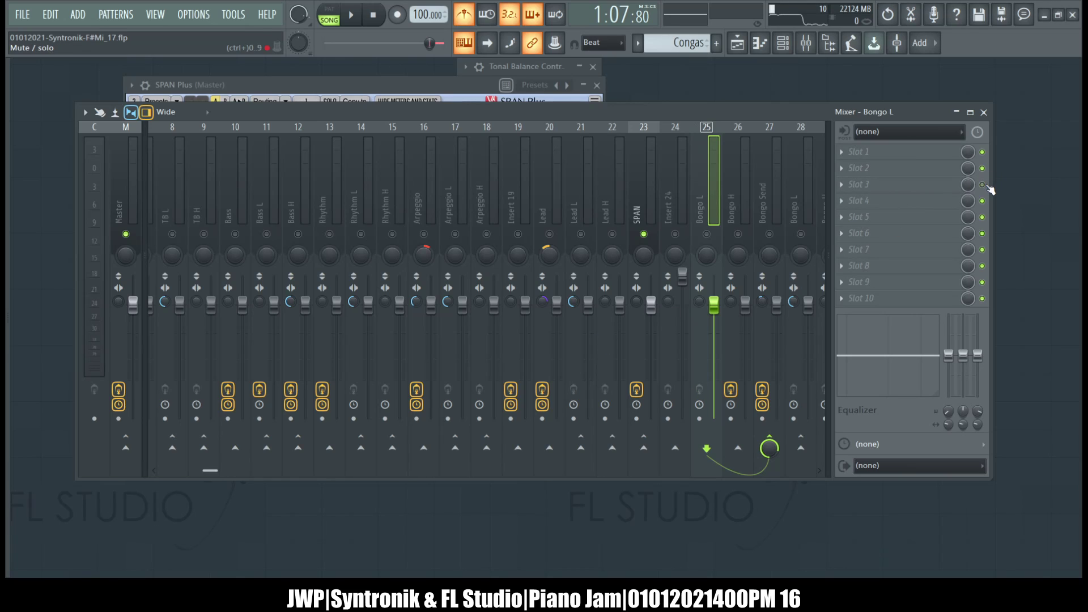
{"action": "left_click", "coordinate": [728, 208]}
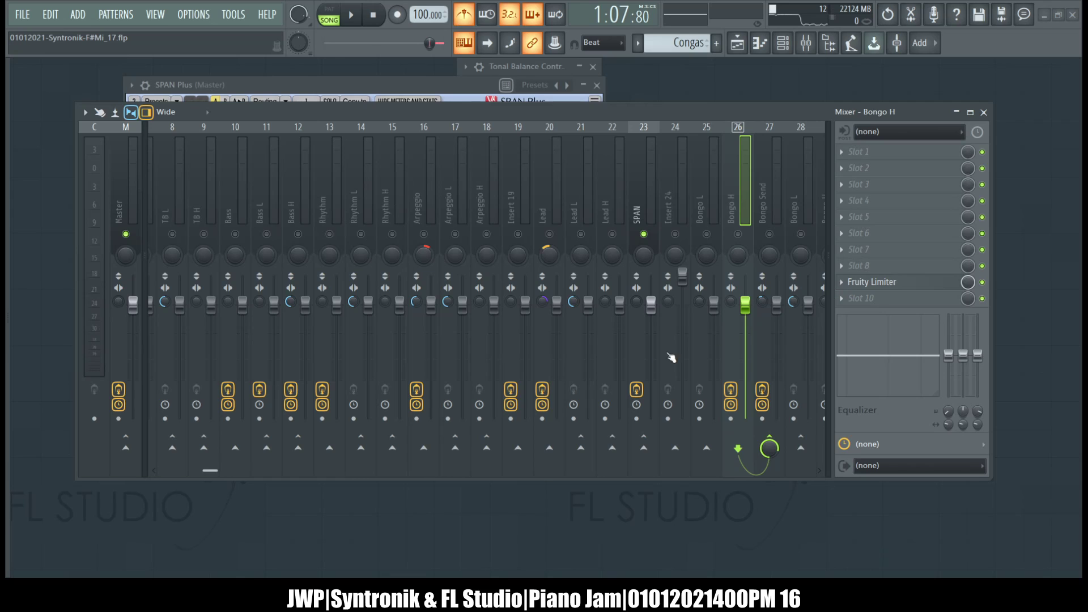
- Go through the effect slots of the Conga L, Conga Send and Conga H tracks and return to the BD track
{"action": "left_click_drag", "start_coordinate": [711, 197], "coordinate": [746, 210]}
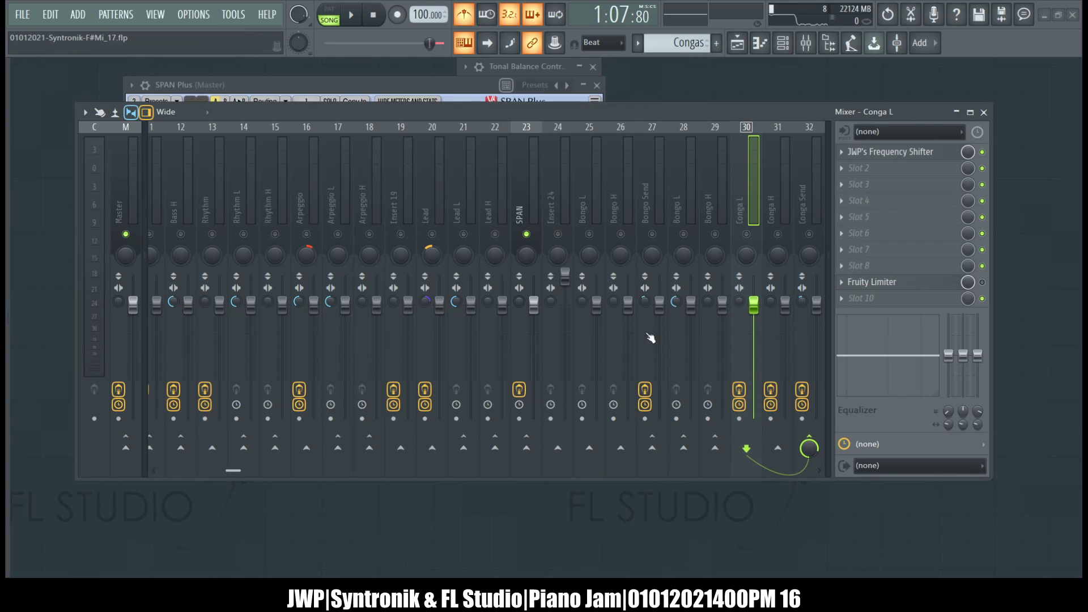
{"action": "left_click_drag", "start_coordinate": [724, 204], "coordinate": [801, 201]}
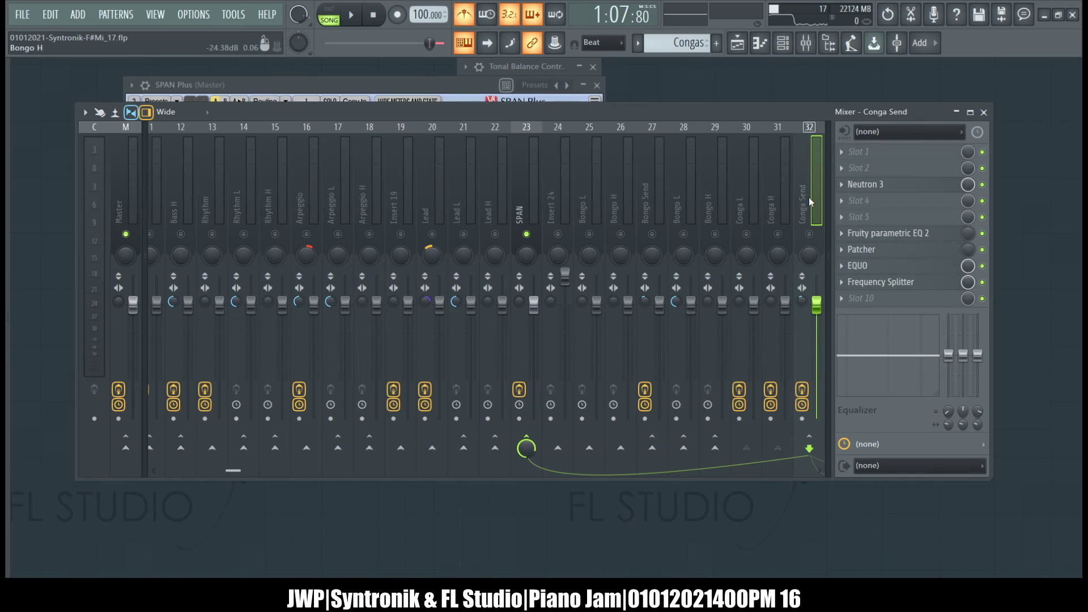
{"action": "left_click", "coordinate": [786, 204]}
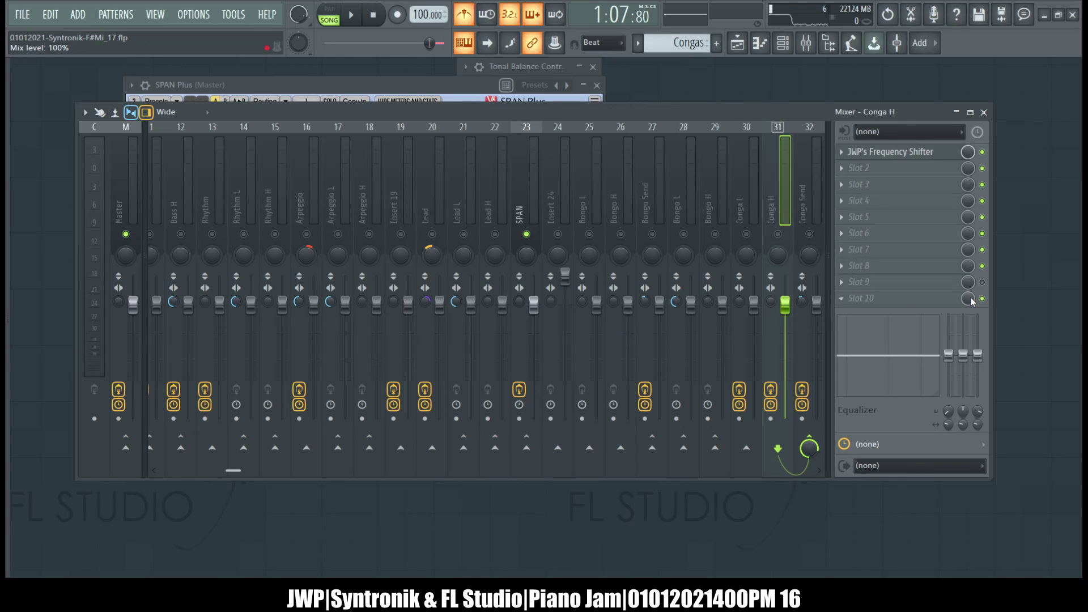
{"action": "left_click_drag", "start_coordinate": [812, 192], "coordinate": [7, 188]}
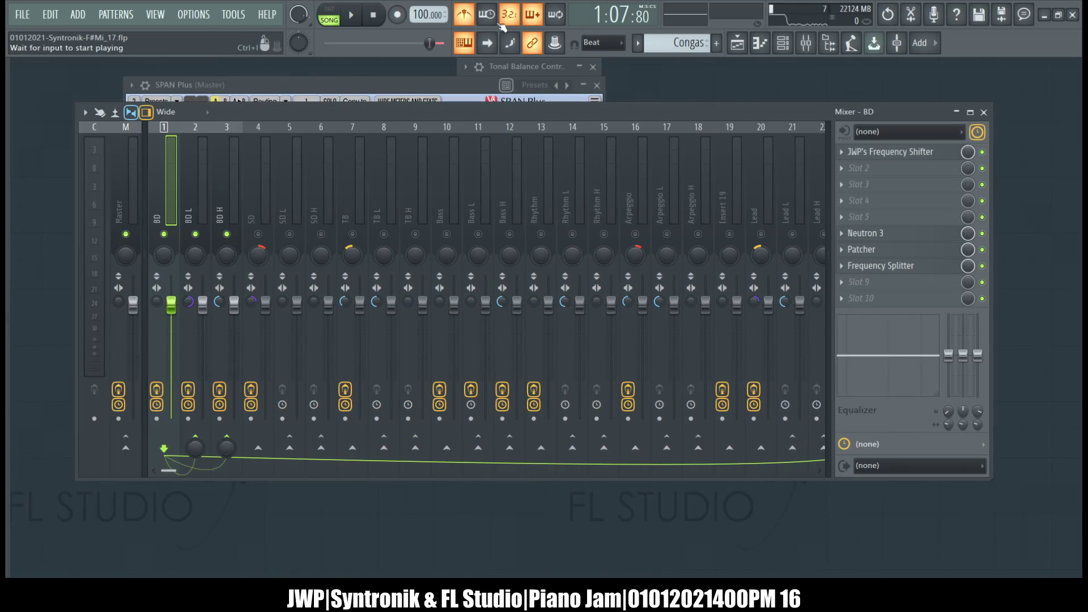
- Examine the soloed bass drum's spectrum in SPAN Plus on the Master and open Neutron 3 on the BD track
{"action": "left_click", "coordinate": [336, 84]}
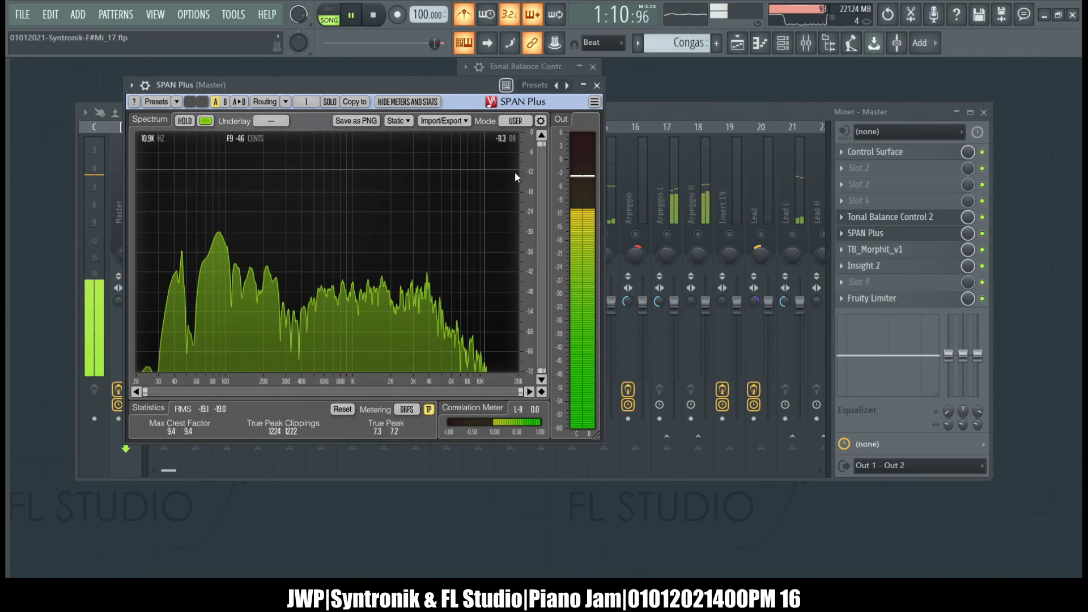
{"action": "left_click", "coordinate": [718, 114]}
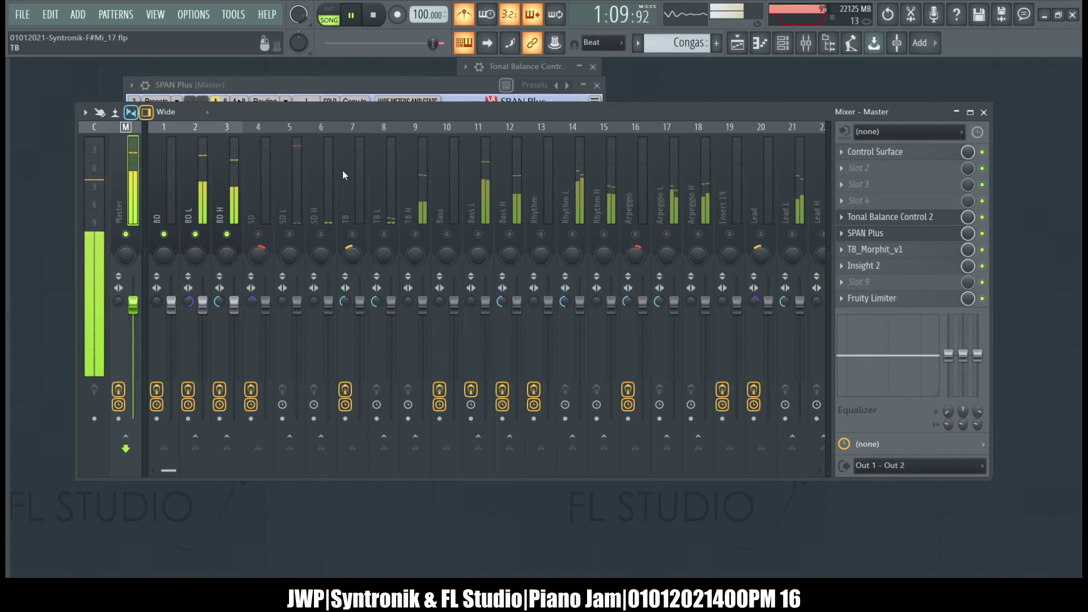
{"action": "left_click", "coordinate": [165, 192]}
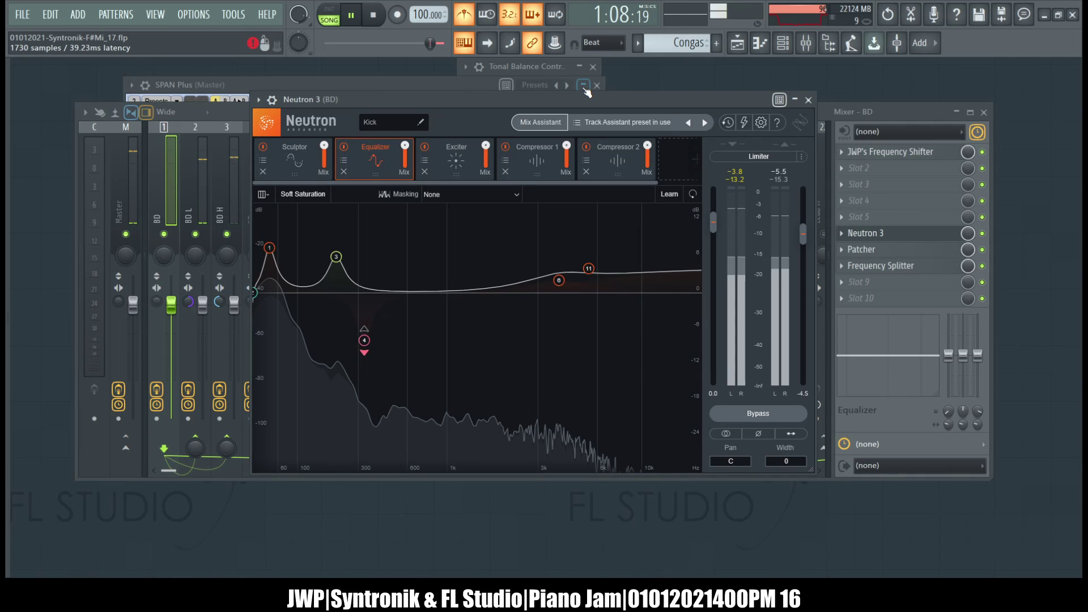
- Collapse SPAN Plus and move it and Tonal Balance Control clear of the Neutron 3 window
{"action": "left_click", "coordinate": [584, 87]}
{"action": "left_click_drag", "start_coordinate": [498, 86], "coordinate": [45, 67]}
{"action": "left_click_drag", "start_coordinate": [516, 66], "coordinate": [218, 66]}
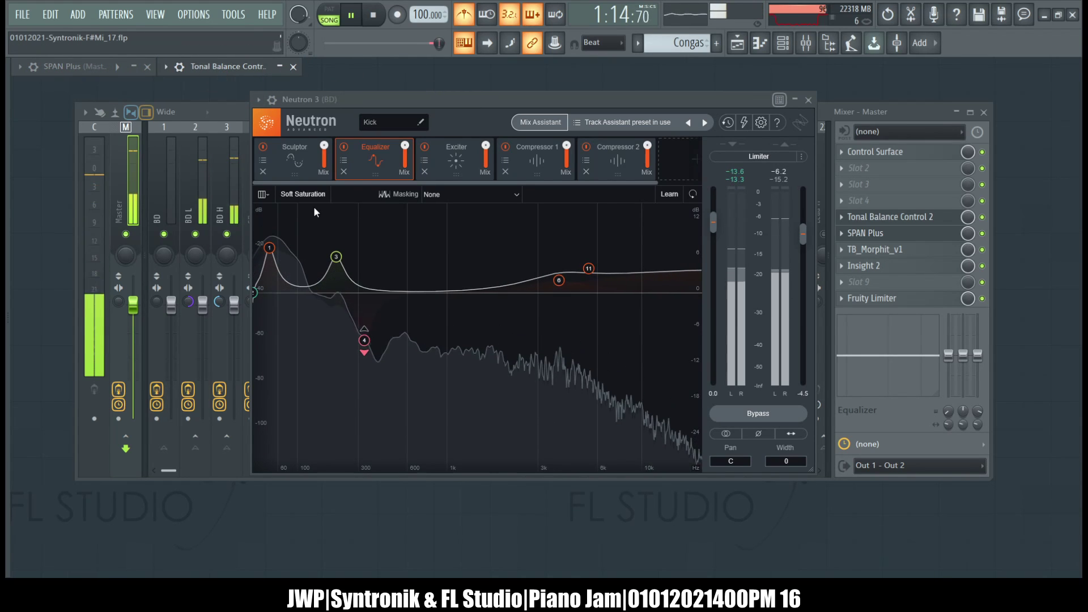
- Set the Flat Highpass node in the BD track's Neutron 3 Equalizer to 35 Hz and close the plugin
{"action": "left_click", "coordinate": [270, 248]}
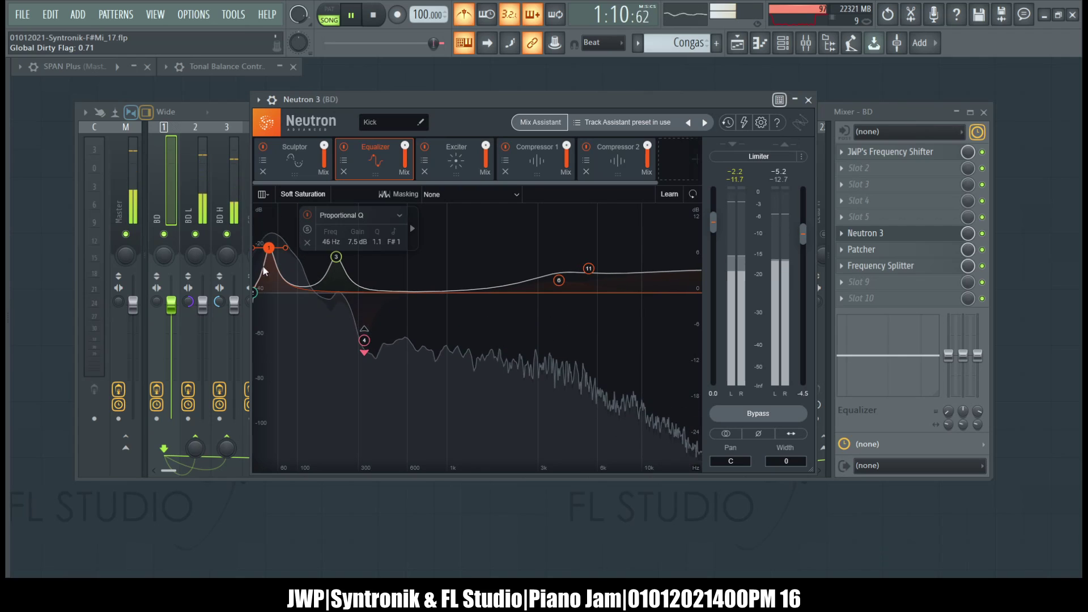
{"action": "left_click", "coordinate": [255, 294]}
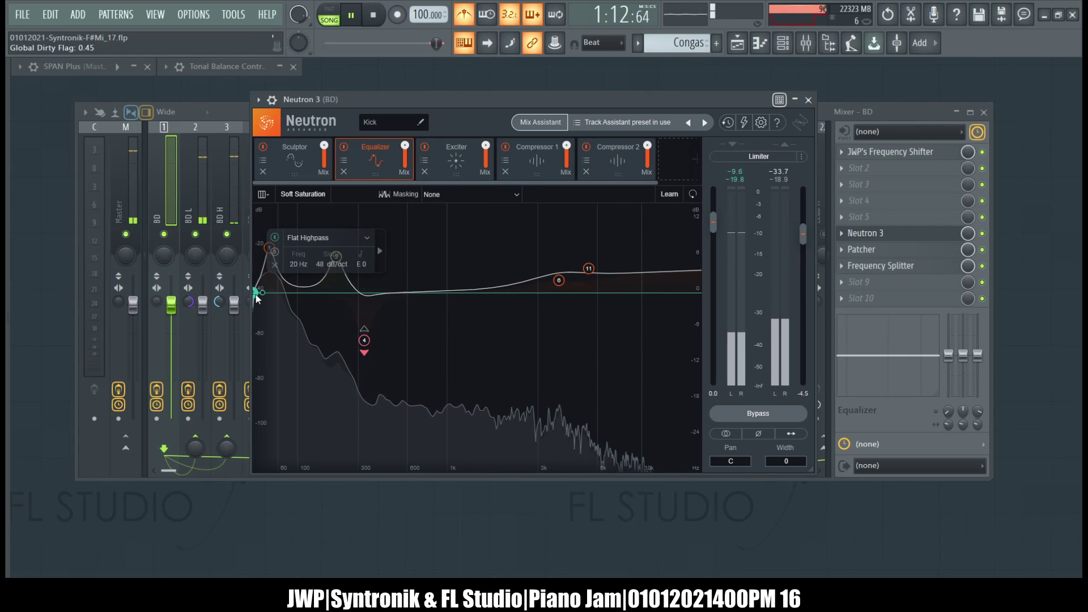
{"action": "left_click_drag", "start_coordinate": [336, 256], "coordinate": [321, 280]}
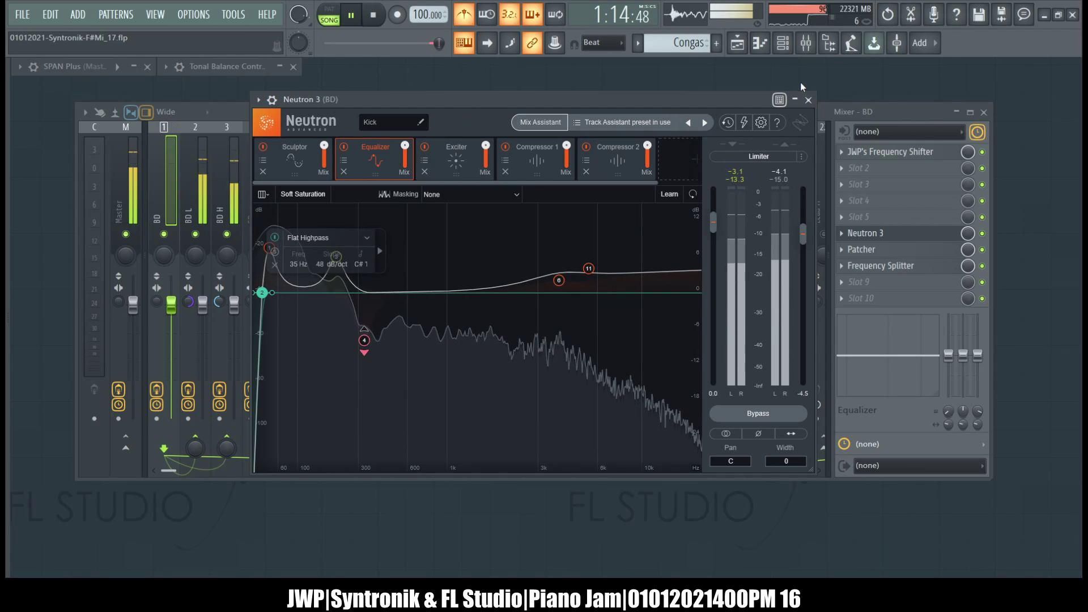
{"action": "left_click", "coordinate": [808, 99]}
- Open CHOWTapeModel on the BD L track, compare the sound with the effect bypassed and enabled, and close its window
{"action": "left_click", "coordinate": [205, 198]}
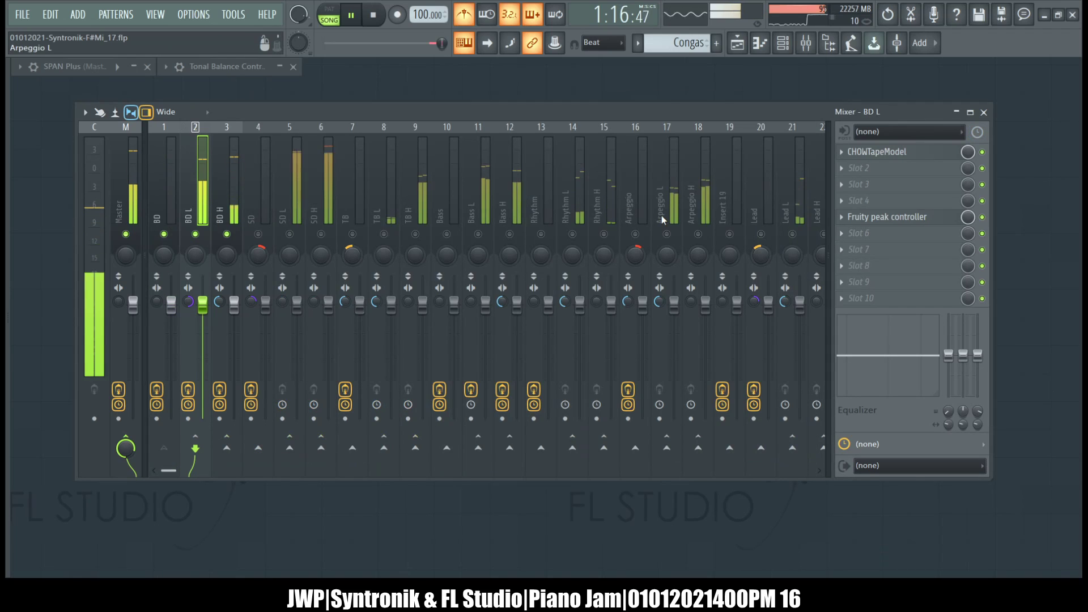
{"action": "left_click", "coordinate": [915, 153]}
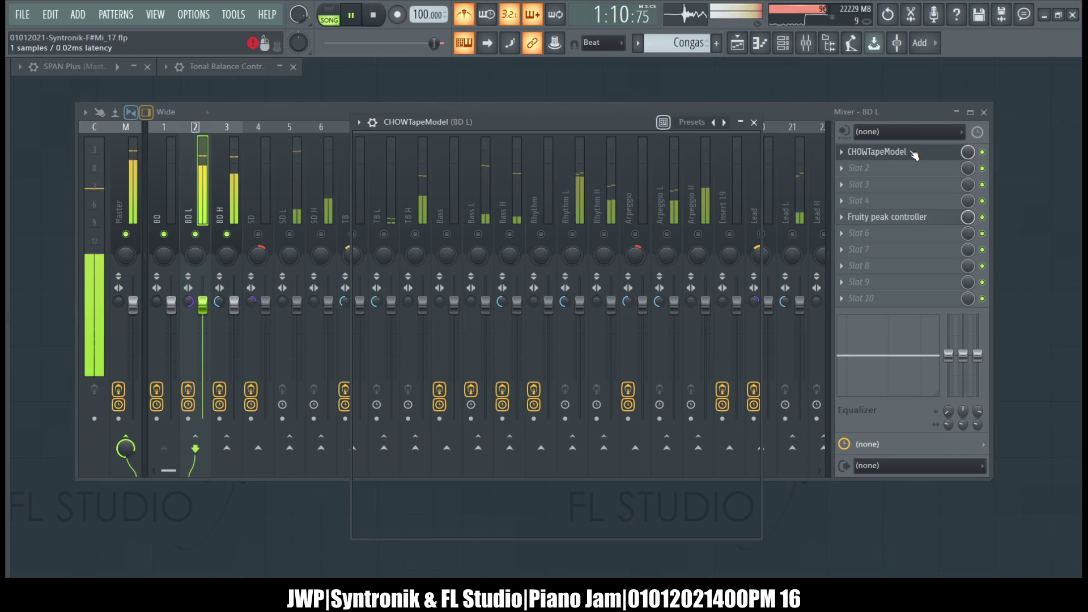
{"action": "left_click_drag", "start_coordinate": [596, 131], "coordinate": [503, 140]}
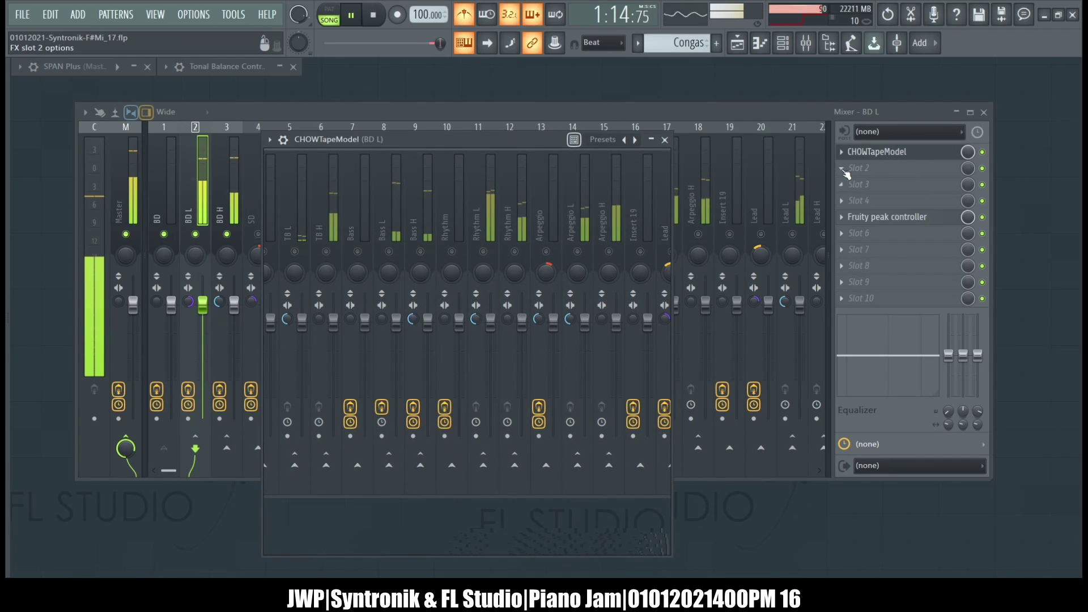
{"action": "left_click", "coordinate": [983, 153]}
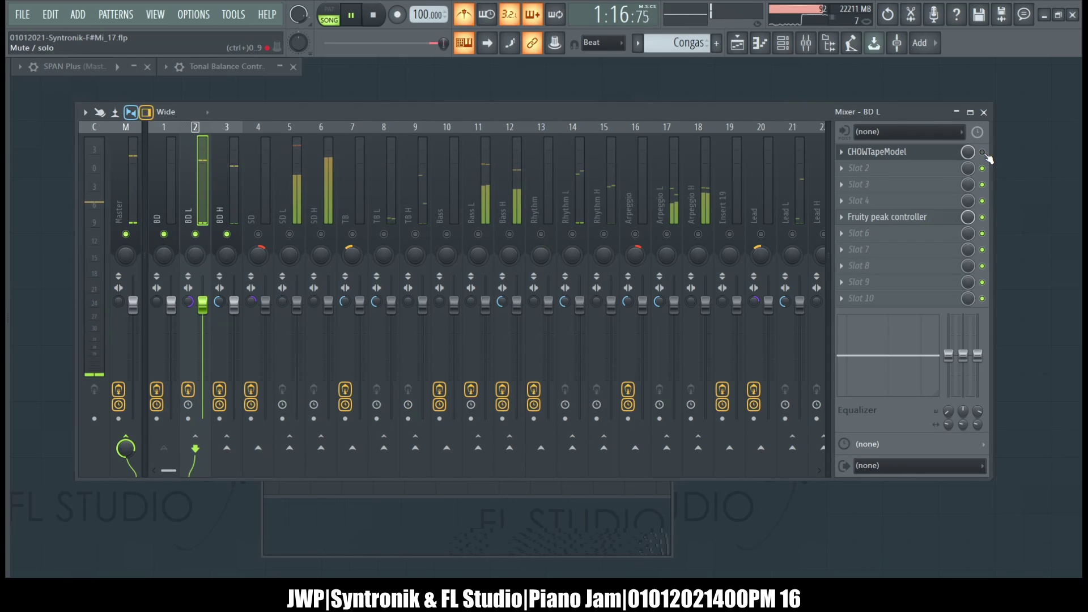
{"action": "left_click", "coordinate": [983, 152]}
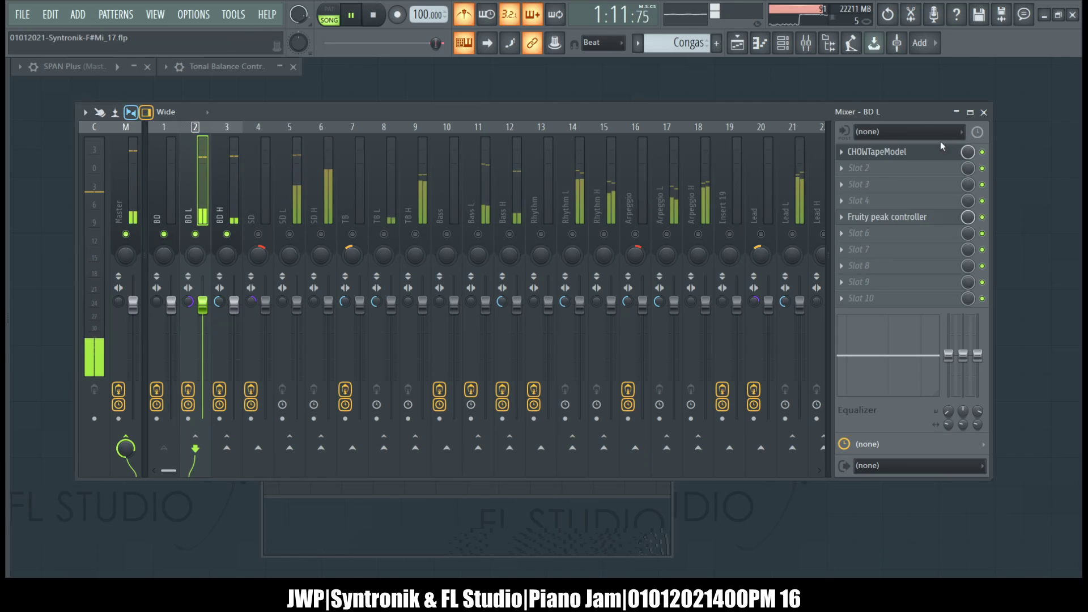
{"action": "left_click_drag", "start_coordinate": [690, 118], "coordinate": [647, 94]}
{"action": "left_click", "coordinate": [661, 140]}
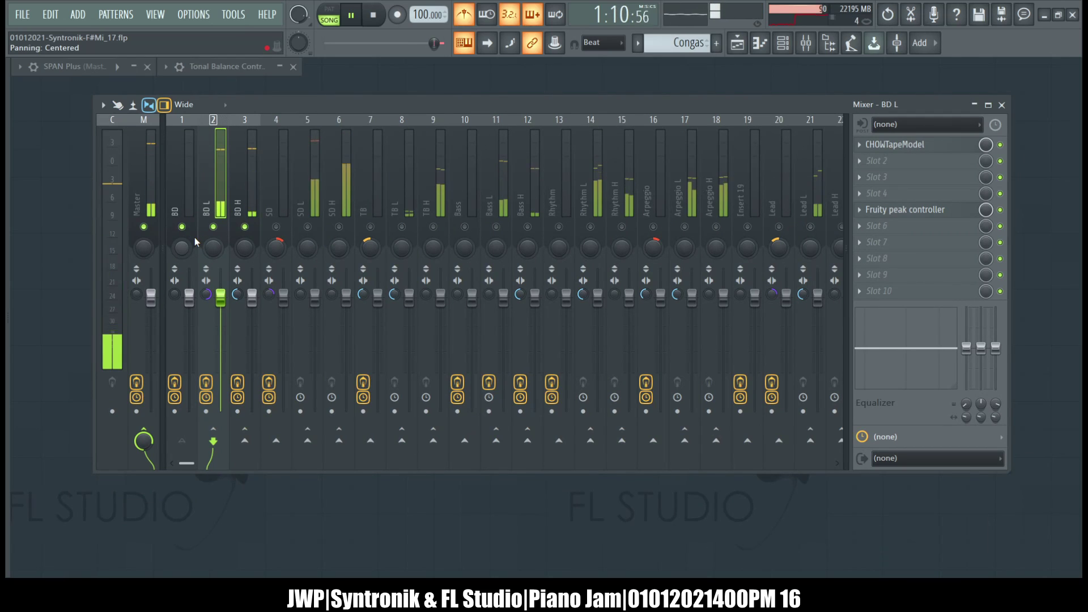
- Solo the SD track with its low and high bands and check its effect slots
{"action": "right_click", "coordinate": [276, 227]}
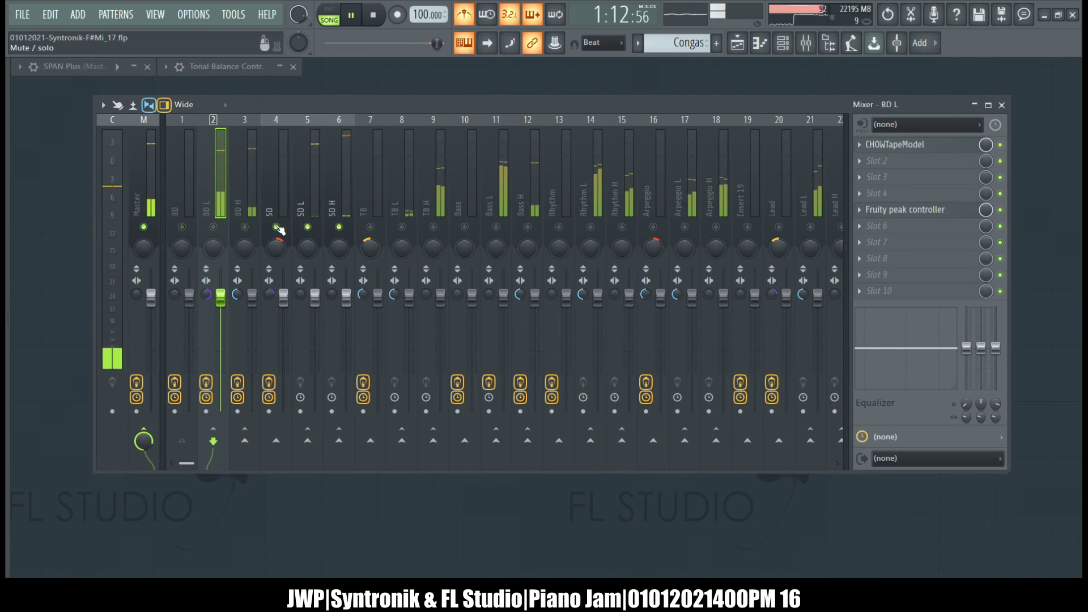
{"action": "left_click", "coordinate": [281, 180]}
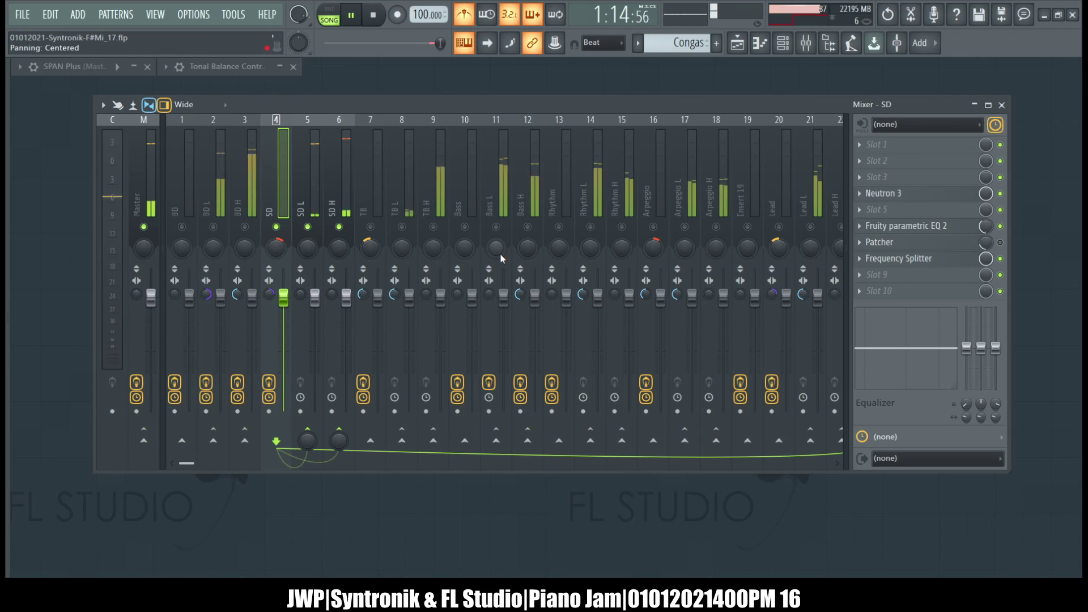
{"action": "left_click", "coordinate": [123, 170]}
{"action": "left_click", "coordinate": [692, 261]}
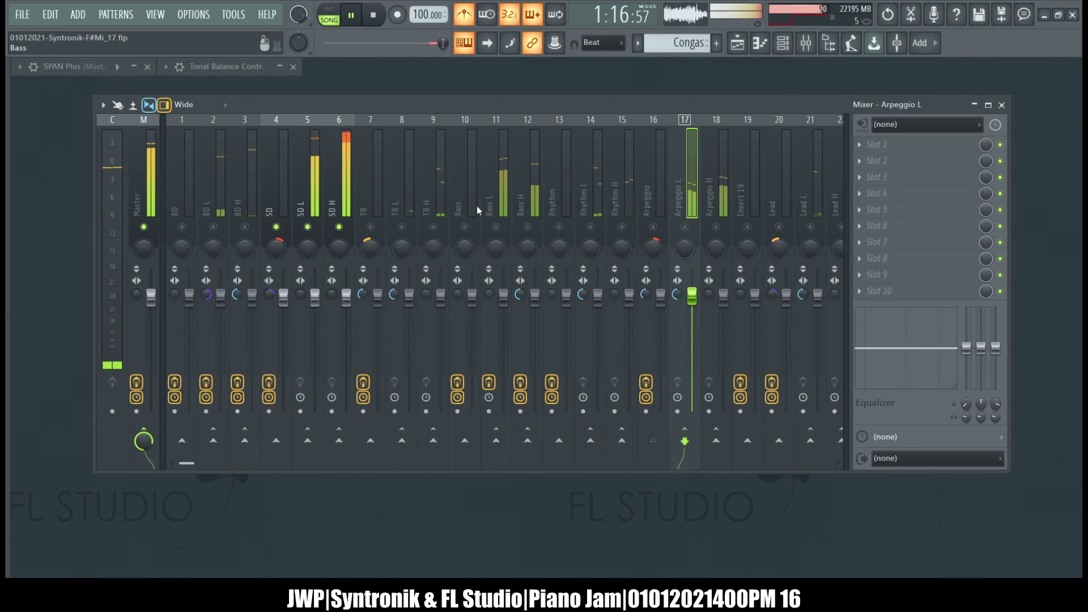
- Expand SPAN Plus from the Master track and move it over the mixer to examine the soloed SD spectrum
{"action": "left_click", "coordinate": [145, 196]}
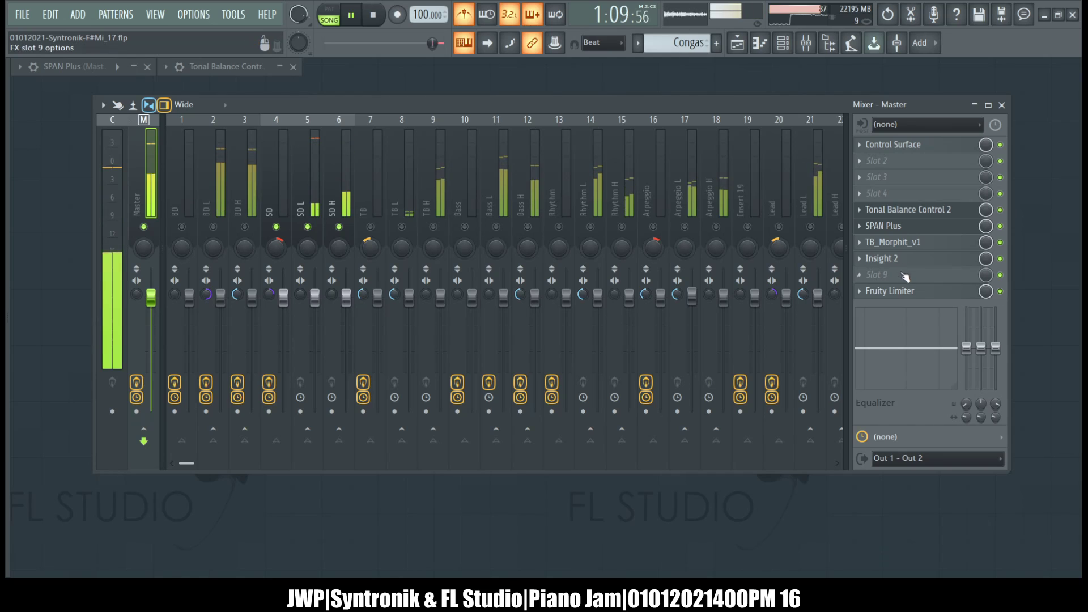
{"action": "left_click", "coordinate": [910, 228]}
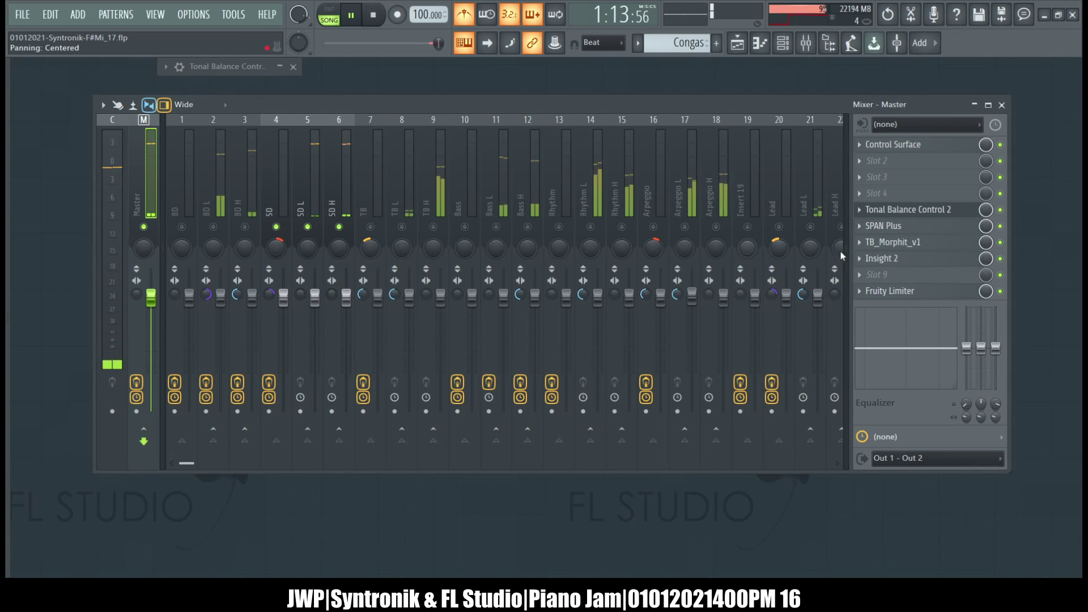
{"action": "left_click", "coordinate": [879, 228]}
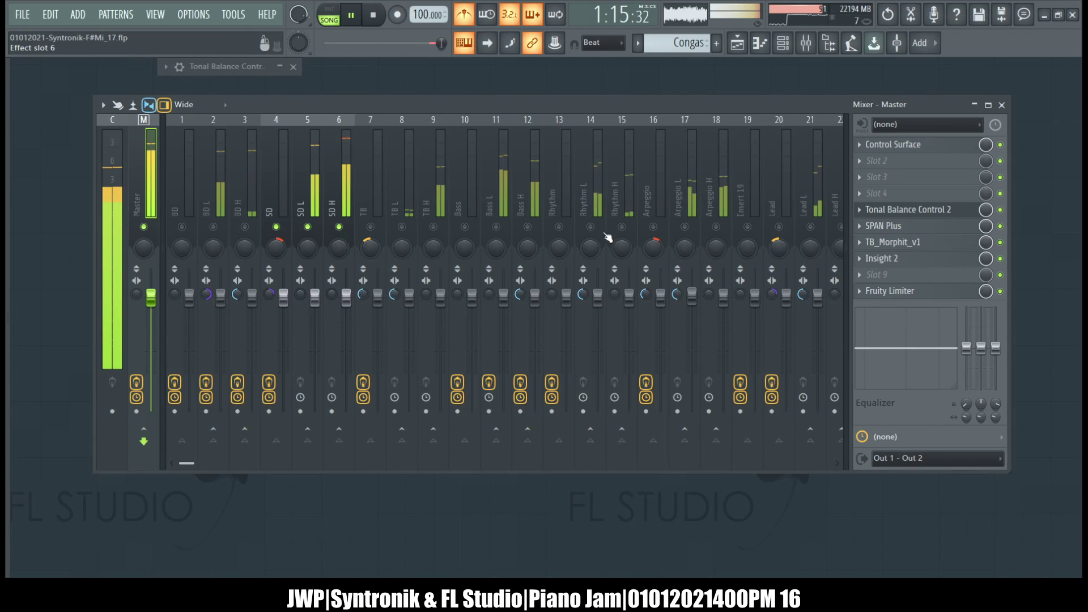
{"action": "left_click", "coordinate": [133, 68]}
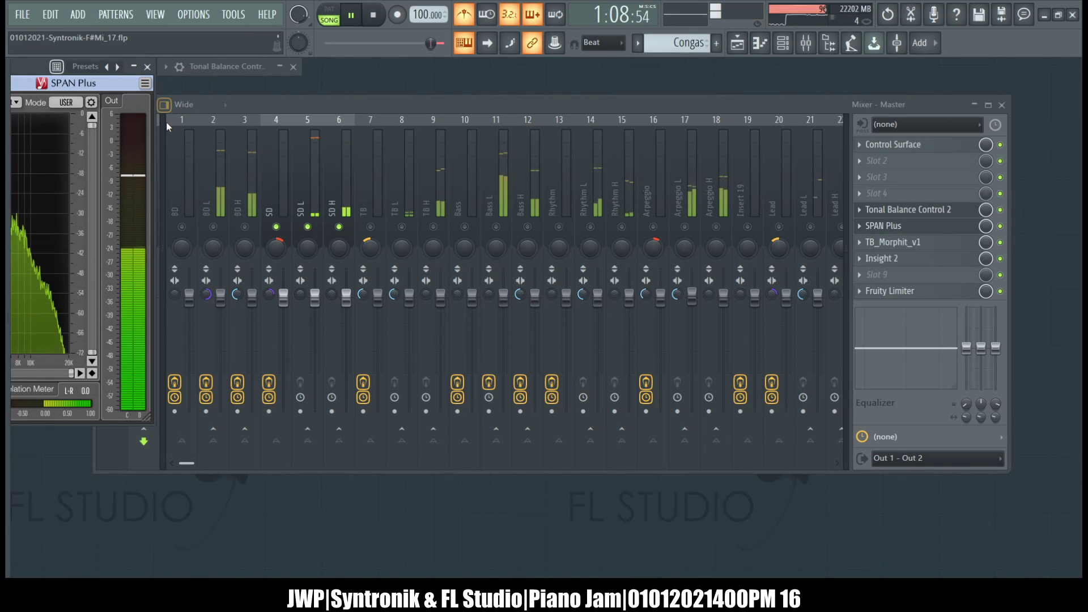
{"action": "left_click_drag", "start_coordinate": [37, 70], "coordinate": [533, 135]}
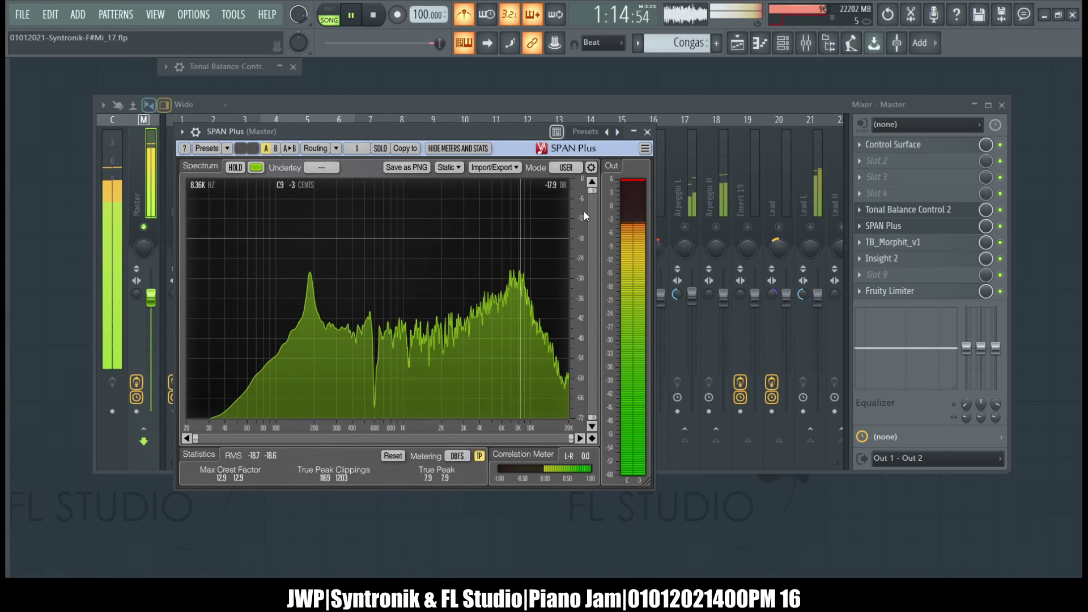
- Close and reopen SPAN Plus on the Master track and move its window away from the middle of the mixer
{"action": "left_click", "coordinate": [648, 133]}
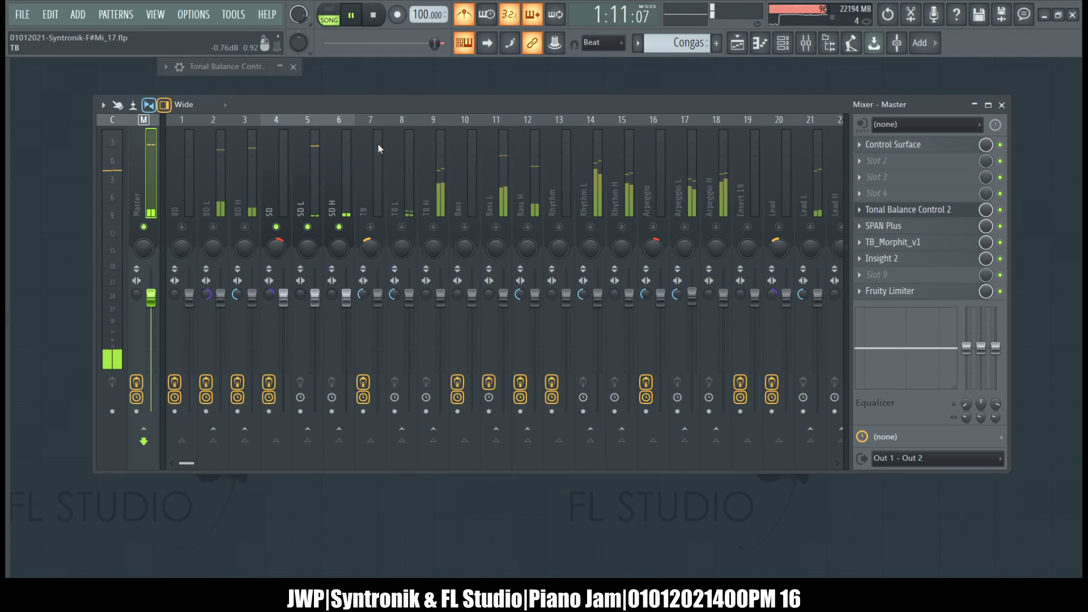
{"action": "left_click", "coordinate": [891, 227]}
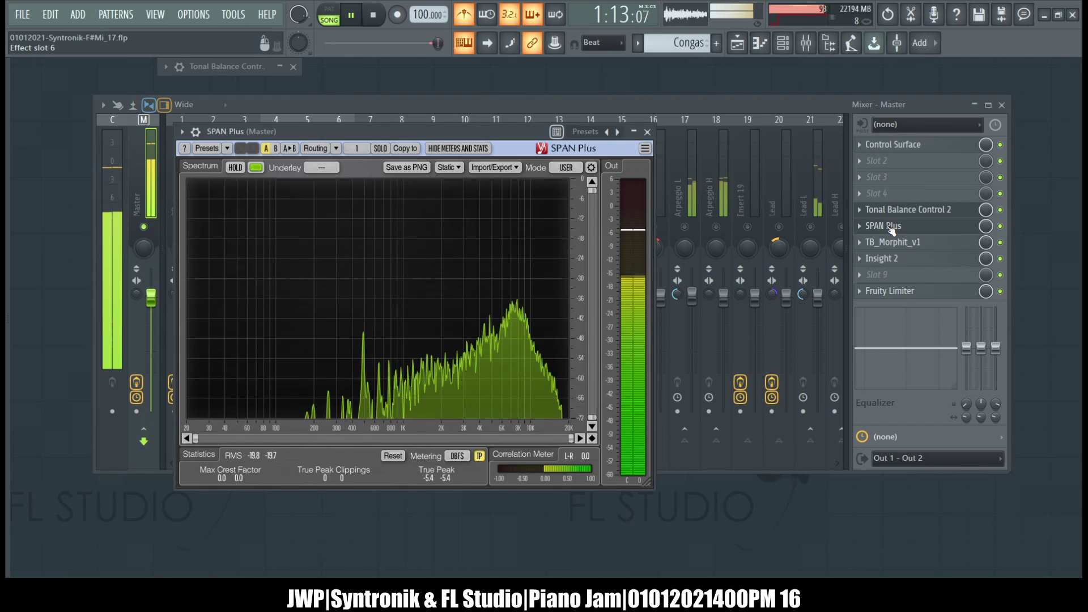
{"action": "left_click_drag", "start_coordinate": [420, 119], "coordinate": [339, 66]}
- Solo the TB track with its low and high bands and examine its spectrum in SPAN Plus
{"action": "left_click", "coordinate": [381, 206]}
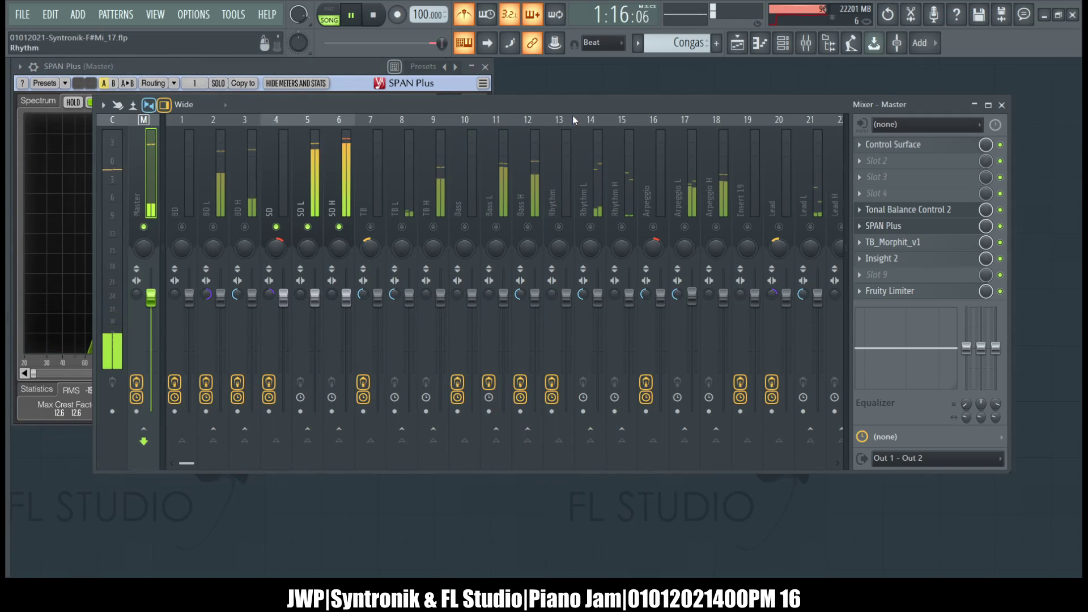
{"action": "right_click", "coordinate": [372, 226]}
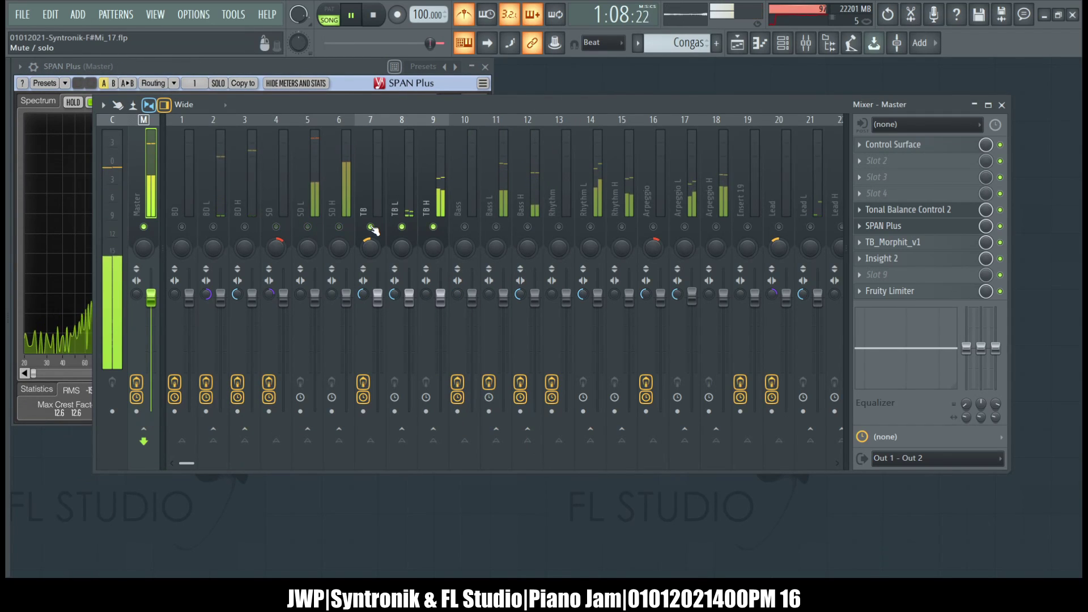
{"action": "left_click", "coordinate": [288, 72]}
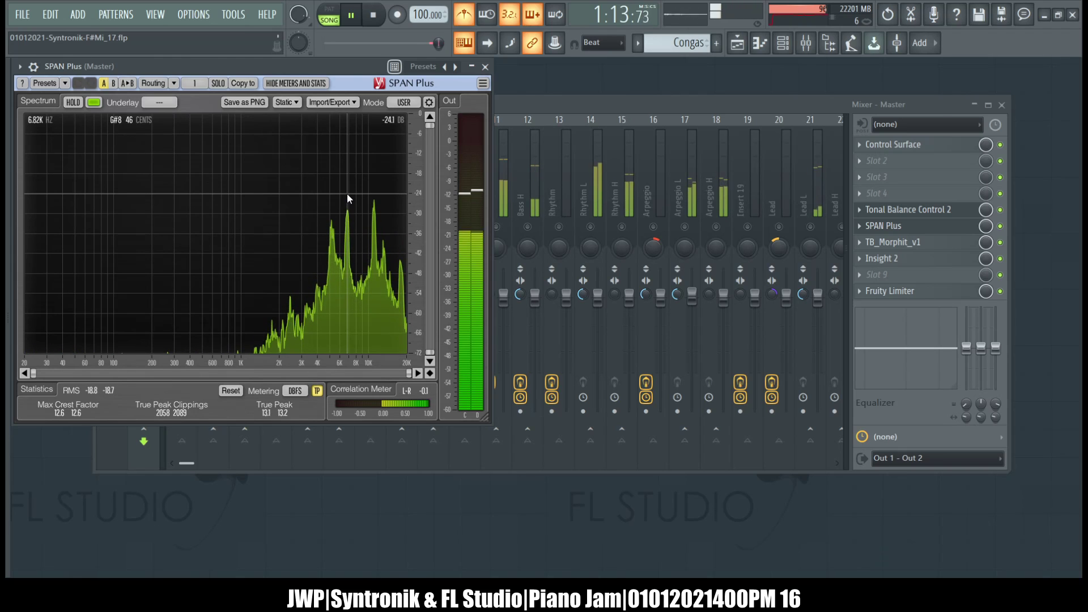
- Solo the Bass group and the Rhythm group in turn and examine the spectrum of each in SPAN Plus
{"action": "left_click", "coordinate": [546, 110]}
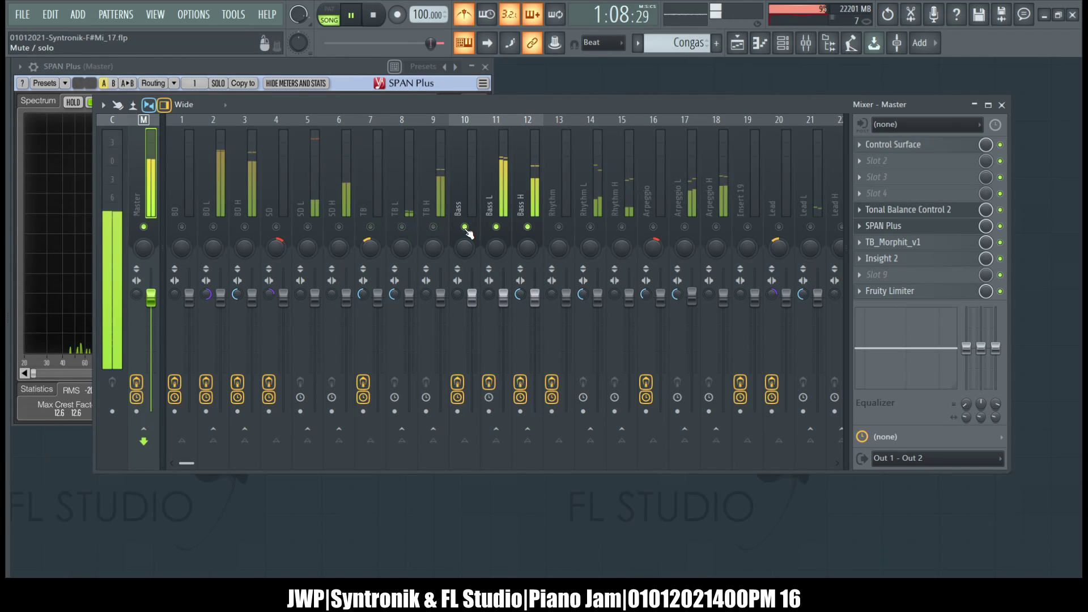
{"action": "left_click", "coordinate": [373, 95]}
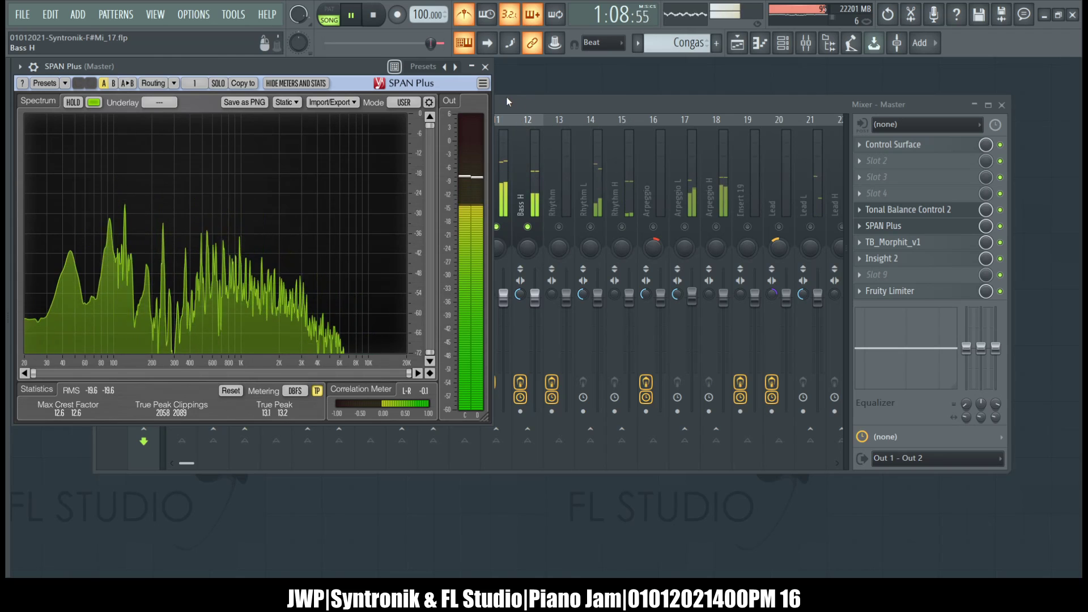
{"action": "left_click", "coordinate": [506, 97]}
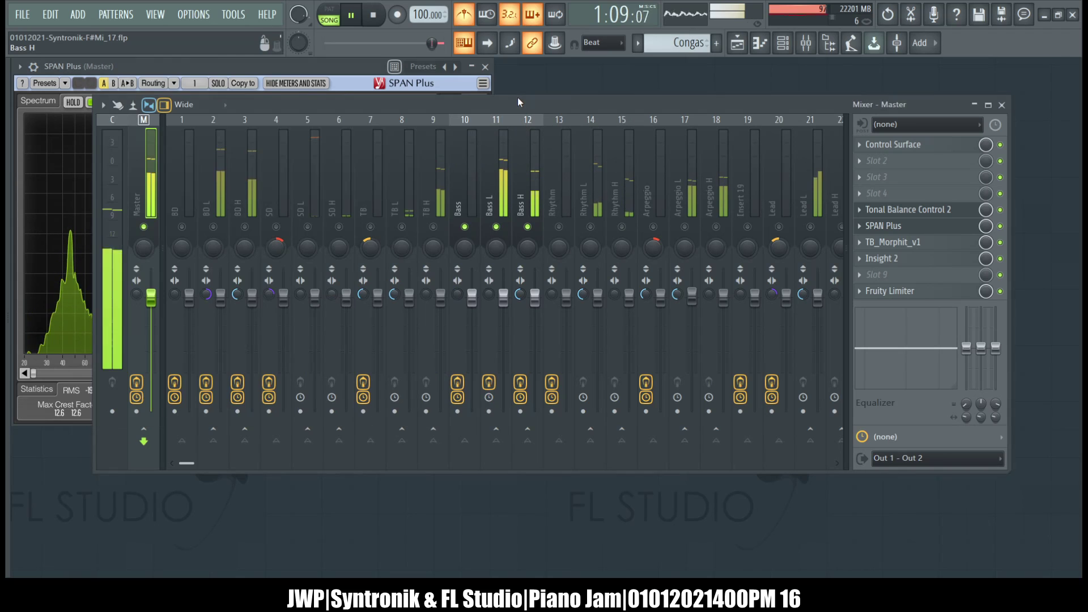
{"action": "right_click", "coordinate": [562, 232]}
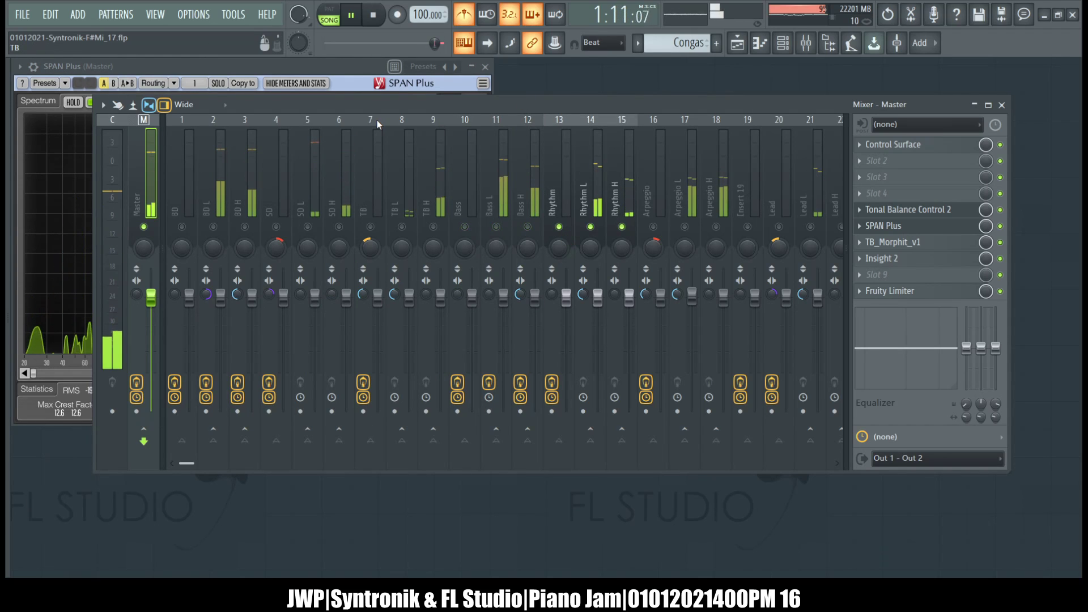
{"action": "left_click", "coordinate": [349, 83]}
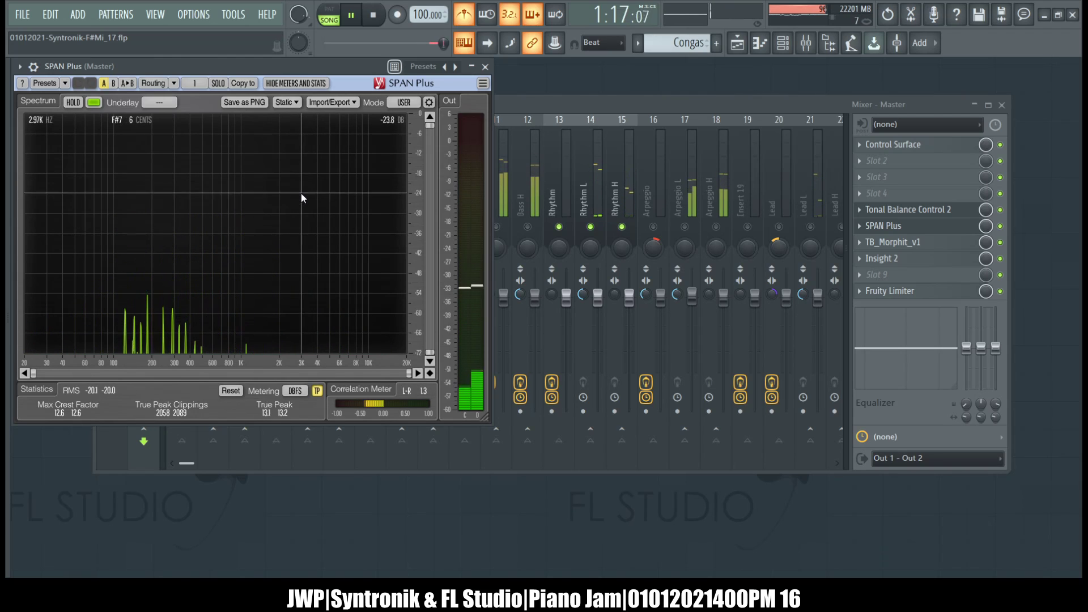
- Minimize SPAN Plus and open Neutron 3 on the Rhythm track to examine its input and output levels
{"action": "left_click", "coordinate": [563, 191]}
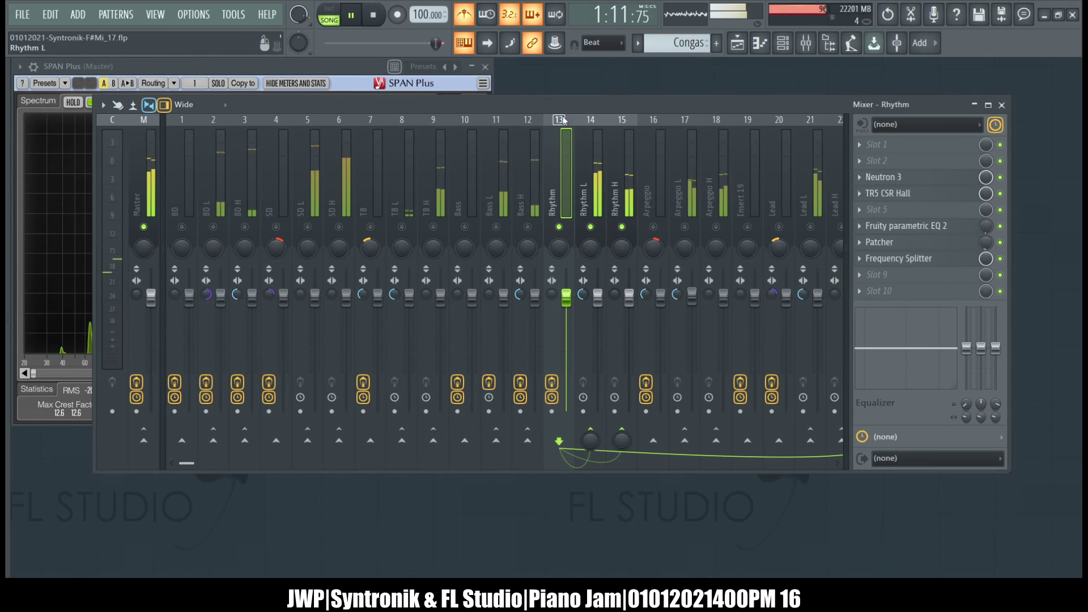
{"action": "left_click", "coordinate": [472, 67]}
{"action": "left_click", "coordinate": [590, 227]}
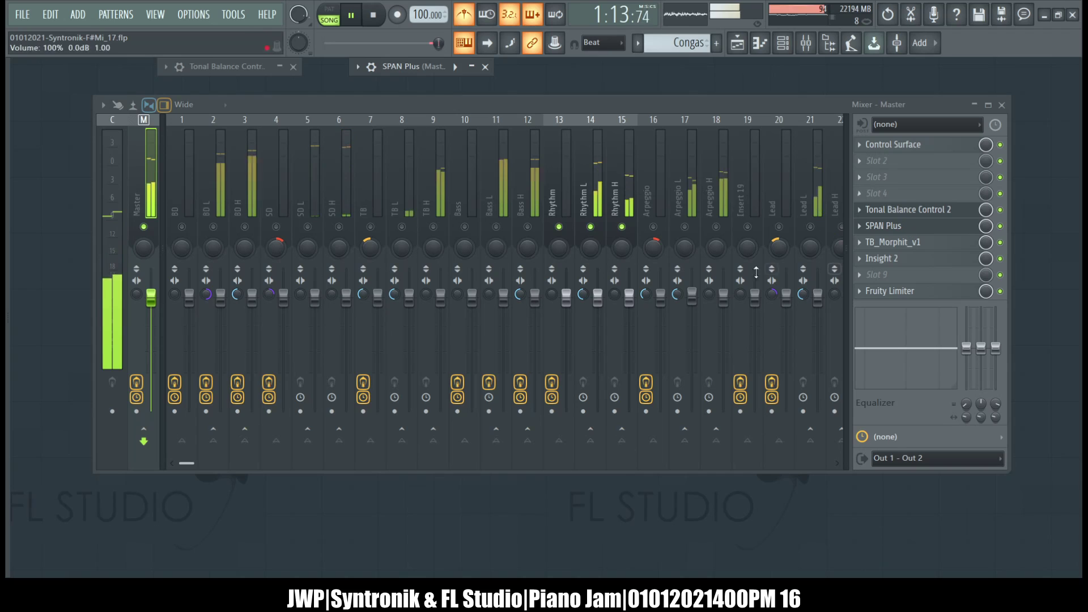
{"action": "left_click", "coordinate": [559, 205]}
{"action": "left_click", "coordinate": [590, 227]}
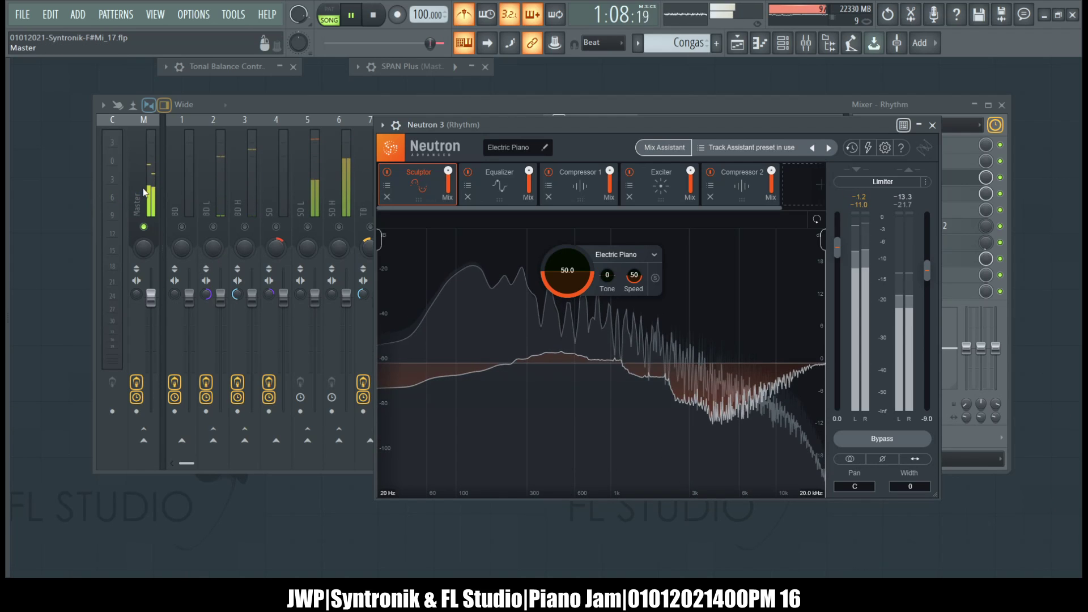
- Close the Rhythm track's Neutron 3 and check the soloed Rhythm spectrum again in SPAN Plus on the Master track
{"action": "key", "text": "F9"}
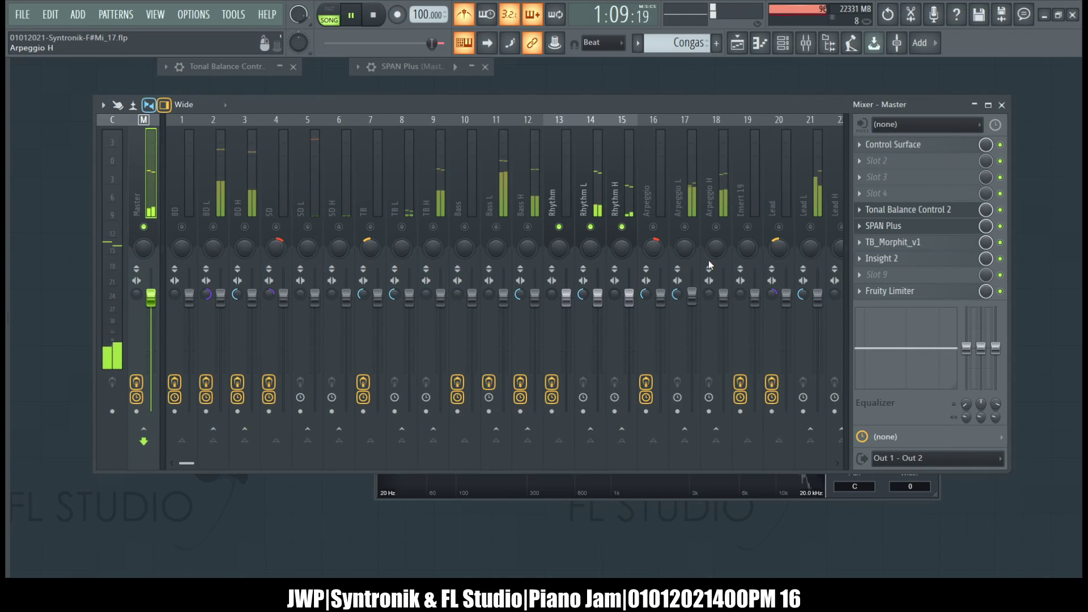
{"action": "left_click", "coordinate": [901, 225]}
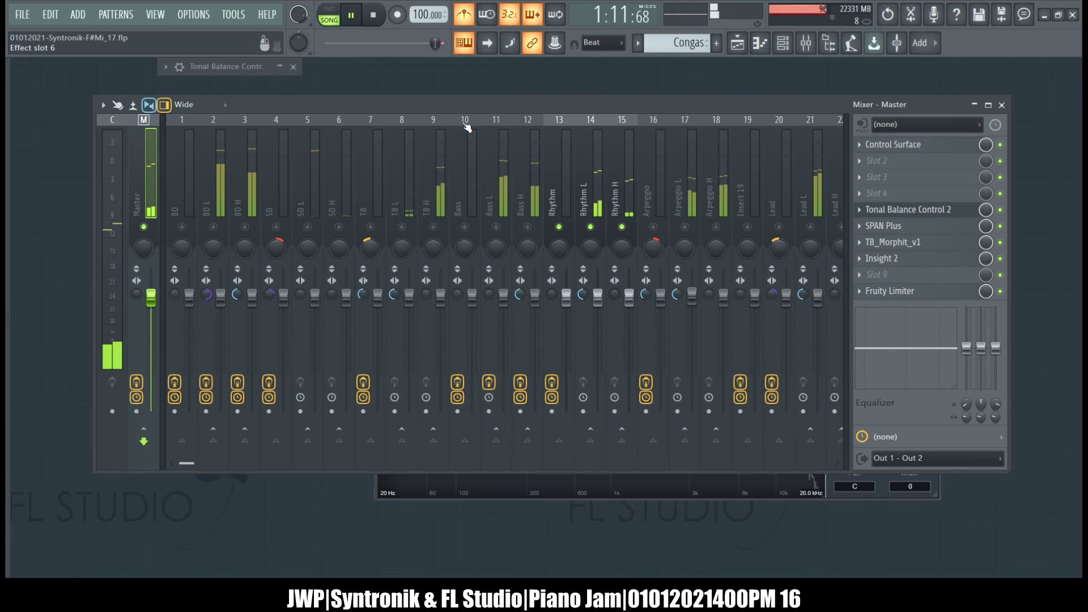
{"action": "left_click", "coordinate": [553, 492]}
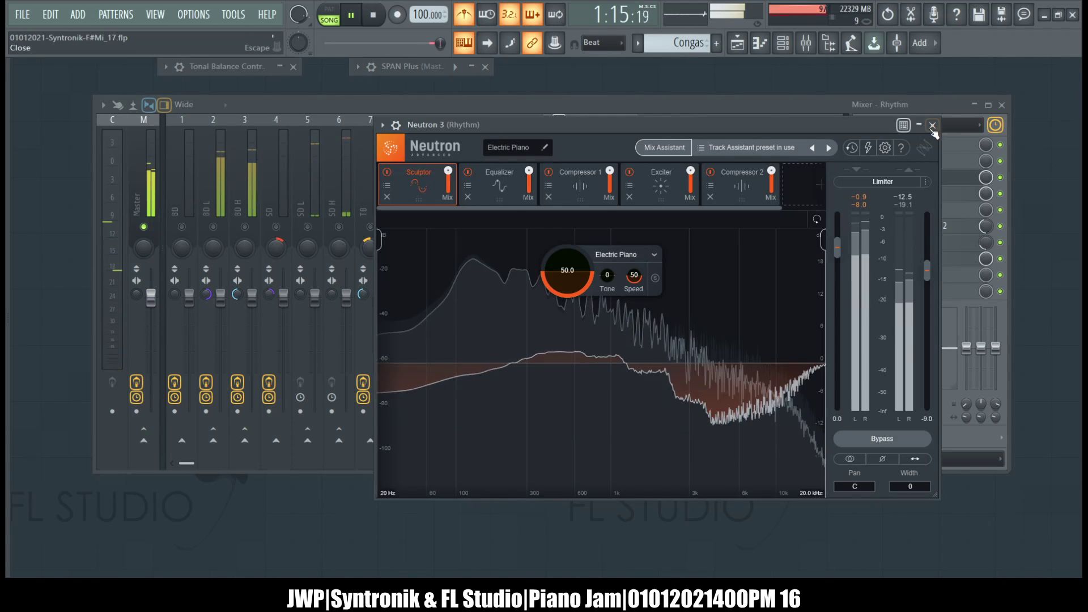
{"action": "key", "text": "Escape"}
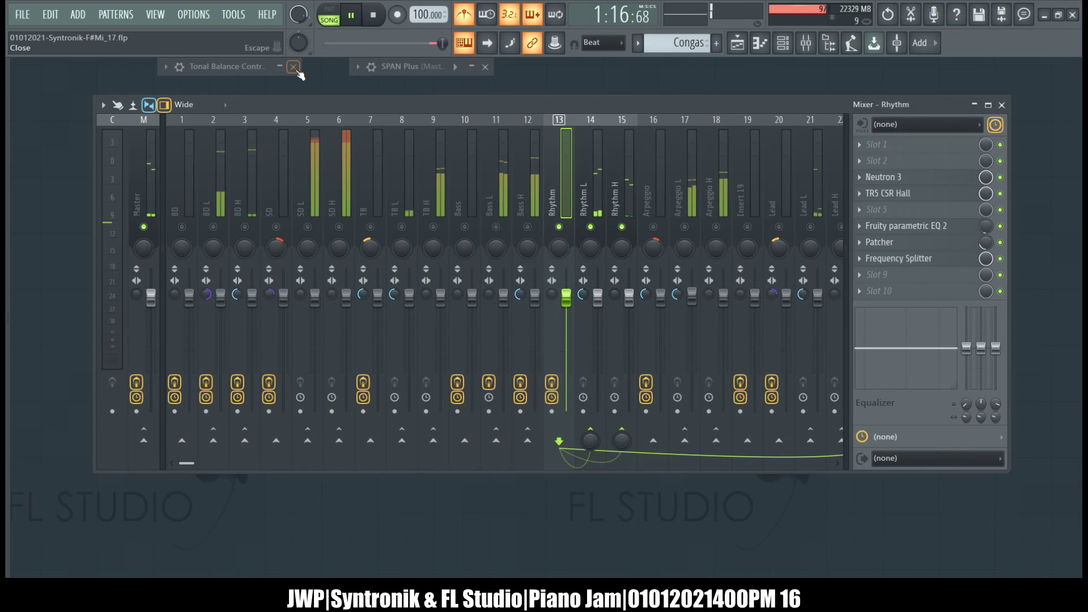
{"action": "left_click", "coordinate": [472, 67]}
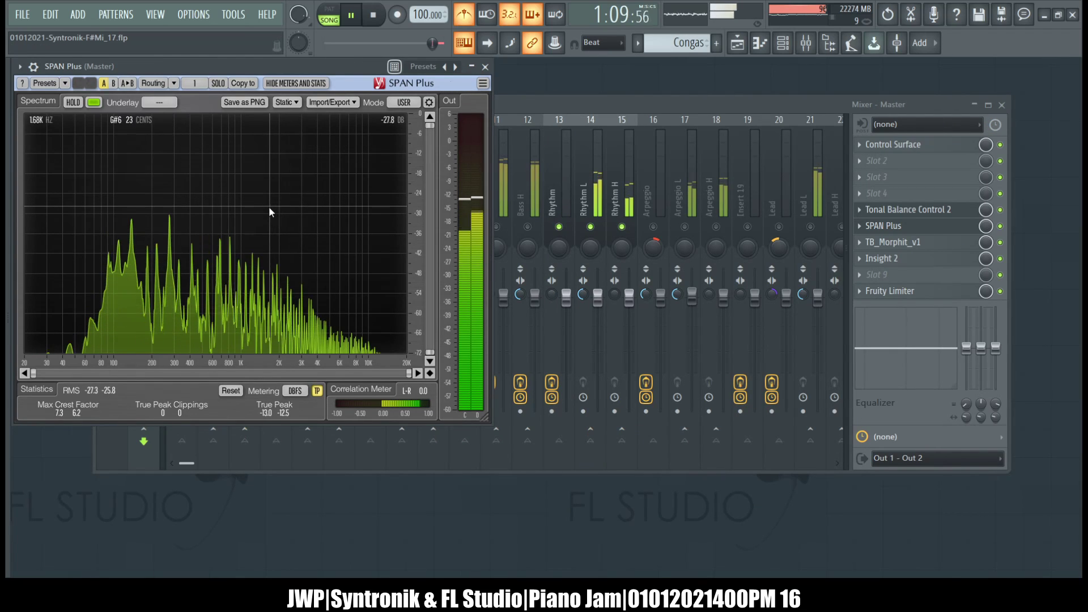
{"action": "left_click", "coordinate": [489, 69]}
- Solo the Arpeggio and Lead groups alternately and compare their levels on the Master meter
{"action": "right_click", "coordinate": [655, 226]}
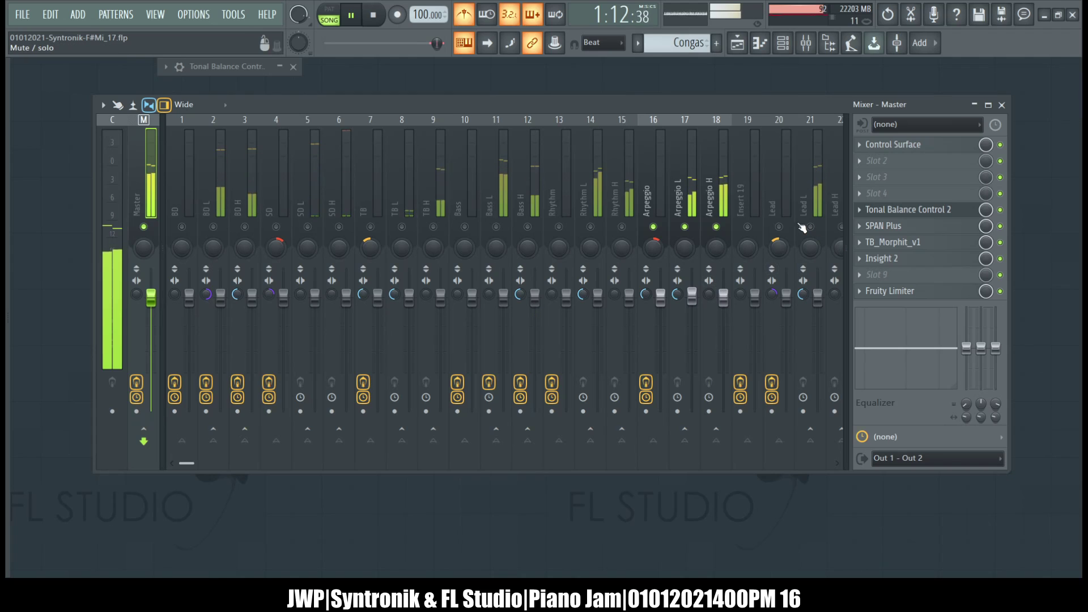
{"action": "right_click", "coordinate": [779, 227]}
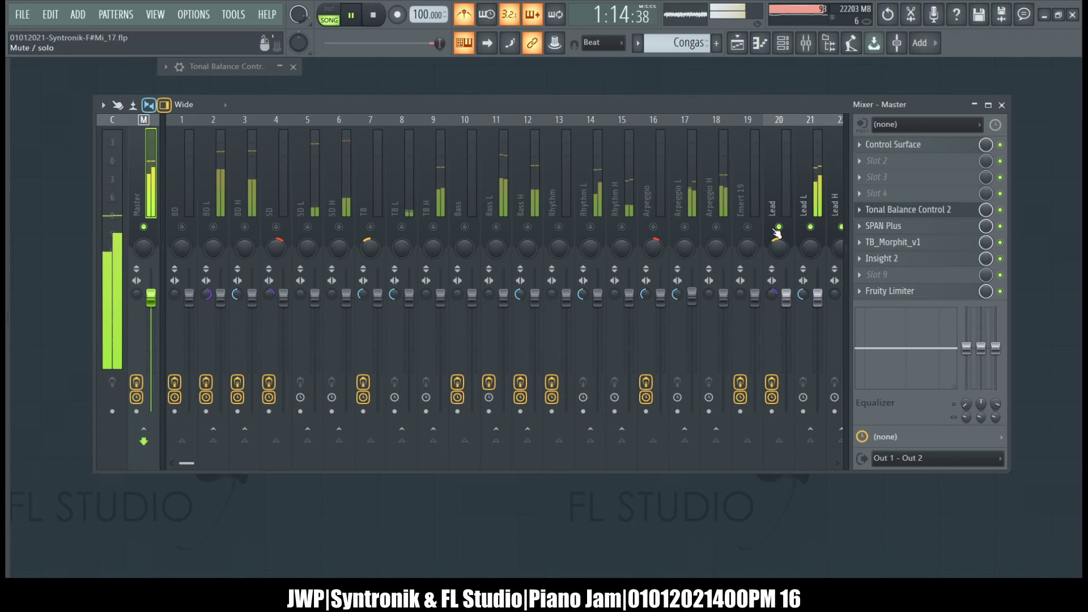
{"action": "right_click", "coordinate": [716, 228]}
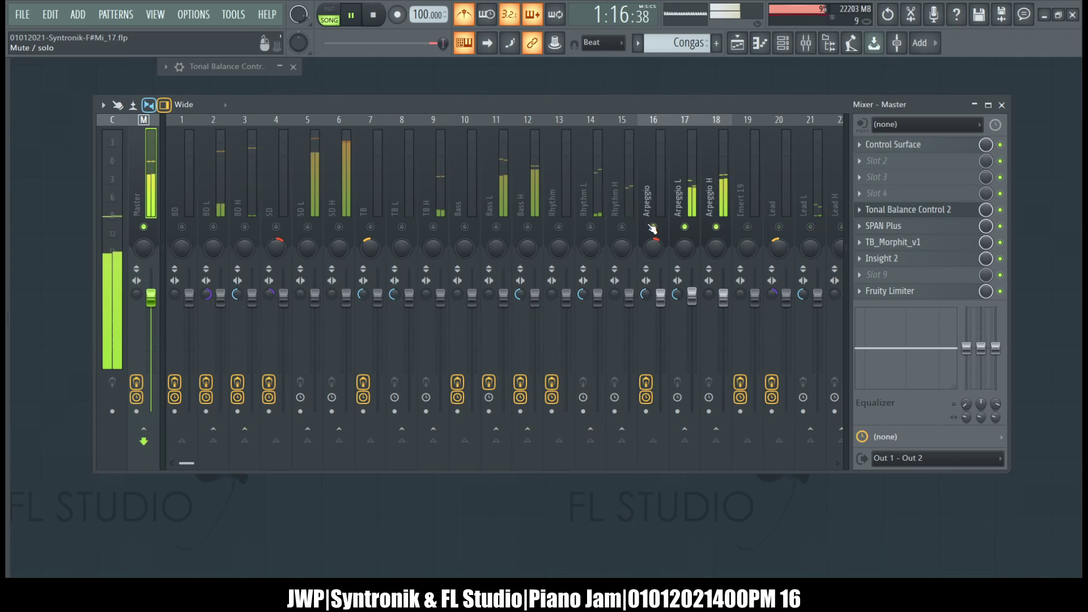
- Open Neutron 3 on the Arpeggio track, examine its levels, and close it
{"action": "left_click", "coordinate": [784, 202]}
{"action": "left_click", "coordinate": [699, 204]}
{"action": "left_click", "coordinate": [660, 204]}
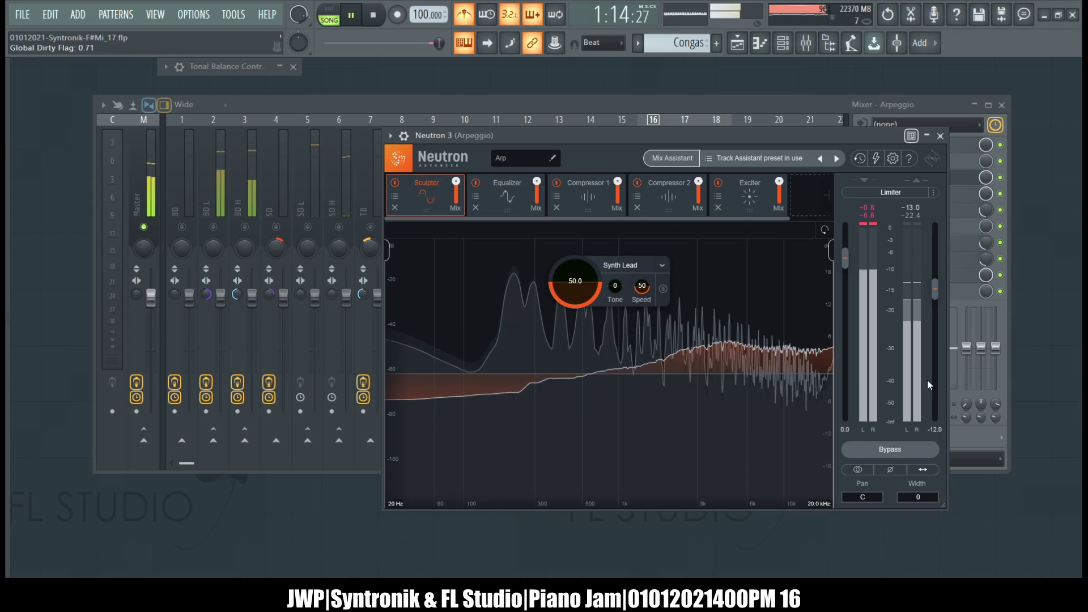
{"action": "left_click", "coordinate": [942, 136]}
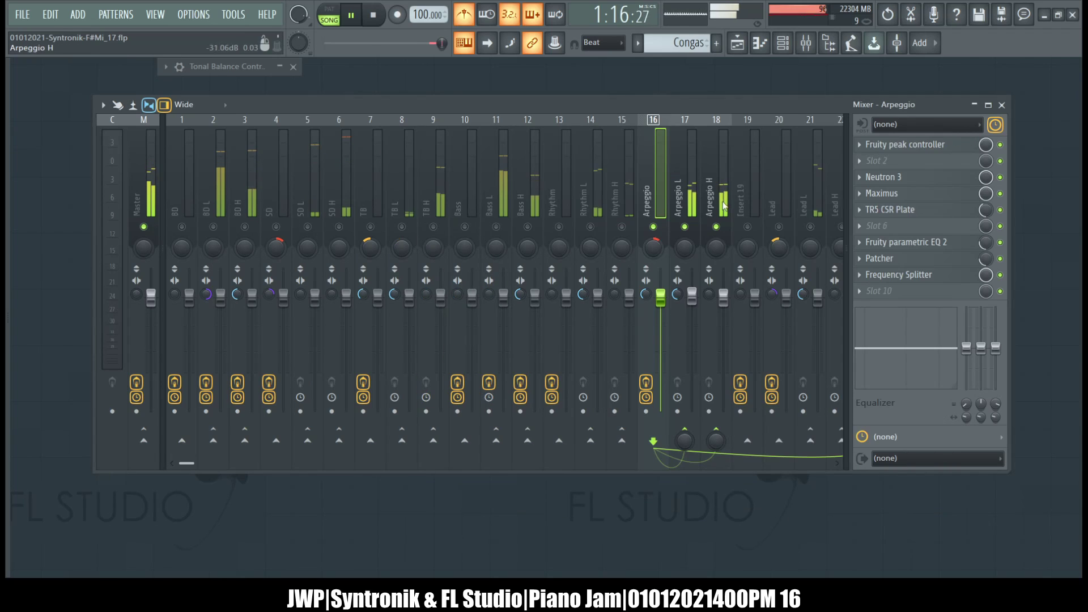
- Solo the Bongo and Conga groups in turn, compare their levels with the Master meter, and stop playback
{"action": "scroll", "coordinate": [685, 206], "scroll_direction": "down", "scroll_amount": 5}
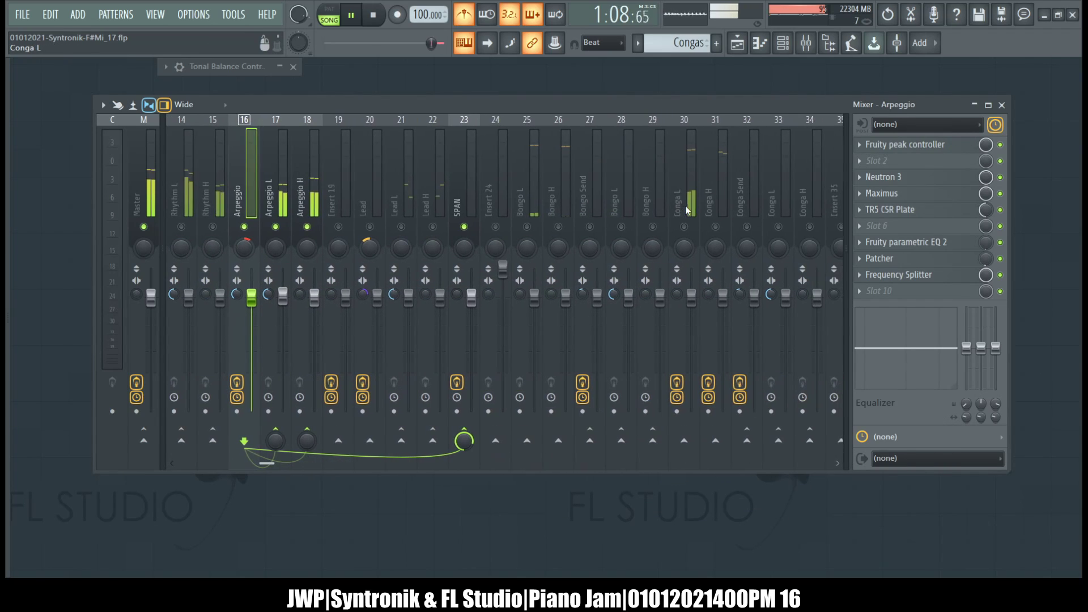
{"action": "right_click", "coordinate": [527, 226]}
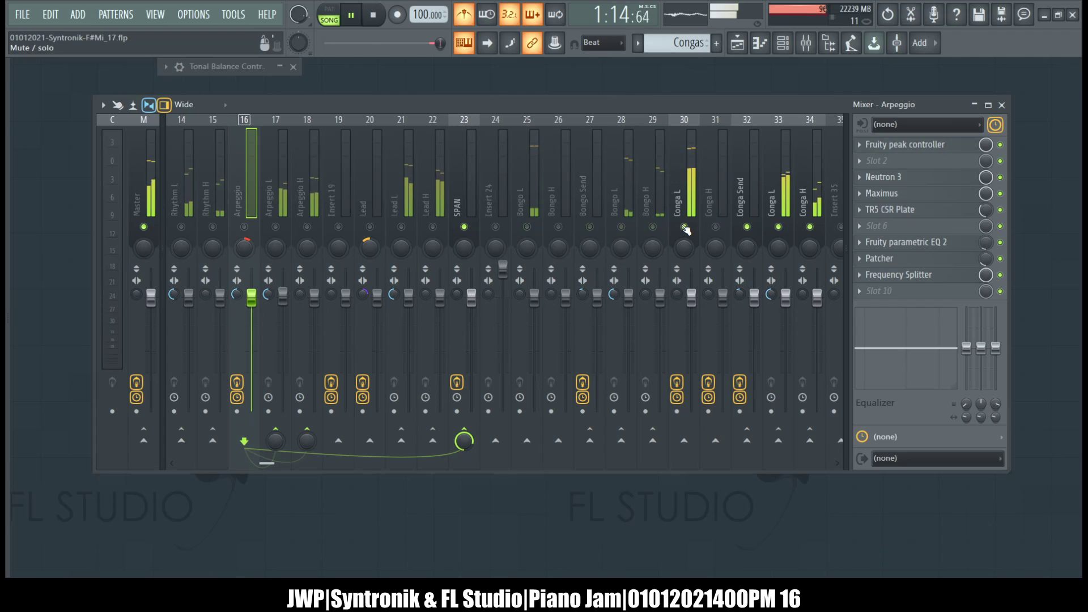
{"action": "scroll", "coordinate": [685, 190], "scroll_direction": "up", "scroll_amount": 4}
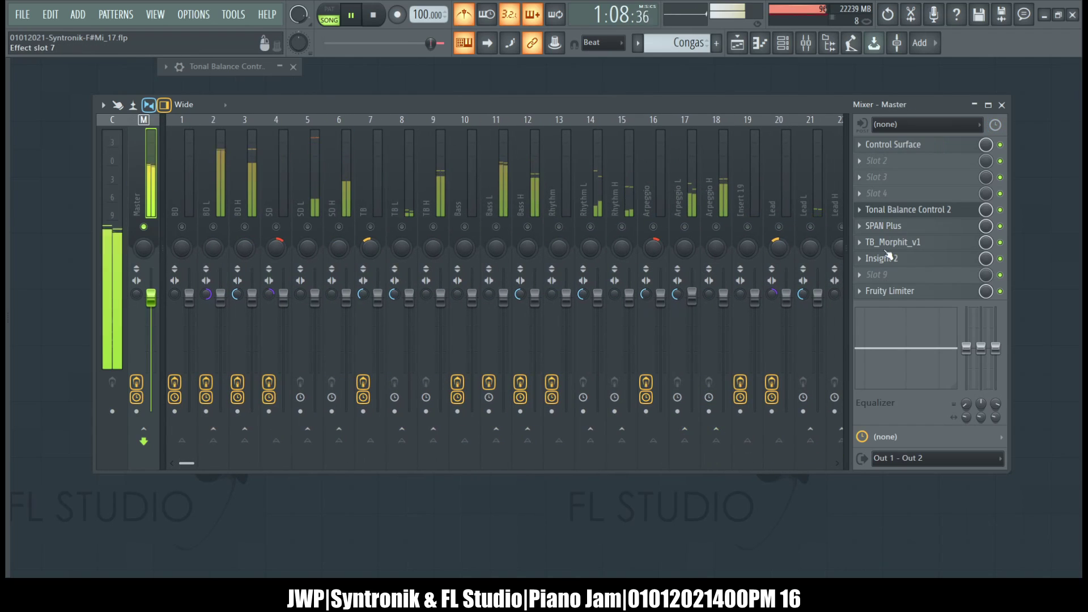
{"action": "scroll", "coordinate": [622, 196], "scroll_direction": "down", "scroll_amount": 7}
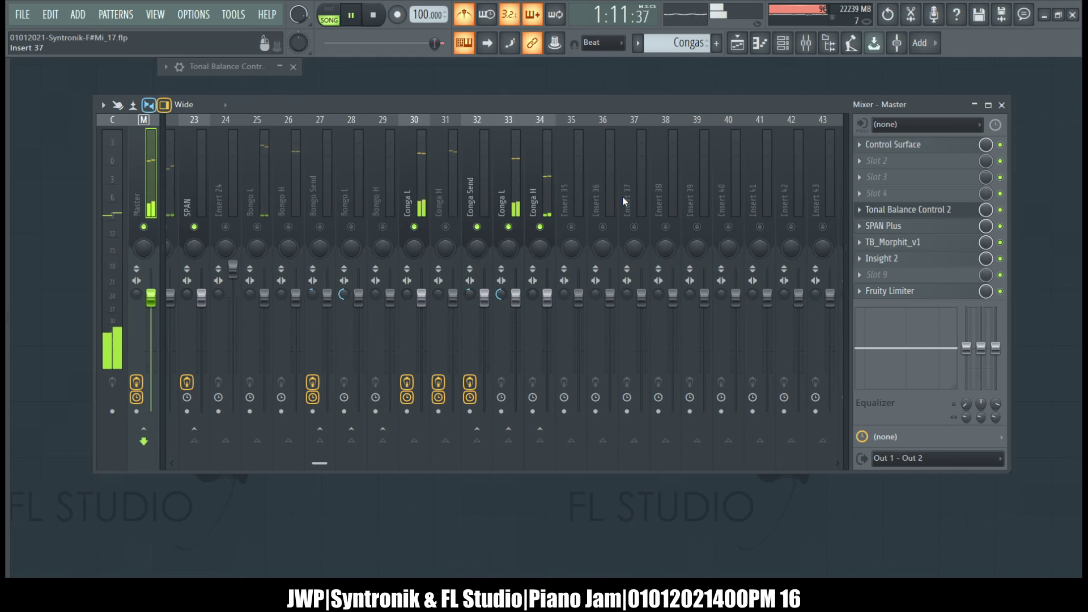
{"action": "scroll", "coordinate": [622, 196], "scroll_direction": "up", "scroll_amount": 7}
{"action": "key", "text": "space"}
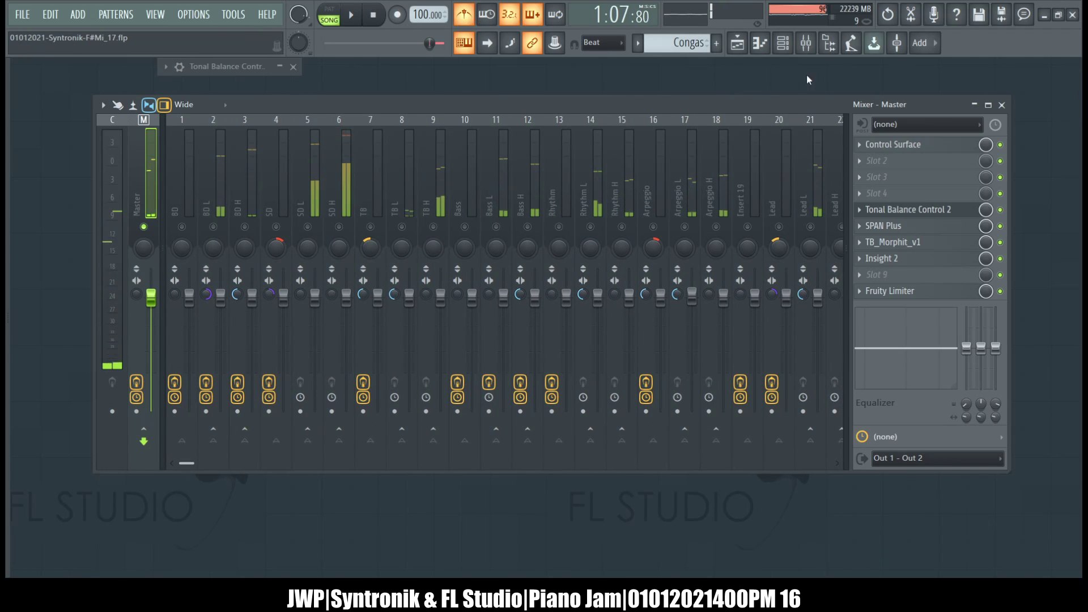
- Remove the solo in the mixer so that all instrument tracks are active again
{"action": "left_click", "coordinate": [806, 43]}
{"action": "left_click", "coordinate": [807, 46]}
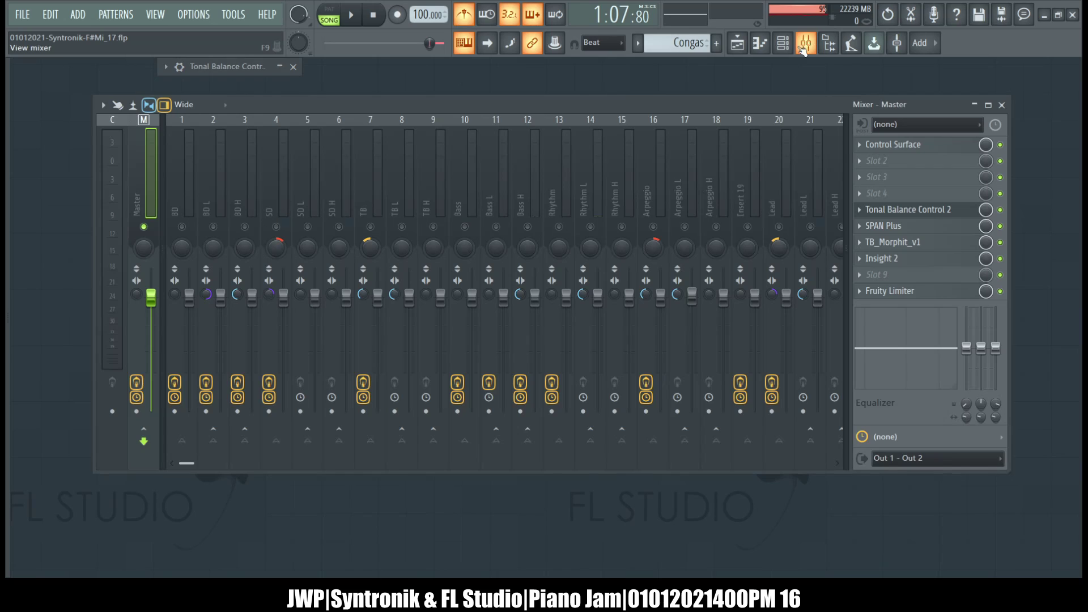
{"action": "left_click", "coordinate": [187, 231]}
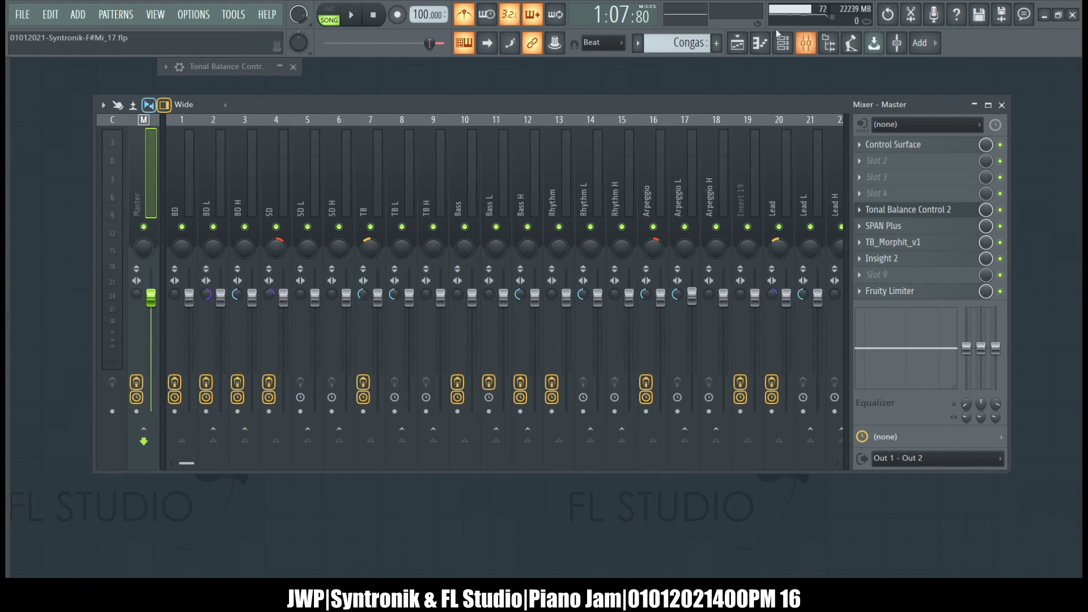
- Clear the time selection at the end of the playlist and close the playlist
{"action": "left_click", "coordinate": [740, 43]}
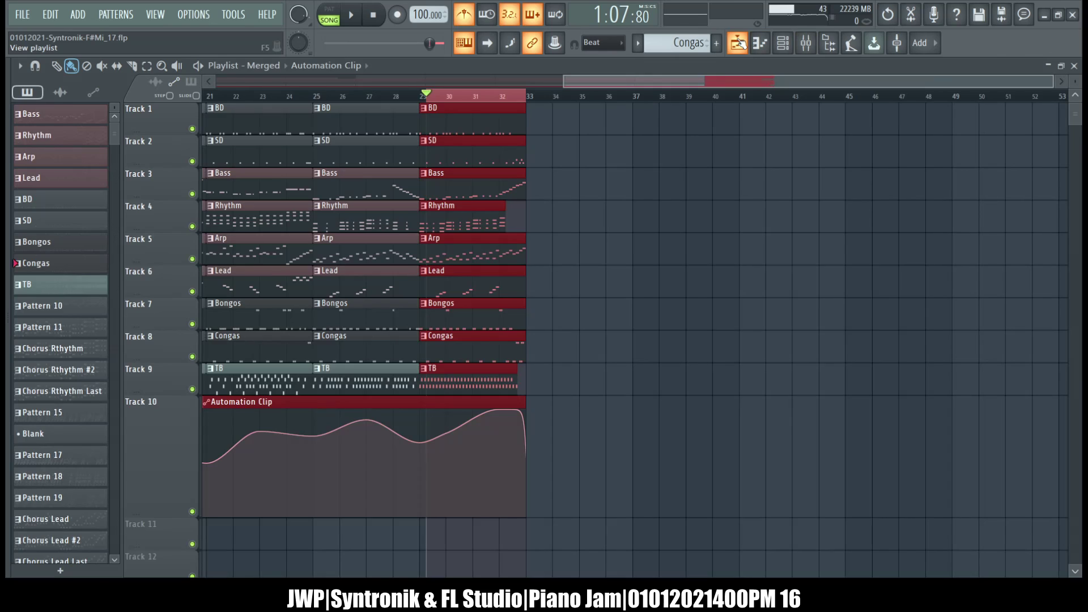
{"action": "right_click", "coordinate": [492, 96]}
{"action": "left_click", "coordinate": [1073, 64]}
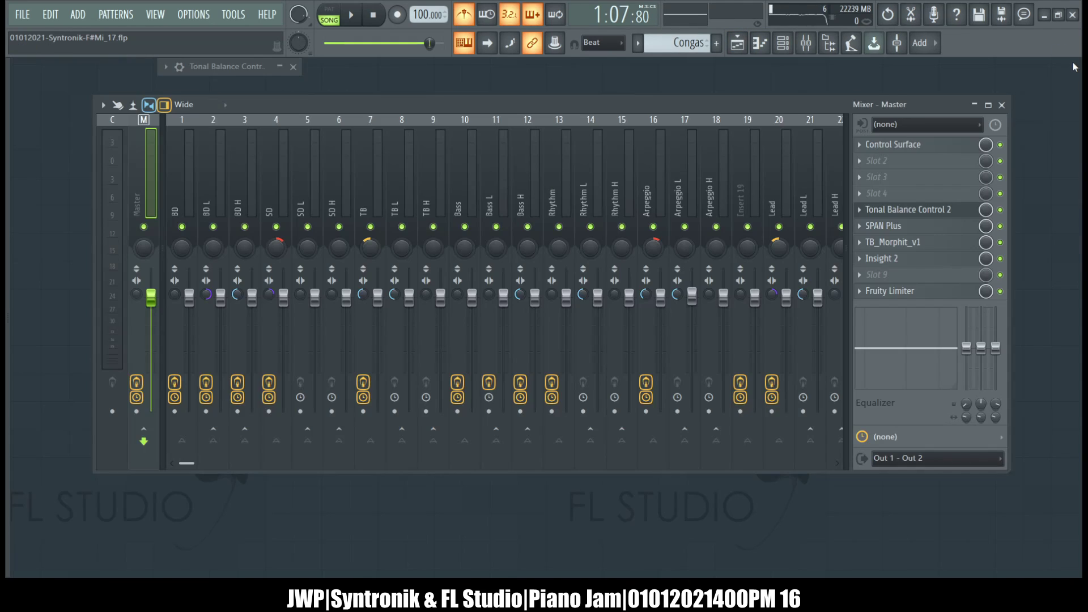
- Close the mixer, keep Tonal Balance Control 2 minimized, and save the project
{"action": "left_click", "coordinate": [1003, 105]}
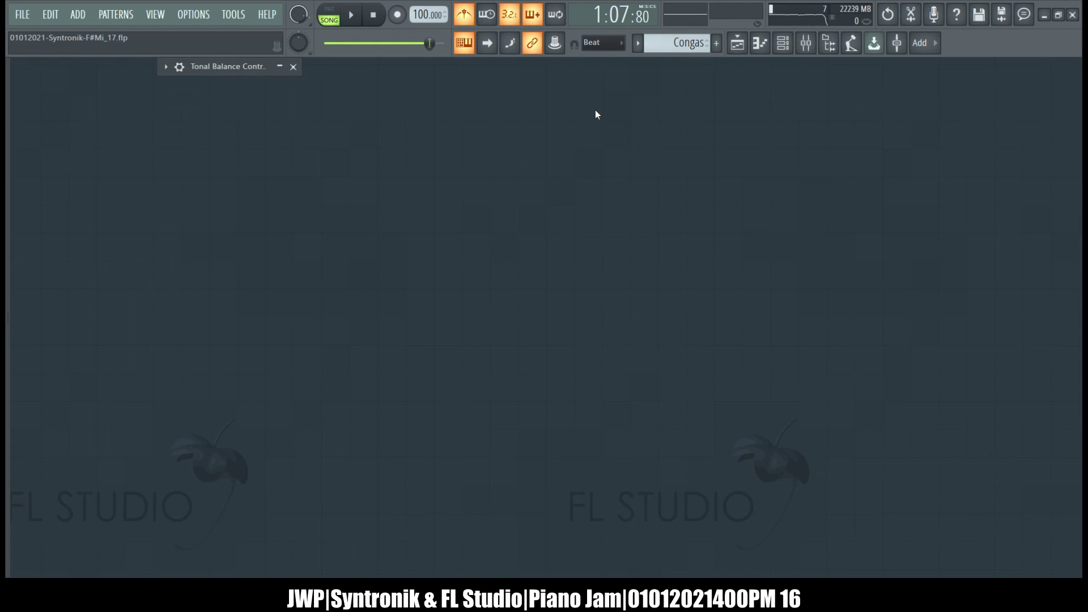
{"action": "left_click", "coordinate": [284, 67]}
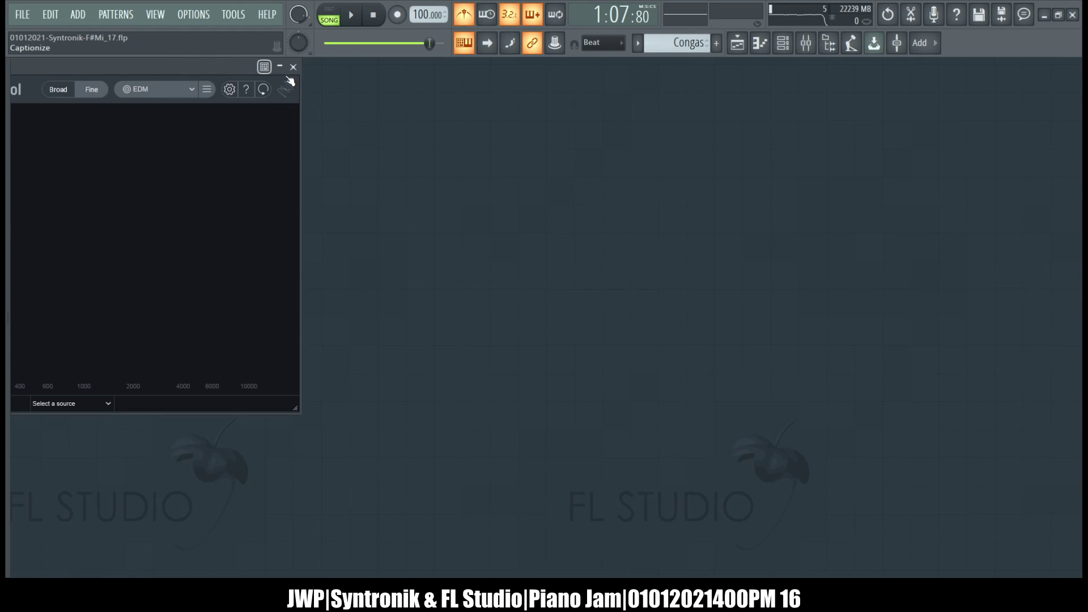
{"action": "left_click", "coordinate": [279, 66]}
{"action": "key", "text": "ctrl+s"}
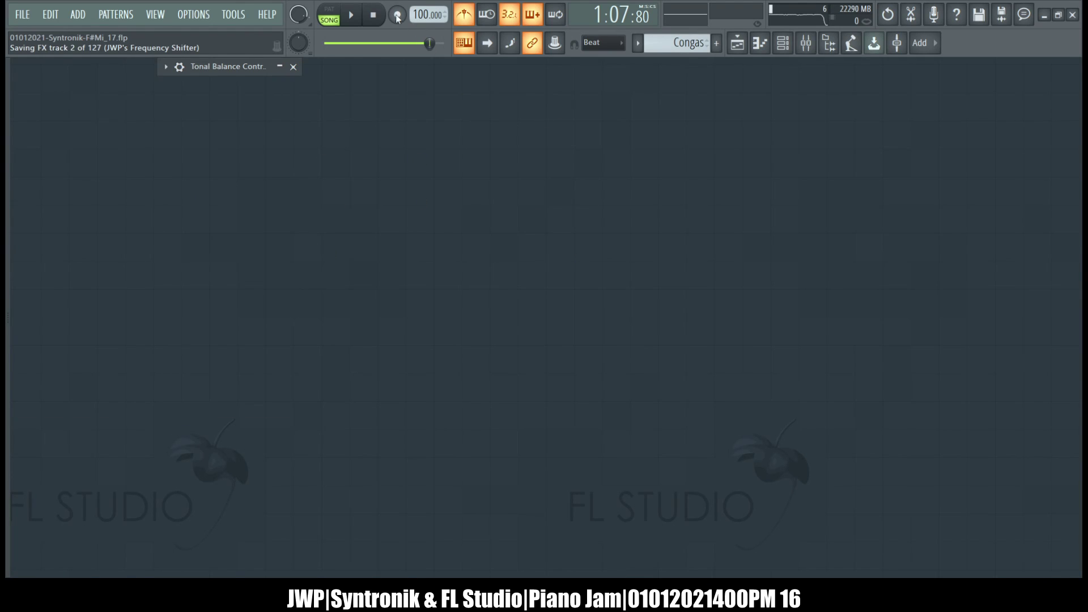
- Play the song from the beginning and examine the peaks in the Master track's Fruity Limiter
{"action": "key", "text": "space"}
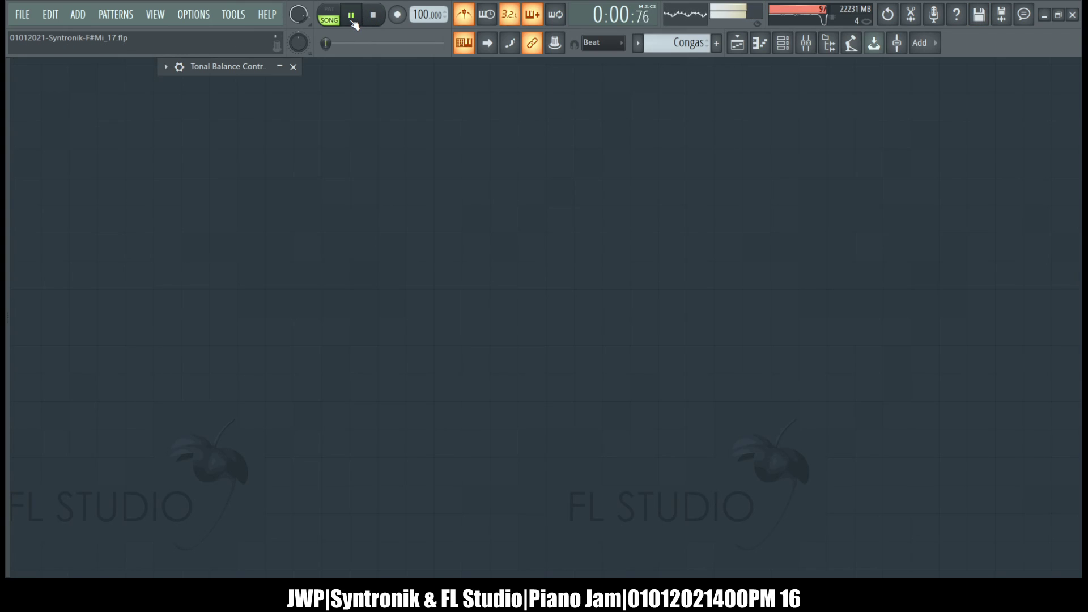
{"action": "left_click", "coordinate": [806, 50]}
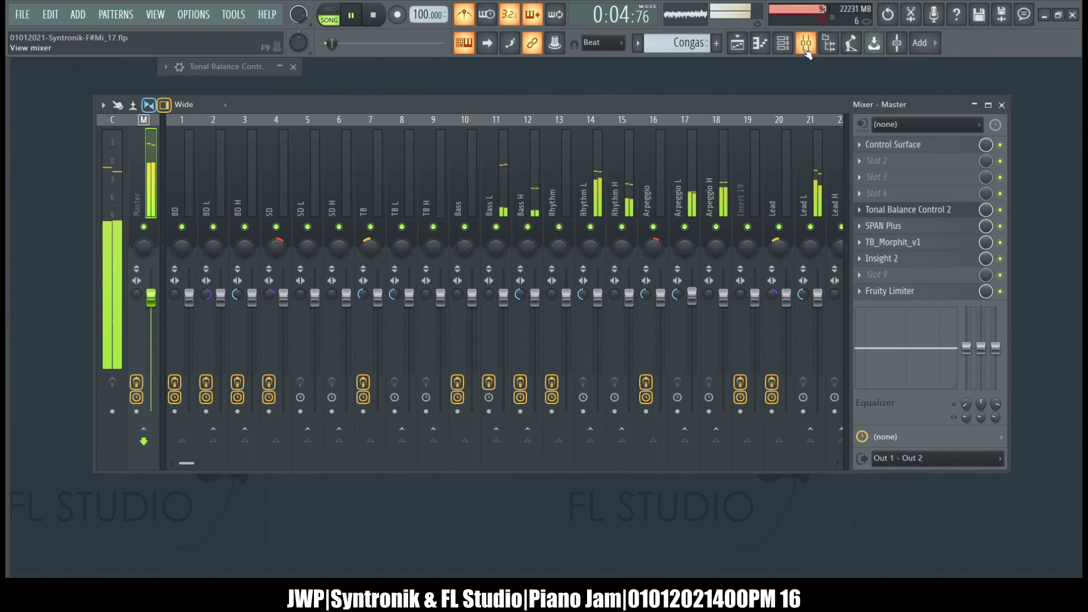
{"action": "left_click", "coordinate": [889, 291]}
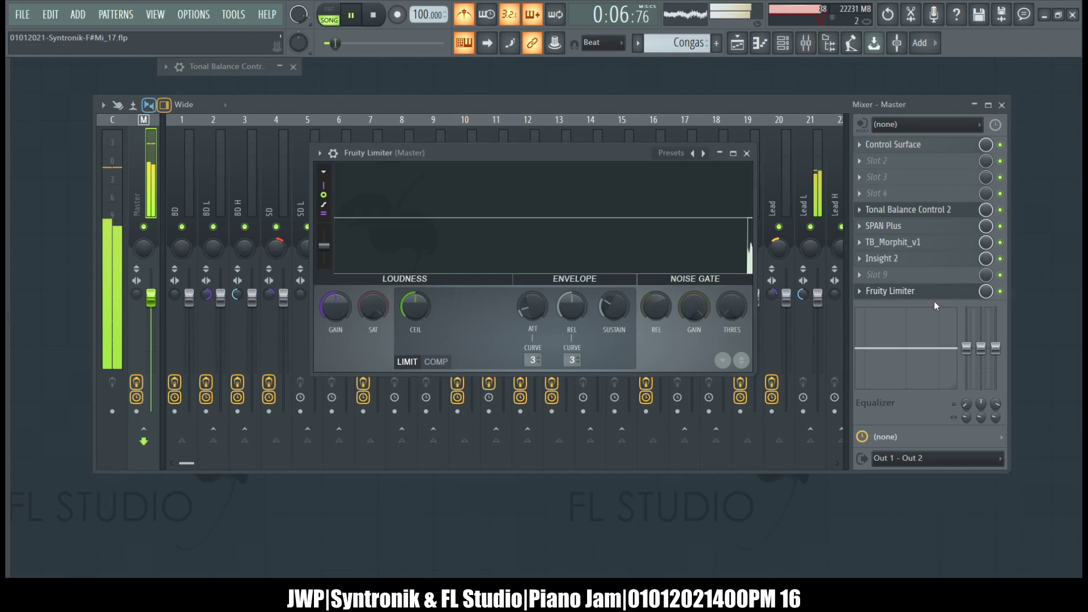
{"action": "left_click", "coordinate": [975, 106]}
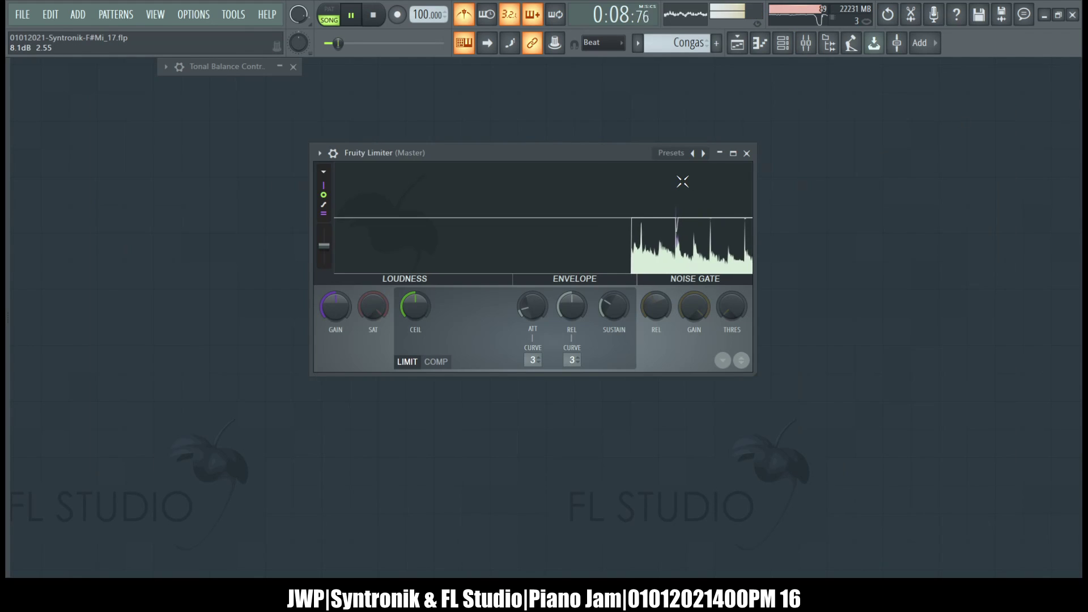
{"action": "left_click_drag", "start_coordinate": [594, 155], "coordinate": [474, 153]}
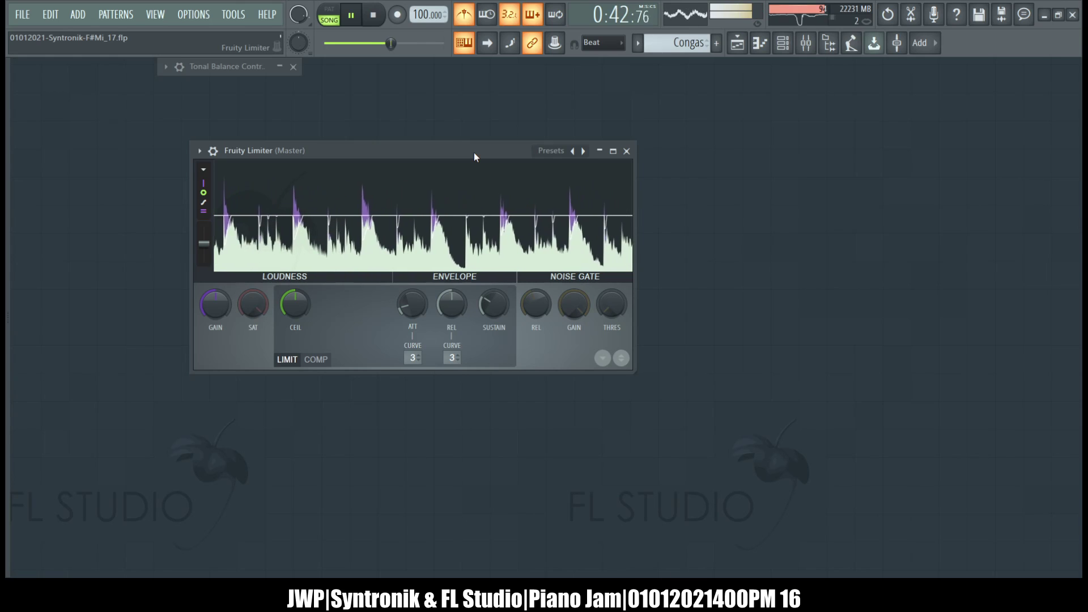
- Solo the SD group and arrange the mixer and Fruity Limiter windows so its peaks can be examined
{"action": "left_click", "coordinate": [812, 50]}
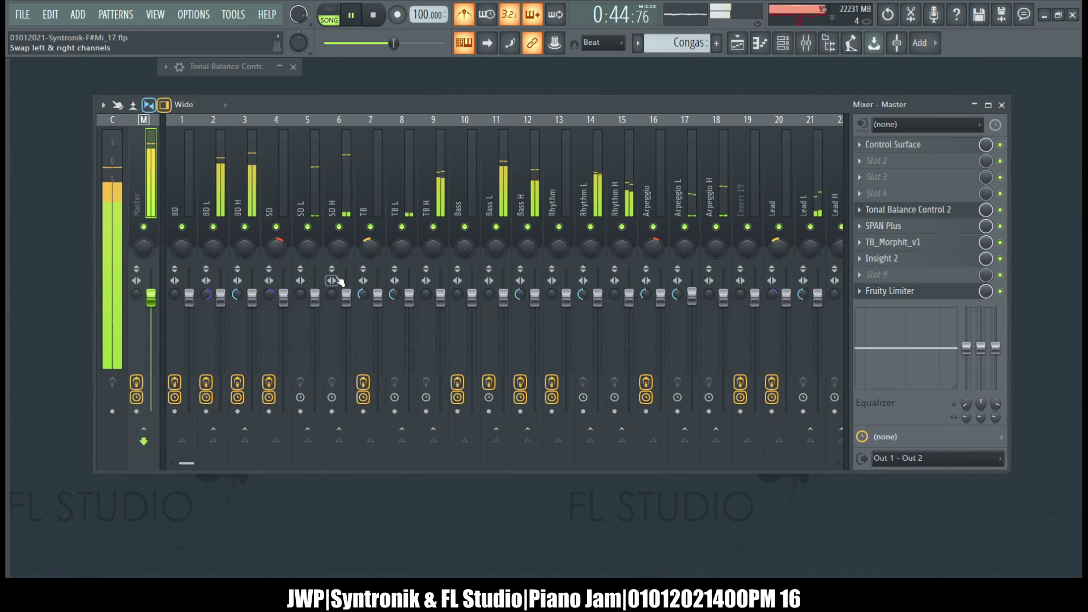
{"action": "right_click", "coordinate": [276, 228]}
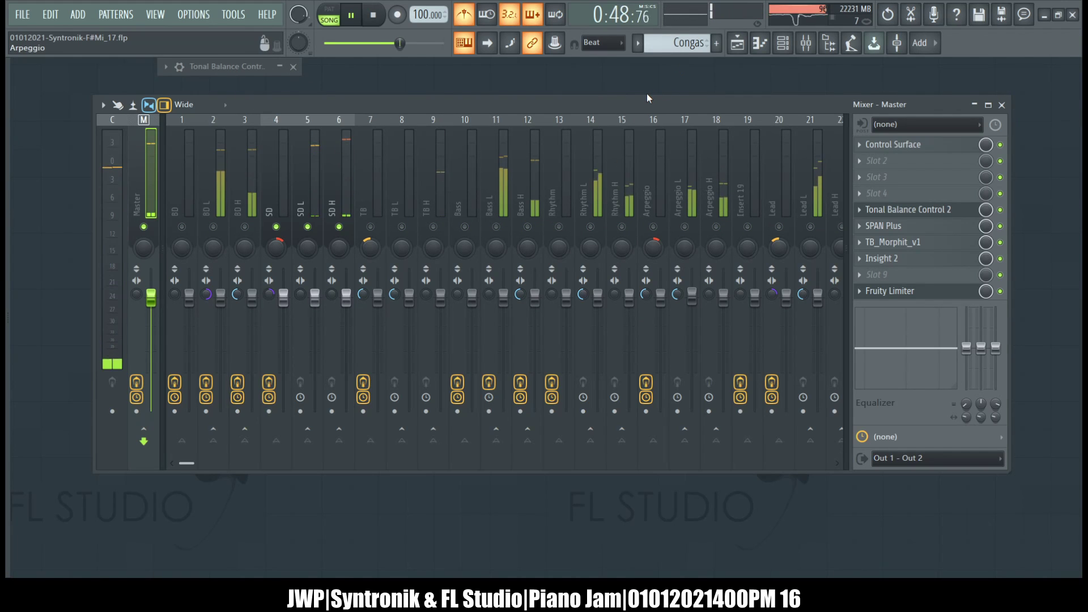
{"action": "left_click_drag", "start_coordinate": [638, 107], "coordinate": [621, 171]}
{"action": "left_click", "coordinate": [494, 152]}
{"action": "left_click_drag", "start_coordinate": [494, 152], "coordinate": [535, 108]}
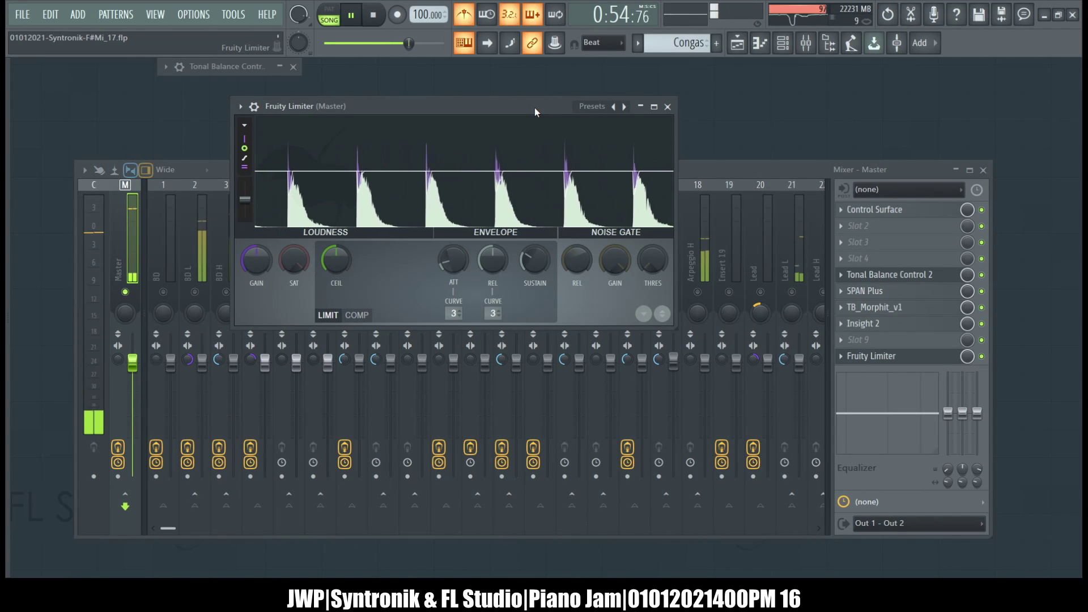
- Mute SD L within the soloed snare group and examine the remaining peaks in Fruity Limiter
{"action": "left_click", "coordinate": [780, 168]}
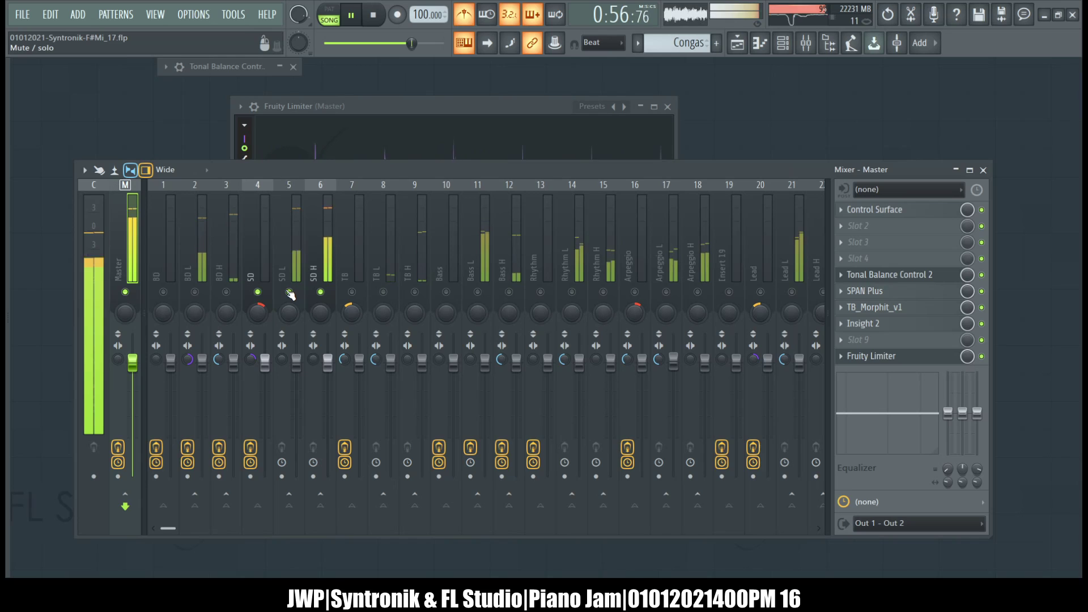
{"action": "left_click", "coordinate": [417, 156]}
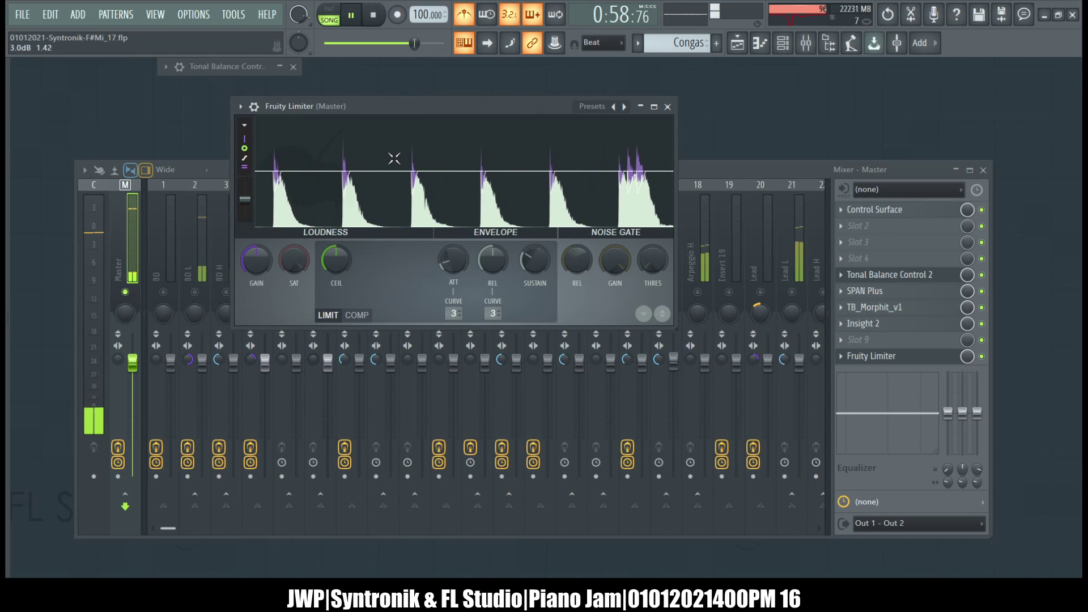
- Within the soloed snare group, unmute SD L and mute SD H, and examine the peaks in the Master's Fruity Limiter
{"action": "left_click", "coordinate": [697, 171]}
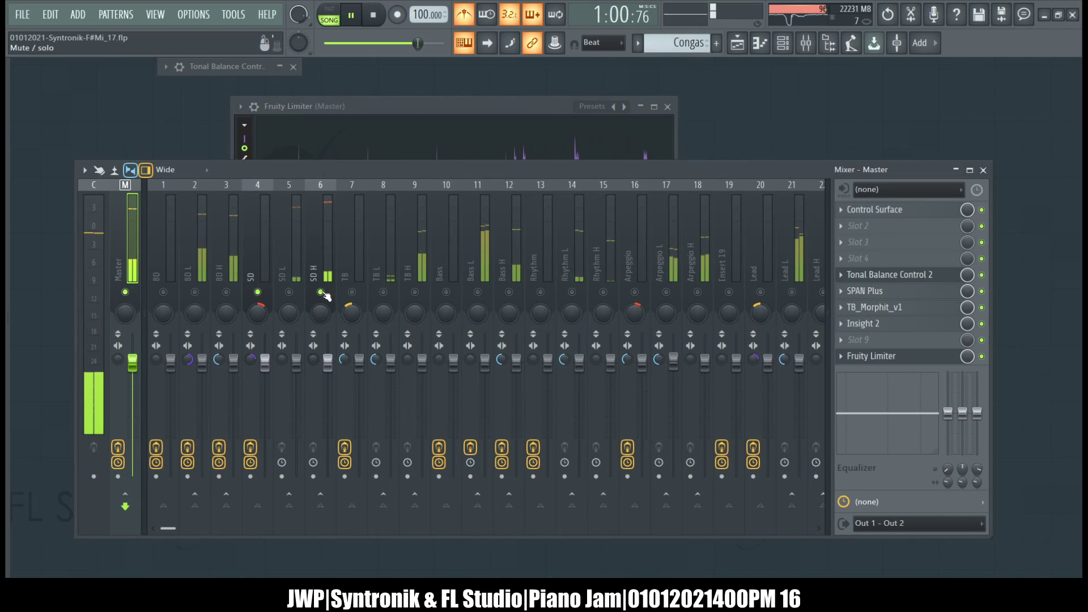
{"action": "left_click", "coordinate": [291, 293]}
{"action": "left_click", "coordinate": [317, 292]}
{"action": "left_click", "coordinate": [407, 103]}
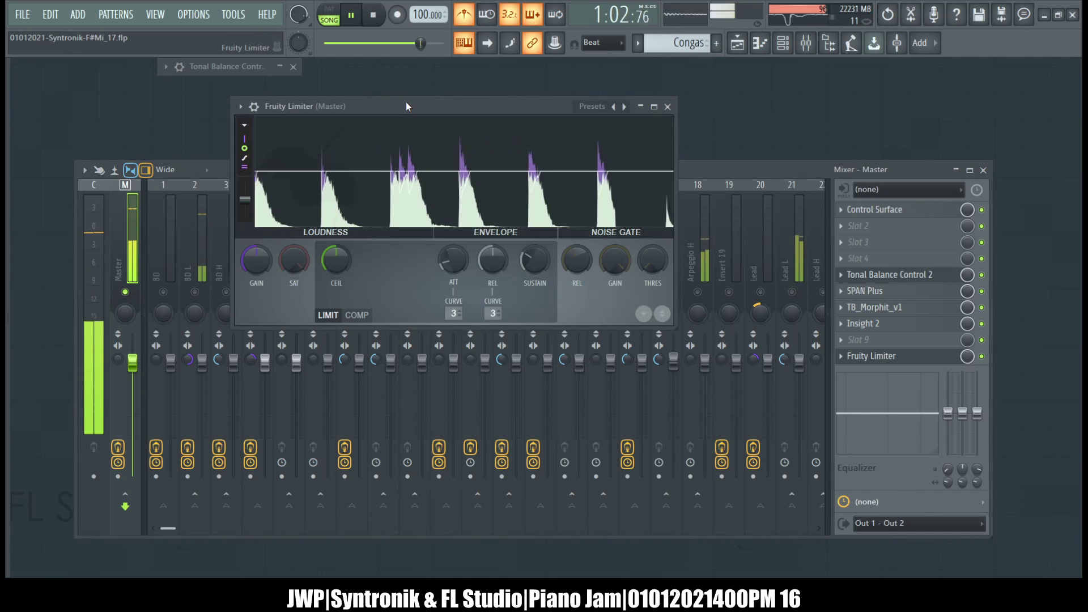
{"action": "left_click", "coordinate": [746, 171]}
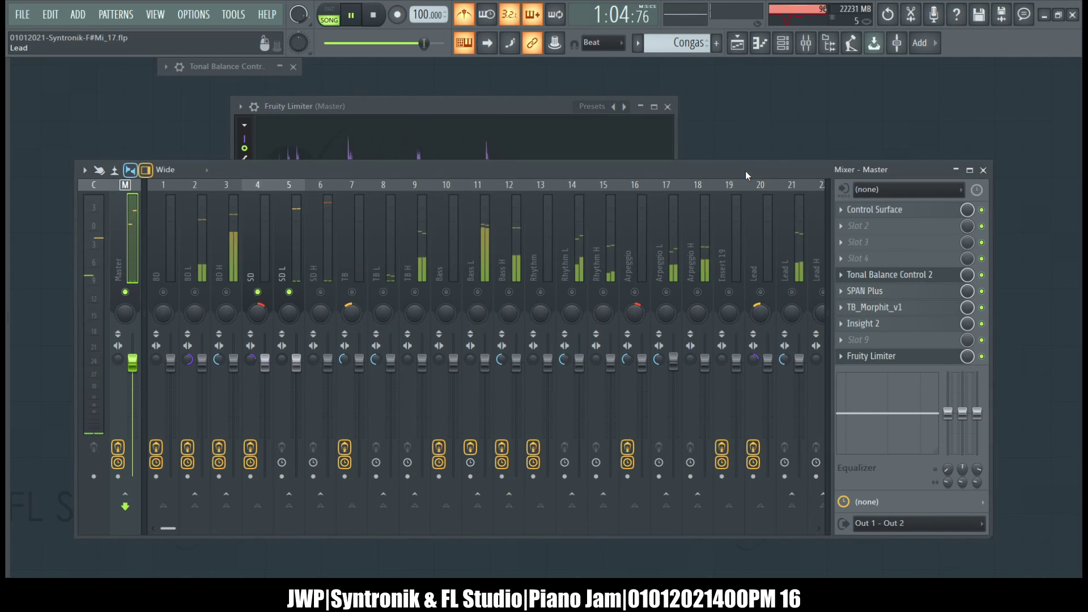
- Toggle the solo on SD L and restore the solo of the whole SD group
{"action": "right_click", "coordinate": [289, 293]}
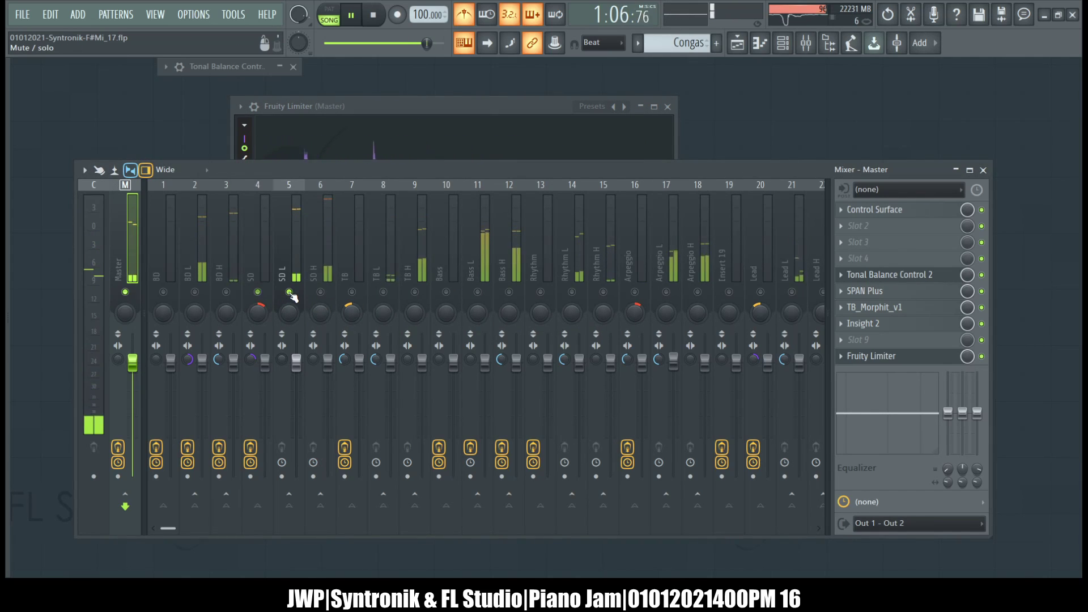
{"action": "right_click", "coordinate": [290, 293]}
{"action": "right_click", "coordinate": [290, 293]}
{"action": "right_click", "coordinate": [257, 292]}
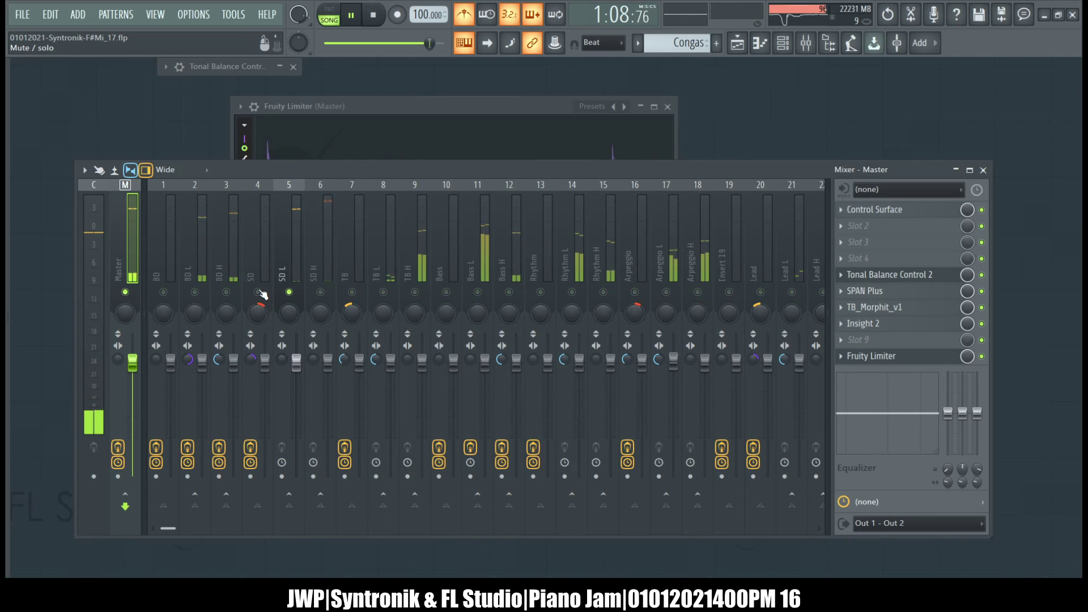
- In the SD track's Neutron 3 equalizer, add a Proportional Q band at 2441 Hz with -6.0 dB gain and a Q of 0.4
{"action": "left_click", "coordinate": [260, 255]}
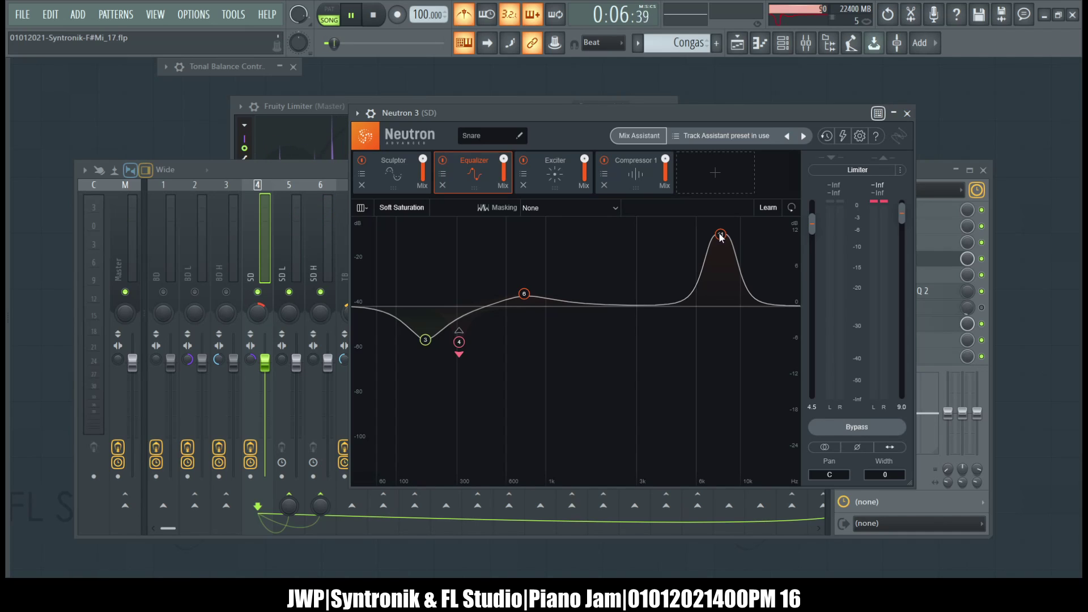
{"action": "left_click", "coordinate": [619, 306]}
{"action": "left_click_drag", "start_coordinate": [619, 307], "coordinate": [621, 359]}
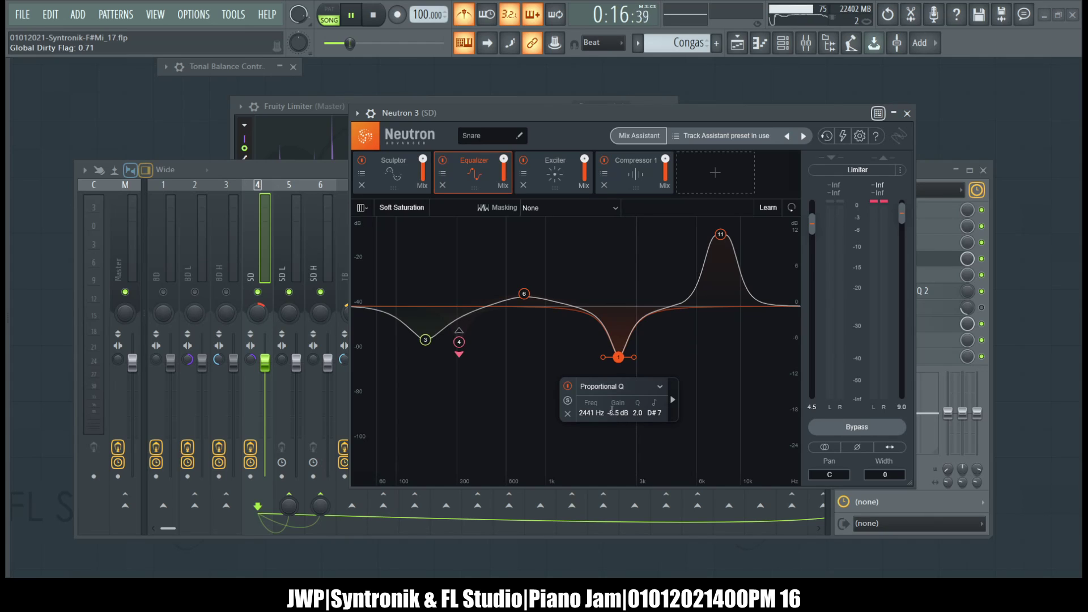
{"action": "key", "text": "Return"}
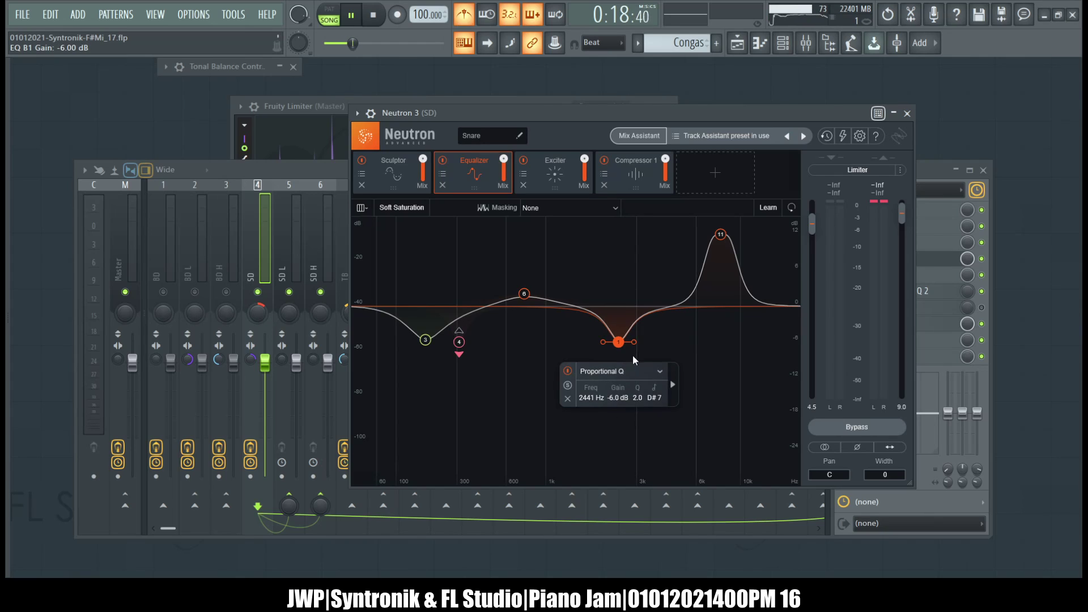
{"action": "left_click_drag", "start_coordinate": [634, 343], "coordinate": [636, 345]}
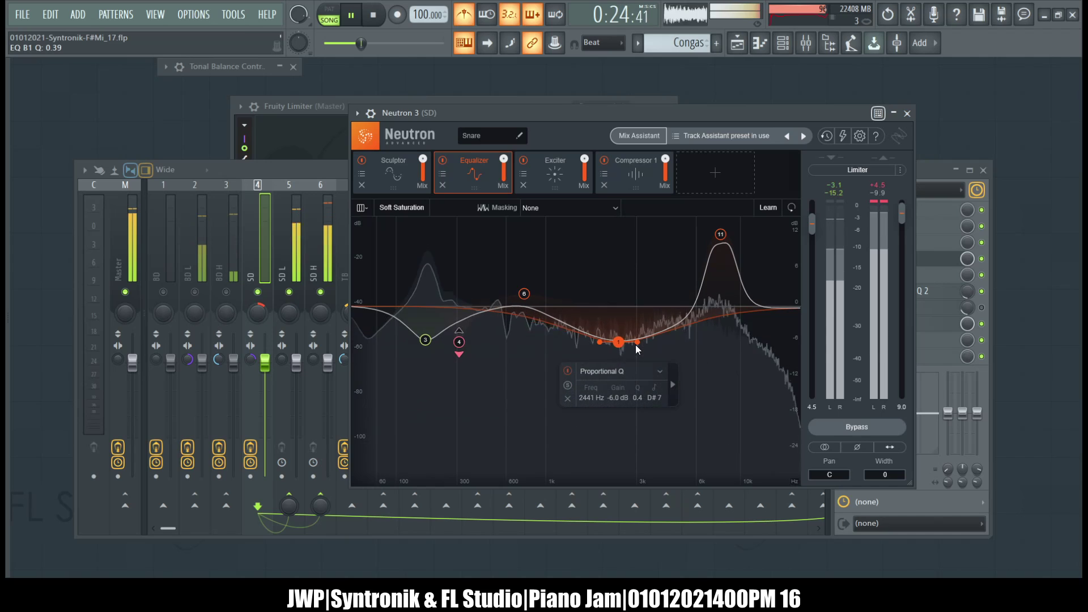
- Minimize Neutron 3, compare the snare and soloed BD group peaks in the Master's Fruity Limiter, and close the limiter window
{"action": "left_click", "coordinate": [895, 114]}
{"action": "left_click", "coordinate": [473, 154]}
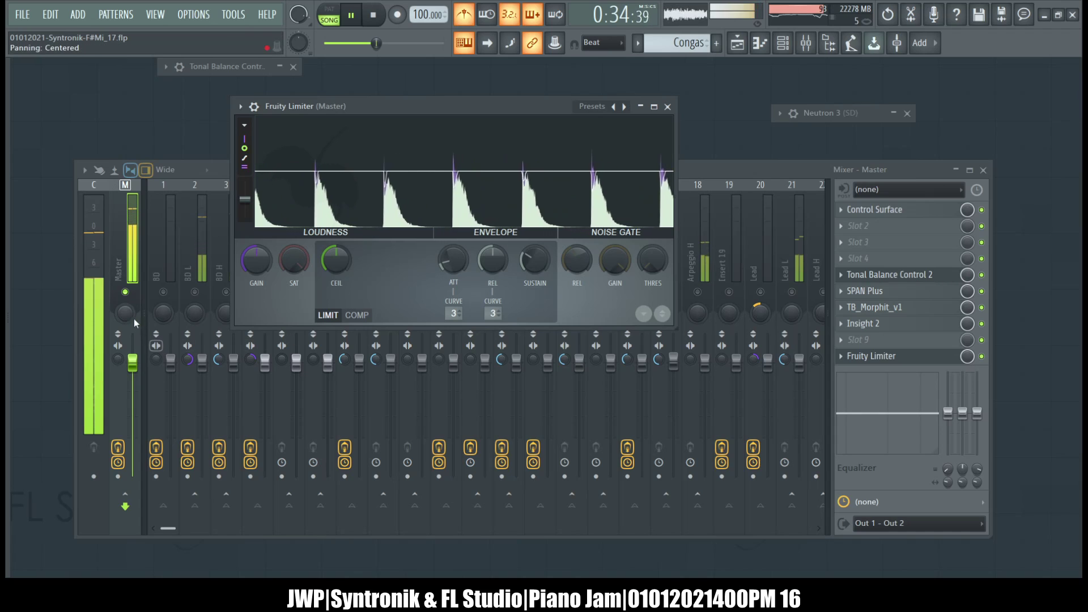
{"action": "right_click", "coordinate": [163, 292]}
{"action": "left_click", "coordinate": [462, 112]}
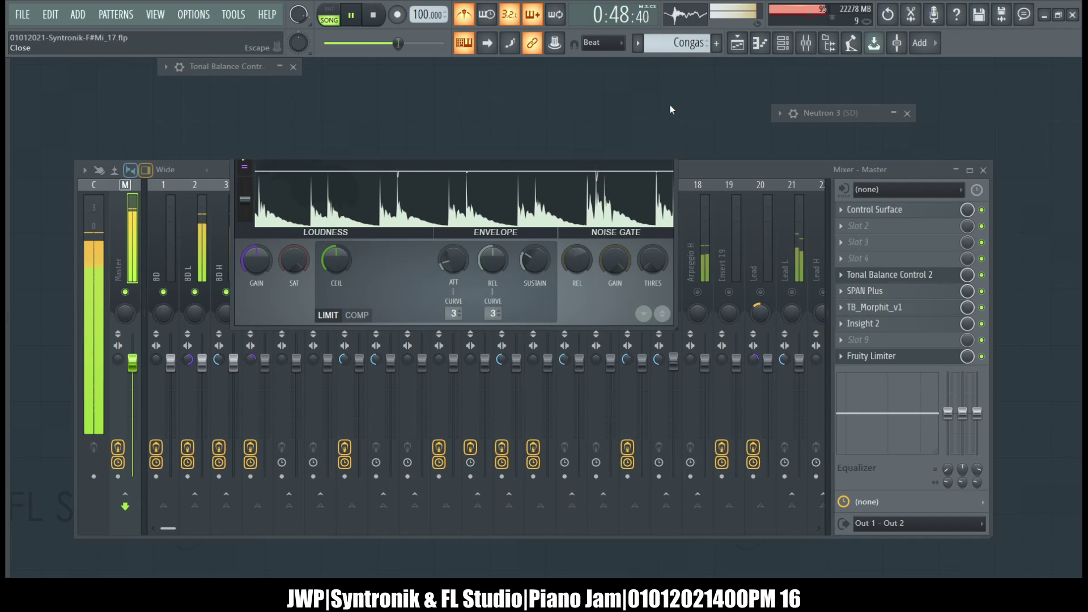
{"action": "left_click", "coordinate": [668, 107]}
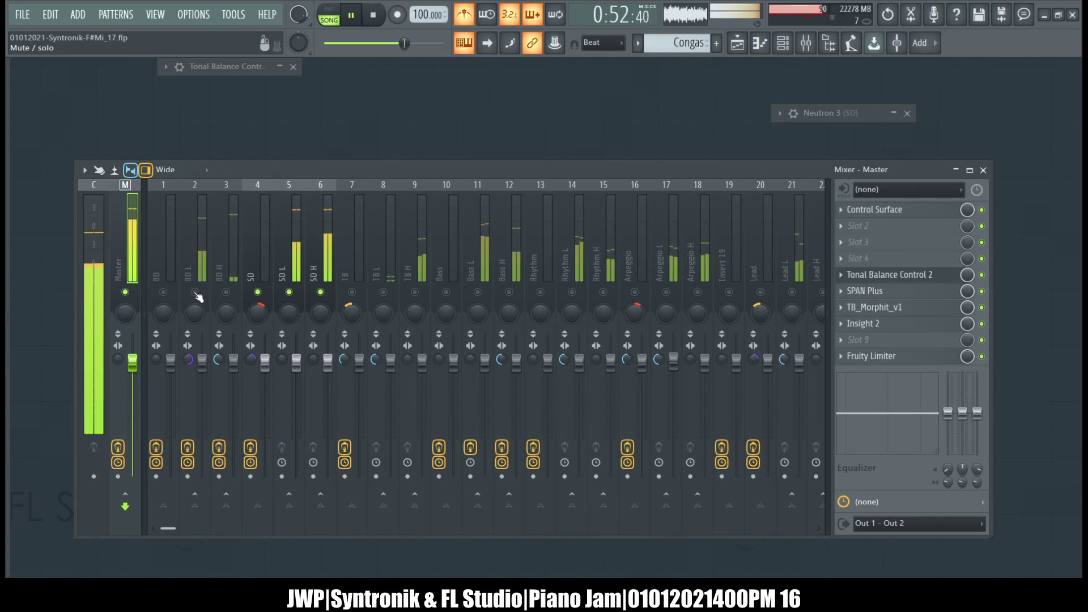
- Alternate the solo between the BD and SD groups, and unmute SD, SD L and SD H alongside BD to compare their levels
{"action": "right_click", "coordinate": [164, 292]}
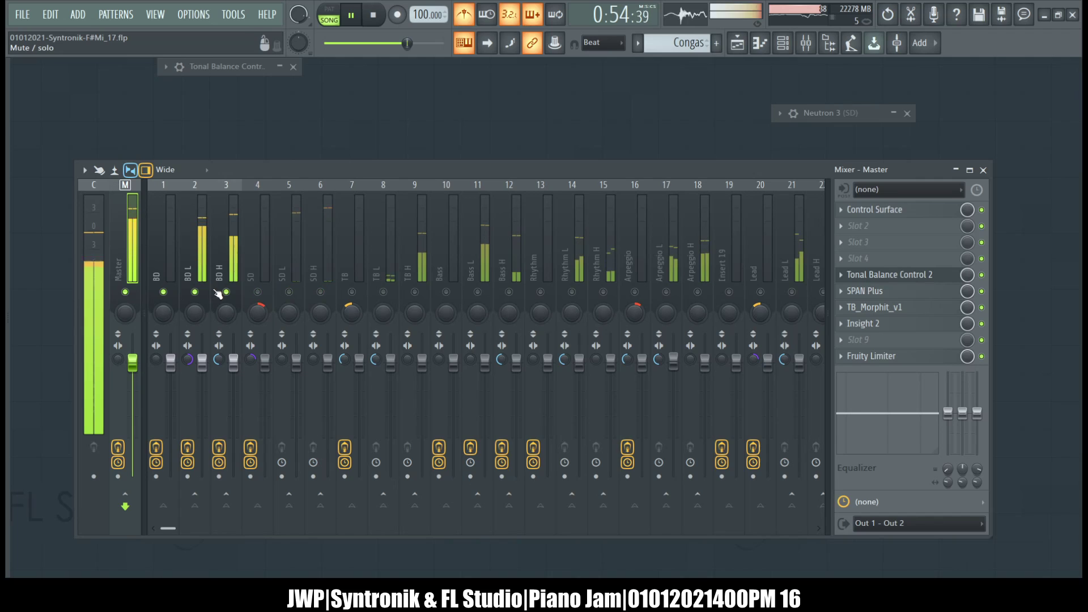
{"action": "right_click", "coordinate": [258, 292]}
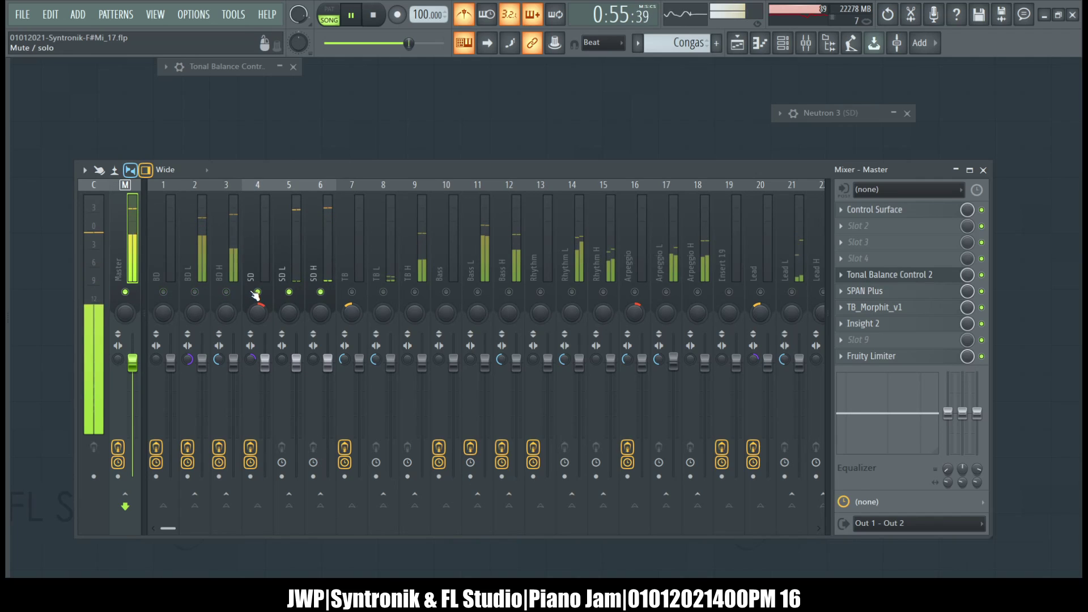
{"action": "right_click", "coordinate": [162, 293]}
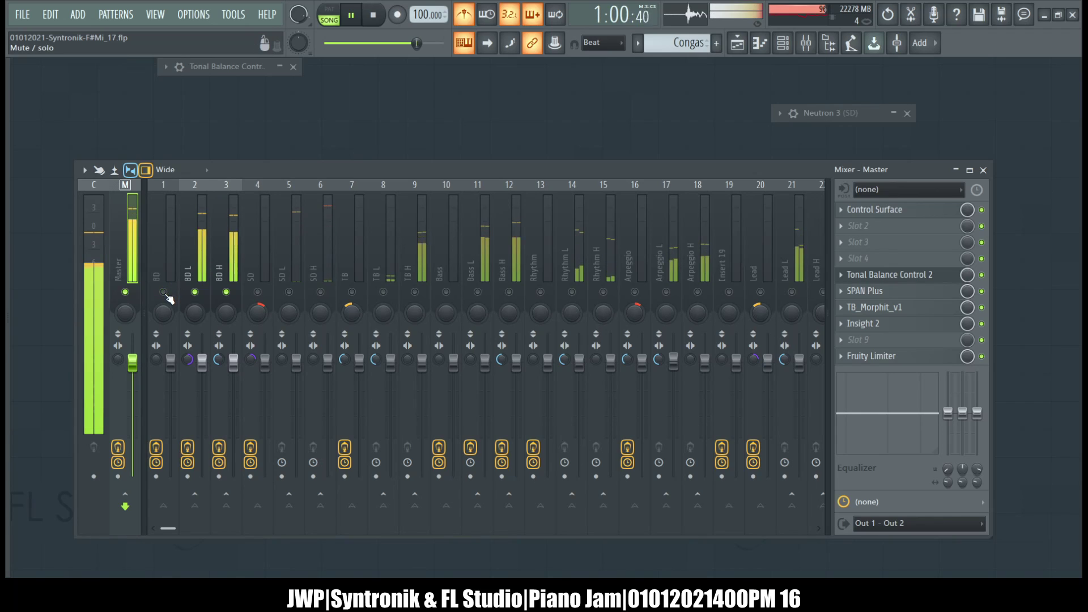
{"action": "left_click", "coordinate": [257, 292]}
{"action": "left_click", "coordinate": [289, 292]}
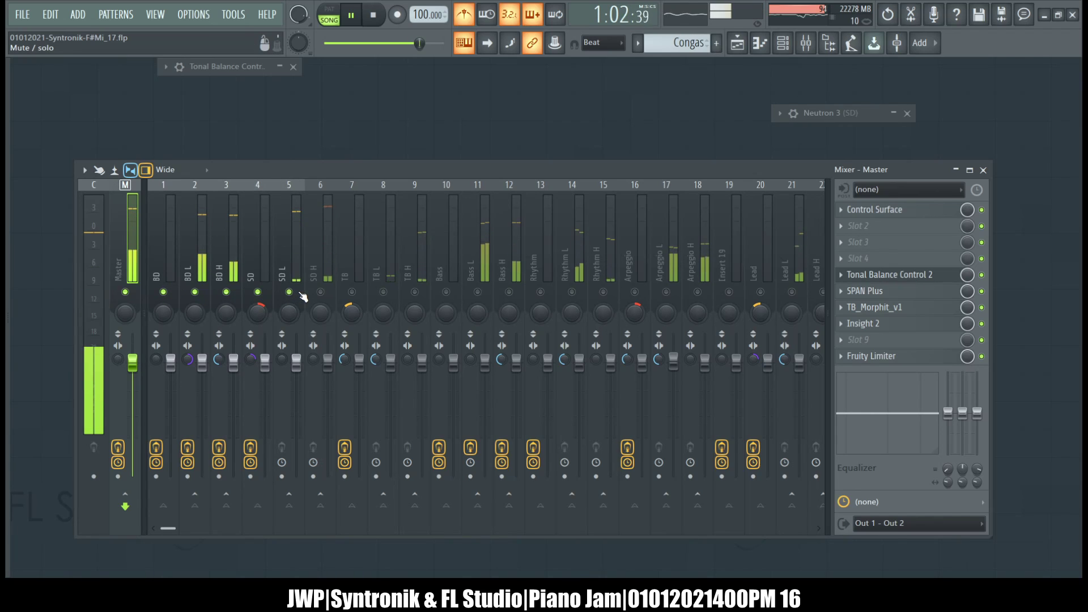
{"action": "left_click", "coordinate": [320, 292]}
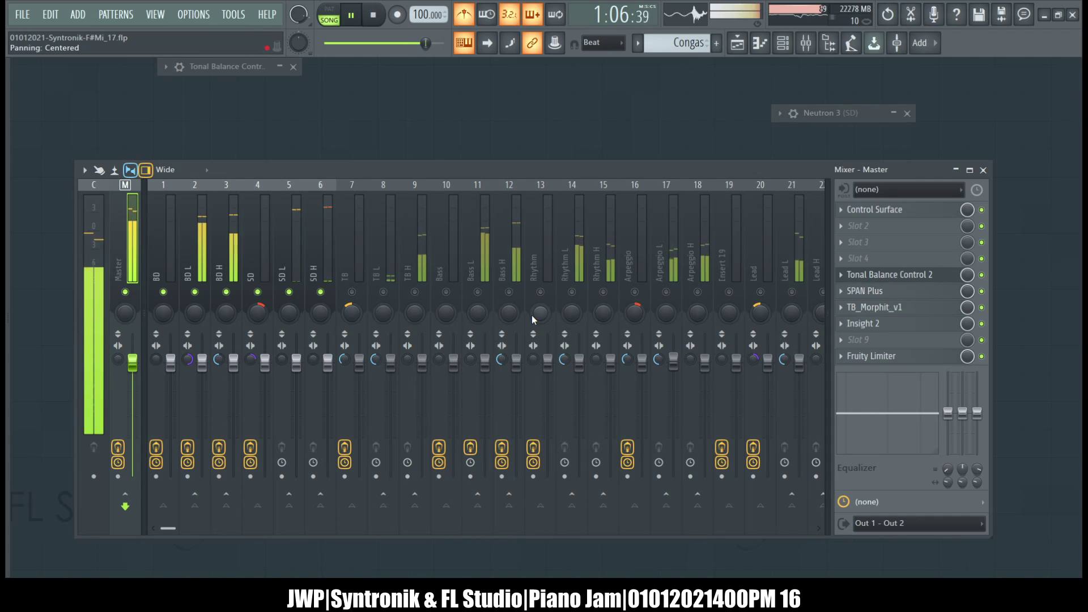
- In the SPAN track's SPAN Plus processing settings, map Input 1 to sidechain 1 and Input 2 to sidechain 2, and return to the plugin interface
{"action": "scroll", "coordinate": [597, 239], "scroll_direction": "down", "scroll_amount": 4}
{"action": "left_click", "coordinate": [595, 249]}
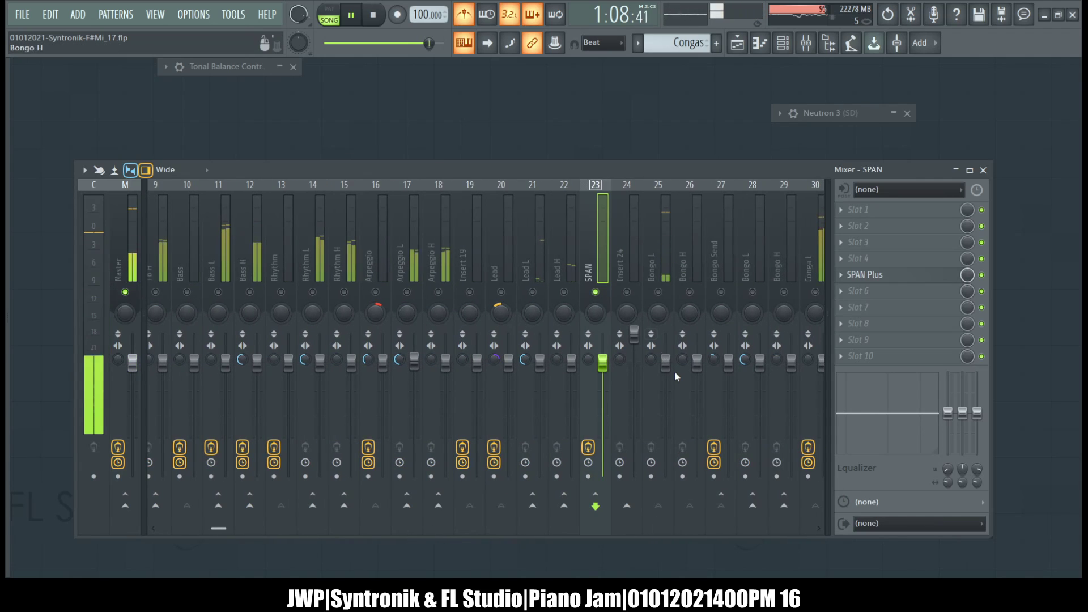
{"action": "left_click", "coordinate": [882, 274]}
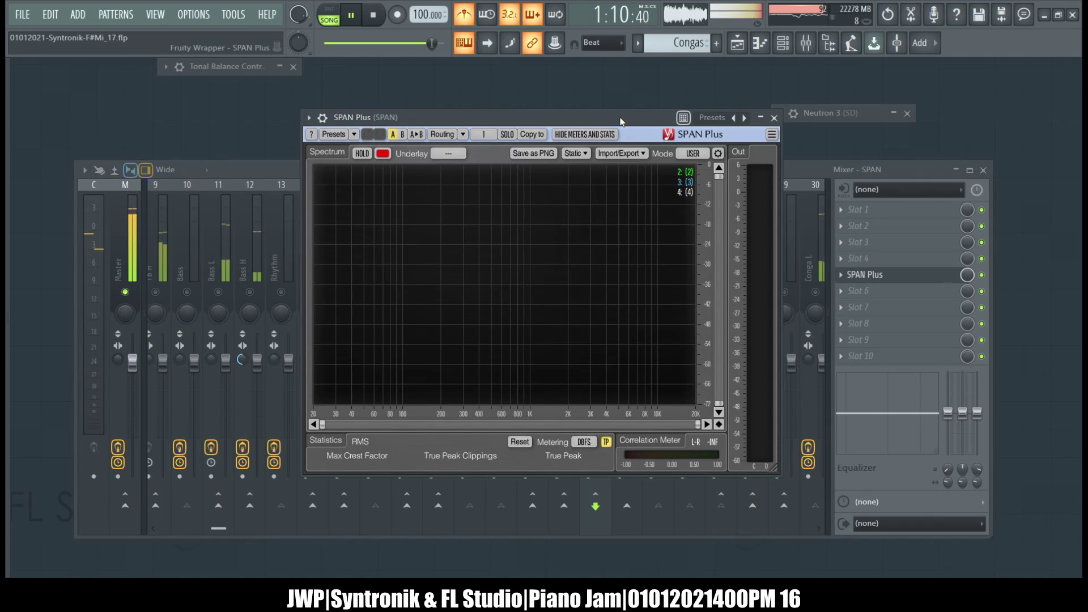
{"action": "left_click", "coordinate": [322, 117]}
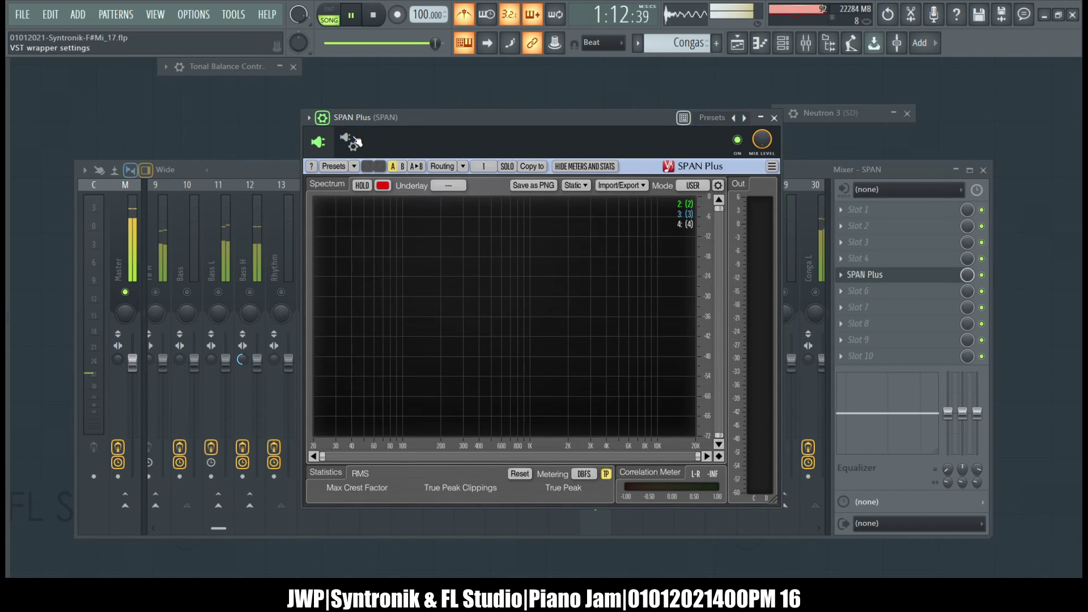
{"action": "left_click", "coordinate": [367, 171]}
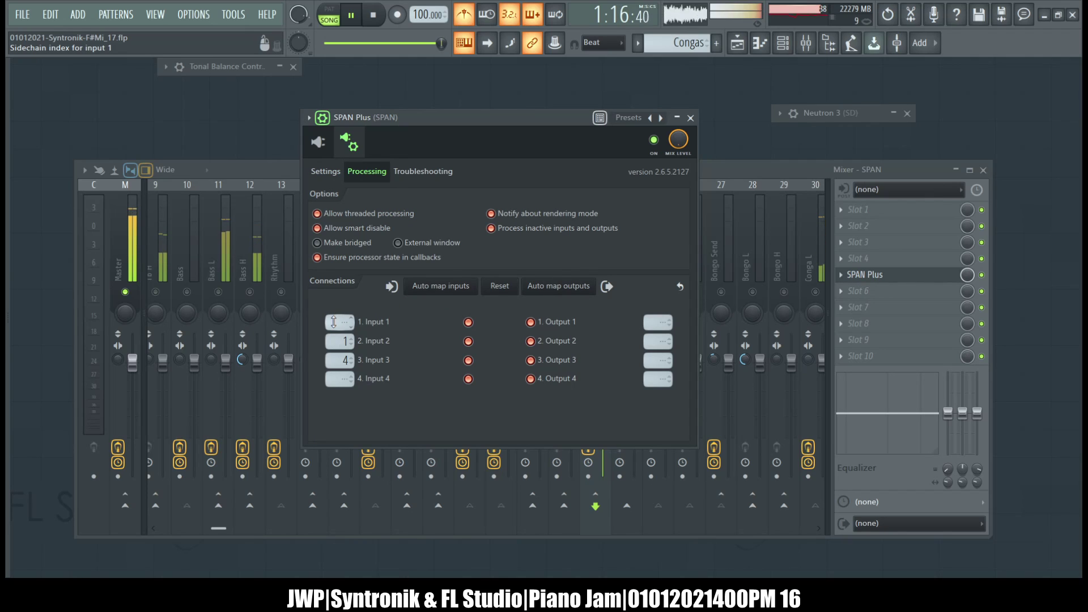
{"action": "left_click_drag", "start_coordinate": [339, 322], "coordinate": [339, 316]}
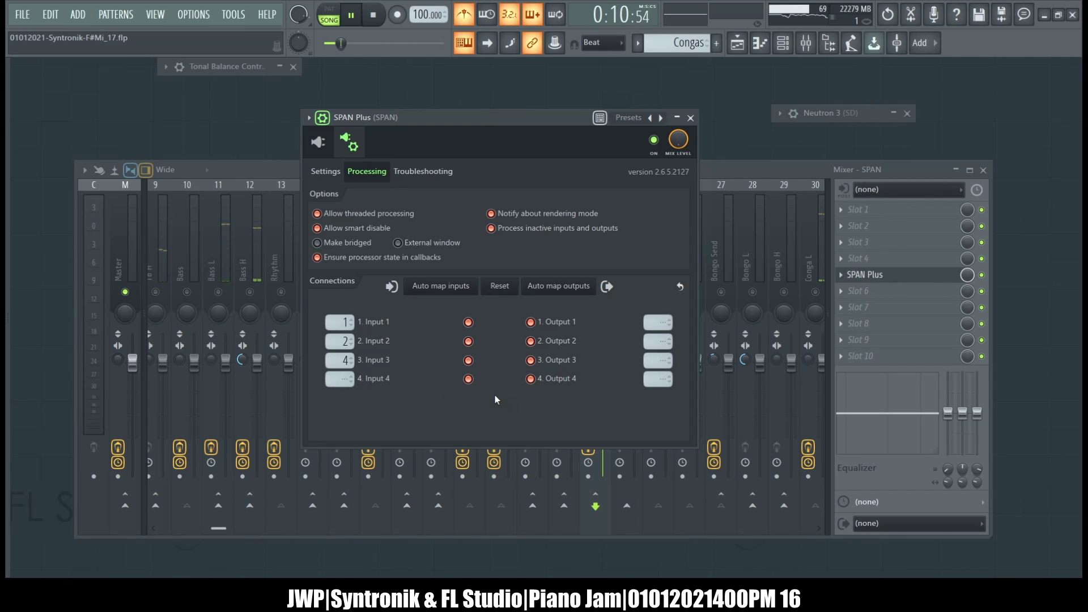
{"action": "left_click", "coordinate": [322, 117]}
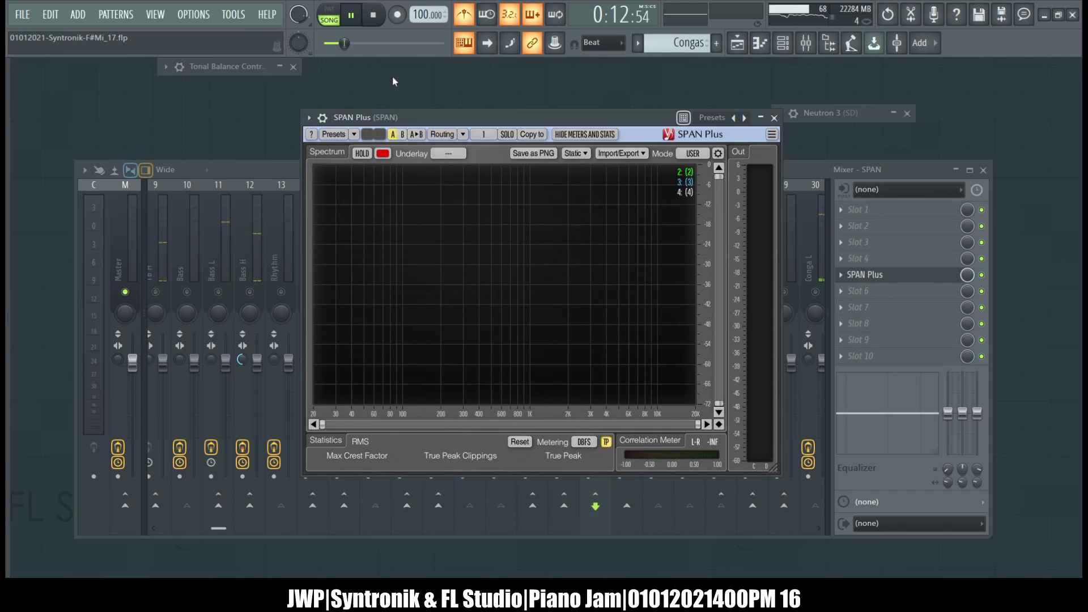
- Stop playback, solo the Bass group, and examine the routing and effects of the Bass, Bass L and Bass H tracks
{"action": "left_click", "coordinate": [361, 17]}
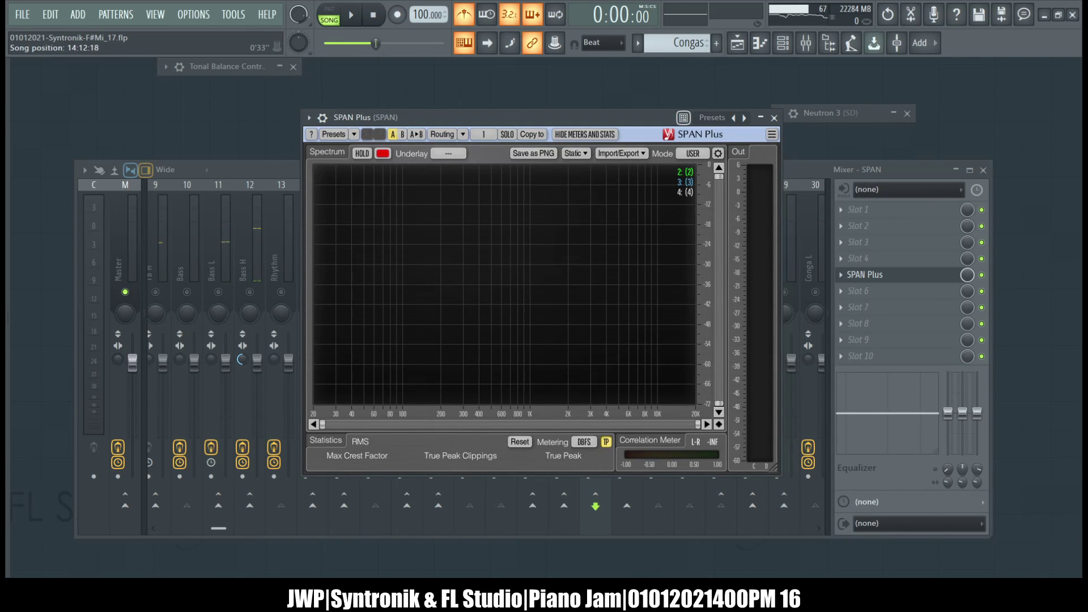
{"action": "left_click", "coordinate": [250, 177]}
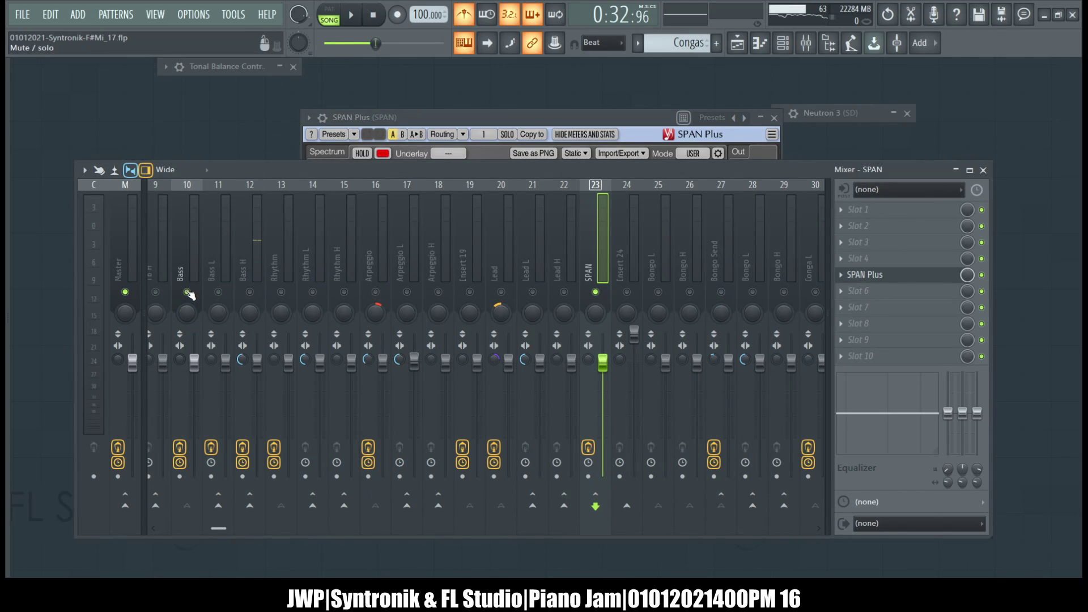
{"action": "left_click", "coordinate": [225, 244]}
{"action": "left_click", "coordinate": [196, 229]}
{"action": "left_click", "coordinate": [218, 231]}
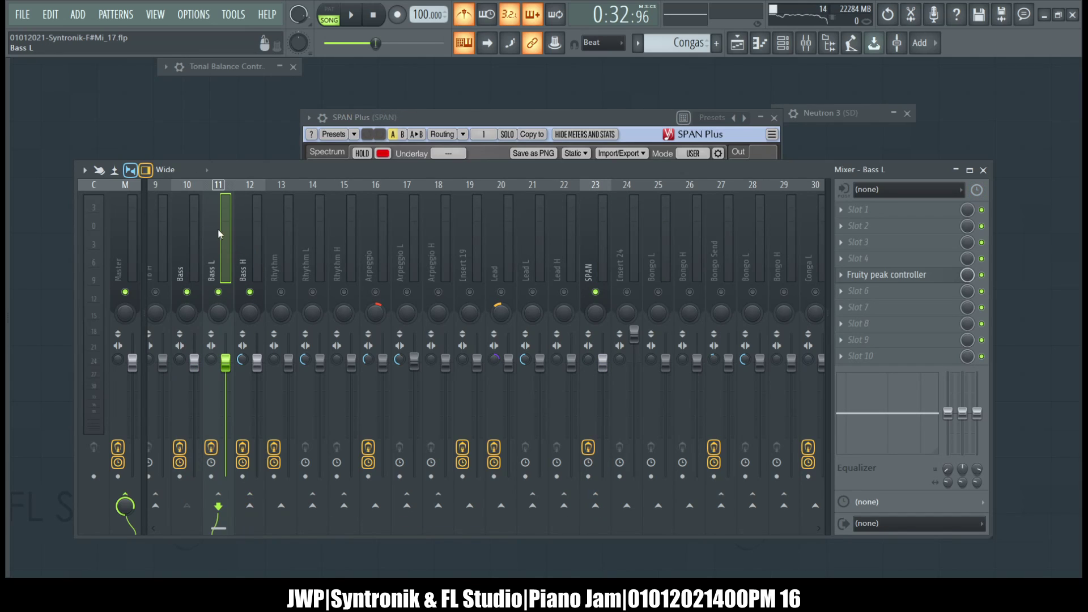
{"action": "left_click", "coordinate": [237, 229]}
{"action": "left_click", "coordinate": [208, 238]}
{"action": "left_click", "coordinate": [195, 233]}
{"action": "left_click", "coordinate": [206, 236]}
{"action": "left_click", "coordinate": [247, 242]}
{"action": "left_click", "coordinate": [232, 246]}
{"action": "left_click", "coordinate": [200, 251]}
- Play the song, check SPAN Plus for the bass spectrum, and recheck the routing of the SPAN, Bass L and Bass tracks
{"action": "left_click", "coordinate": [352, 16]}
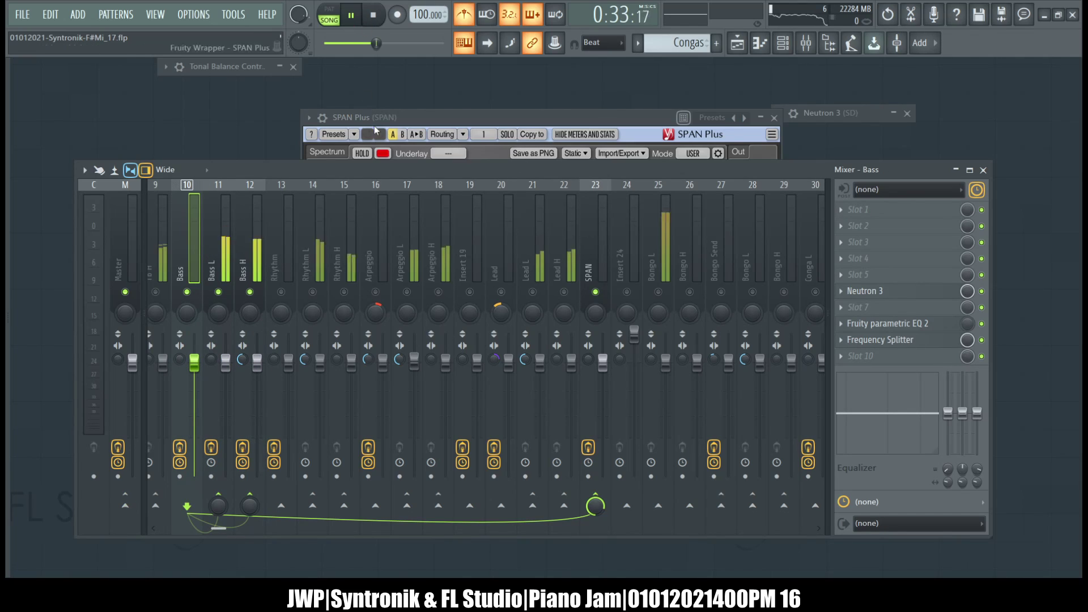
{"action": "left_click", "coordinate": [445, 120]}
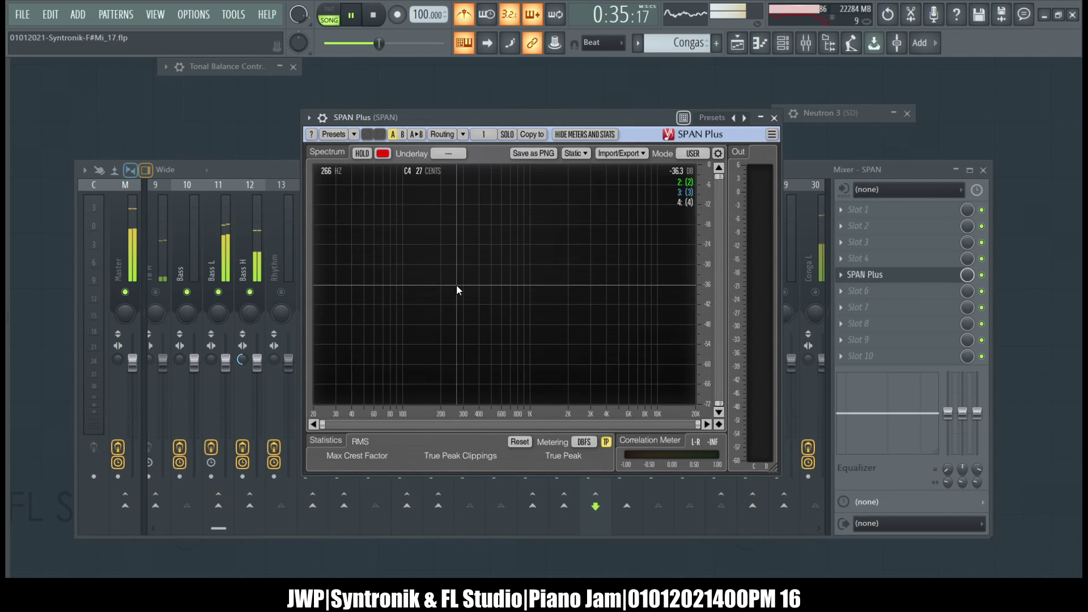
{"action": "left_click", "coordinate": [296, 175]}
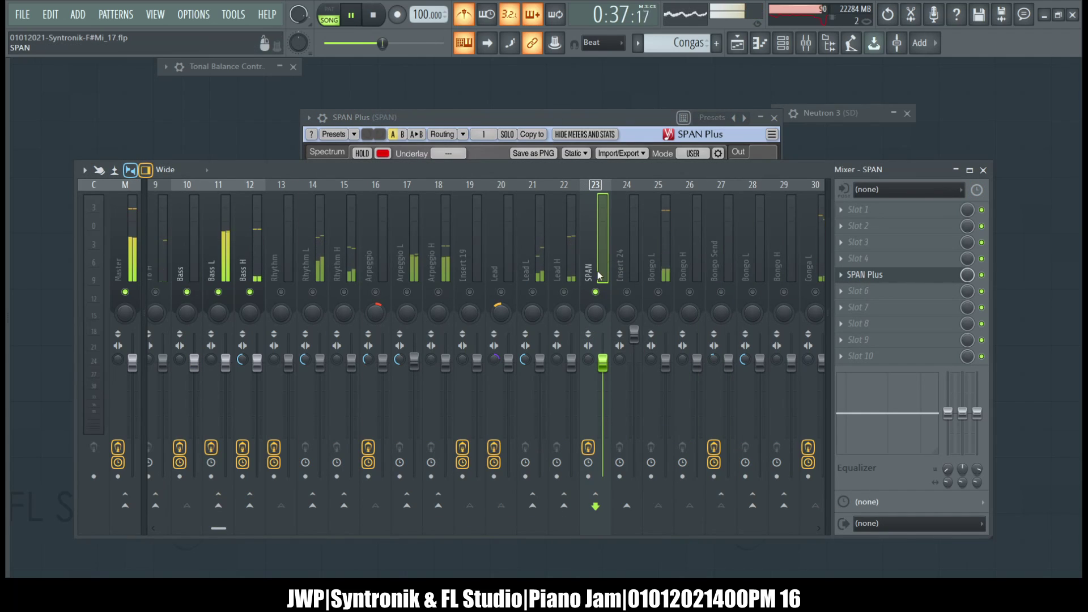
{"action": "left_click", "coordinate": [313, 243]}
{"action": "left_click", "coordinate": [242, 237]}
{"action": "left_click", "coordinate": [218, 244]}
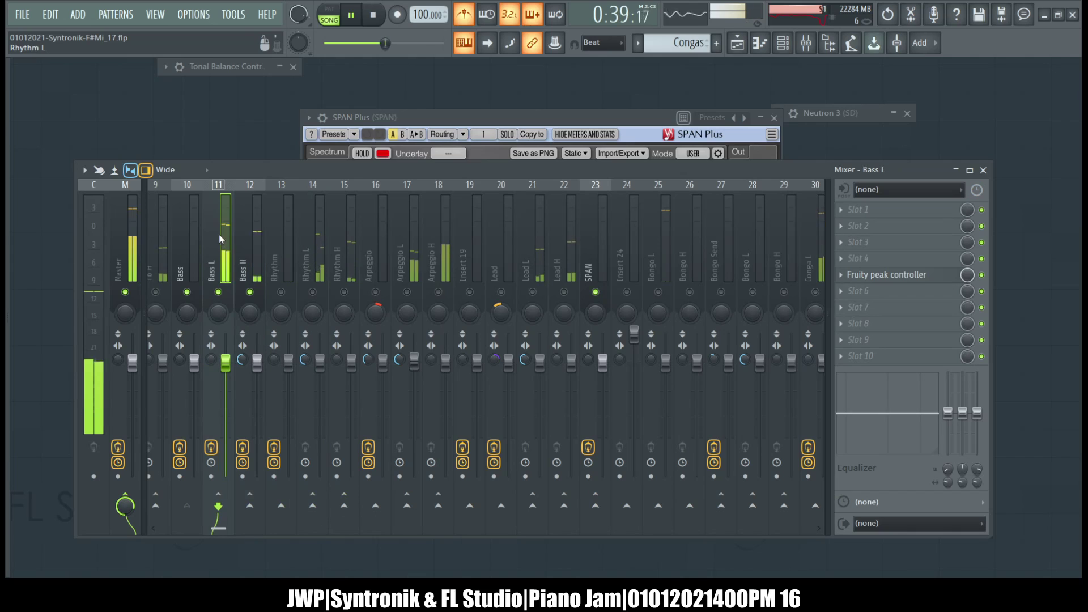
{"action": "left_click", "coordinate": [187, 243]}
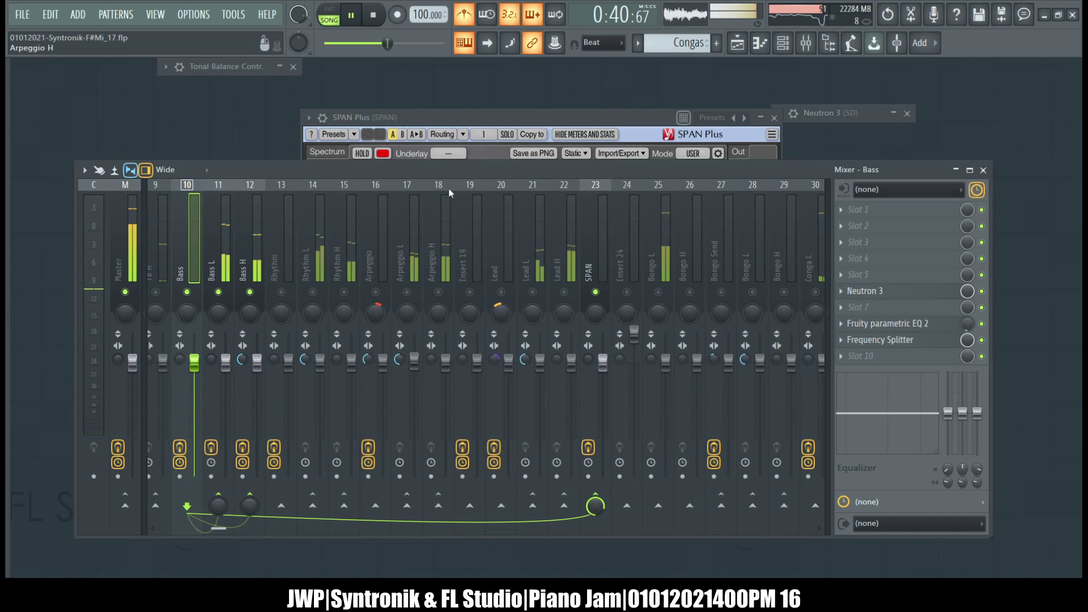
{"action": "left_click", "coordinate": [484, 122]}
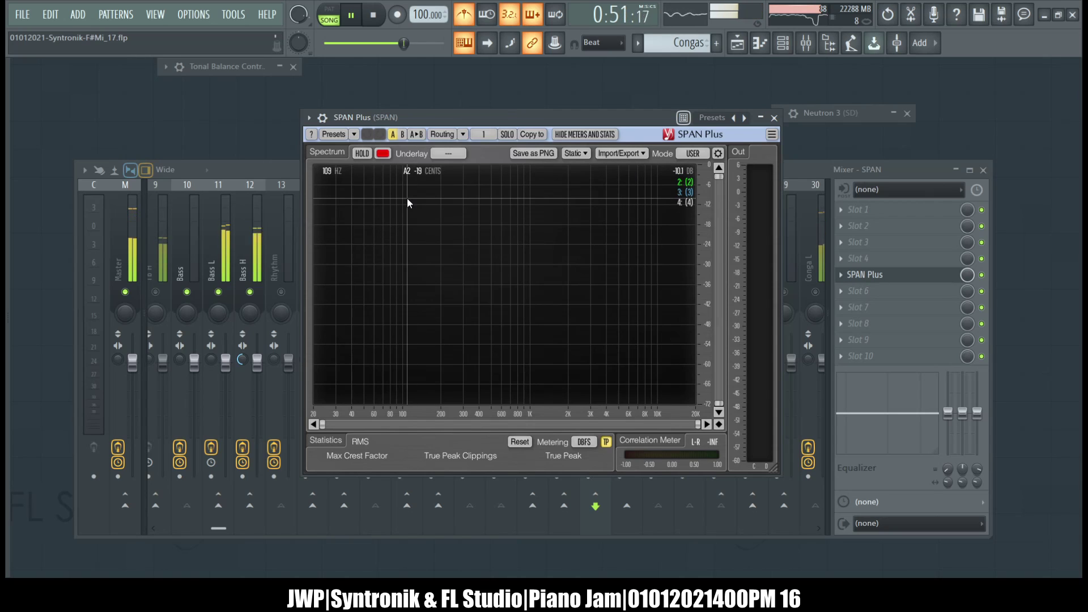
- Try group 3 as the spectrum underlay in SPAN Plus, set the underlay back to none, and check group 2
{"action": "left_click", "coordinate": [448, 154]}
{"action": "left_click", "coordinate": [453, 174]}
{"action": "left_click", "coordinate": [445, 199]}
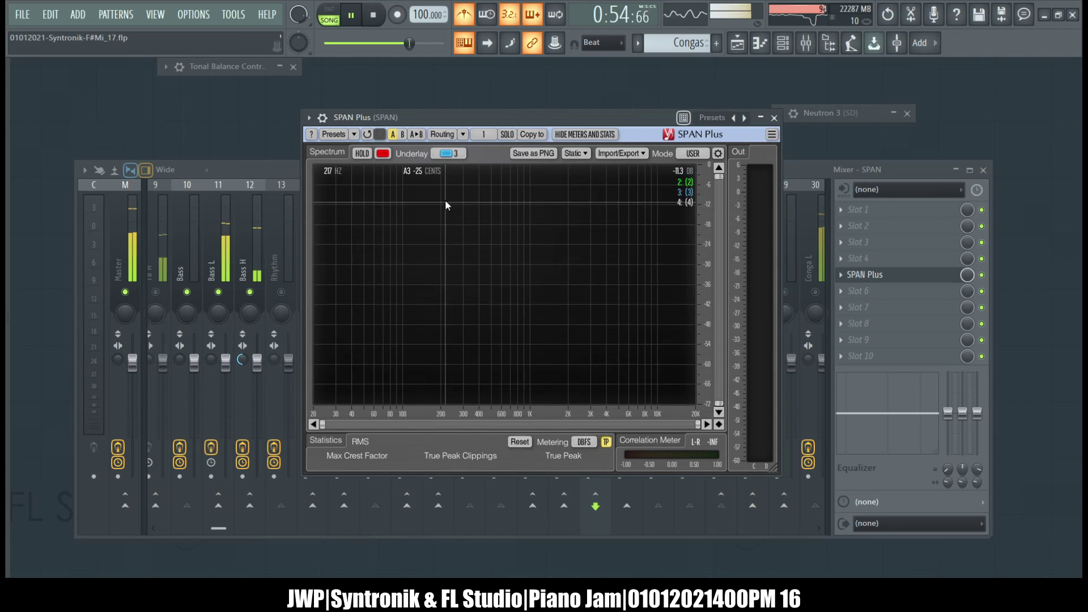
{"action": "left_click", "coordinate": [448, 168]}
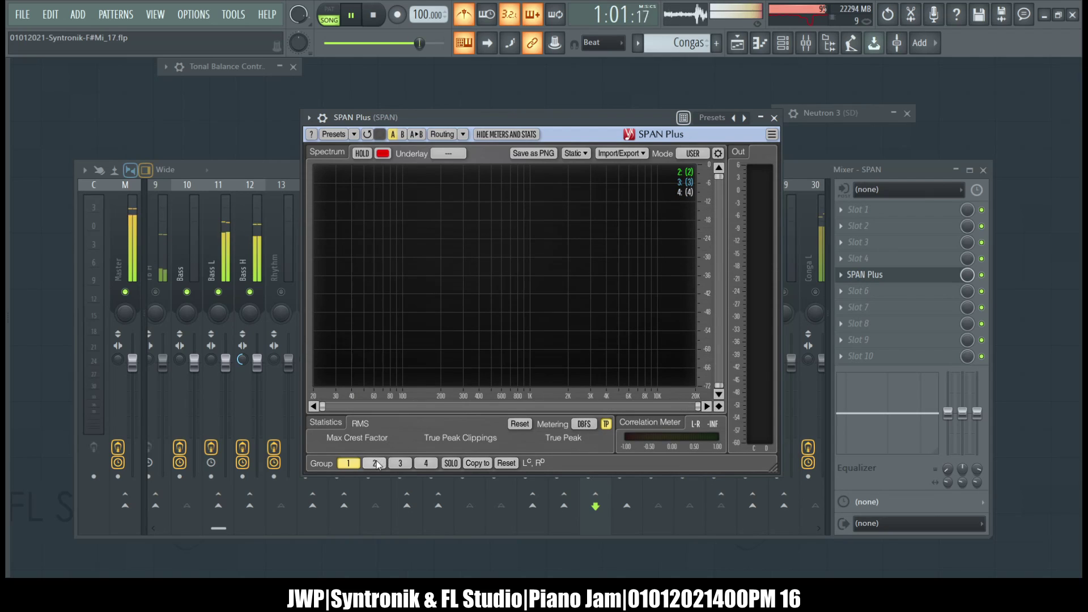
{"action": "left_click", "coordinate": [377, 464]}
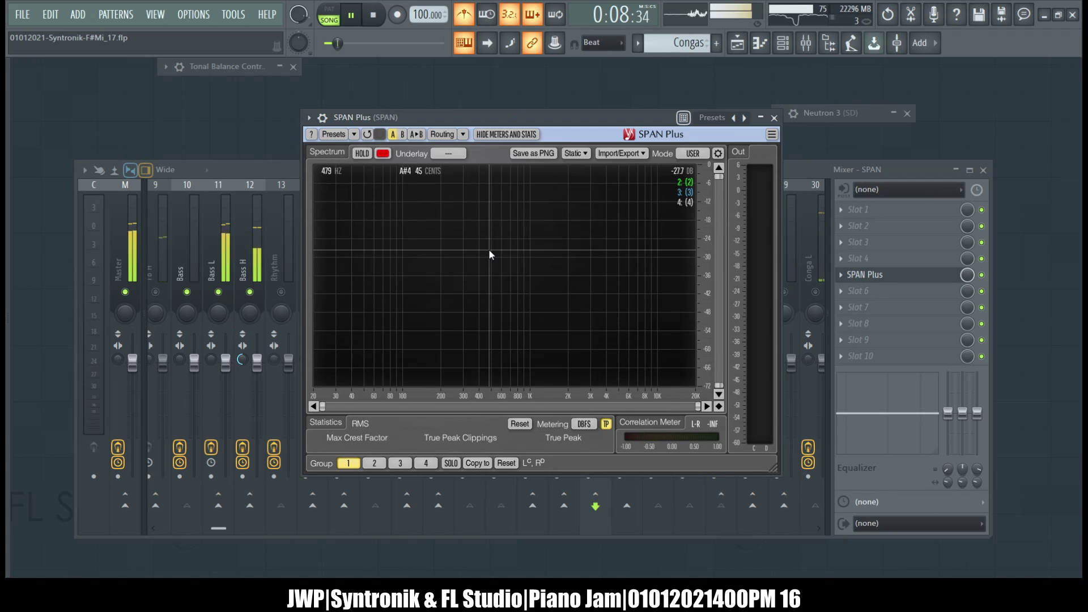
- Return to the mixer and unmute the TB, TB L and TB H tracks during playback
{"action": "left_click", "coordinate": [297, 213]}
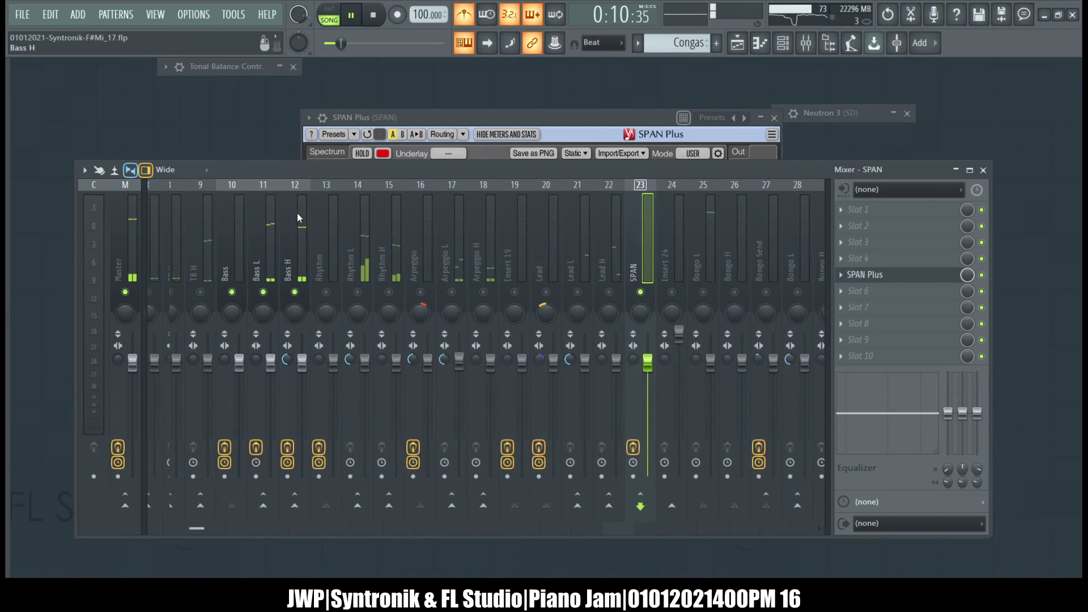
{"action": "scroll", "coordinate": [290, 233], "scroll_direction": "up", "scroll_amount": 2}
{"action": "scroll", "coordinate": [291, 233], "scroll_direction": "up", "scroll_amount": 5}
{"action": "left_click", "coordinate": [364, 291]}
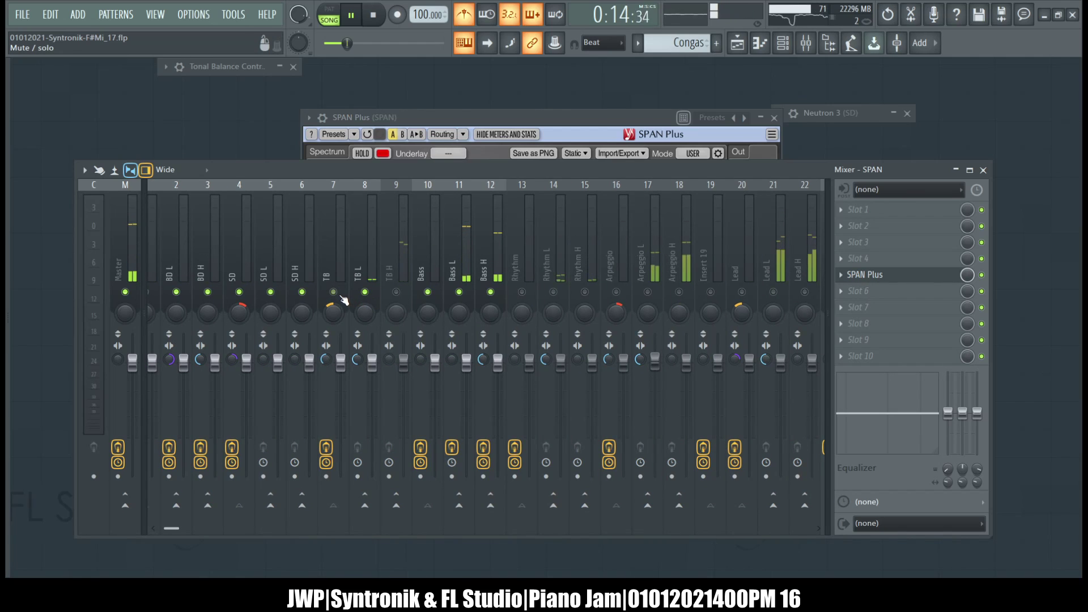
{"action": "left_click", "coordinate": [396, 291]}
- Check groups 1 to 4 in the SPAN track's SPAN Plus for a spectrum and review the plugin's input mapping
{"action": "left_click", "coordinate": [457, 118]}
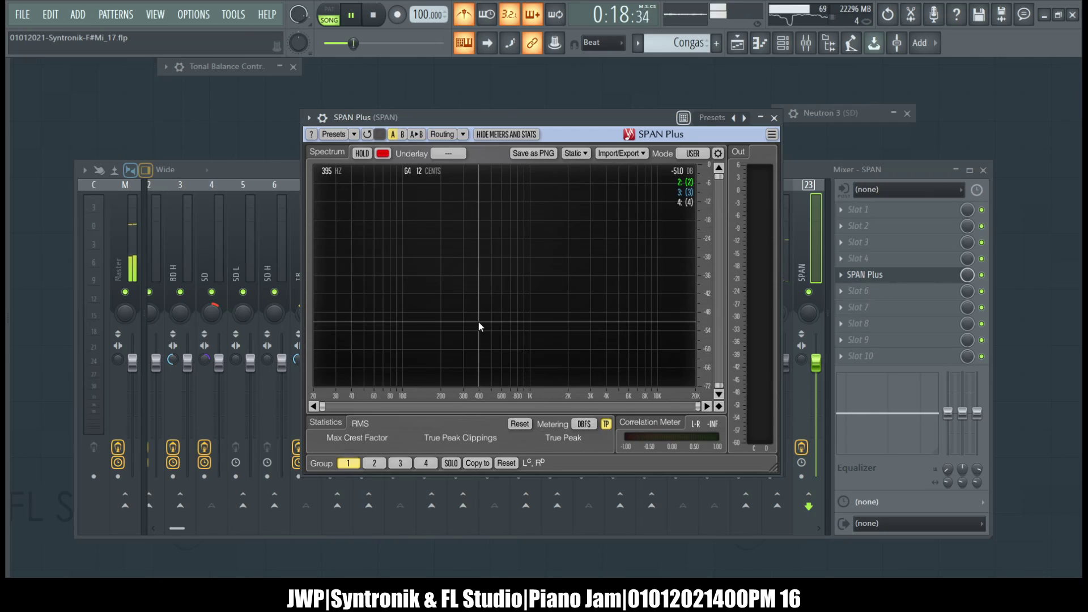
{"action": "left_click", "coordinate": [377, 463]}
{"action": "left_click", "coordinate": [400, 466]}
{"action": "left_click", "coordinate": [427, 465]}
{"action": "left_click", "coordinate": [350, 463]}
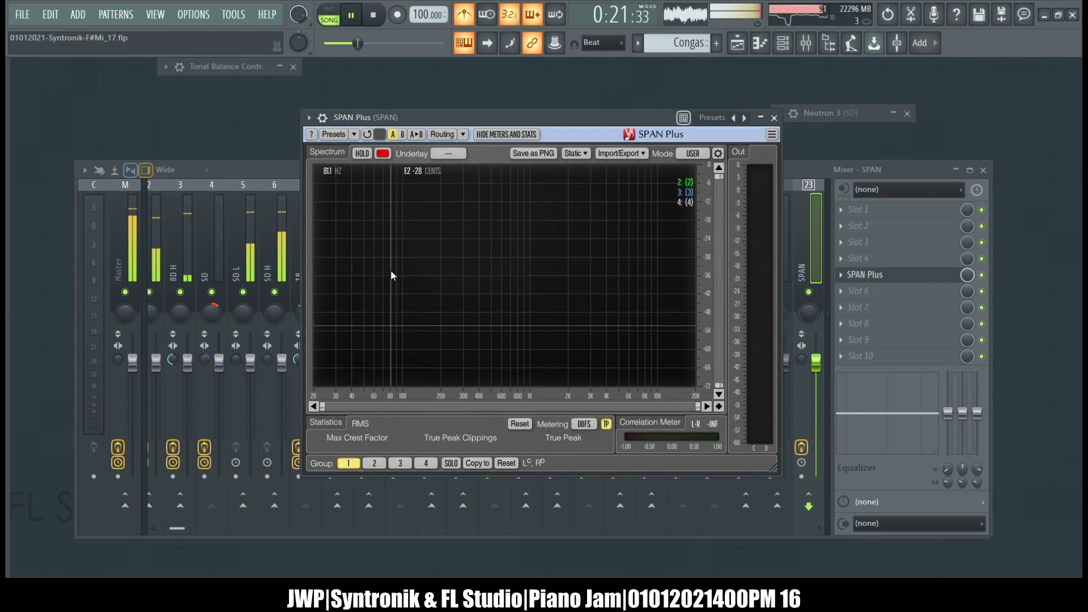
{"action": "left_click", "coordinate": [322, 118]}
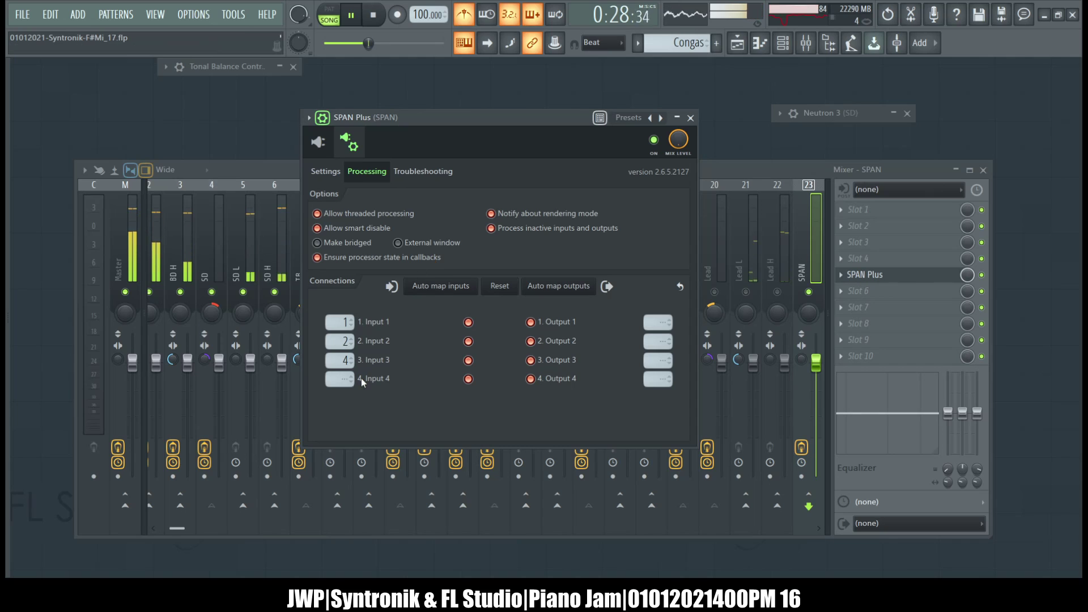
{"action": "left_click", "coordinate": [319, 142]}
{"action": "left_click", "coordinate": [325, 118]}
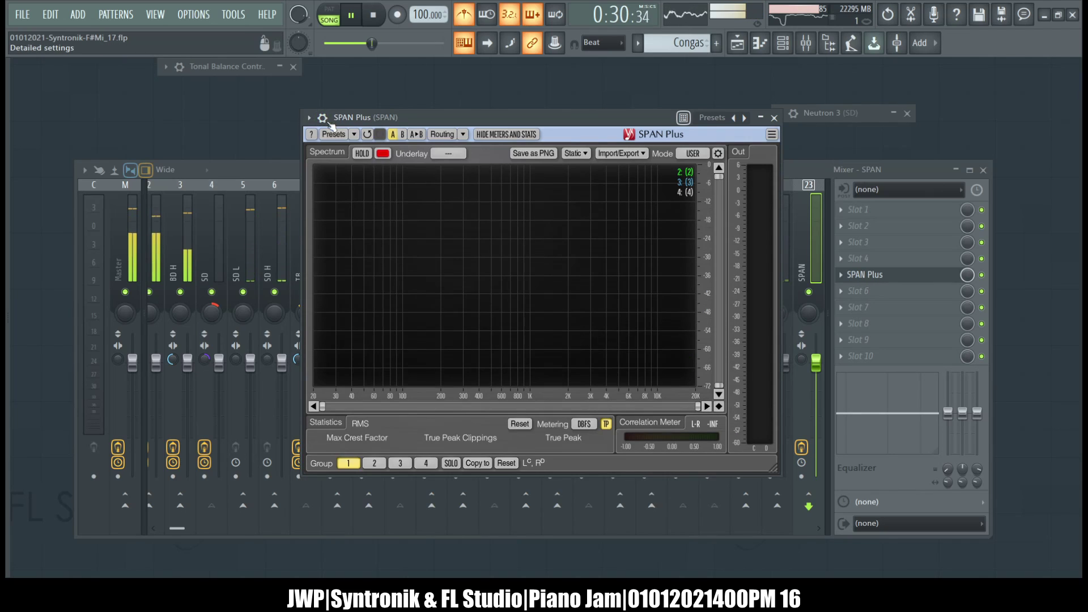
- Look through the mixer tracks and trace the BD track's routing to BD L, BD H and the SPAN track
{"action": "left_click", "coordinate": [269, 165]}
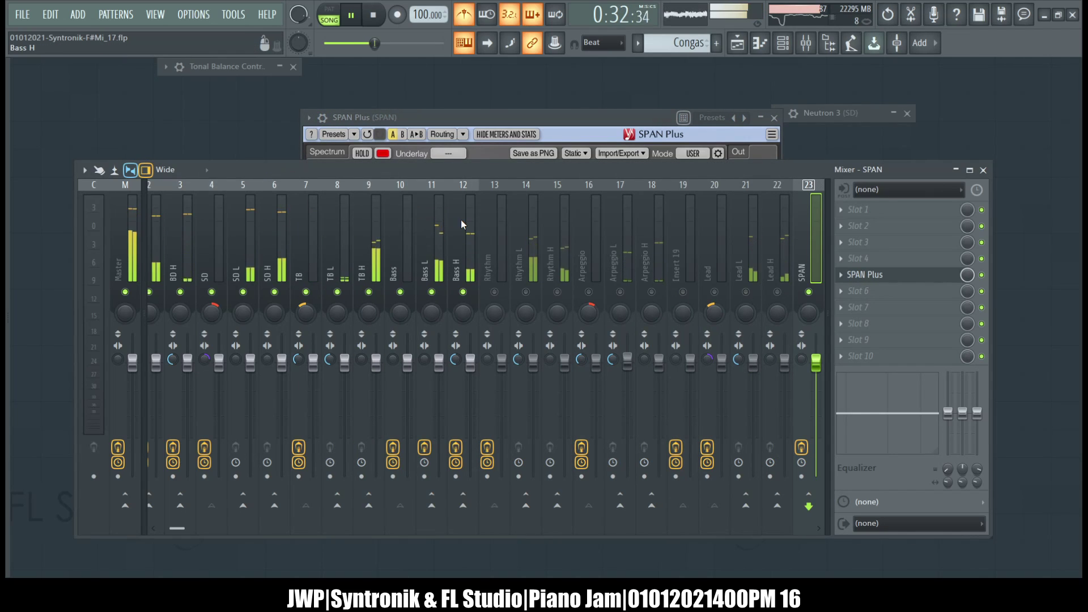
{"action": "scroll", "coordinate": [556, 248], "scroll_direction": "down", "scroll_amount": 5}
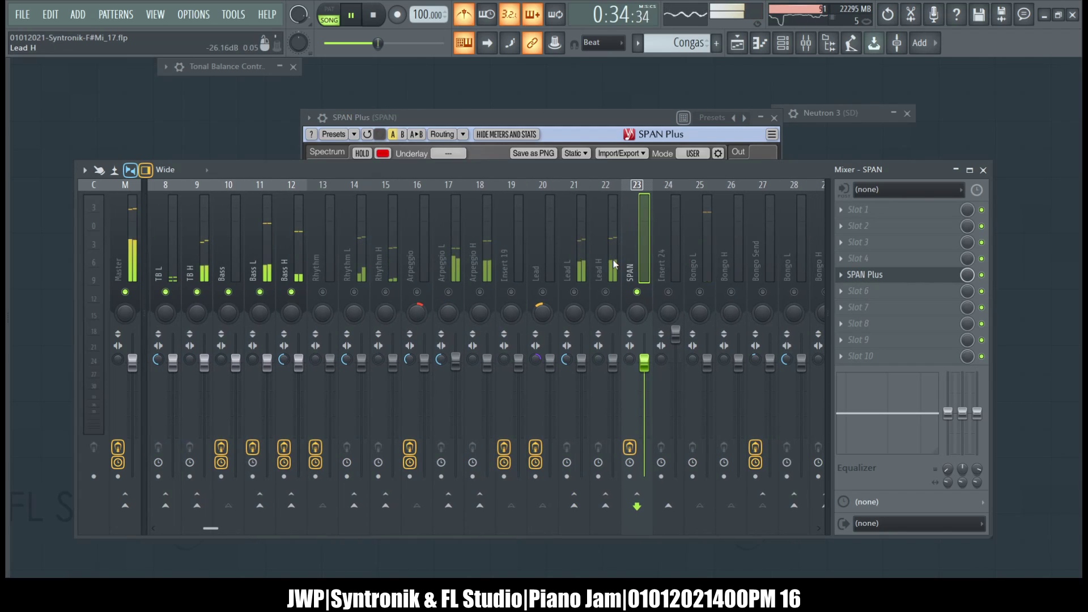
{"action": "scroll", "coordinate": [614, 264], "scroll_direction": "up", "scroll_amount": 6}
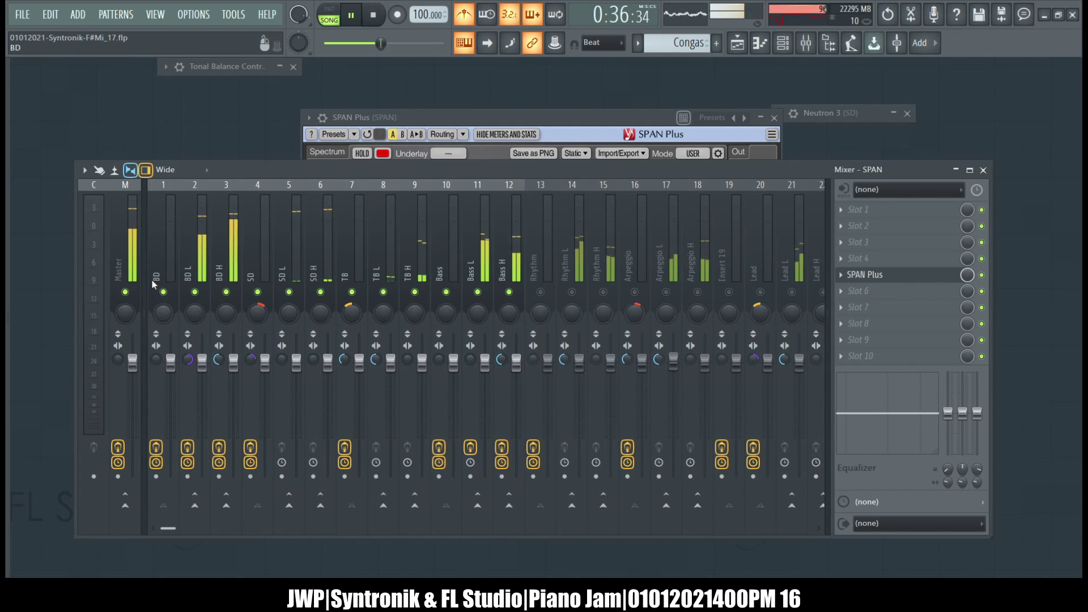
{"action": "left_click", "coordinate": [154, 285]}
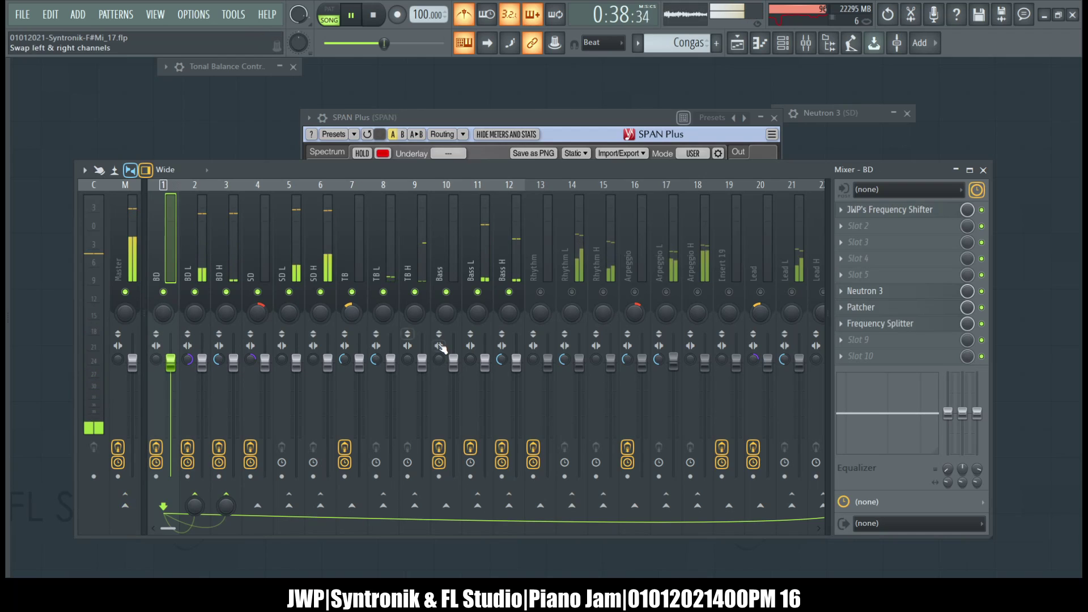
{"action": "scroll", "coordinate": [484, 236], "scroll_direction": "down", "scroll_amount": 8}
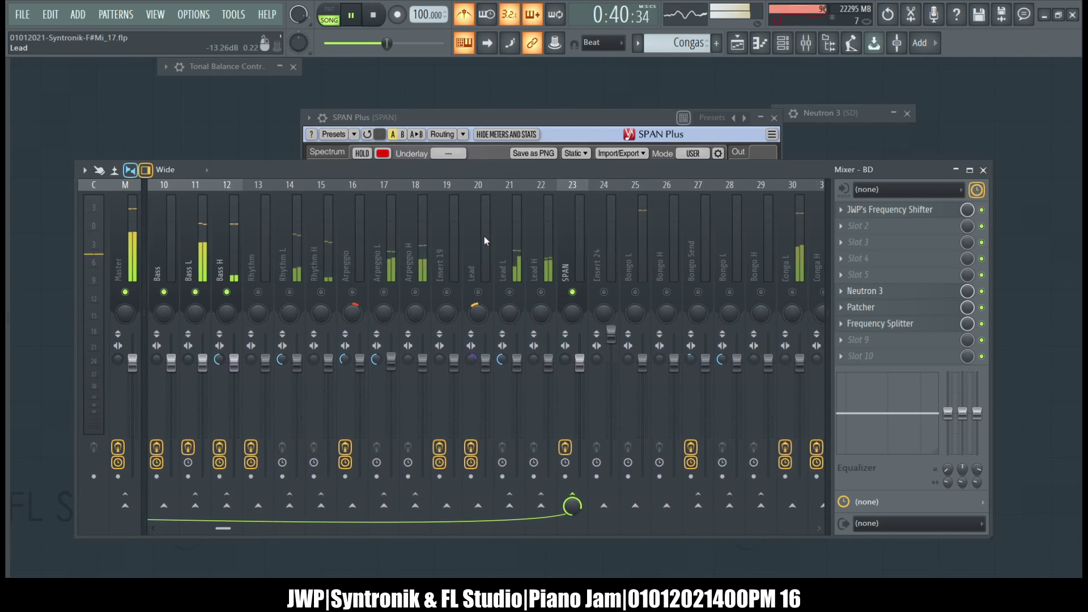
{"action": "scroll", "coordinate": [484, 237], "scroll_direction": "up", "scroll_amount": 9}
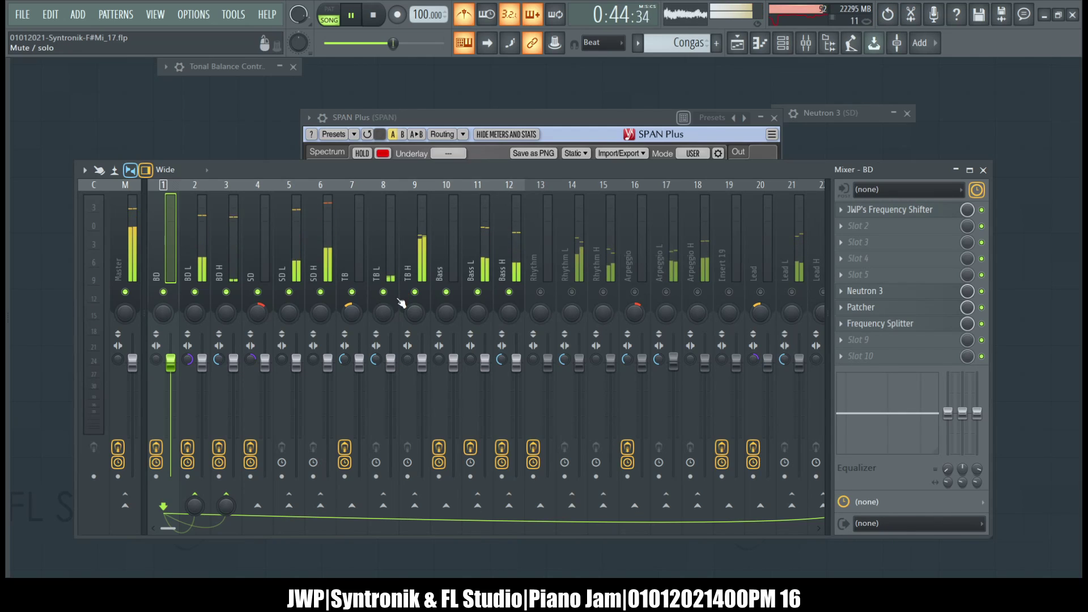
- Select the TB track and try a stereo separation of 78% separated
{"action": "left_click", "coordinate": [359, 364]}
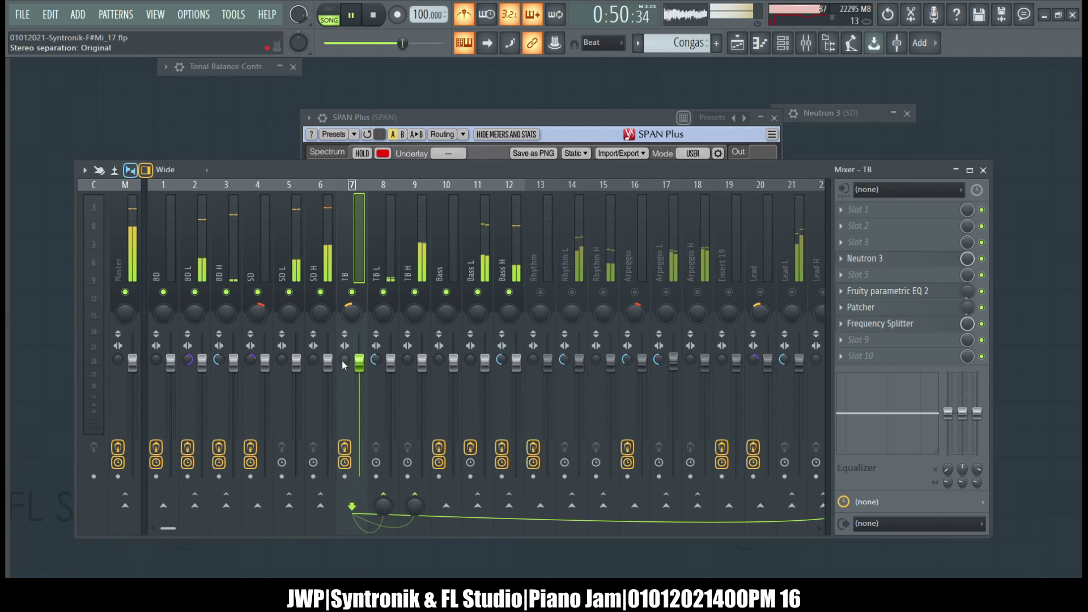
{"action": "left_click_drag", "start_coordinate": [345, 360], "coordinate": [345, 406]}
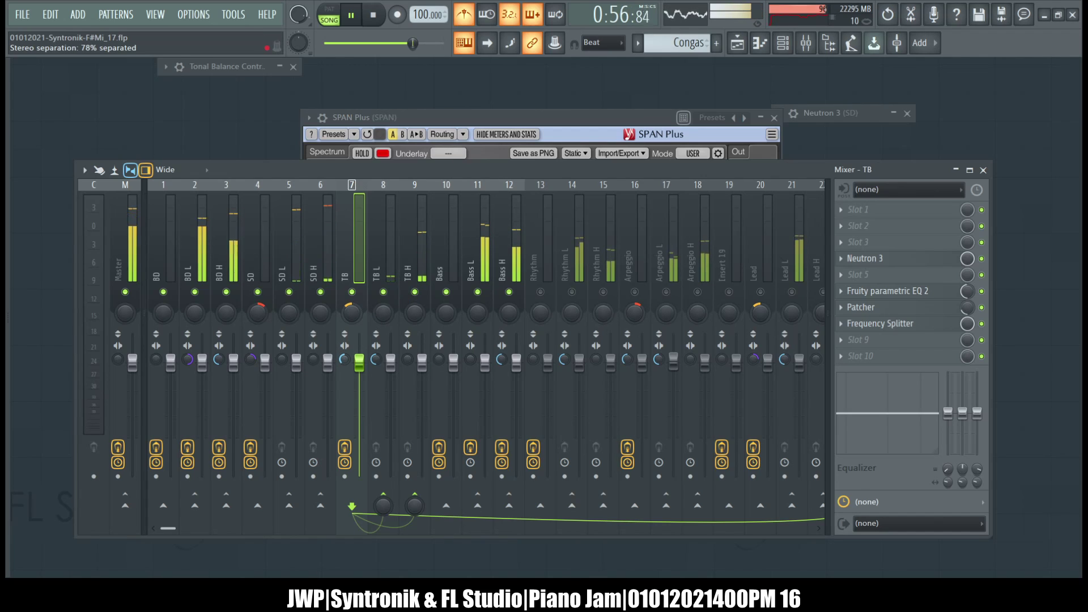
- Select the Bass L track, recheck the SPAN track's SPAN Plus display, and close the plugin window
{"action": "left_click", "coordinate": [468, 232]}
{"action": "scroll", "coordinate": [469, 231], "scroll_direction": "down", "scroll_amount": 5}
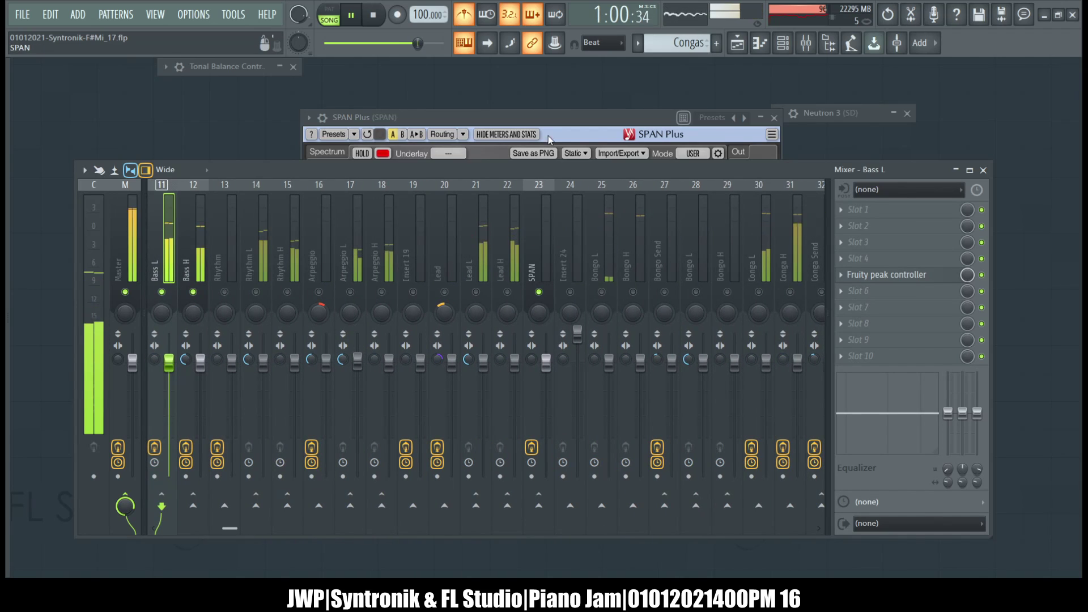
{"action": "left_click", "coordinate": [547, 117]}
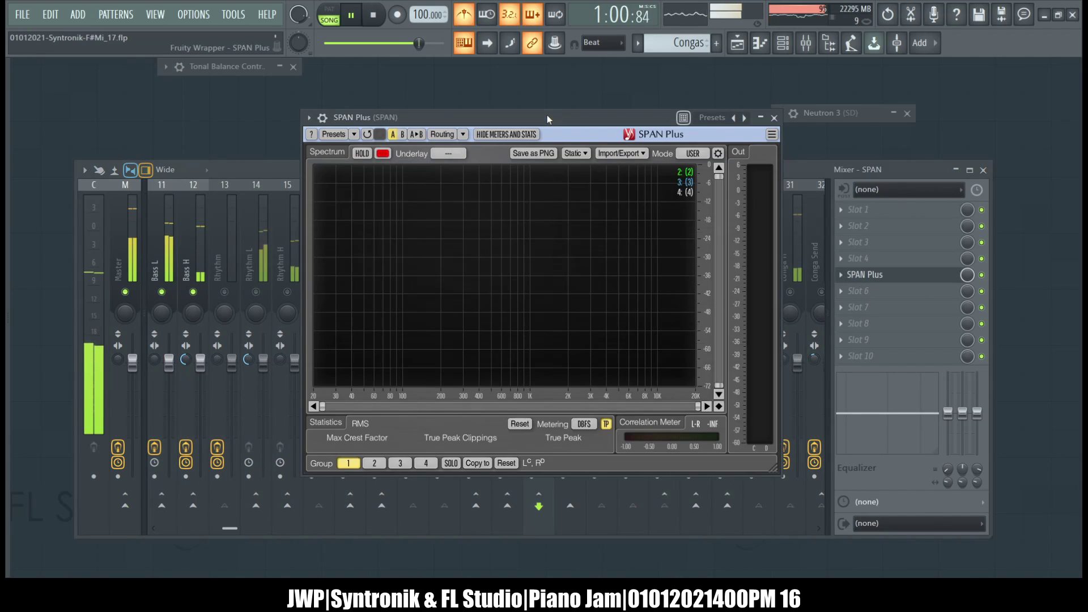
{"action": "left_click", "coordinate": [774, 118]}
- Restore the Master's Tonal Balance Control 2, move it fully into view, check the mix against the EDM target, and close it
{"action": "scroll", "coordinate": [569, 256], "scroll_direction": "up", "scroll_amount": 5}
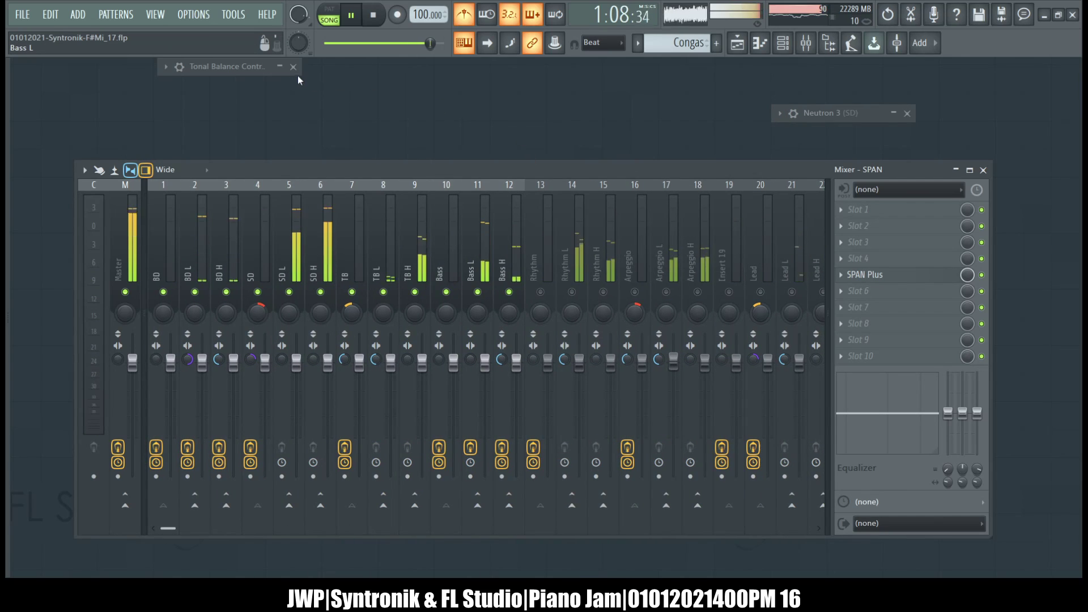
{"action": "left_click", "coordinate": [280, 68]}
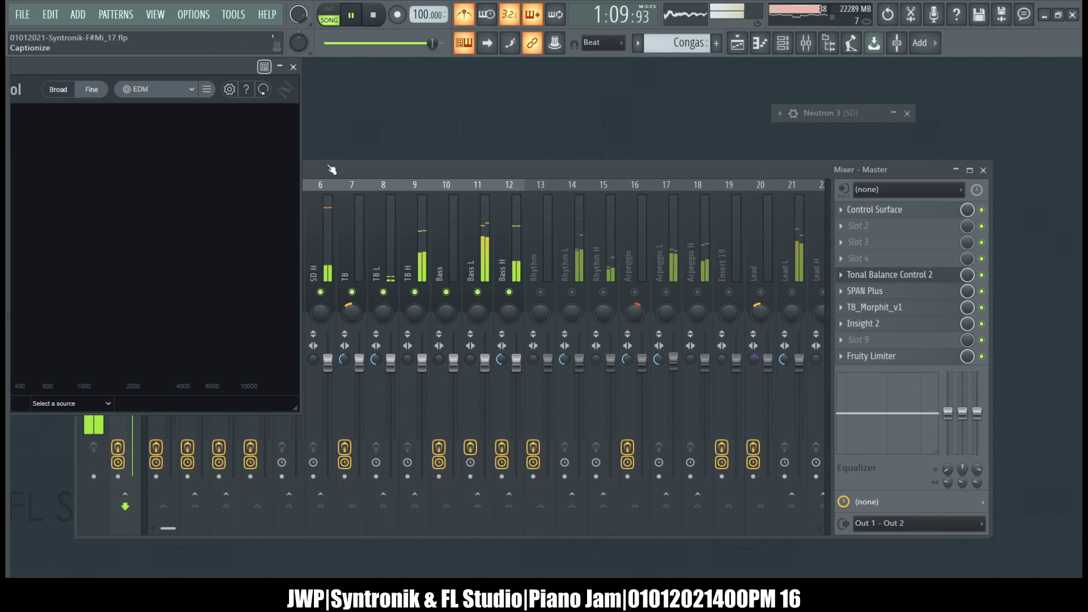
{"action": "left_click_drag", "start_coordinate": [193, 61], "coordinate": [564, 59]}
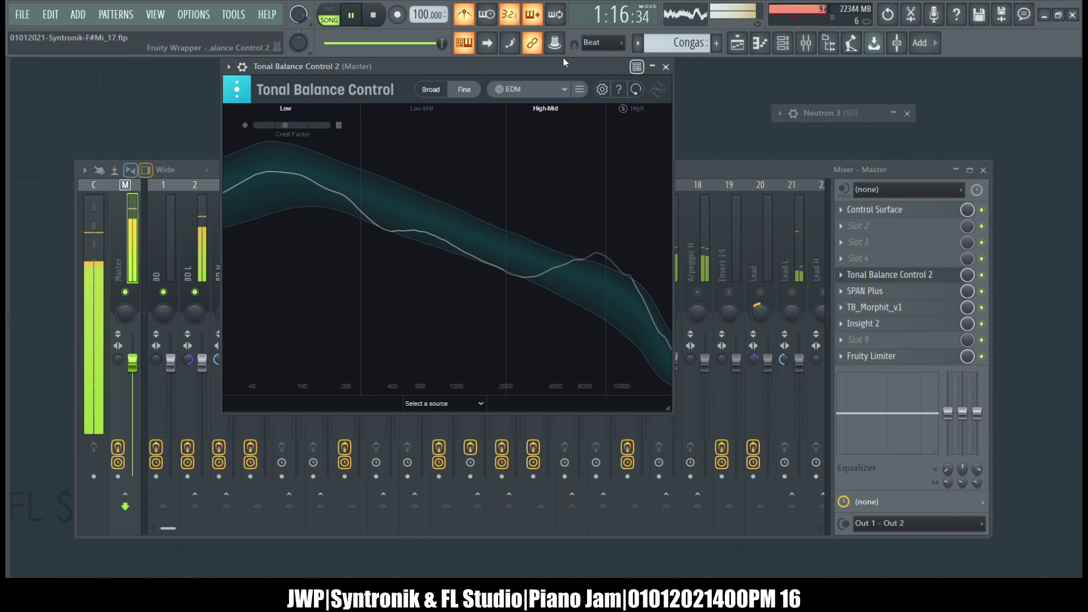
{"action": "left_click", "coordinate": [666, 67]}
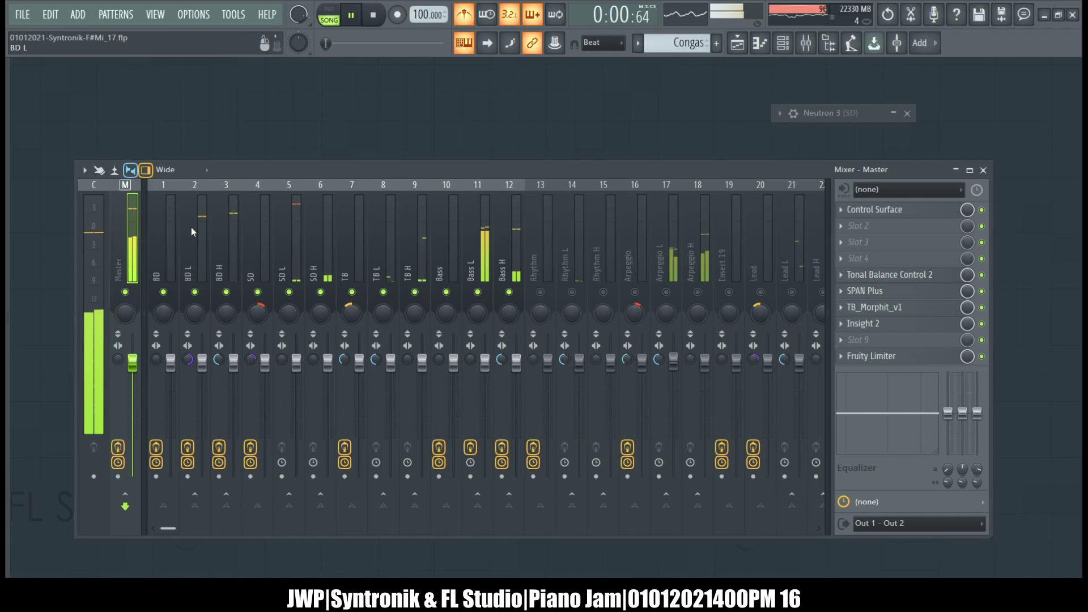
- Unmute all instrument tracks, view Insight 2 on the Master, and replace the Fruity Limiter in slot 10 with Ozone 9
{"action": "right_click", "coordinate": [164, 293]}
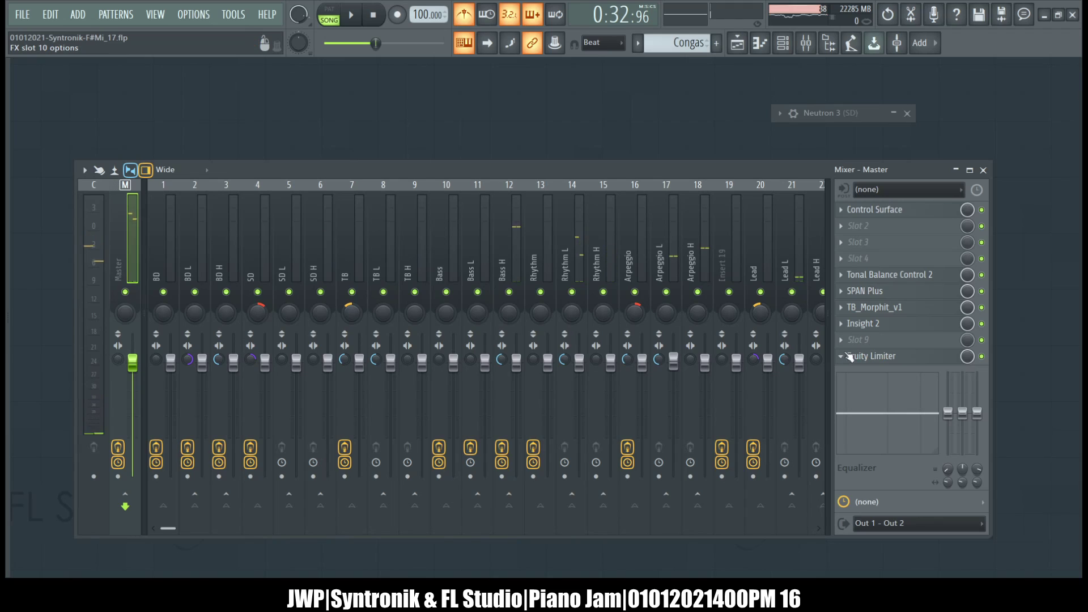
{"action": "left_click", "coordinate": [875, 324]}
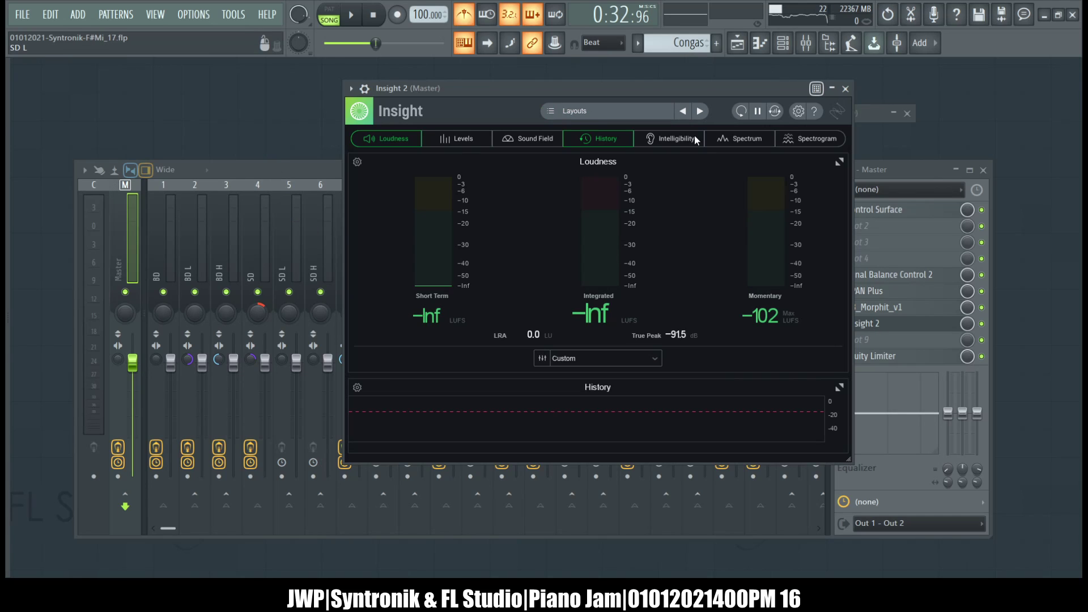
{"action": "left_click", "coordinate": [846, 89]}
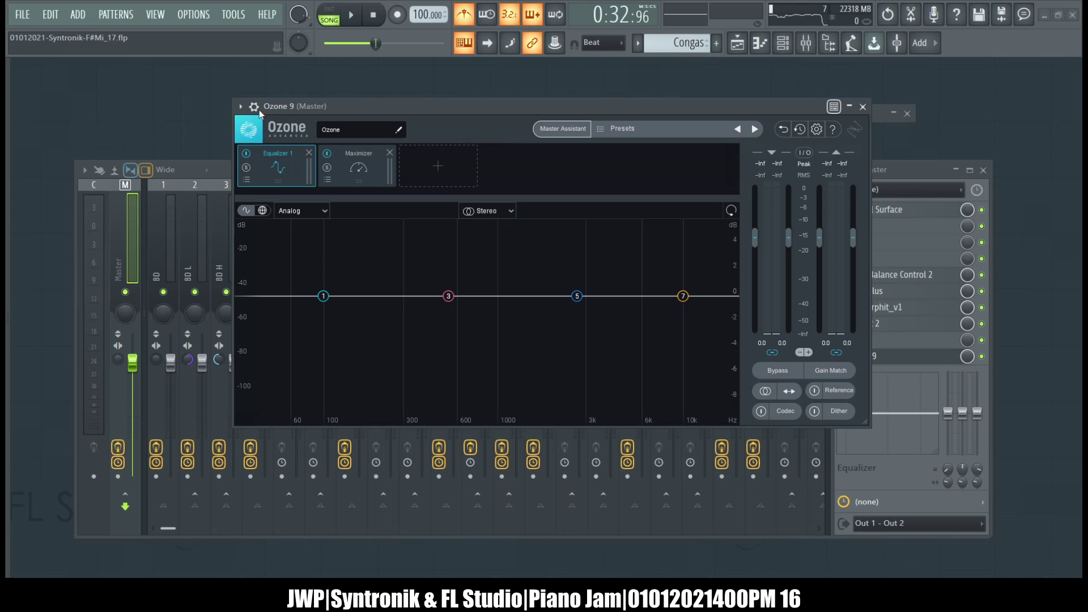
- Enable Fast idle in Ozone 9's troubleshooting settings, return to its interface, and close the Neutron 3 window
{"action": "left_click", "coordinate": [254, 107]}
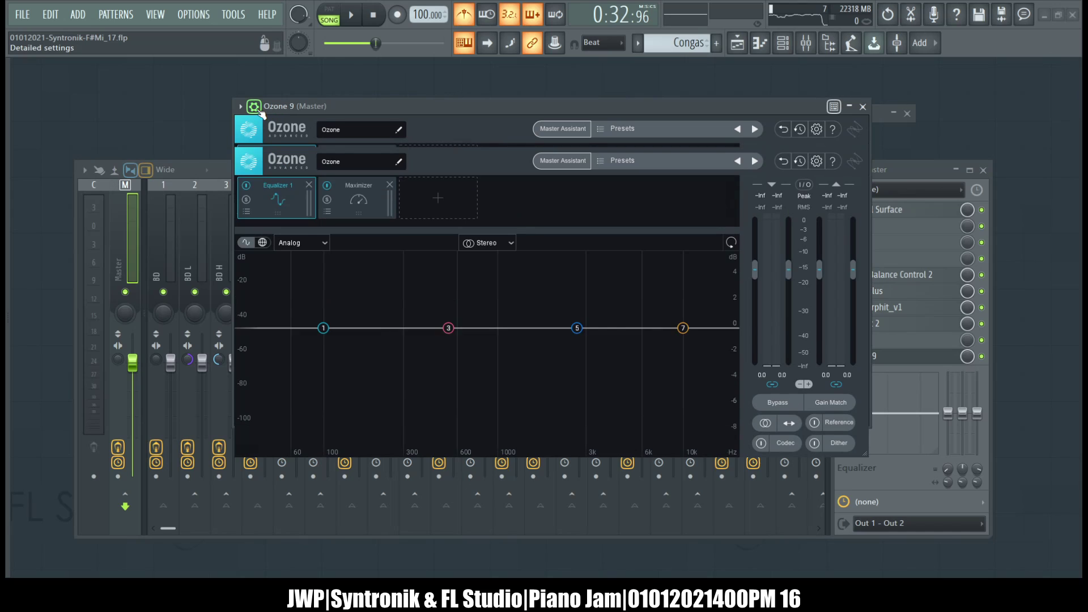
{"action": "left_click", "coordinate": [285, 147]}
{"action": "left_click", "coordinate": [299, 161]}
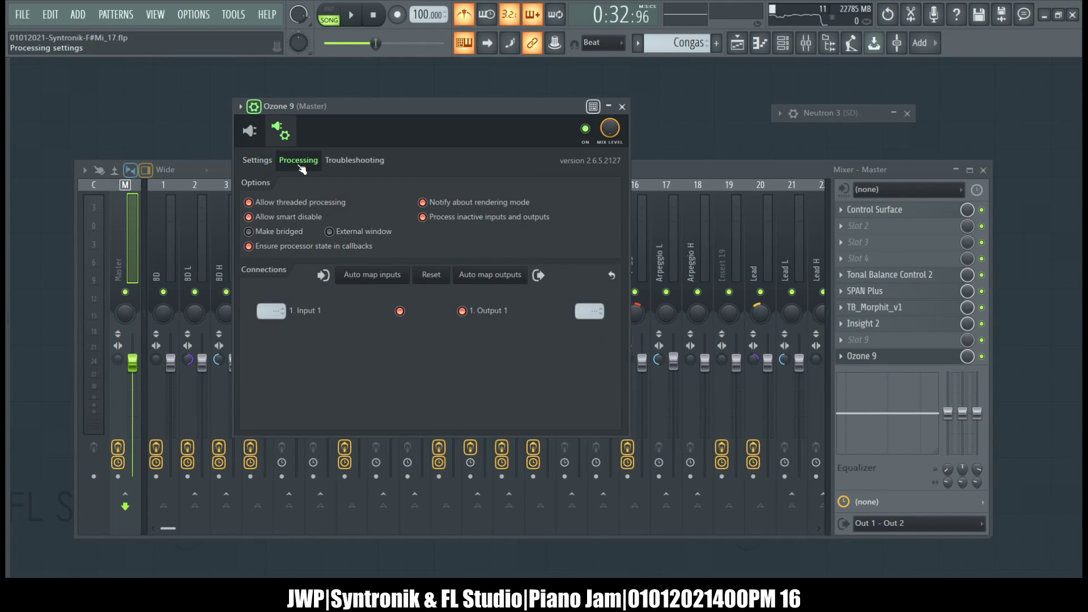
{"action": "left_click", "coordinate": [354, 161]}
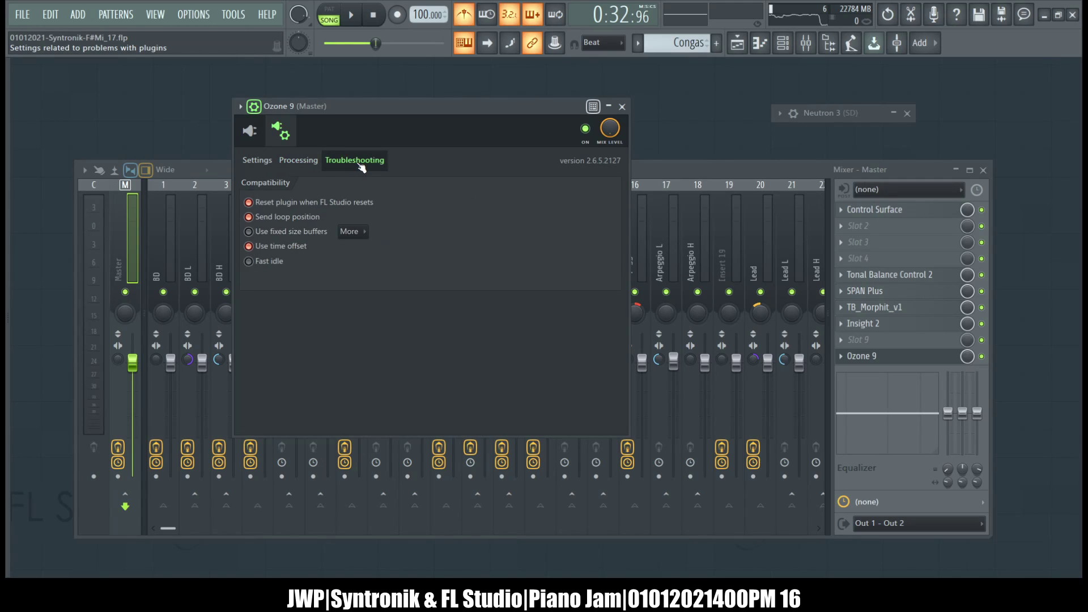
{"action": "left_click", "coordinate": [269, 262]}
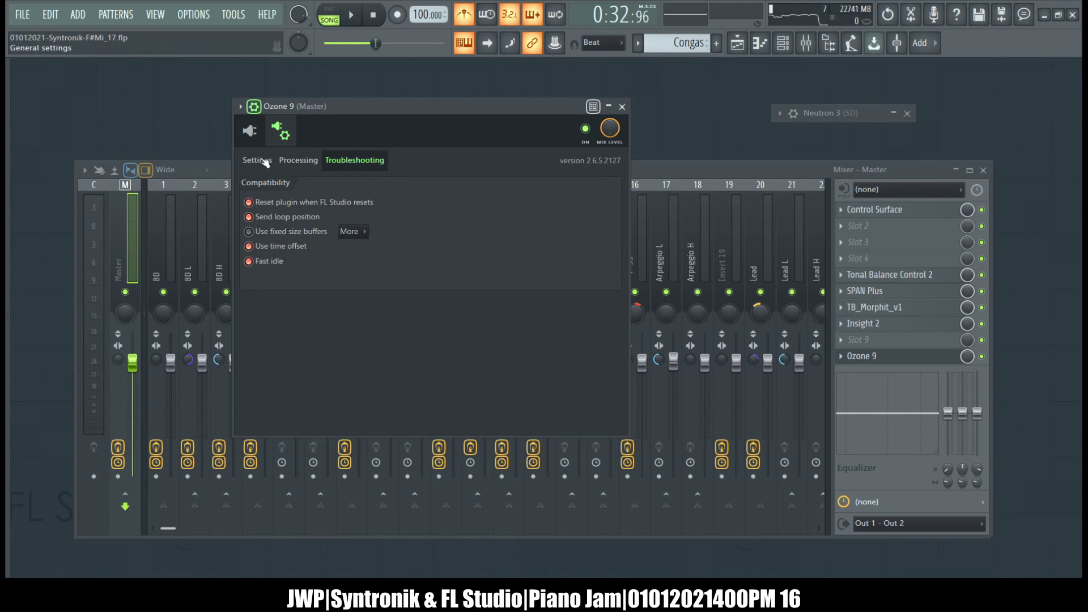
{"action": "left_click", "coordinate": [255, 108]}
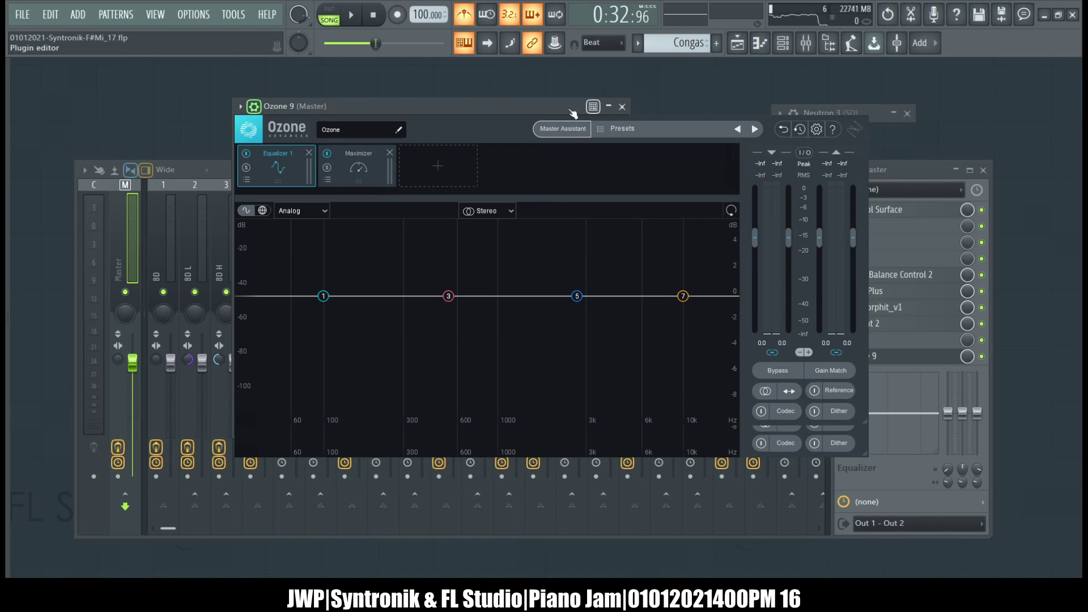
{"action": "left_click", "coordinate": [910, 115]}
{"action": "left_click", "coordinate": [677, 107]}
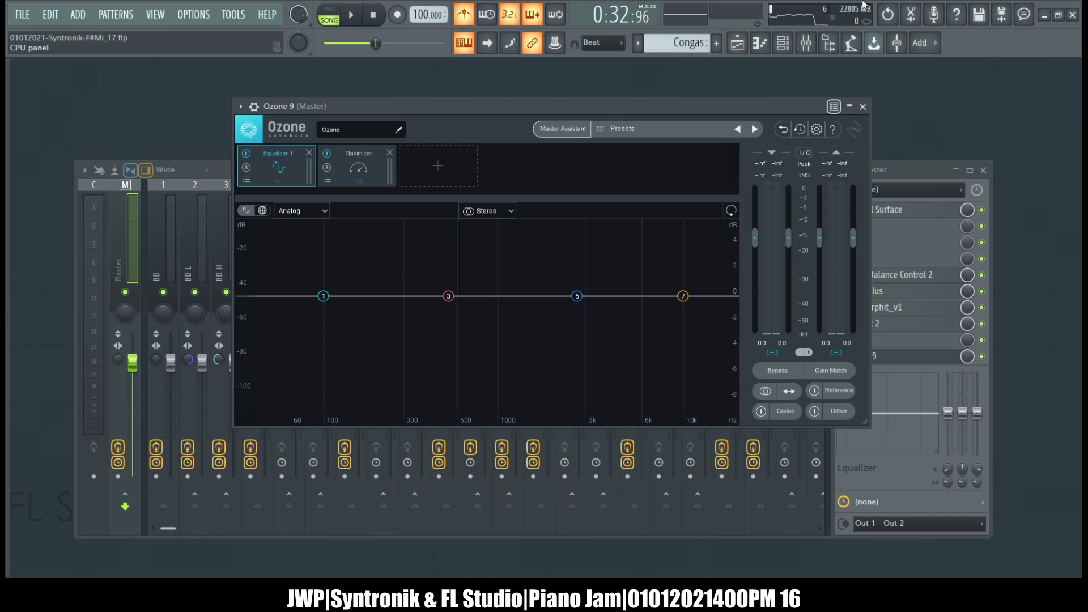
- Select a playlist time range starting at bar 29 near the song's end and play it with Ozone 9 open
{"action": "left_click", "coordinate": [738, 42]}
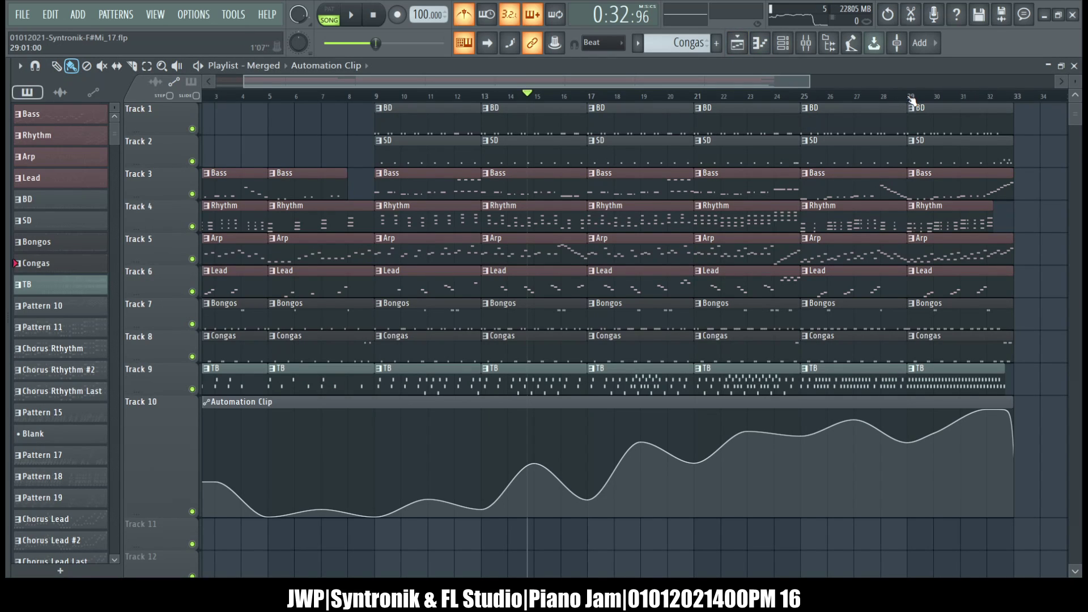
{"action": "left_click_drag", "start_coordinate": [909, 98], "coordinate": [996, 109]}
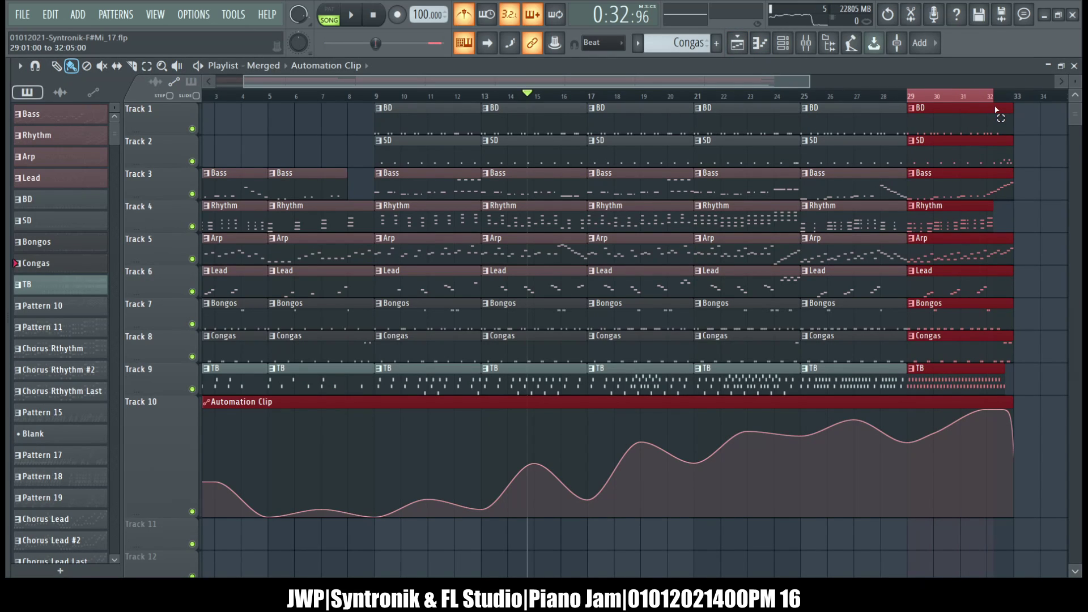
{"action": "left_click_drag", "start_coordinate": [884, 103], "coordinate": [986, 105]}
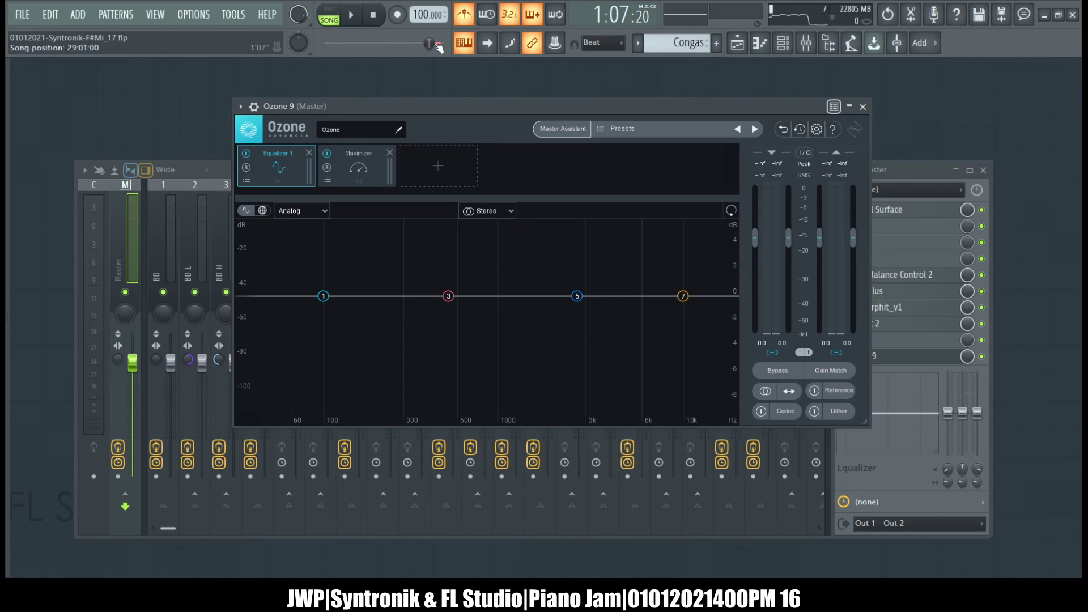
{"action": "left_click", "coordinate": [352, 15]}
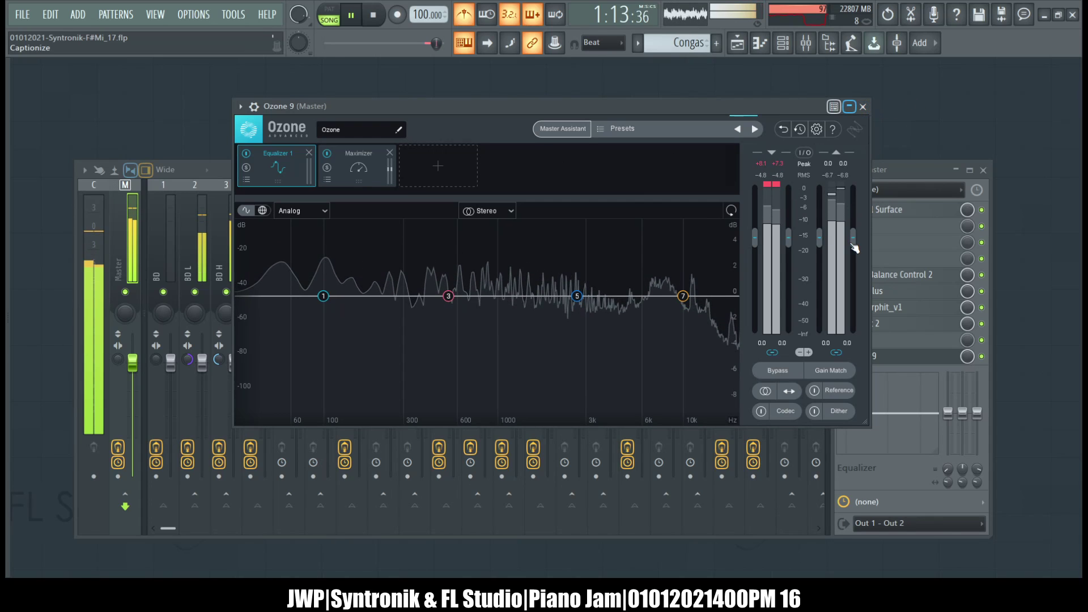
- Minimize Ozone 9, check the full mix spectrum in the Master's SPAN Plus, and close SPAN Plus
{"action": "left_click", "coordinate": [851, 107]}
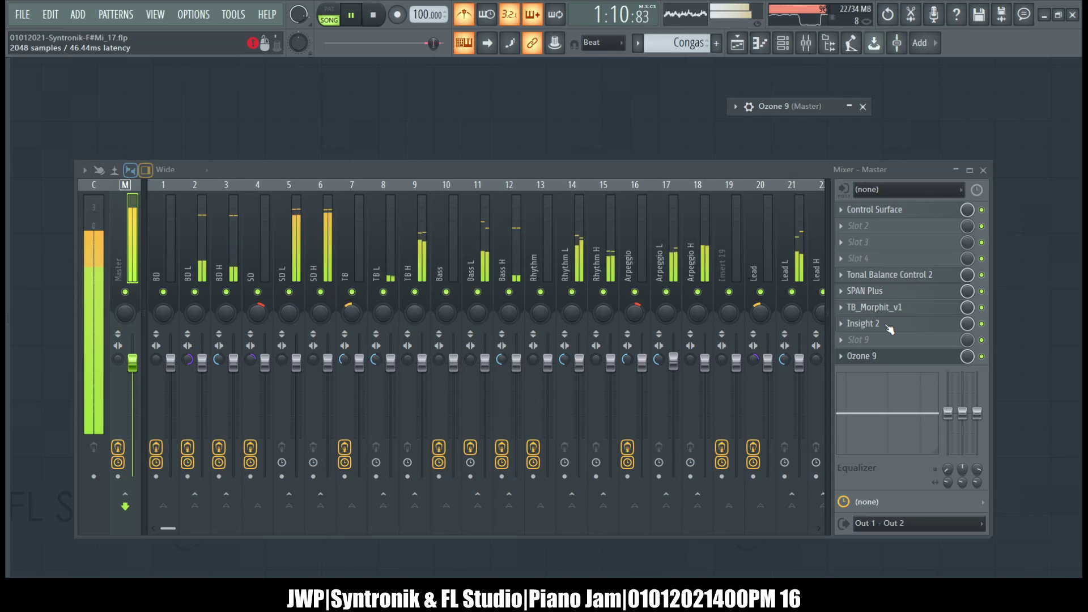
{"action": "left_click", "coordinate": [863, 291]}
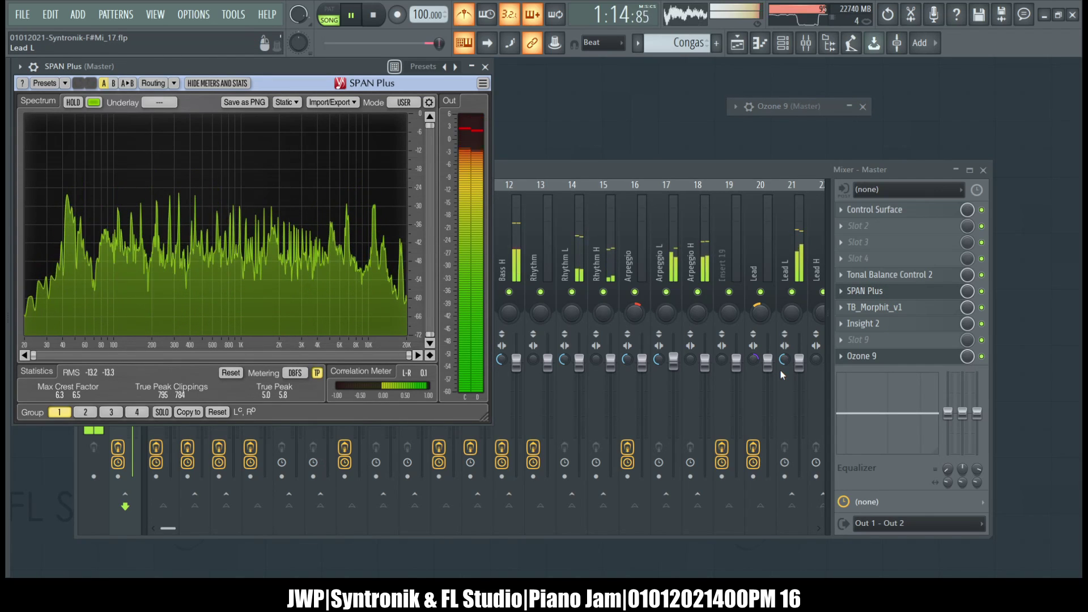
{"action": "left_click", "coordinate": [485, 66]}
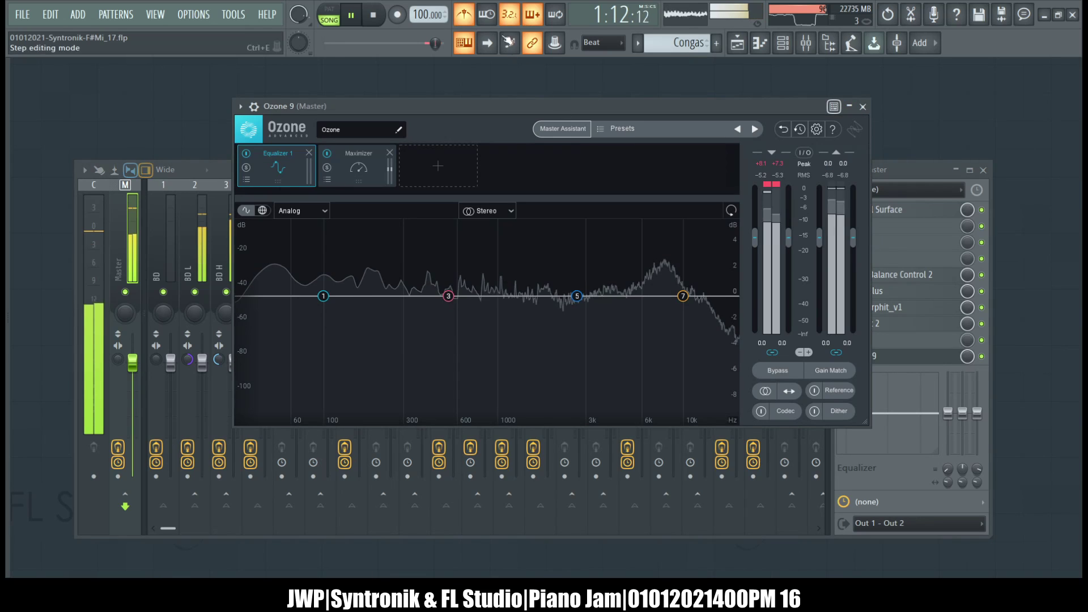
- Try the Realtek headphone output on the Master by stopping and replaying the selected section, and stop playback
{"action": "key", "text": "space"}
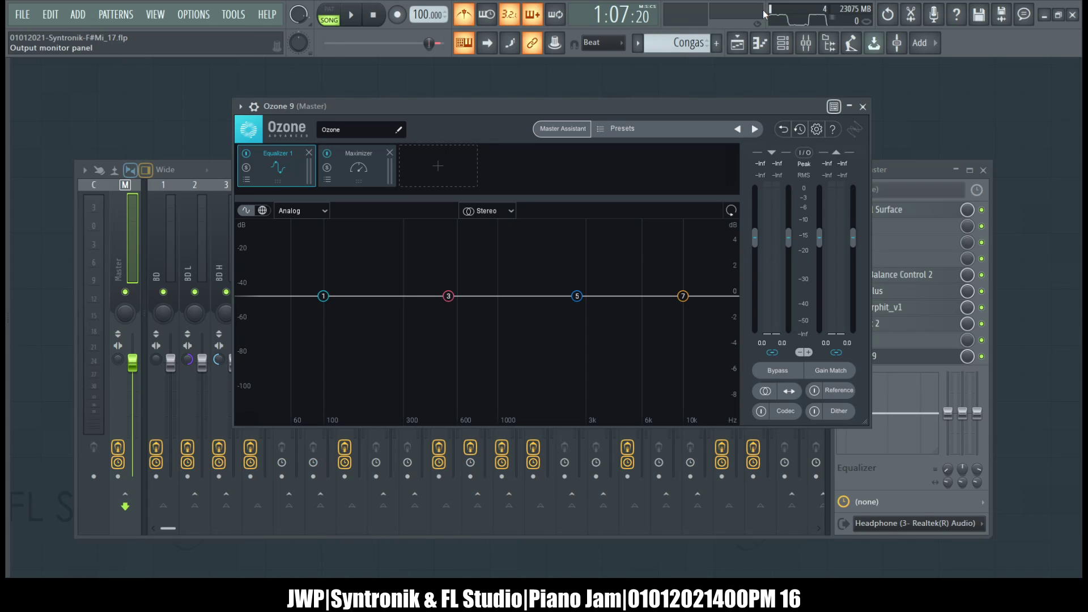
{"action": "key", "text": "space"}
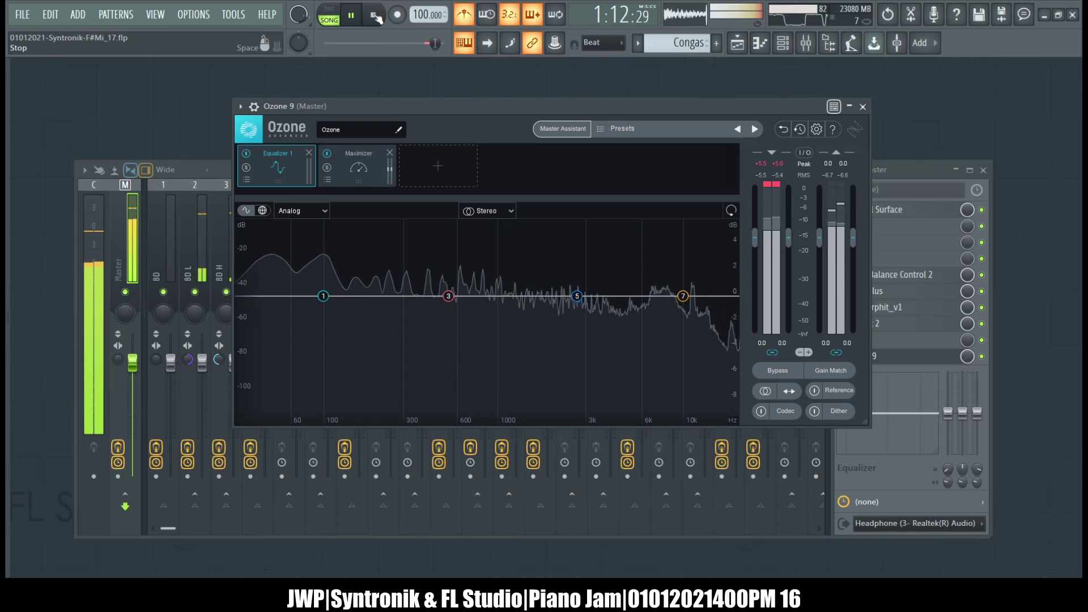
{"action": "left_click", "coordinate": [376, 16]}
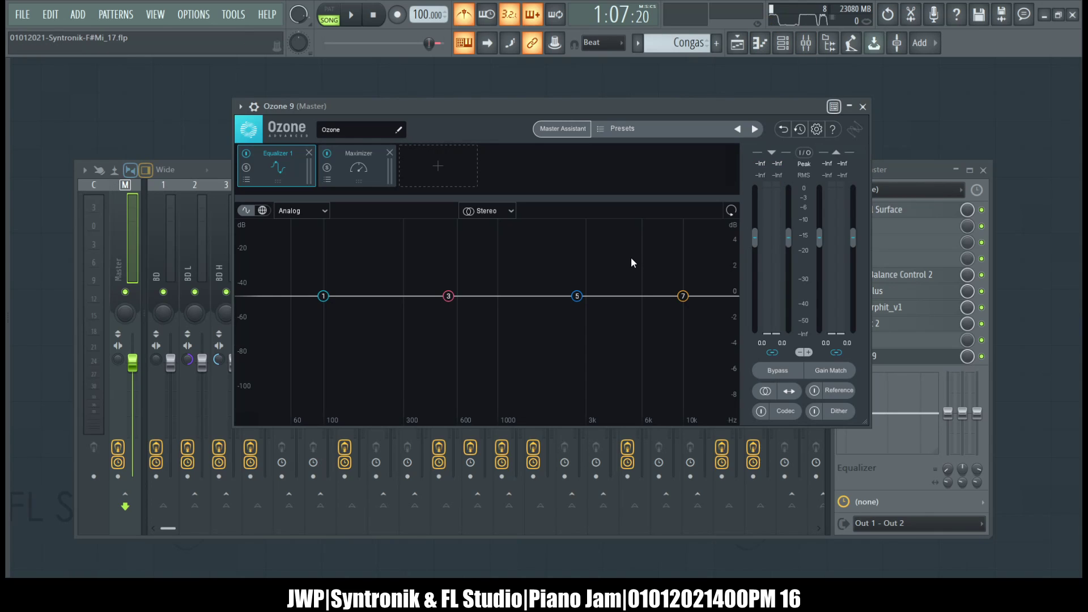
- Bring the mixer forward and select the BD track
{"action": "left_click", "coordinate": [228, 173]}
{"action": "left_click_drag", "start_coordinate": [197, 209], "coordinate": [81, 272]}
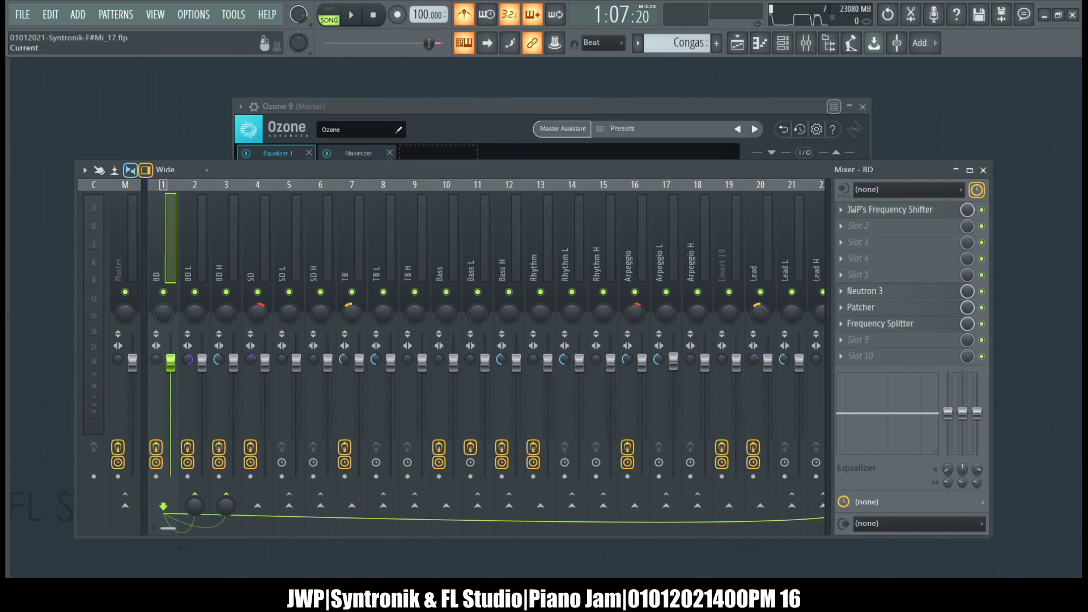